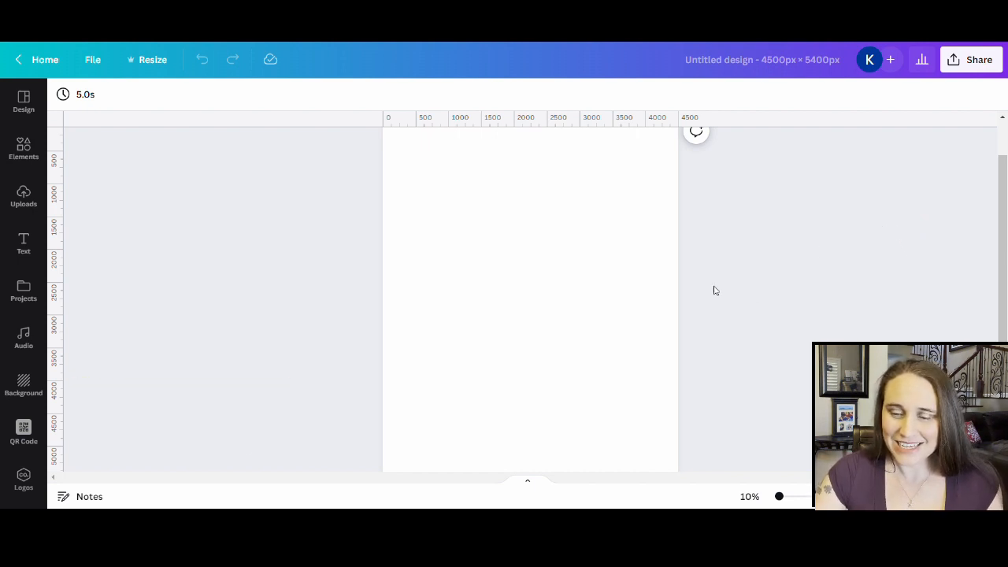
Change the blank page's background colour to black
{"action": "left_click", "coordinate": [475, 238]}
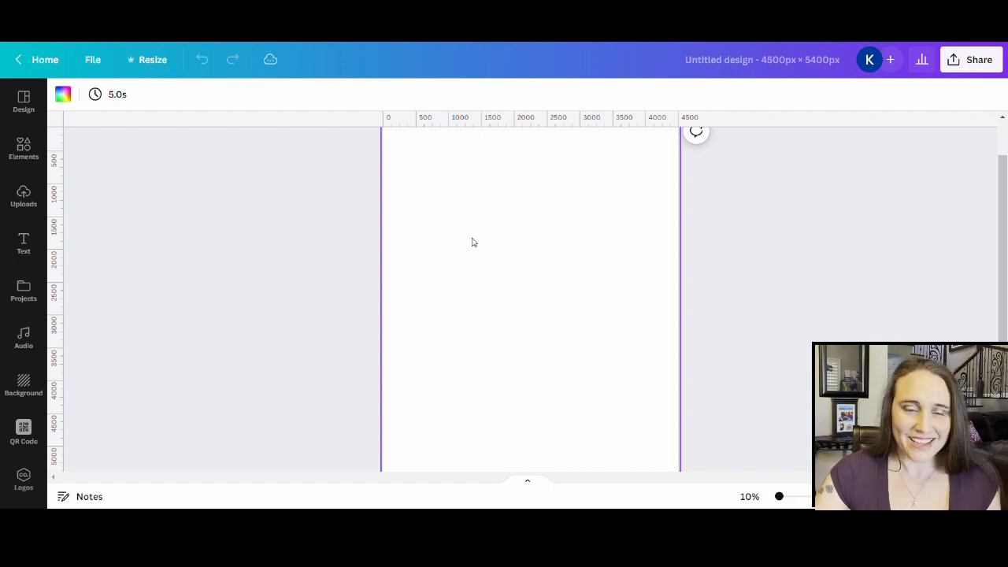
{"action": "left_click", "coordinate": [63, 95]}
{"action": "left_click", "coordinate": [80, 309]}
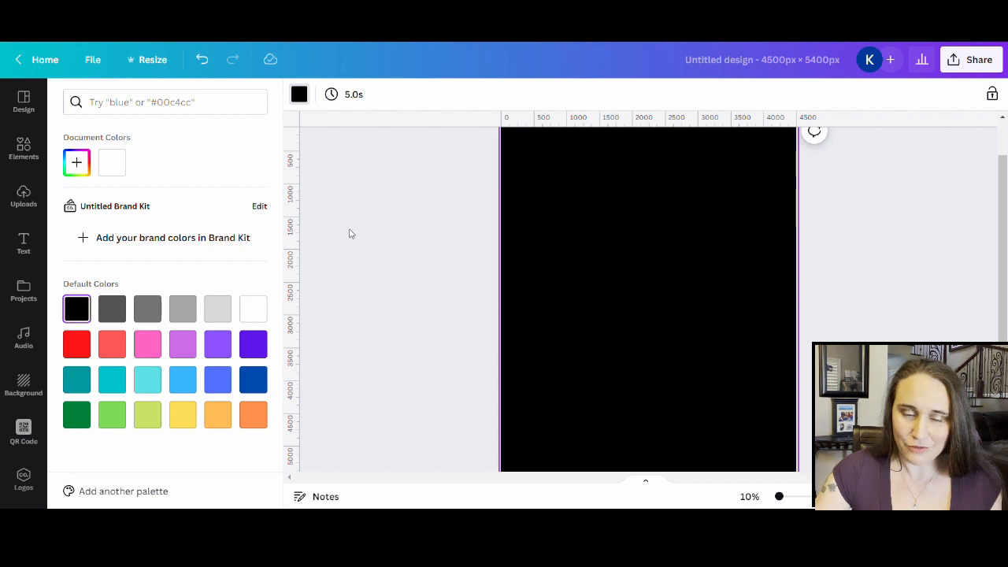
{"action": "left_click", "coordinate": [333, 236]}
{"action": "scroll", "coordinate": [711, 306], "scroll_direction": "up", "scroll_amount": 1}
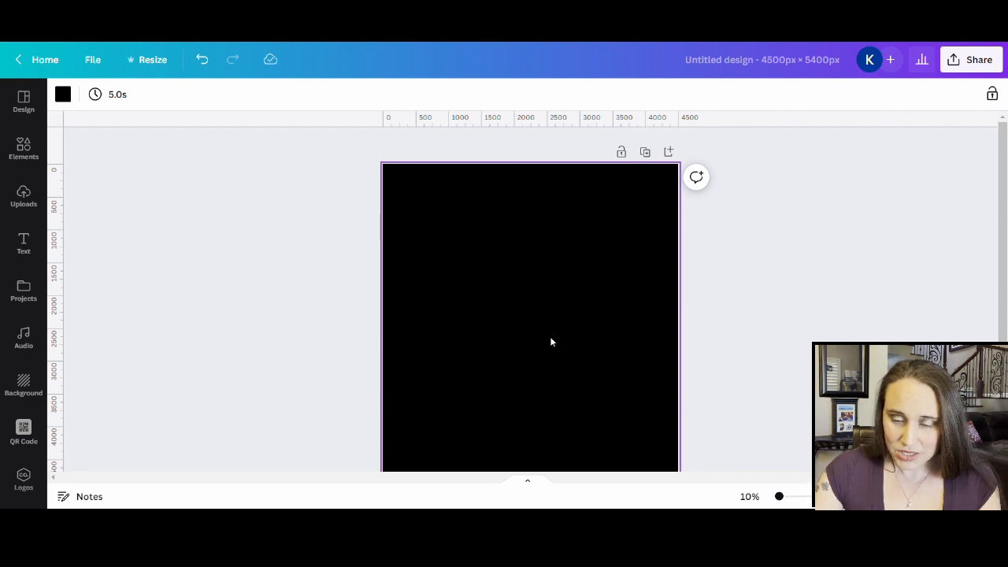
Add a text box to the page reading "QUEEN"
{"action": "key", "text": "t"}
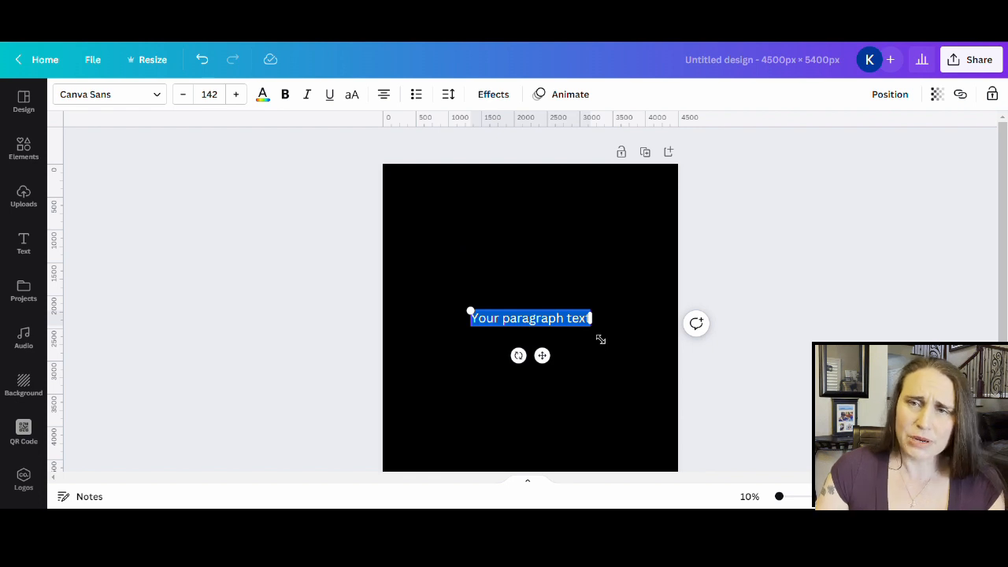
{"action": "type", "text": "QUEEN"}
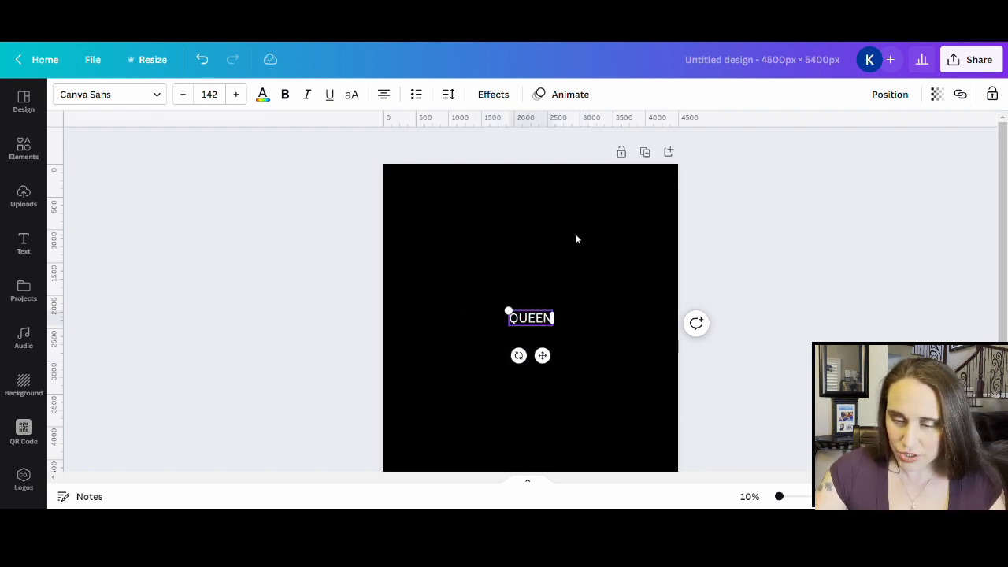
{"action": "left_click", "coordinate": [530, 346]}
{"action": "left_click", "coordinate": [531, 318]}
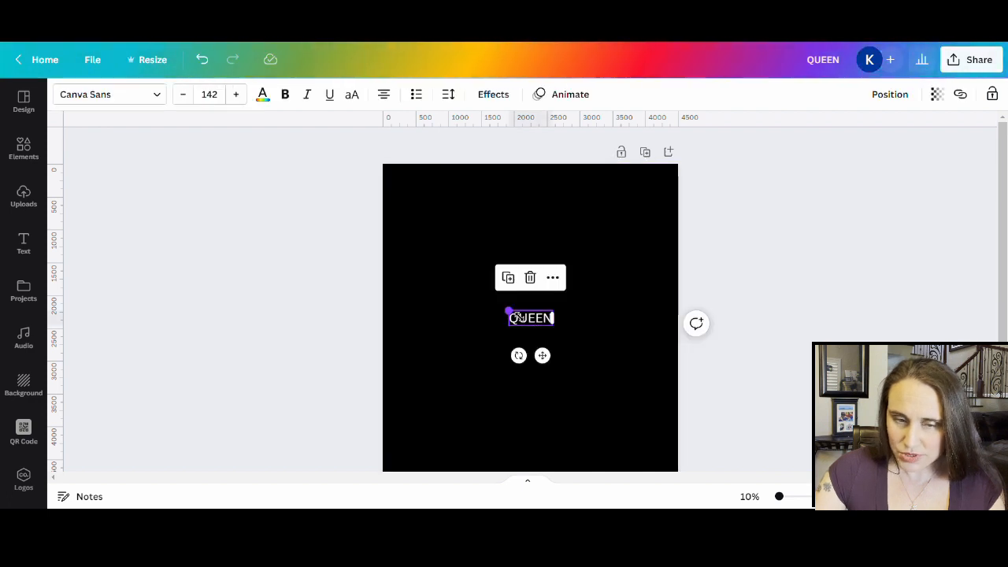
Enlarge the QUEEN text to font size 807 and centre it horizontally near the page's upper edge
{"action": "left_click_drag", "start_coordinate": [508, 311], "coordinate": [434, 239]}
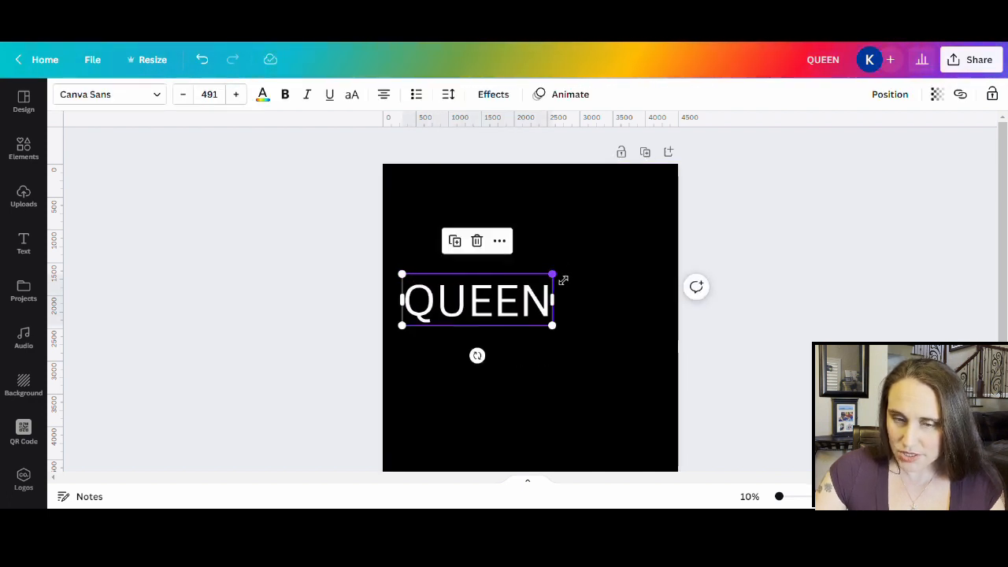
{"action": "left_click_drag", "start_coordinate": [561, 277], "coordinate": [650, 236]}
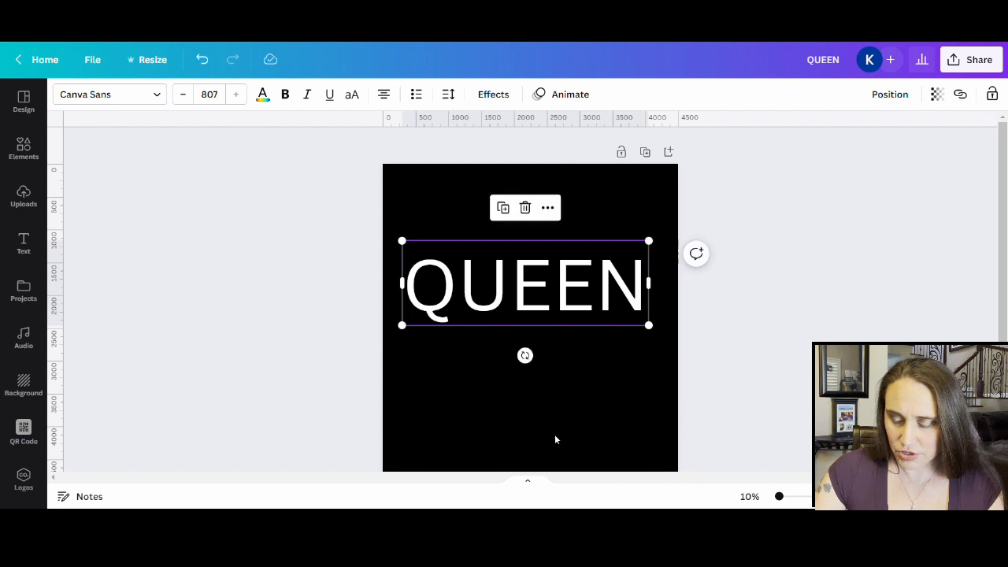
{"action": "left_click", "coordinate": [554, 434]}
{"action": "left_click_drag", "start_coordinate": [560, 320], "coordinate": [569, 255]}
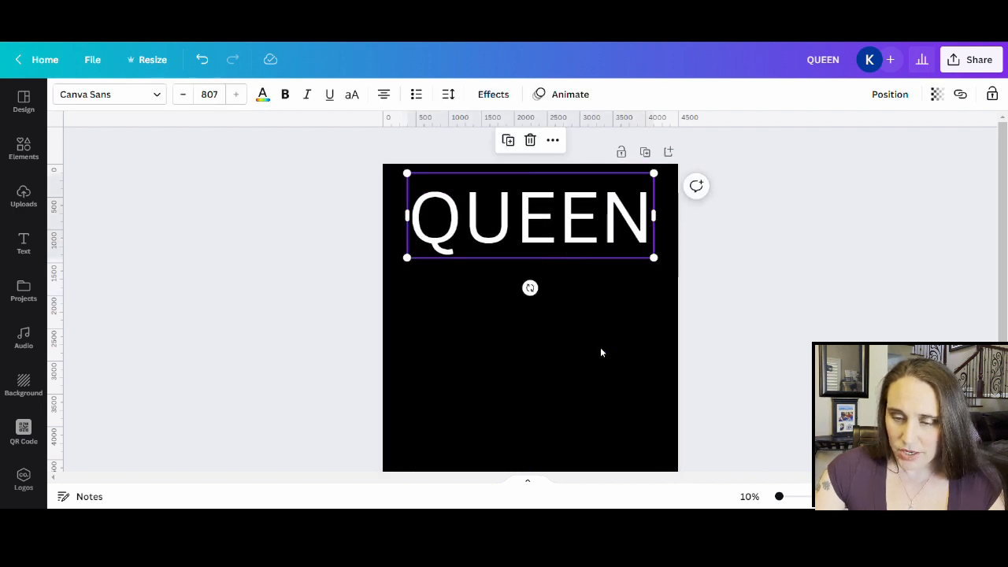
{"action": "left_click", "coordinate": [600, 351]}
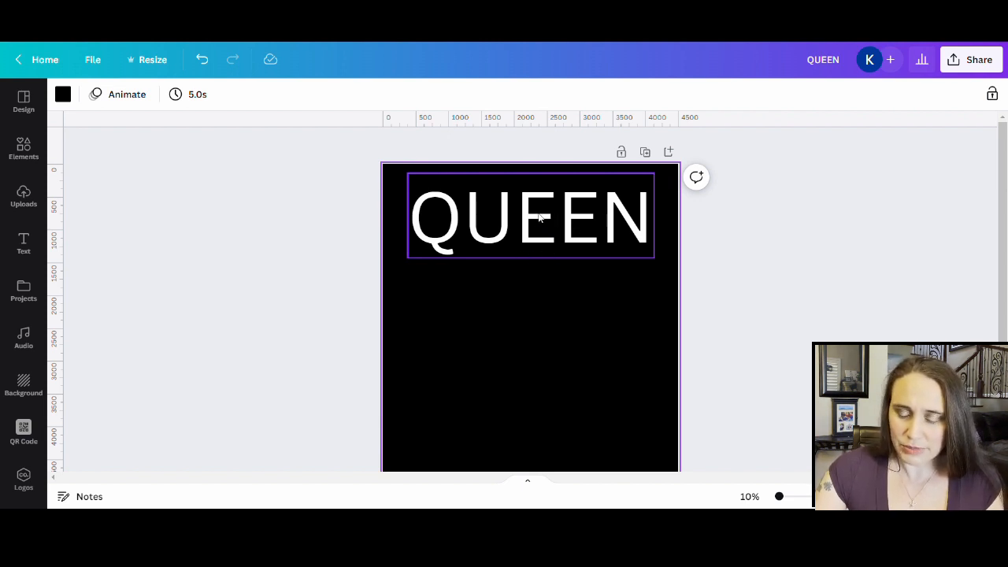
Search the font library for "BOLD" to restyle the QUEEN text
{"action": "left_click", "coordinate": [486, 213]}
{"action": "left_click", "coordinate": [112, 95]}
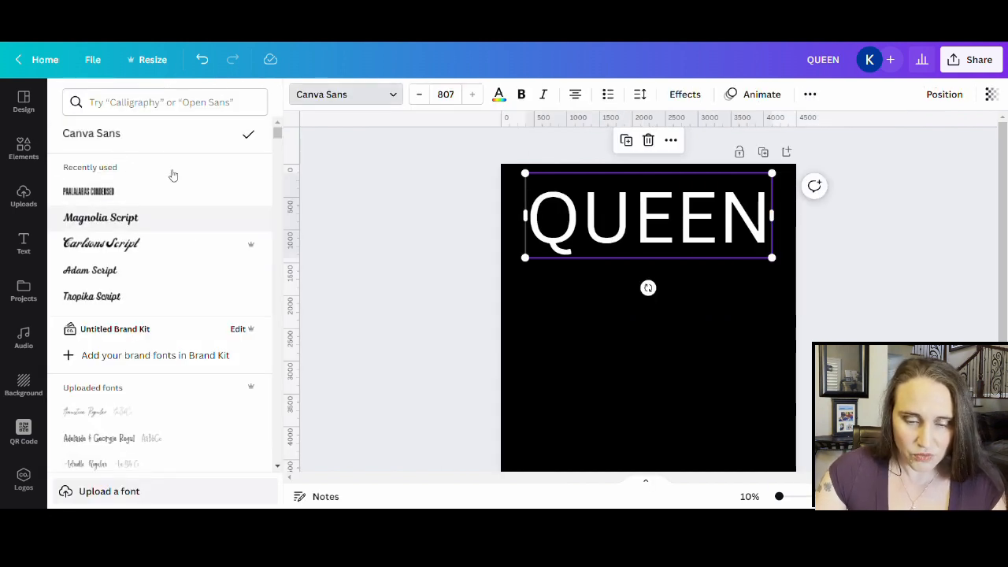
{"action": "left_click", "coordinate": [157, 103]}
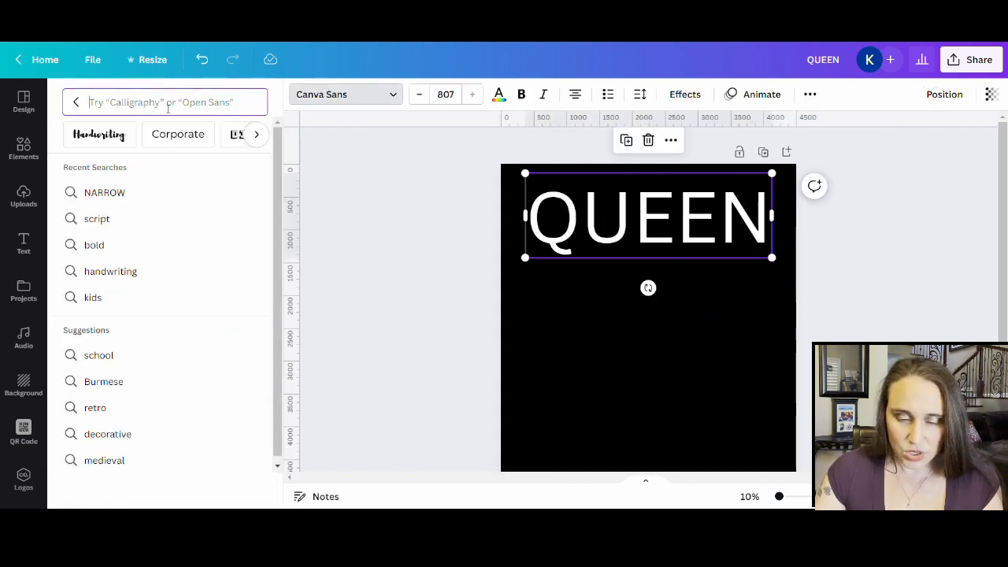
{"action": "type", "text": "BOLD"}
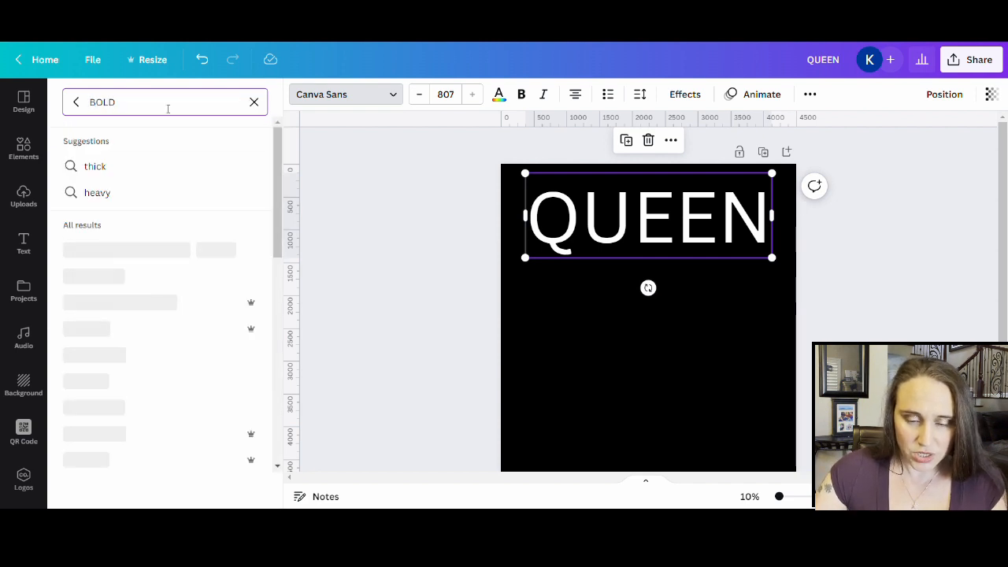
Try the fonts Anteb Bold, Cerebri Bold, Gilam Bold and Mont Bold on the QUEEN text
{"action": "scroll", "coordinate": [170, 177], "scroll_direction": "down", "scroll_amount": 1}
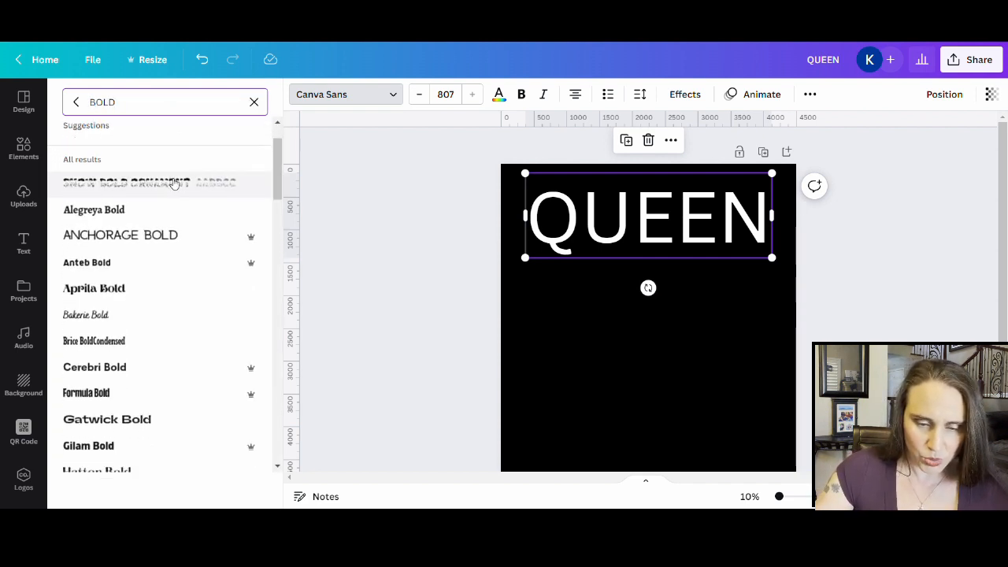
{"action": "left_click", "coordinate": [89, 266]}
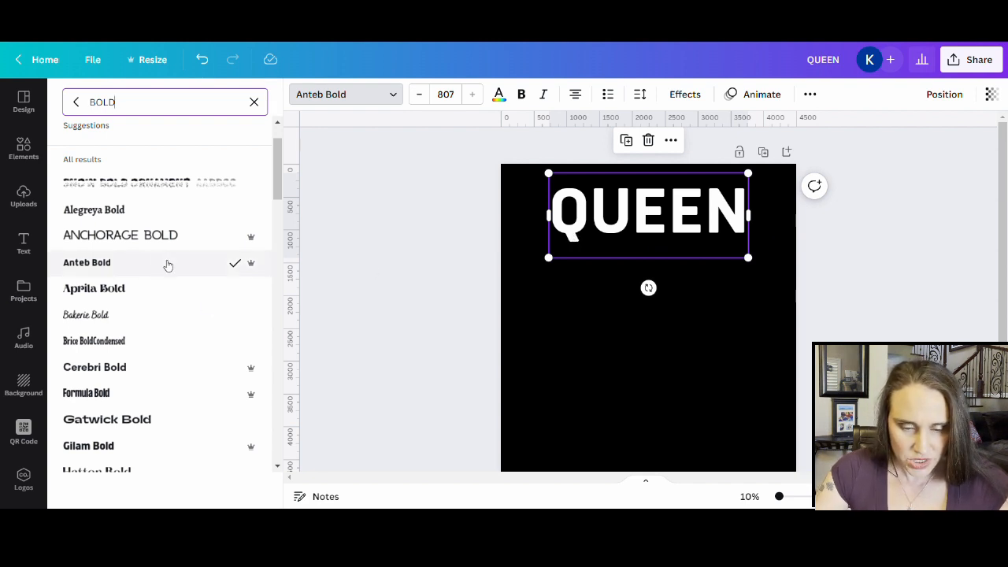
{"action": "scroll", "coordinate": [173, 237], "scroll_direction": "down", "scroll_amount": 2}
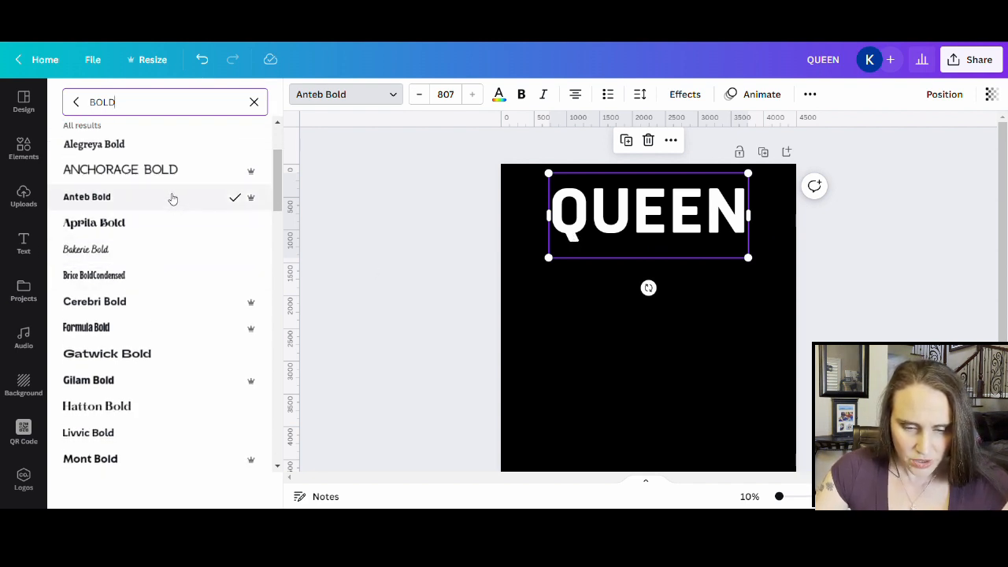
{"action": "left_click", "coordinate": [132, 300]}
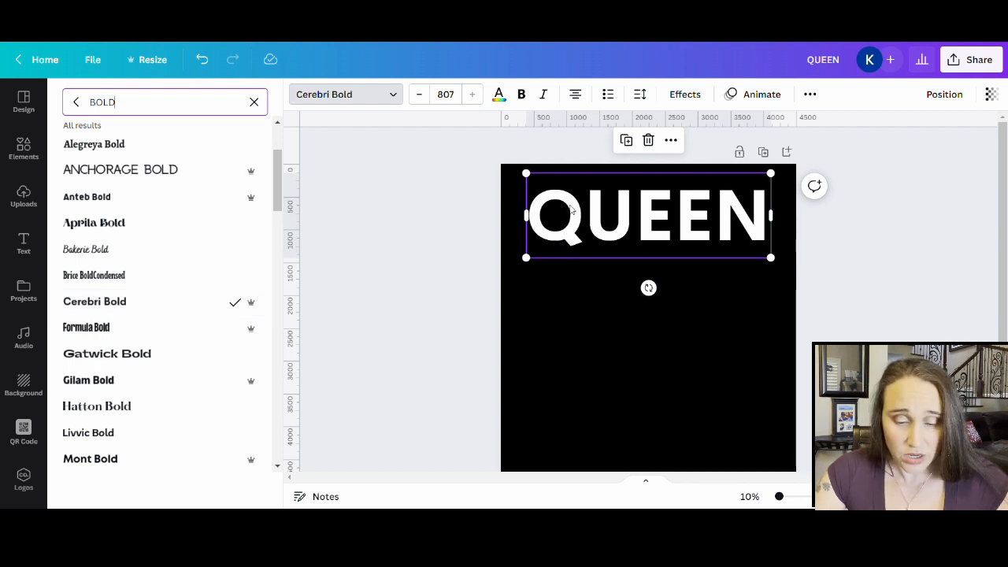
{"action": "scroll", "coordinate": [142, 250], "scroll_direction": "down", "scroll_amount": 1}
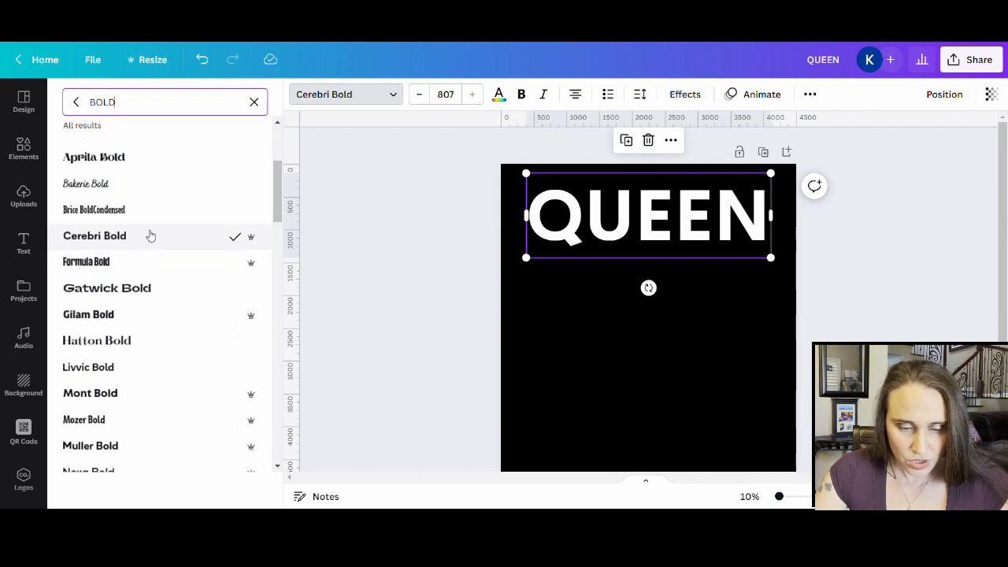
{"action": "left_click", "coordinate": [66, 316]}
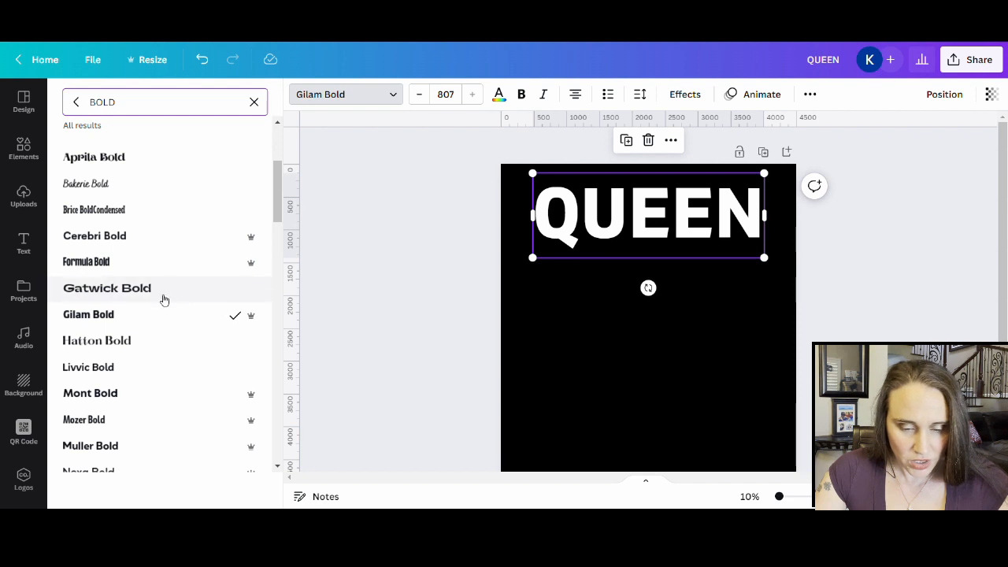
{"action": "scroll", "coordinate": [162, 294], "scroll_direction": "down", "scroll_amount": 1}
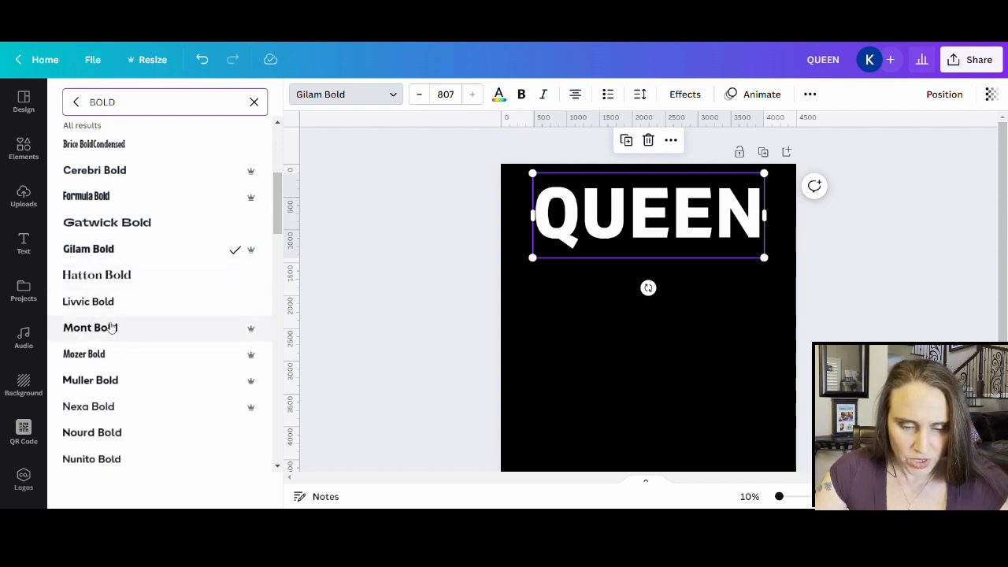
{"action": "left_click", "coordinate": [124, 331]}
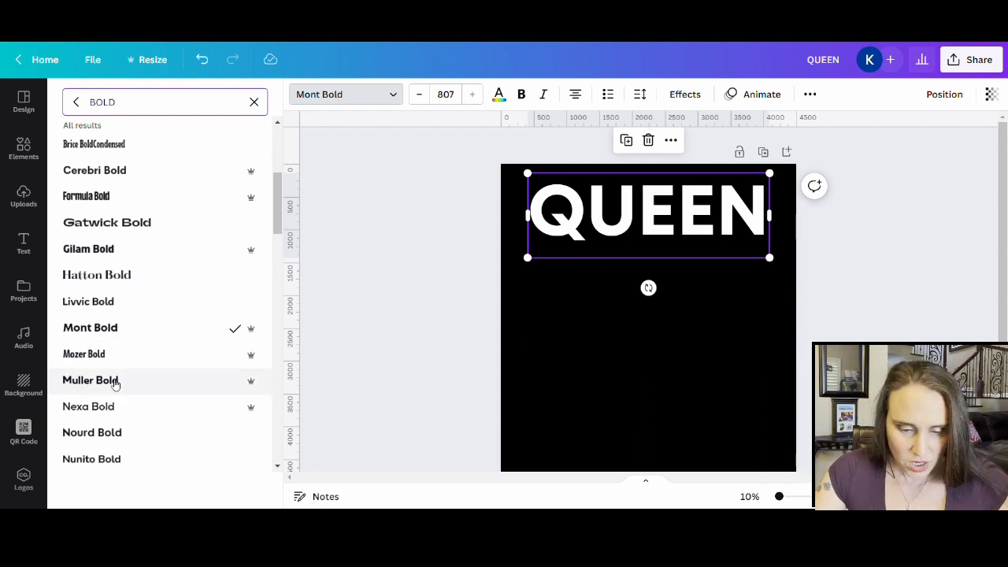
Try the fonts Muller Bold, Nourd Bold, Squad Bold and Telegraf Bold on the QUEEN text
{"action": "left_click", "coordinate": [112, 382]}
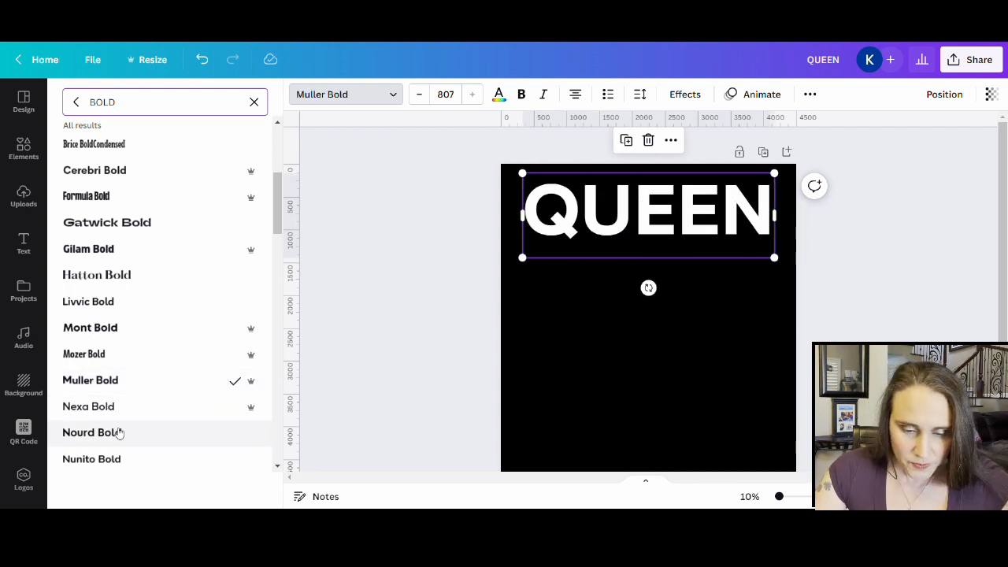
{"action": "left_click", "coordinate": [118, 432]}
{"action": "scroll", "coordinate": [155, 370], "scroll_direction": "down", "scroll_amount": 2}
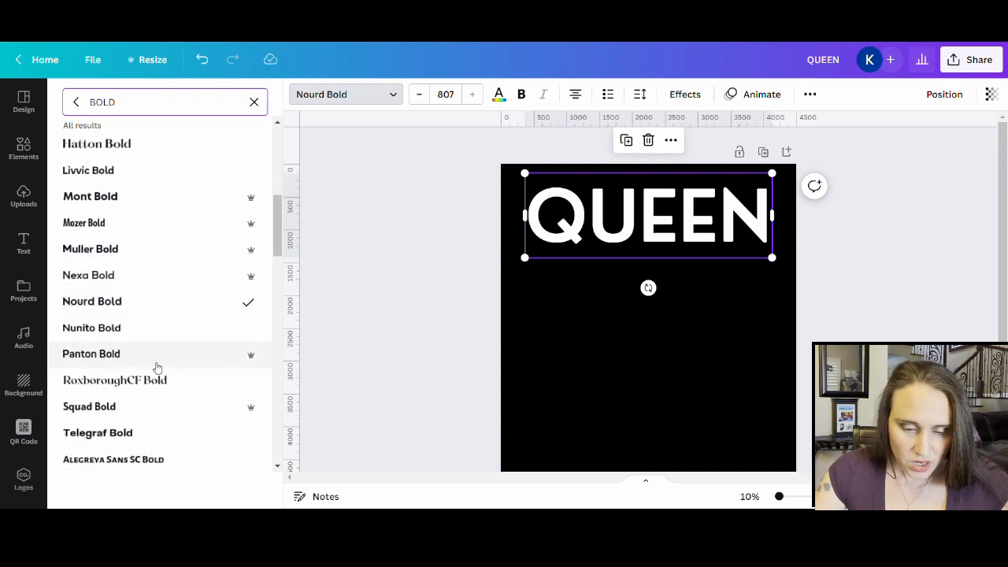
{"action": "left_click", "coordinate": [113, 409]}
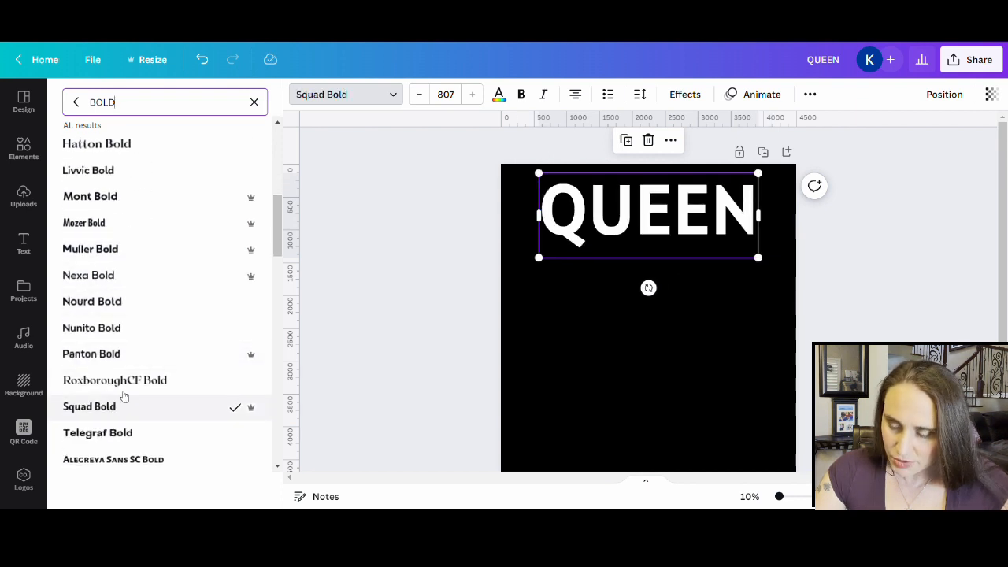
{"action": "scroll", "coordinate": [130, 386], "scroll_direction": "down", "scroll_amount": 1}
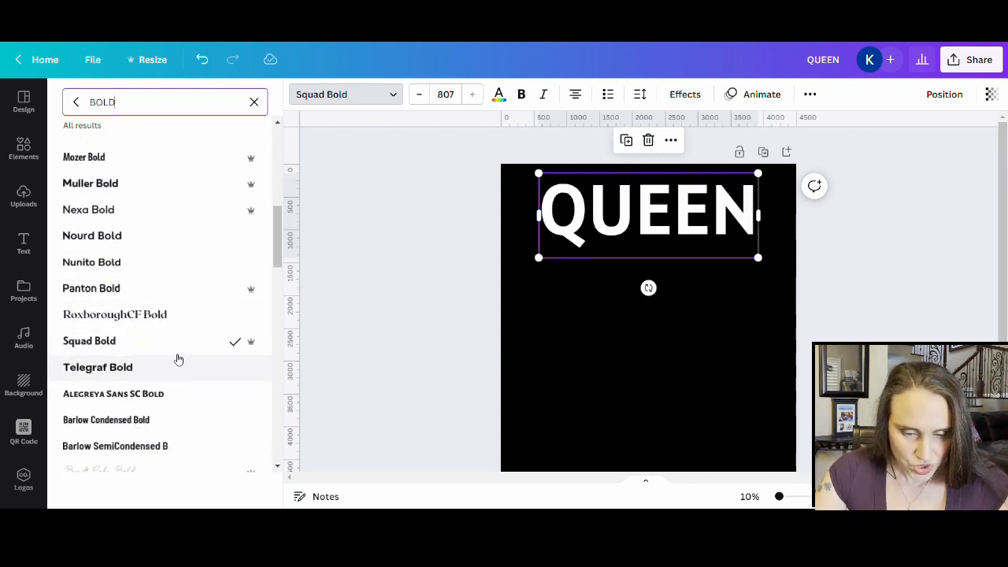
{"action": "left_click", "coordinate": [148, 370]}
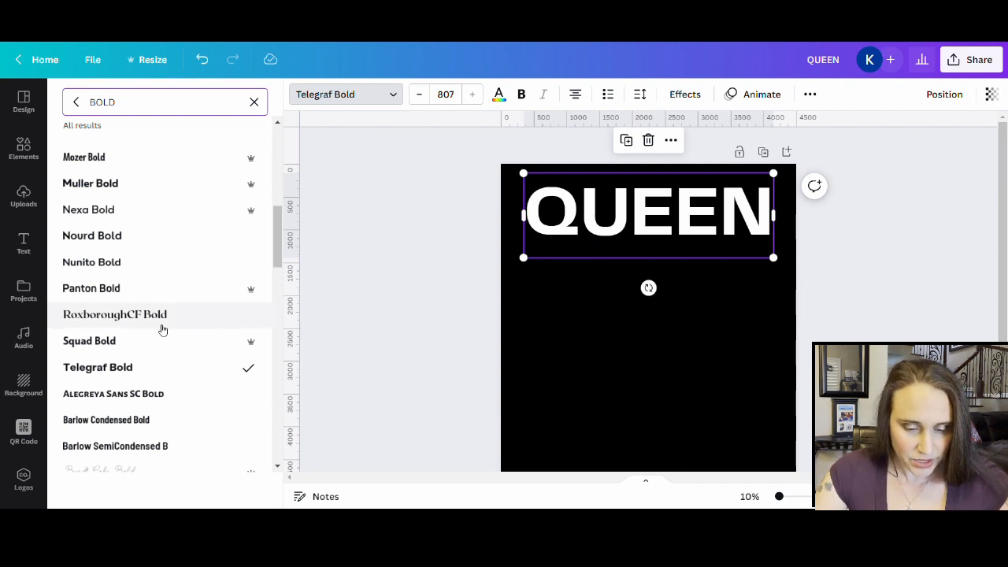
Apply the Code Pro Bold font to the QUEEN text
{"action": "scroll", "coordinate": [161, 323], "scroll_direction": "down", "scroll_amount": 1}
{"action": "scroll", "coordinate": [173, 311], "scroll_direction": "down", "scroll_amount": 2}
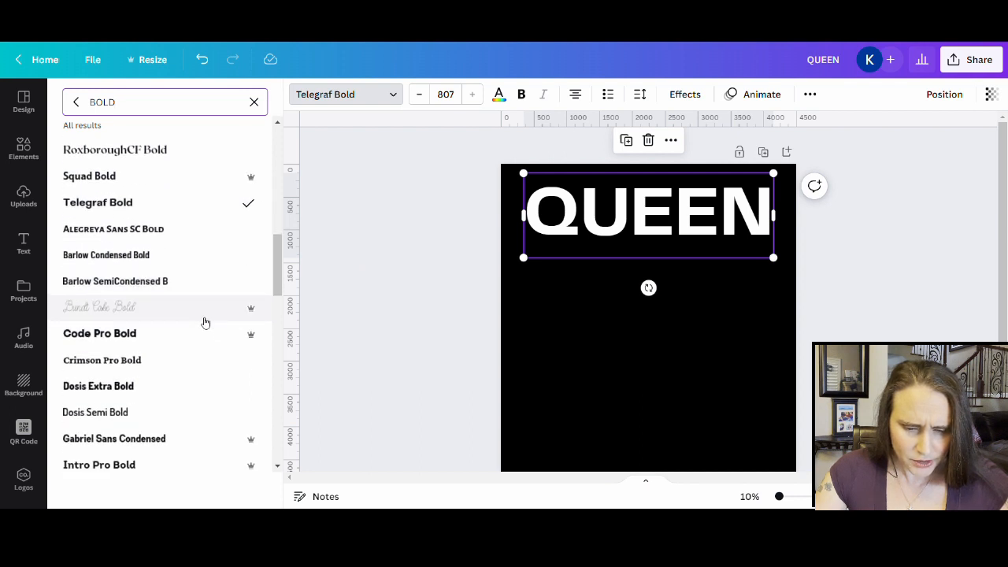
{"action": "left_click", "coordinate": [163, 310]}
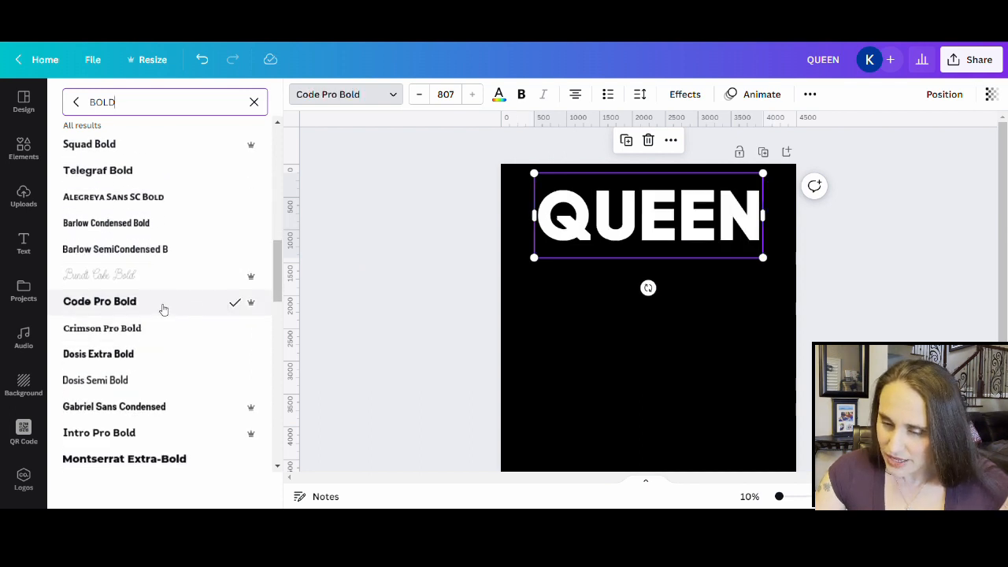
{"action": "left_click", "coordinate": [650, 351]}
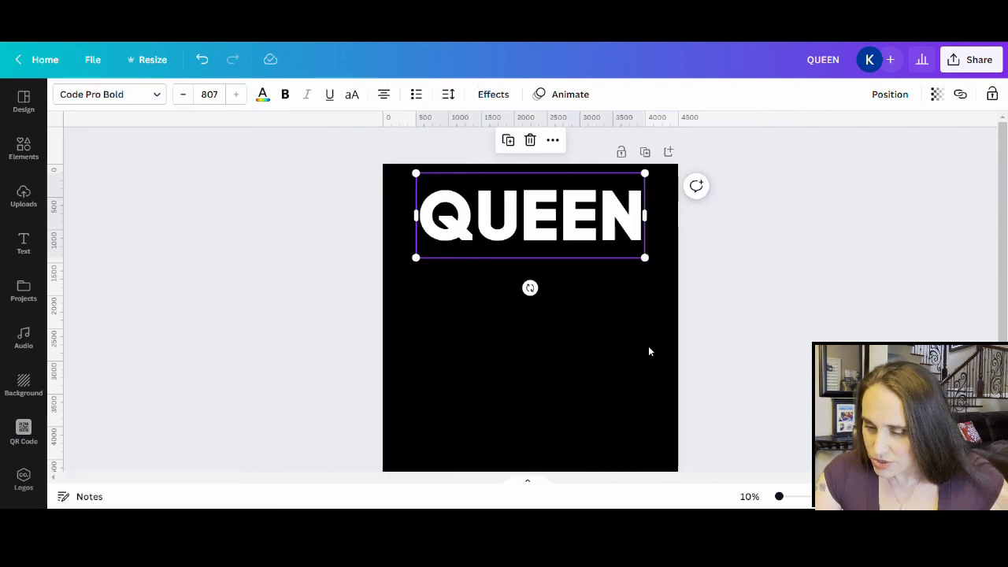
{"action": "left_click", "coordinate": [502, 390]}
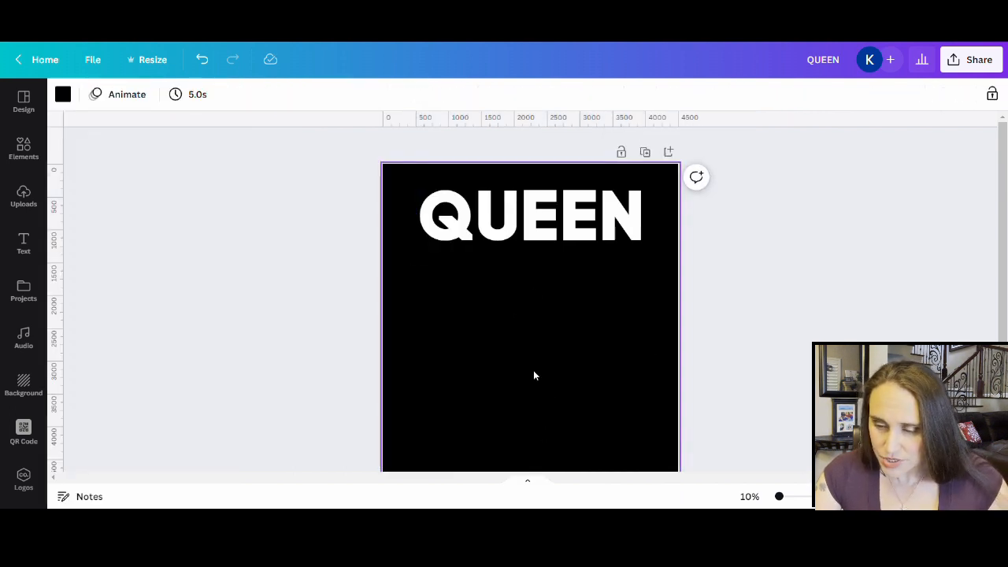
Move the QUEEN text to the page's upper-left corner area and enlarge it to font size 973, spanning nearly the full page width
{"action": "left_click_drag", "start_coordinate": [560, 226], "coordinate": [537, 218]}
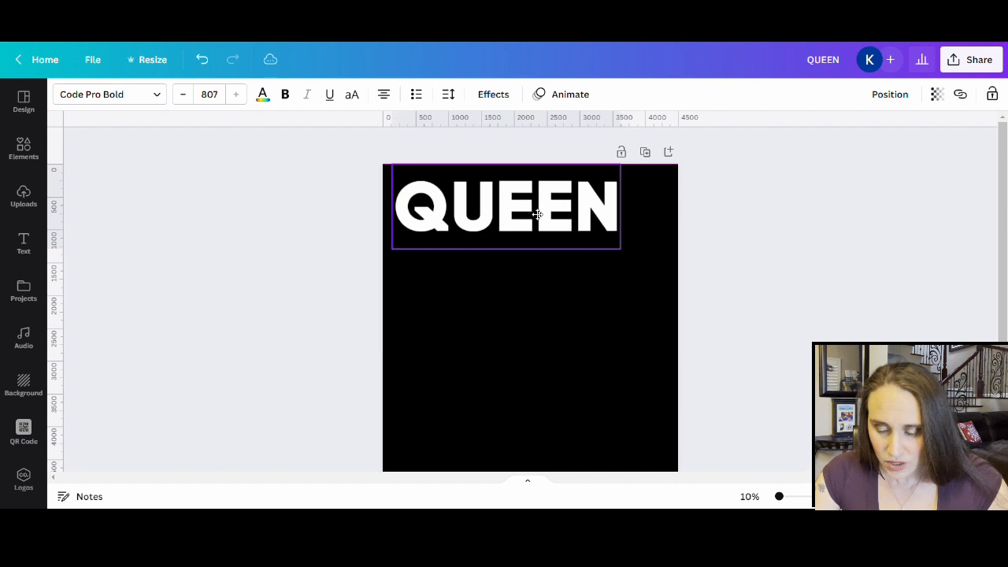
{"action": "left_click_drag", "start_coordinate": [626, 248], "coordinate": [667, 292]}
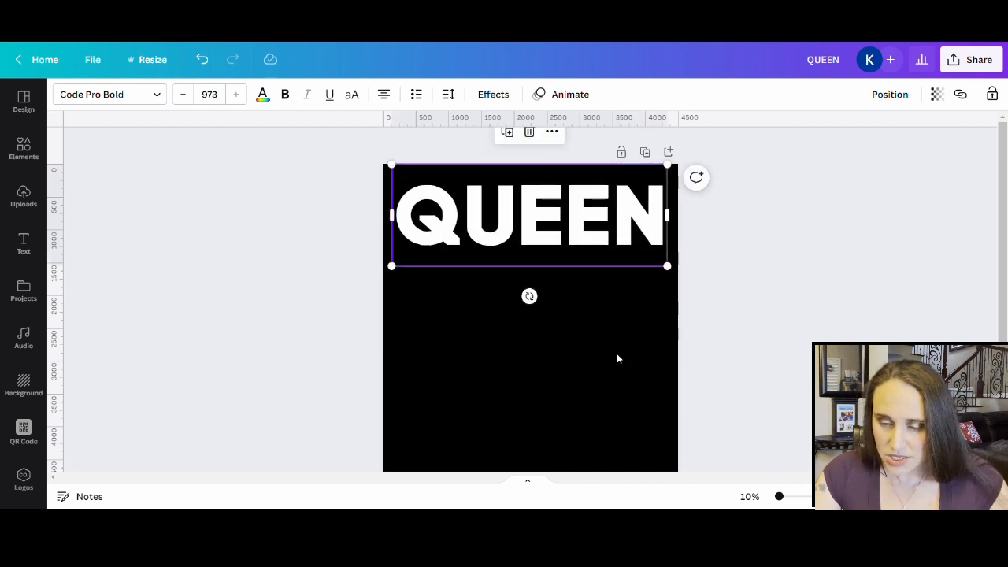
{"action": "left_click", "coordinate": [617, 353]}
{"action": "left_click", "coordinate": [574, 239]}
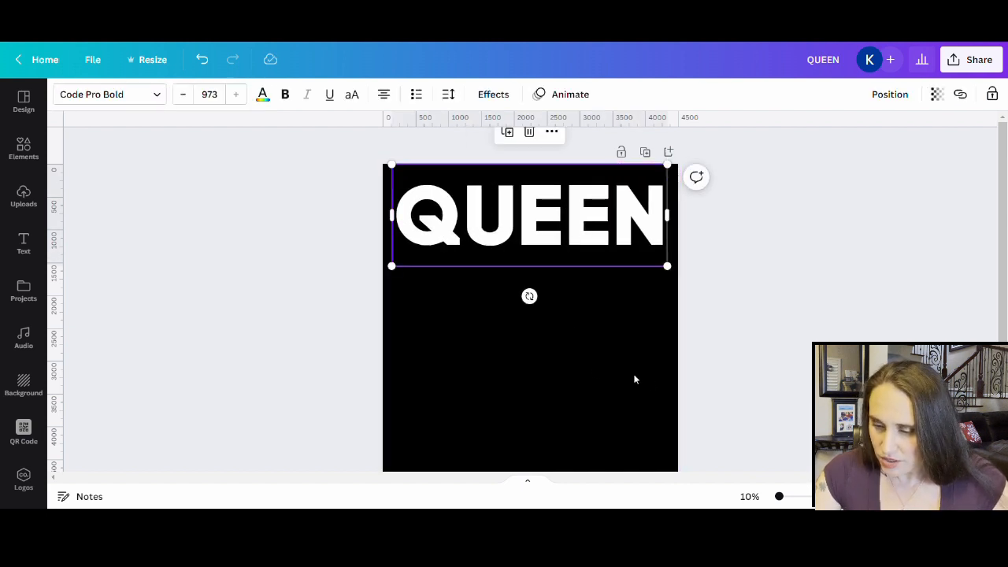
{"action": "left_click", "coordinate": [423, 332]}
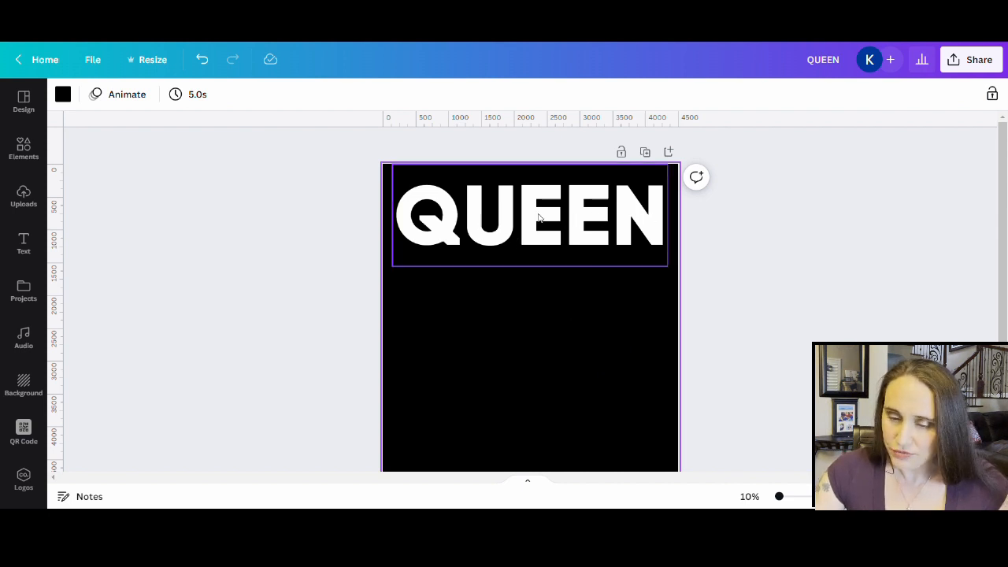
Color the letter Q of the QUEEN heading a custom dark red, #D41313
{"action": "left_click", "coordinate": [445, 224]}
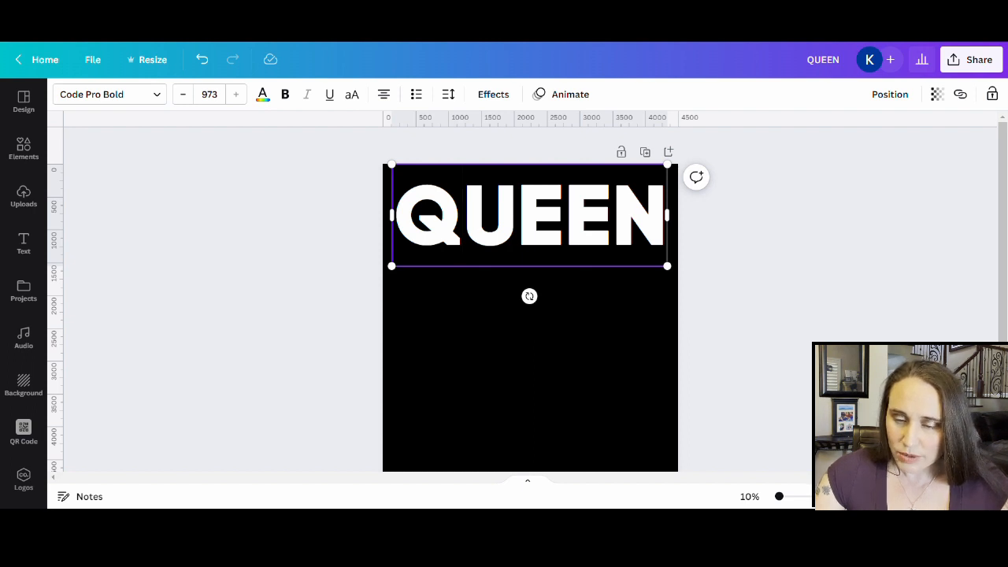
{"action": "left_click_drag", "start_coordinate": [438, 224], "coordinate": [370, 236]}
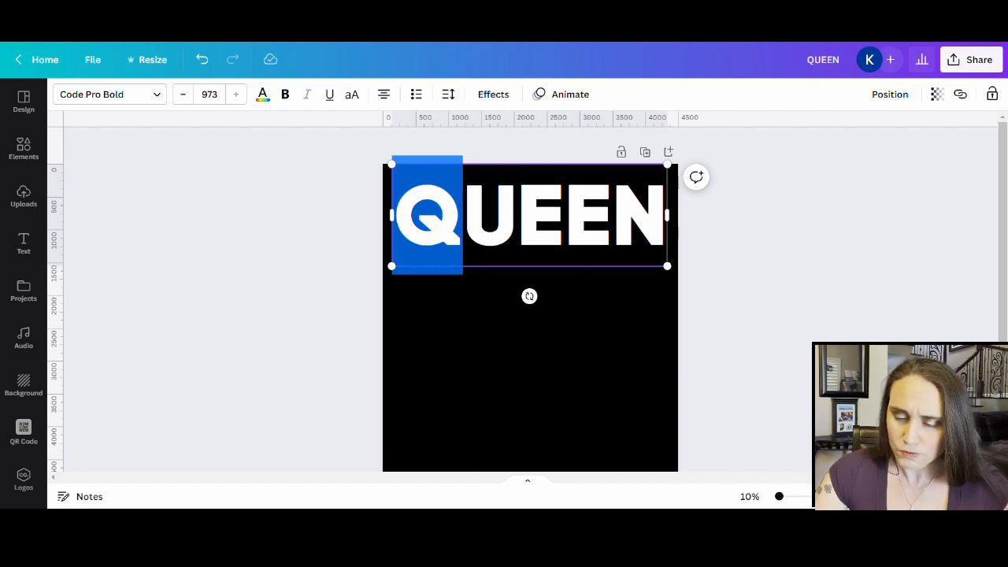
{"action": "left_click", "coordinate": [264, 95]}
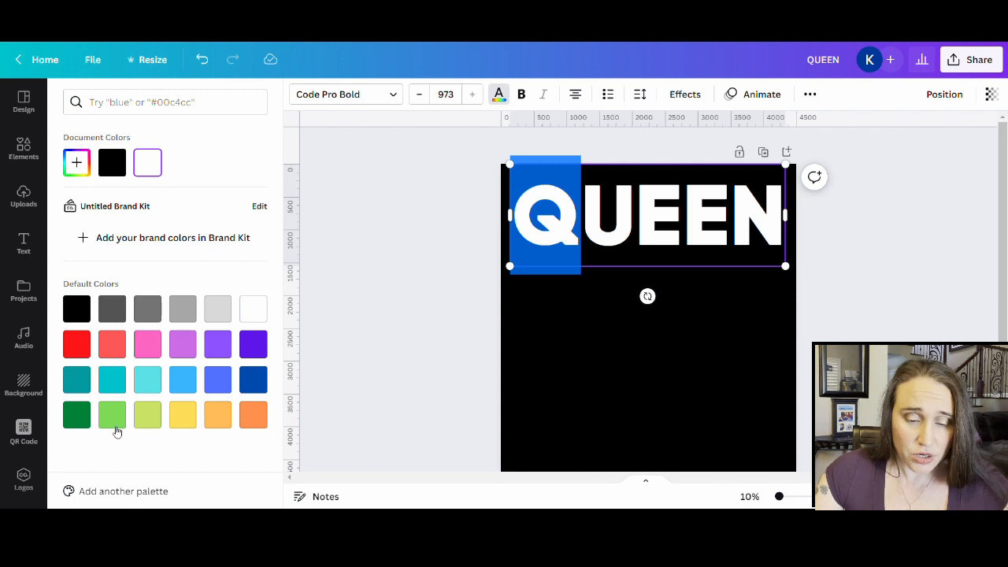
{"action": "left_click", "coordinate": [78, 345]}
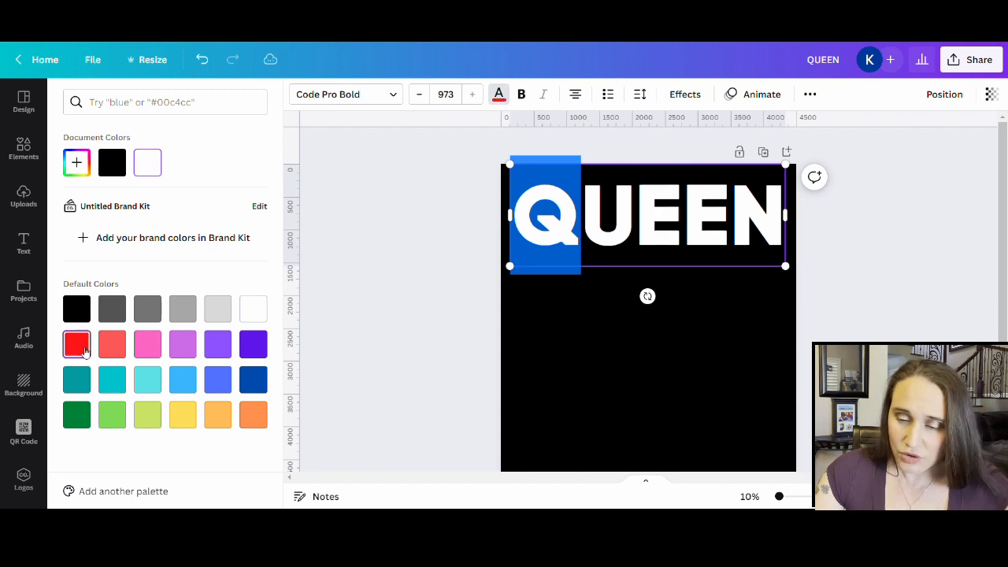
{"action": "left_click", "coordinate": [77, 167]}
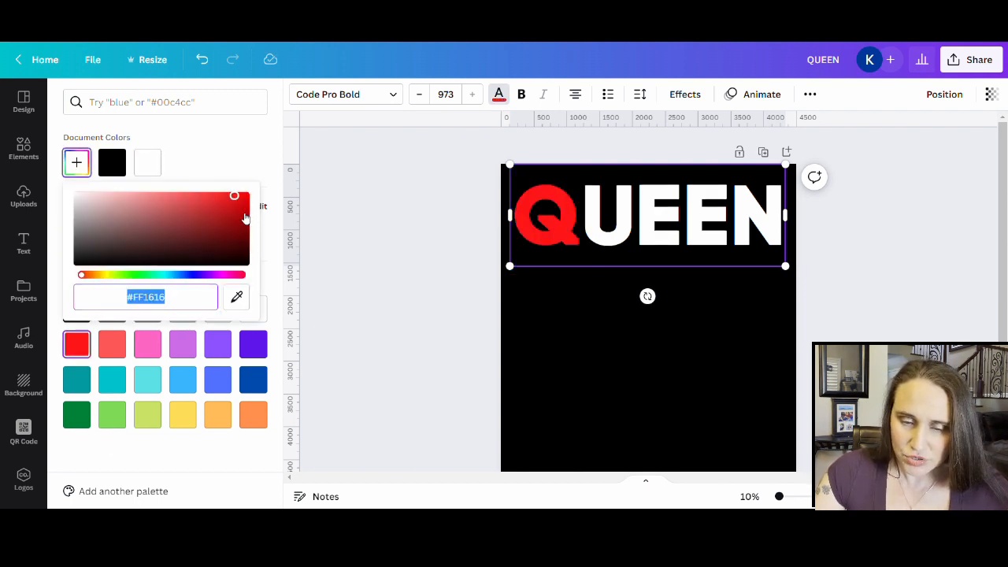
{"action": "left_click", "coordinate": [233, 204]}
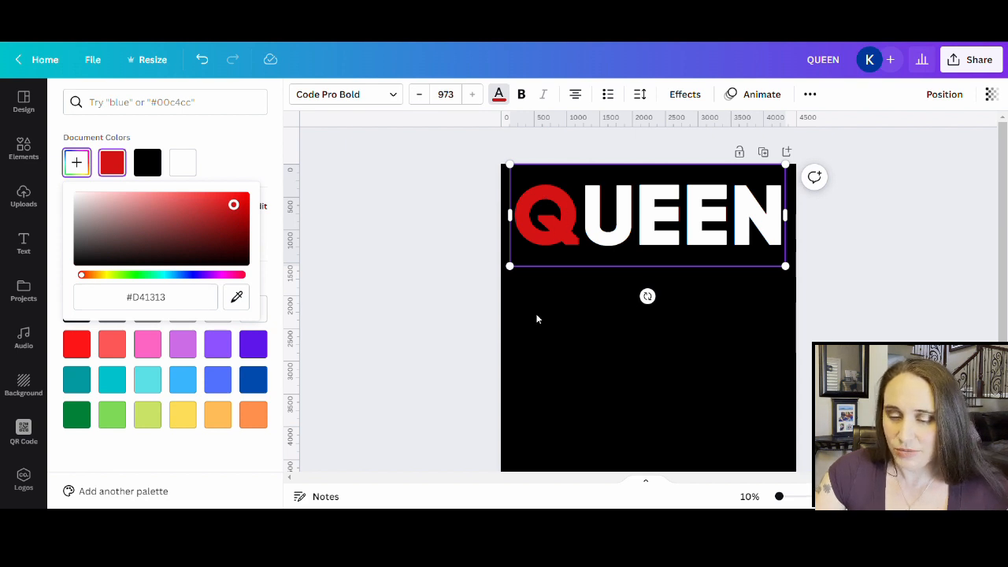
{"action": "left_click", "coordinate": [468, 336]}
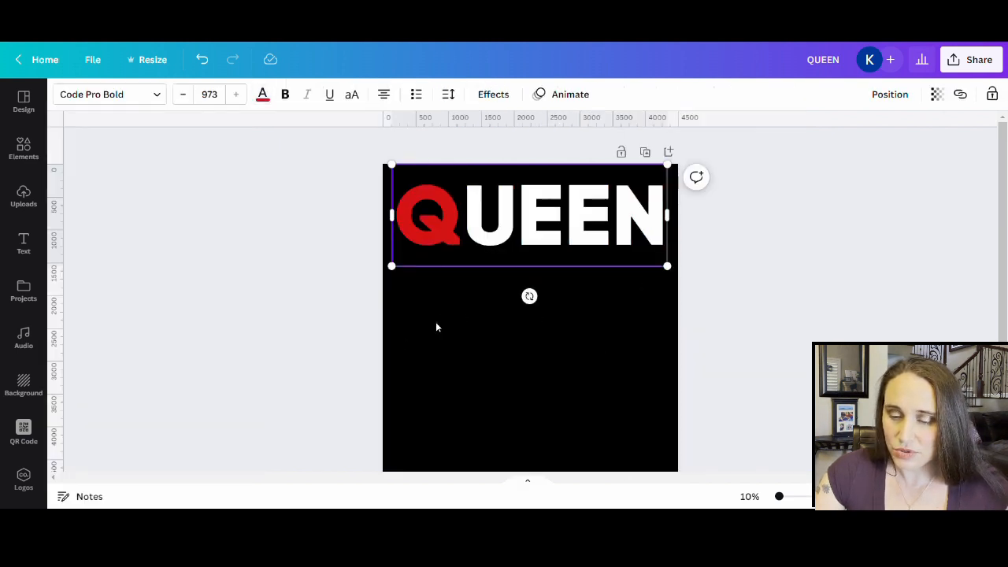
{"action": "left_click", "coordinate": [435, 321]}
Color the letter U of the QUEEN heading a custom golden yellow, #E8C63D
{"action": "double_click", "coordinate": [506, 229]}
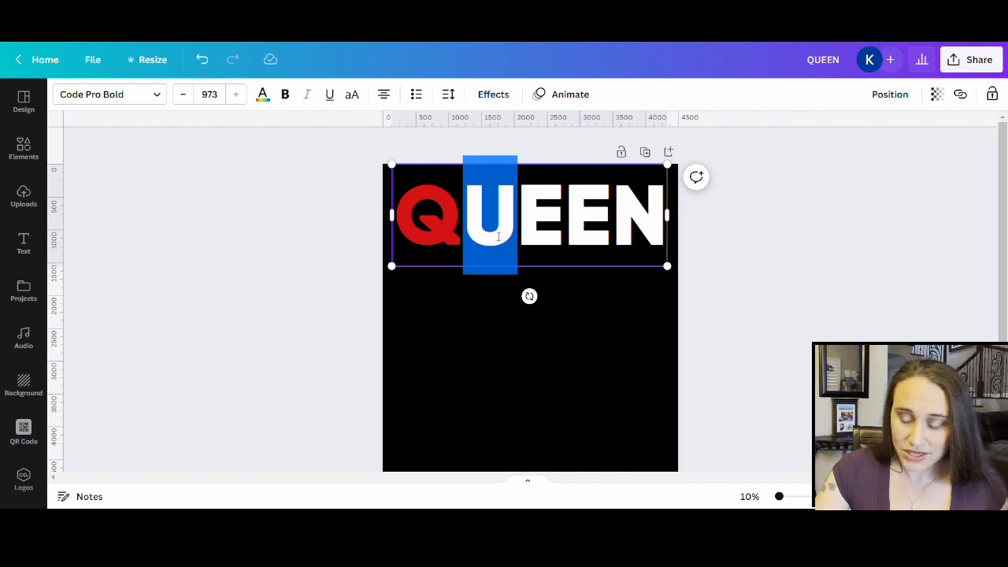
{"action": "left_click", "coordinate": [262, 95]}
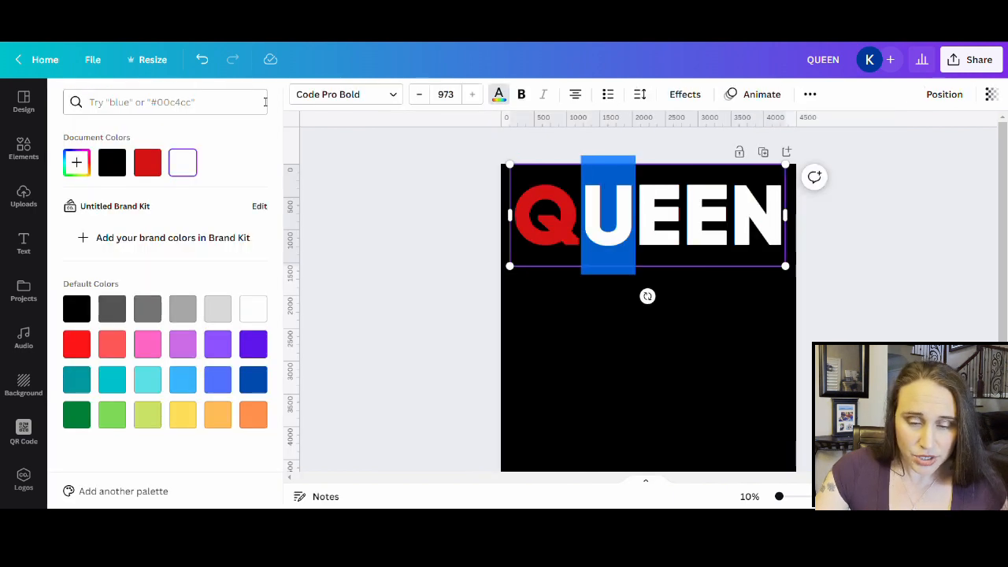
{"action": "left_click", "coordinate": [182, 419]}
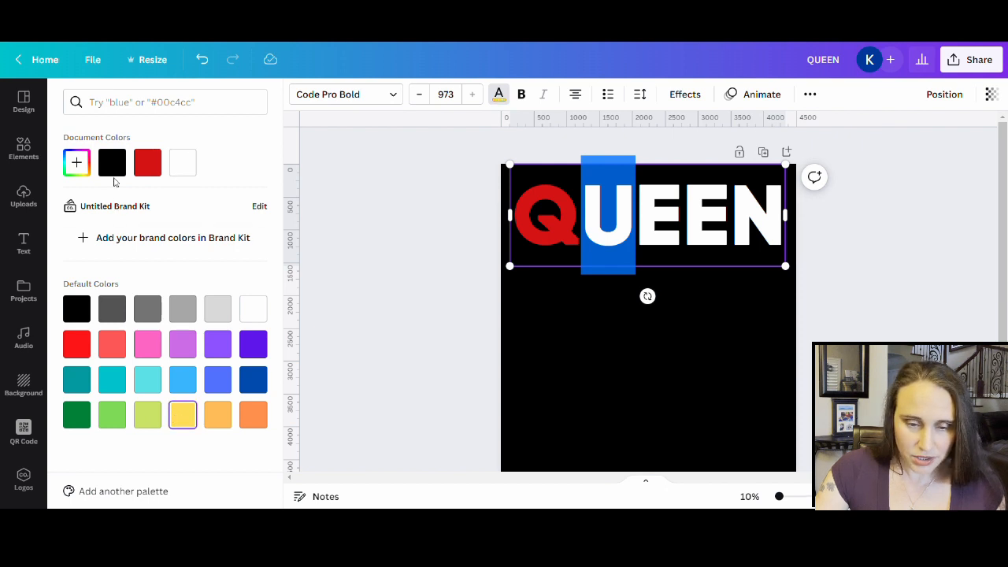
{"action": "left_click", "coordinate": [79, 172]}
{"action": "left_click", "coordinate": [190, 203]}
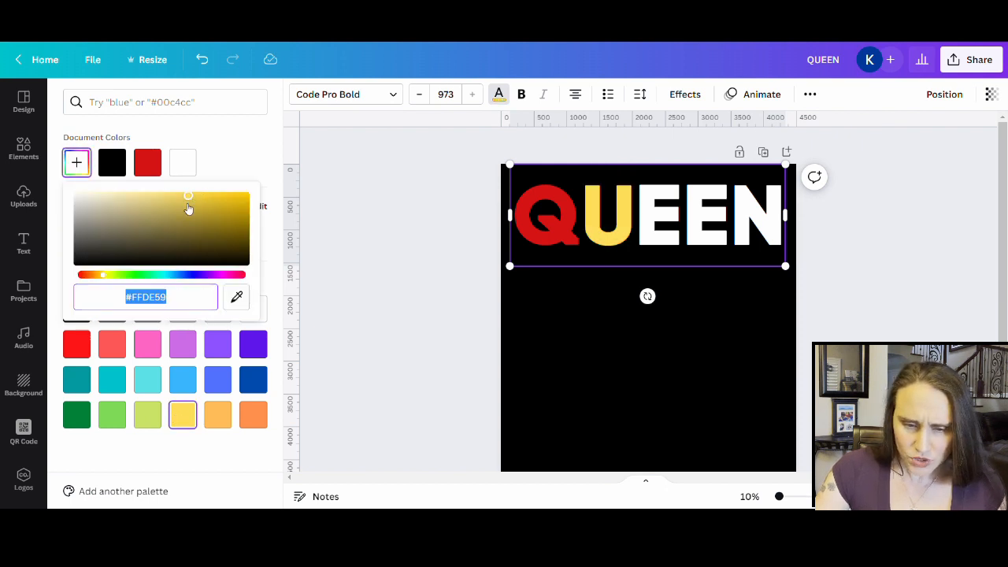
{"action": "left_click_drag", "start_coordinate": [193, 202], "coordinate": [205, 202]}
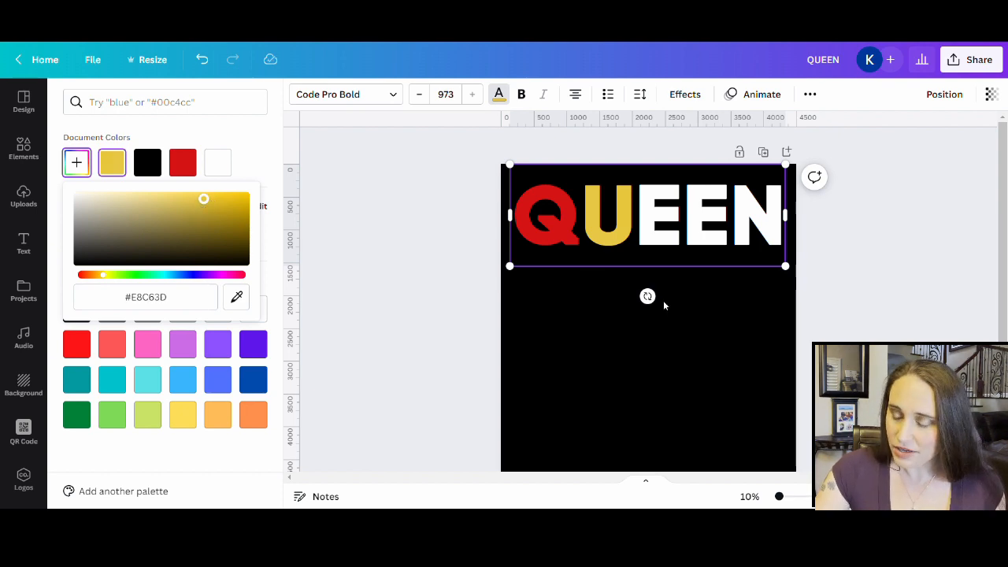
{"action": "left_click", "coordinate": [584, 373]}
{"action": "left_click", "coordinate": [544, 376]}
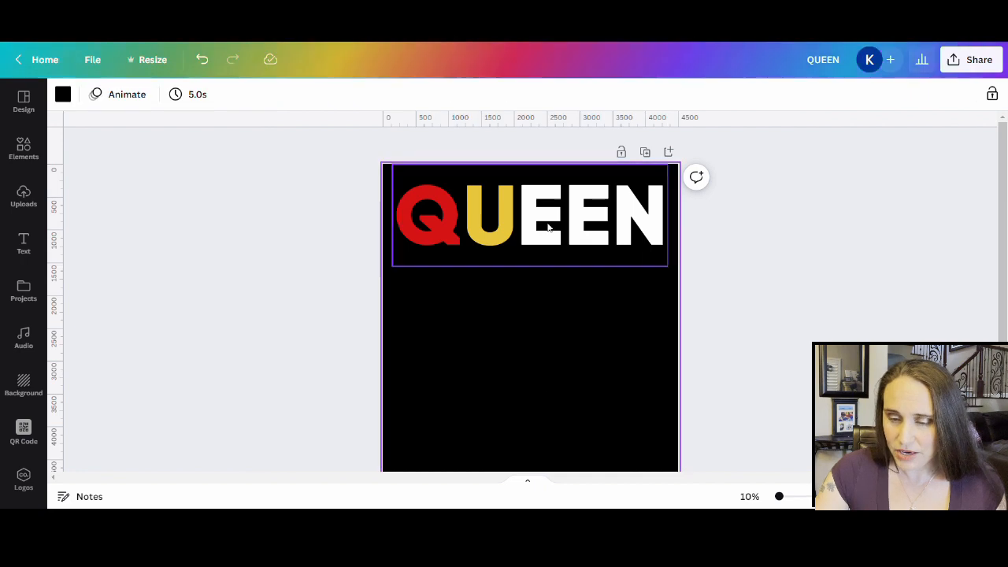
Color the first E of the QUEEN heading a custom muted green, #46AF41
{"action": "left_click", "coordinate": [540, 227]}
{"action": "left_click", "coordinate": [532, 227]}
{"action": "left_click_drag", "start_coordinate": [531, 226], "coordinate": [555, 225]}
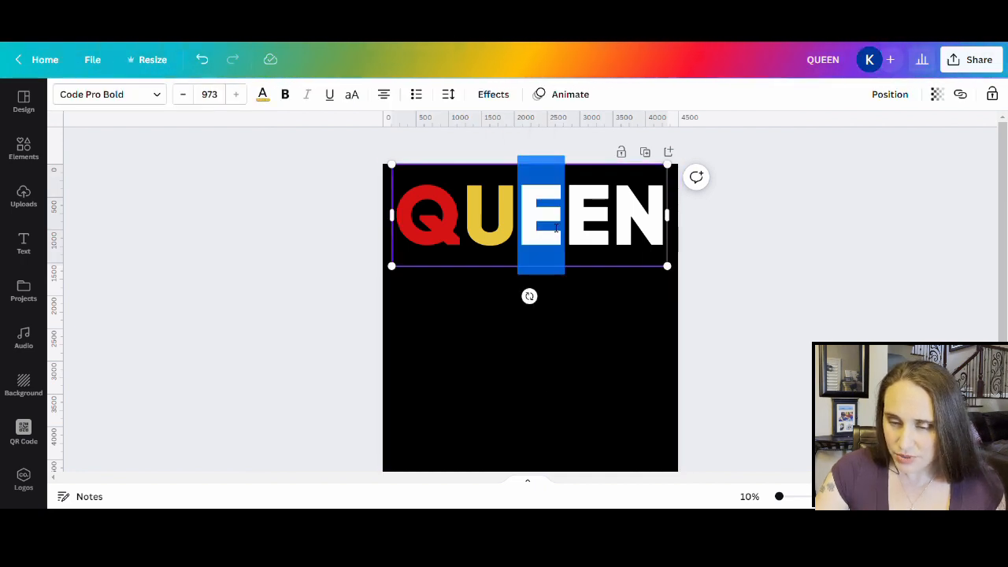
{"action": "left_click", "coordinate": [262, 93]}
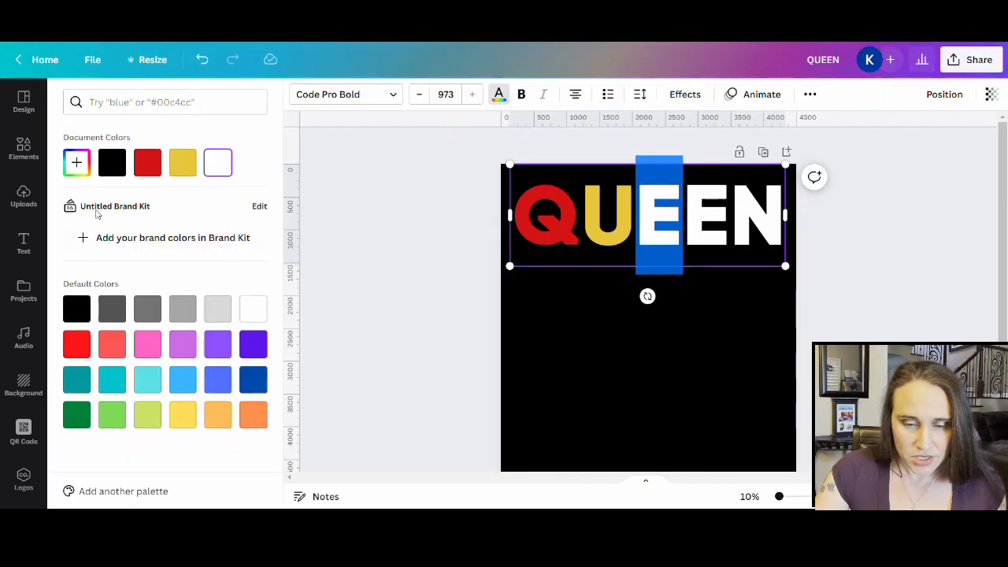
{"action": "left_click", "coordinate": [75, 414]}
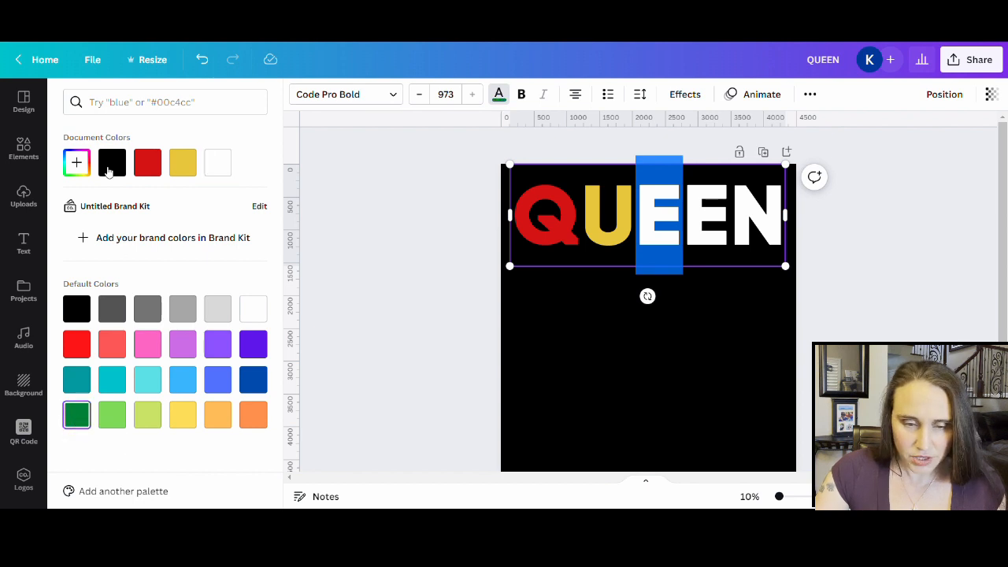
{"action": "left_click", "coordinate": [77, 163]}
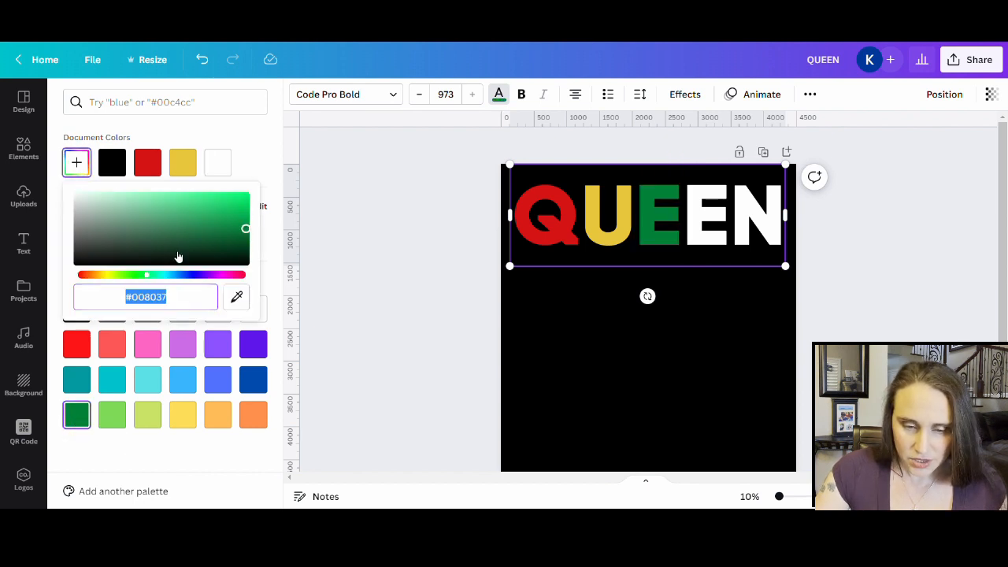
{"action": "left_click", "coordinate": [147, 277]}
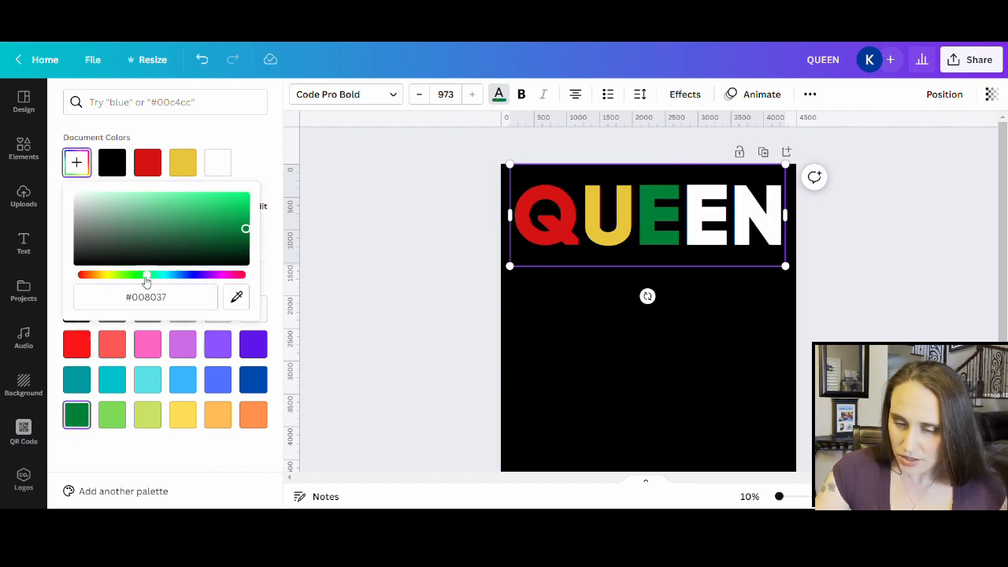
{"action": "left_click_drag", "start_coordinate": [146, 277], "coordinate": [143, 276]}
{"action": "left_click_drag", "start_coordinate": [246, 229], "coordinate": [209, 215]}
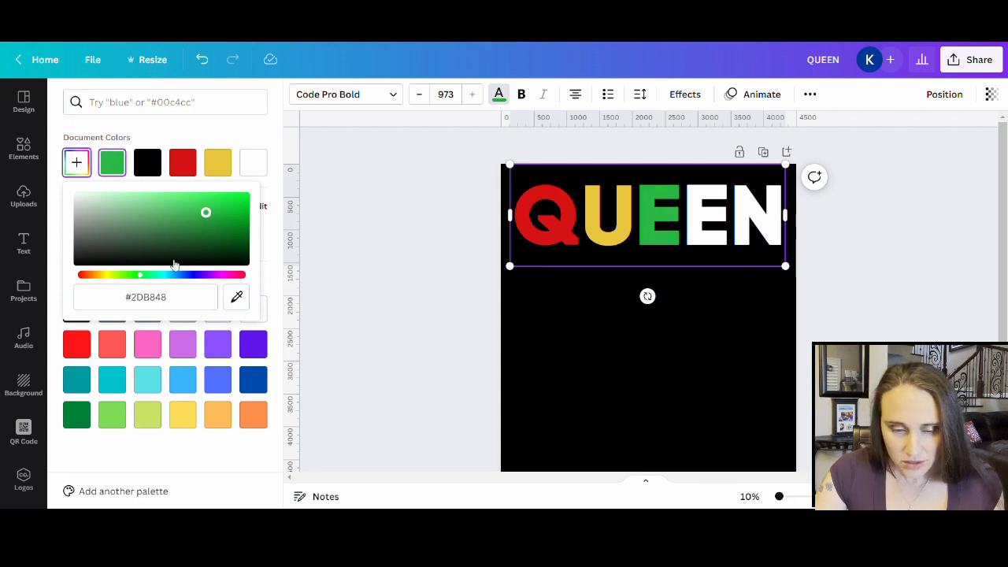
{"action": "left_click_drag", "start_coordinate": [142, 279], "coordinate": [134, 279]}
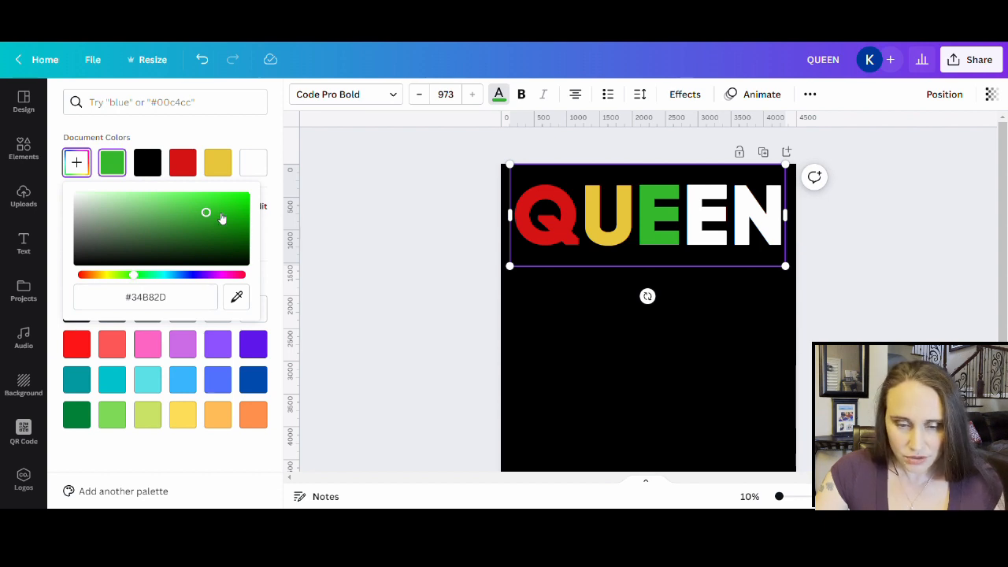
{"action": "left_click", "coordinate": [185, 216]}
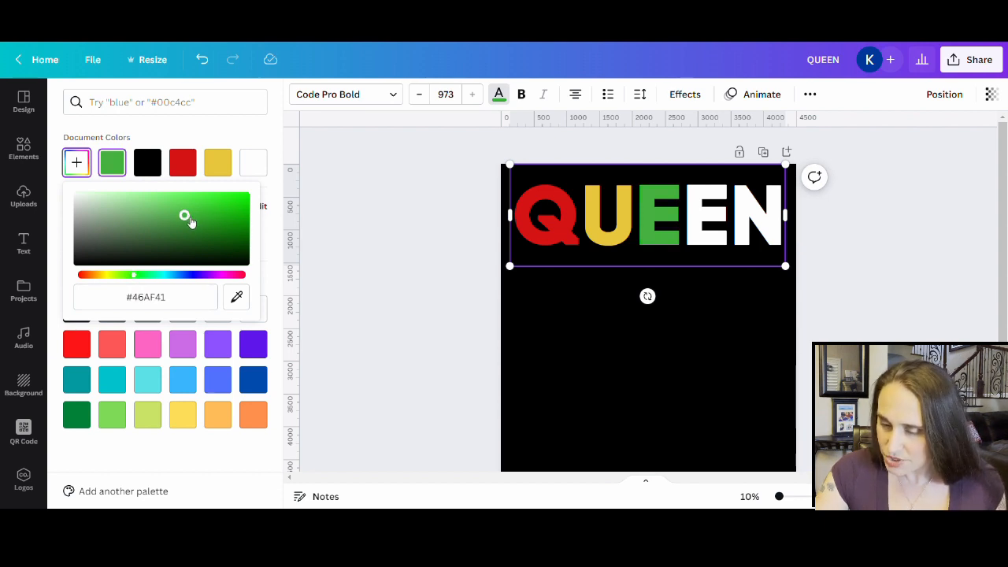
{"action": "left_click", "coordinate": [577, 384]}
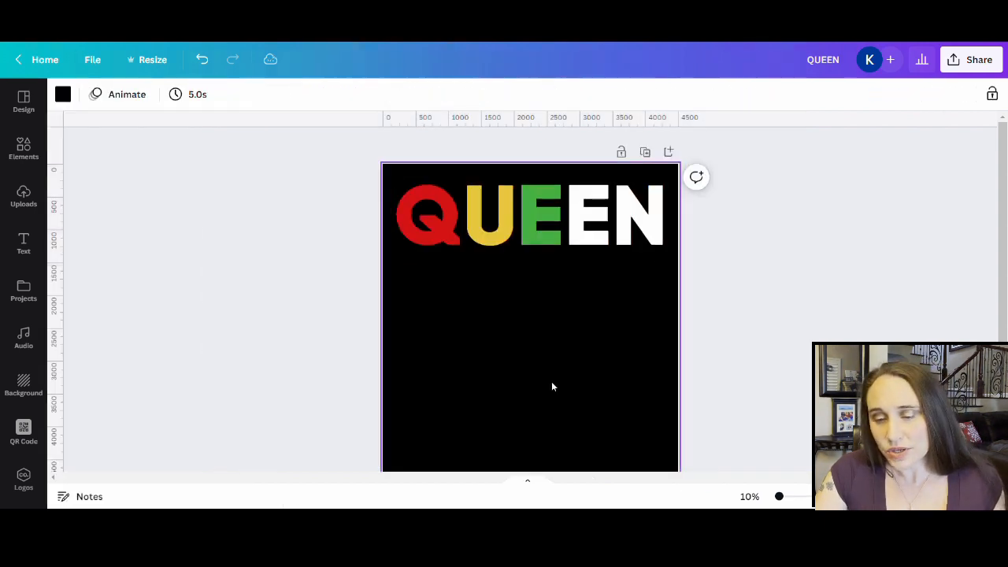
Color the second E of the QUEEN heading a custom orange, #E68227
{"action": "left_click", "coordinate": [581, 223]}
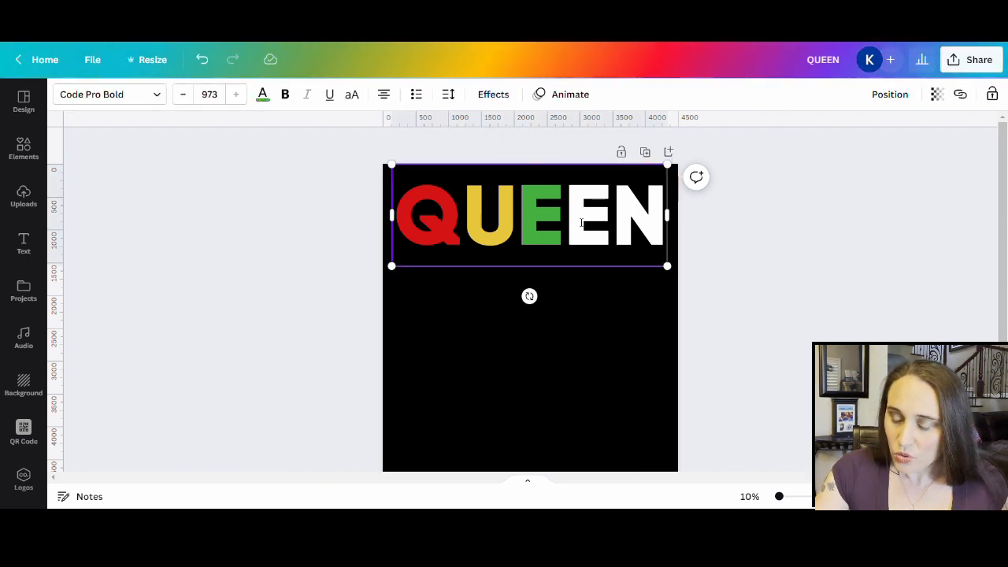
{"action": "left_click_drag", "start_coordinate": [581, 223], "coordinate": [618, 223]}
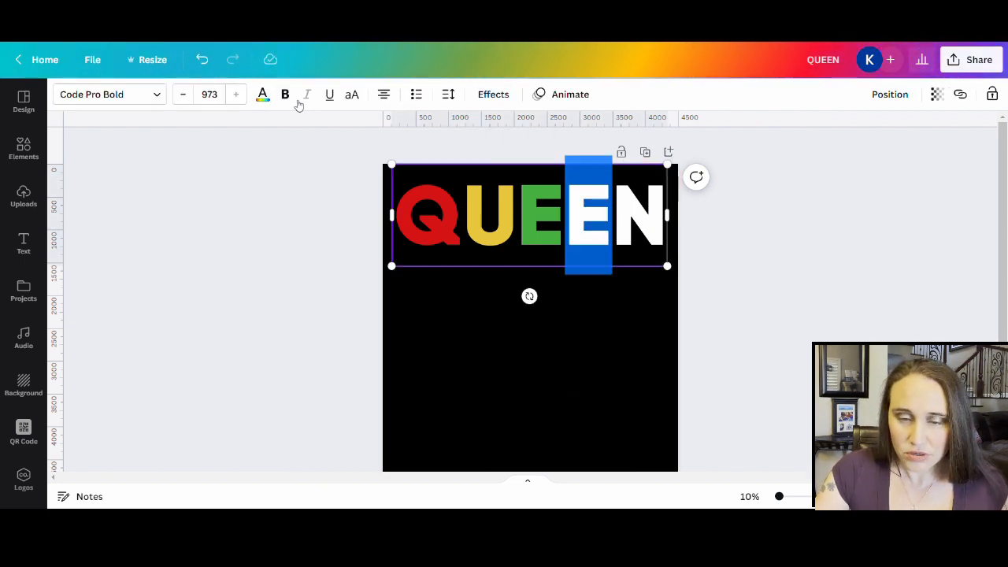
{"action": "left_click", "coordinate": [263, 96]}
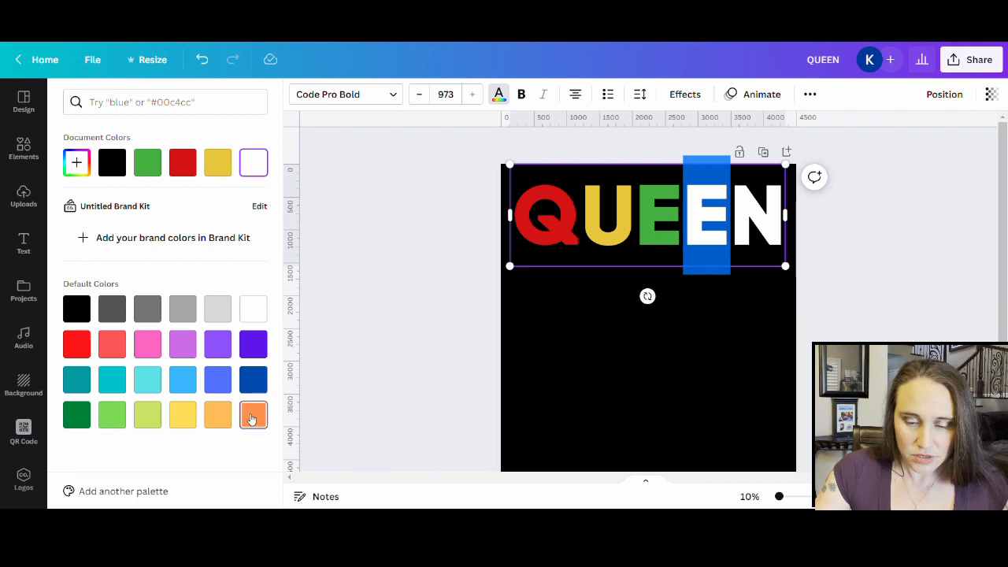
{"action": "left_click", "coordinate": [252, 418]}
{"action": "left_click", "coordinate": [77, 162]}
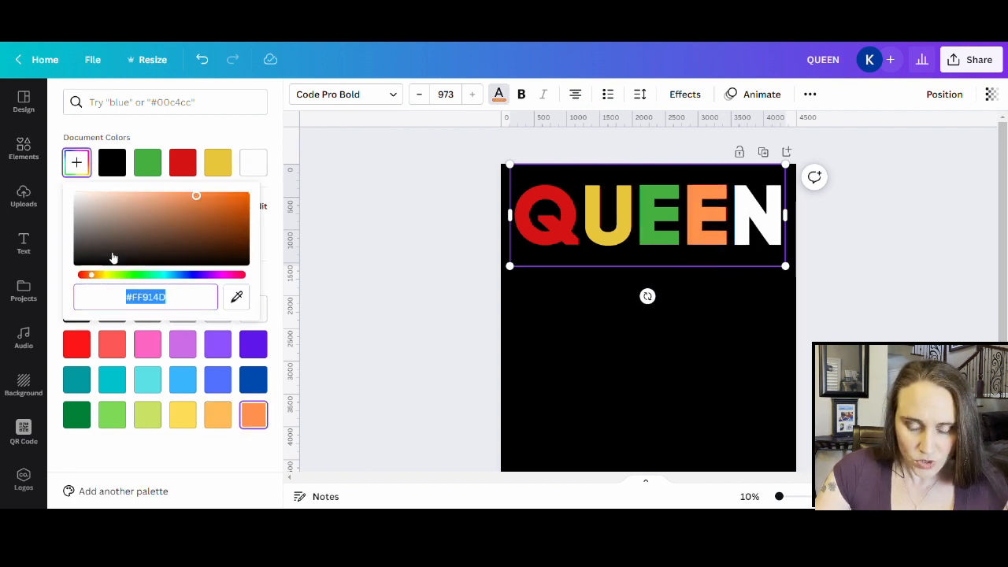
{"action": "left_click", "coordinate": [197, 199]}
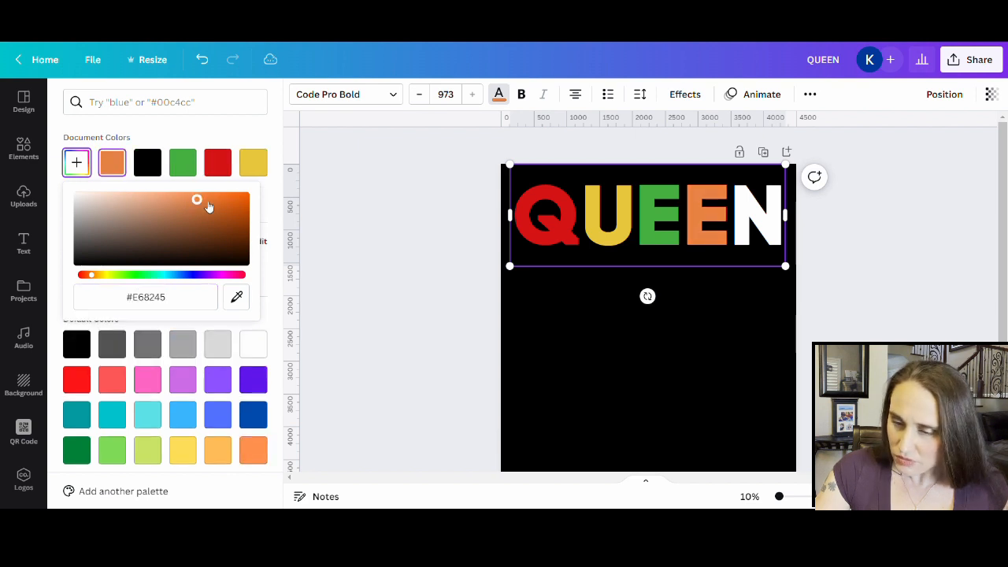
{"action": "left_click", "coordinate": [205, 200]}
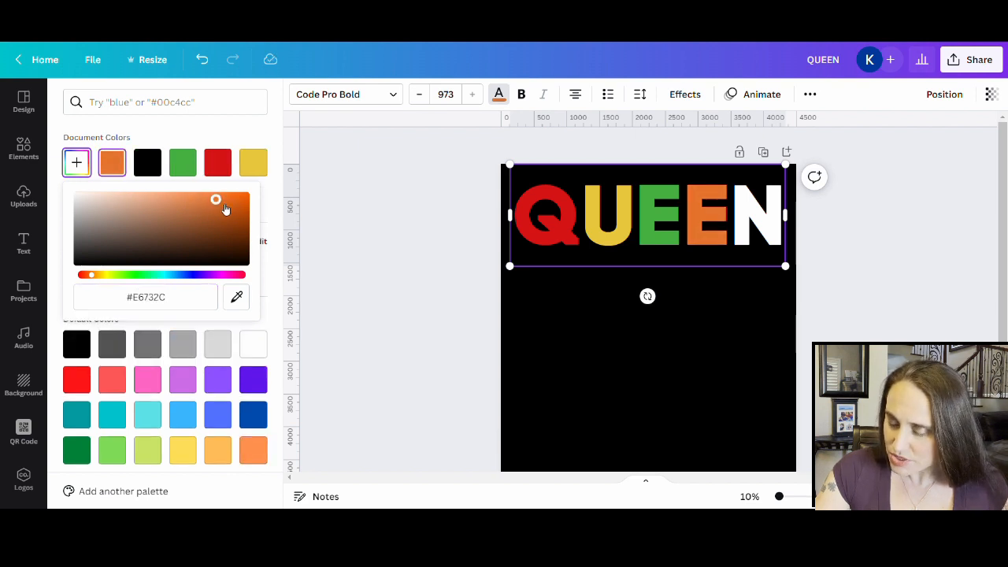
{"action": "left_click", "coordinate": [215, 203]}
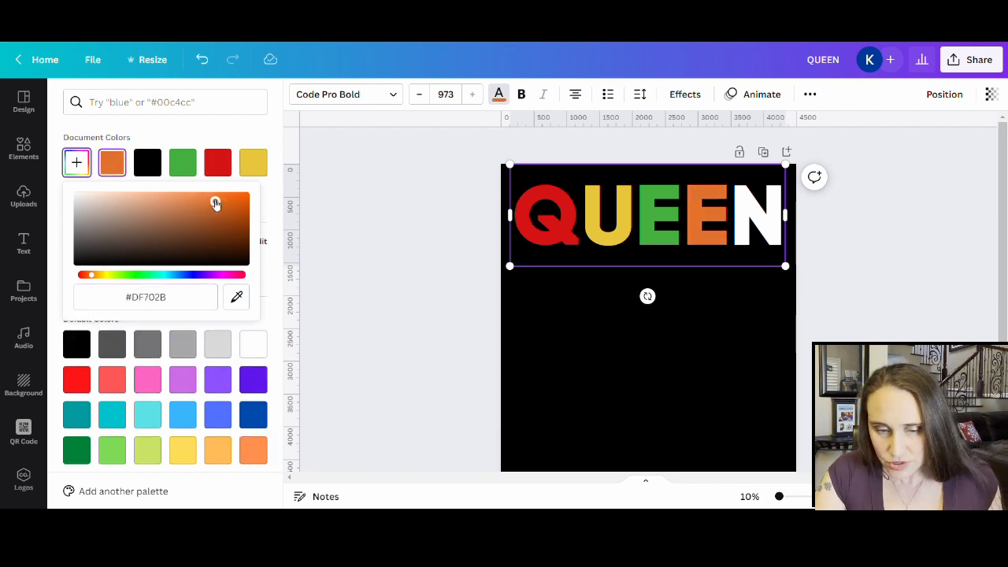
{"action": "left_click", "coordinate": [207, 203]}
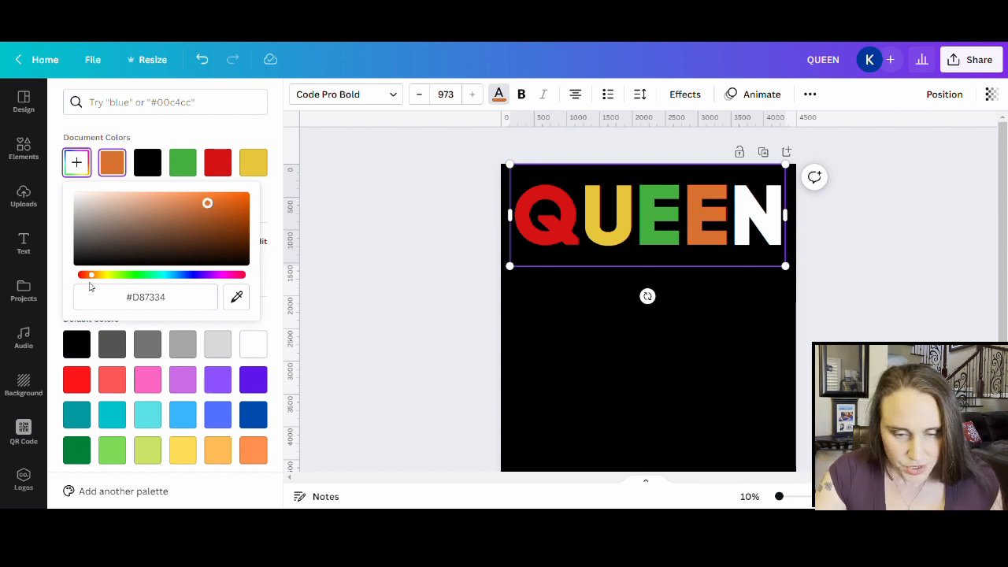
{"action": "left_click", "coordinate": [95, 275]}
{"action": "left_click", "coordinate": [97, 275]}
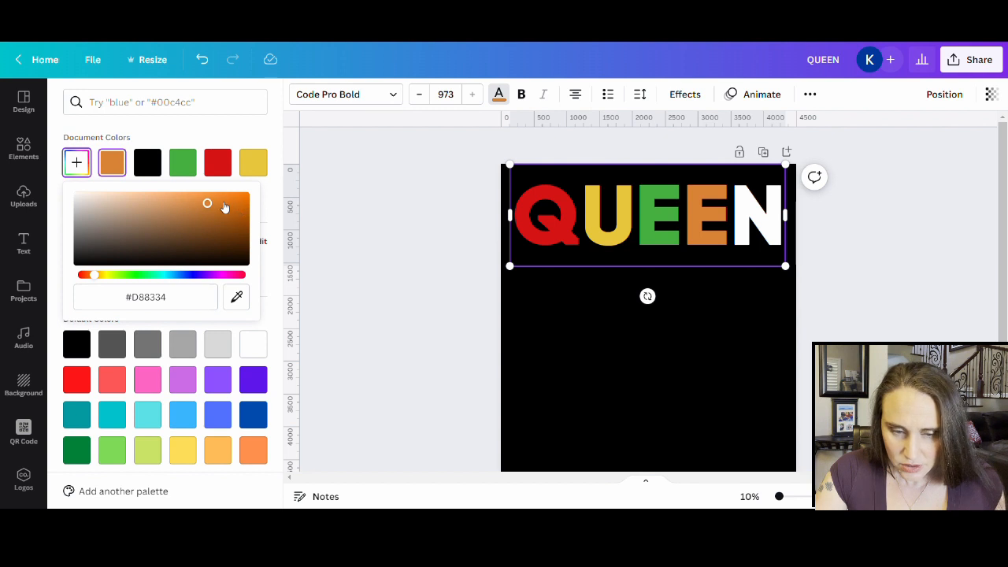
{"action": "left_click", "coordinate": [221, 203]}
{"action": "left_click_drag", "start_coordinate": [221, 203], "coordinate": [222, 200]}
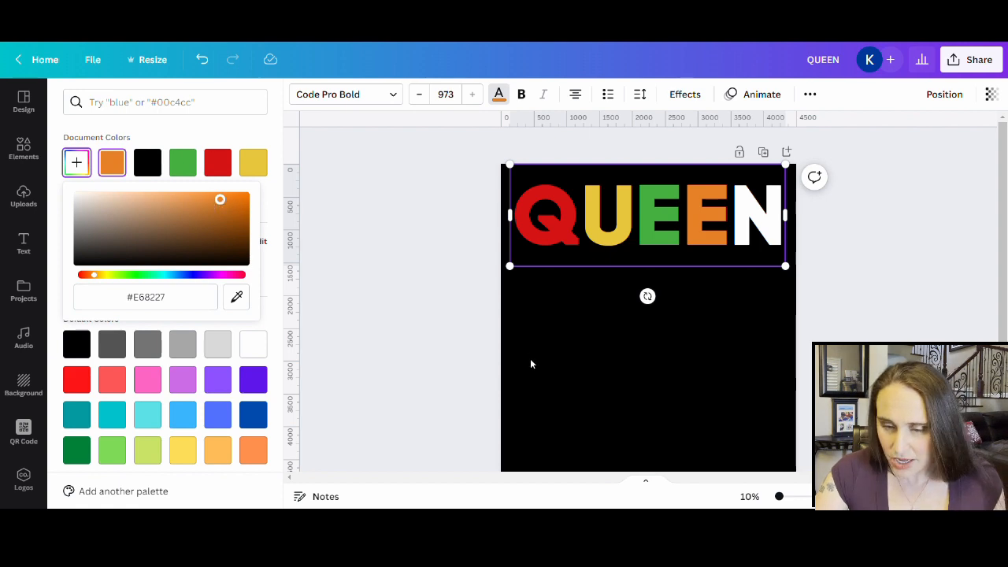
{"action": "left_click", "coordinate": [562, 351]}
Color the letter N of the QUEEN heading a custom brown, #8B4615
{"action": "left_click", "coordinate": [632, 235]}
{"action": "left_click", "coordinate": [626, 230]}
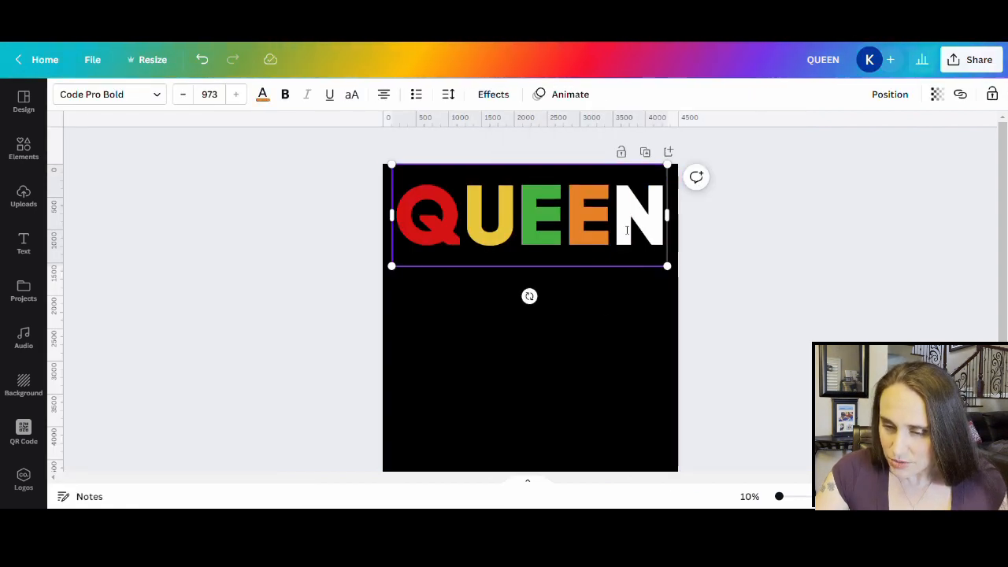
{"action": "left_click_drag", "start_coordinate": [626, 231], "coordinate": [648, 230]}
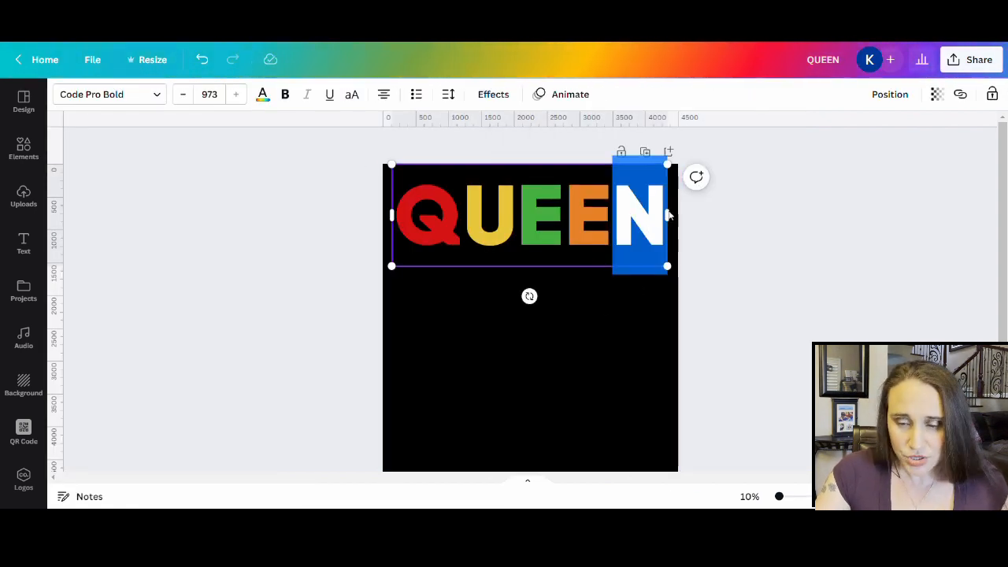
{"action": "left_click", "coordinate": [263, 94]}
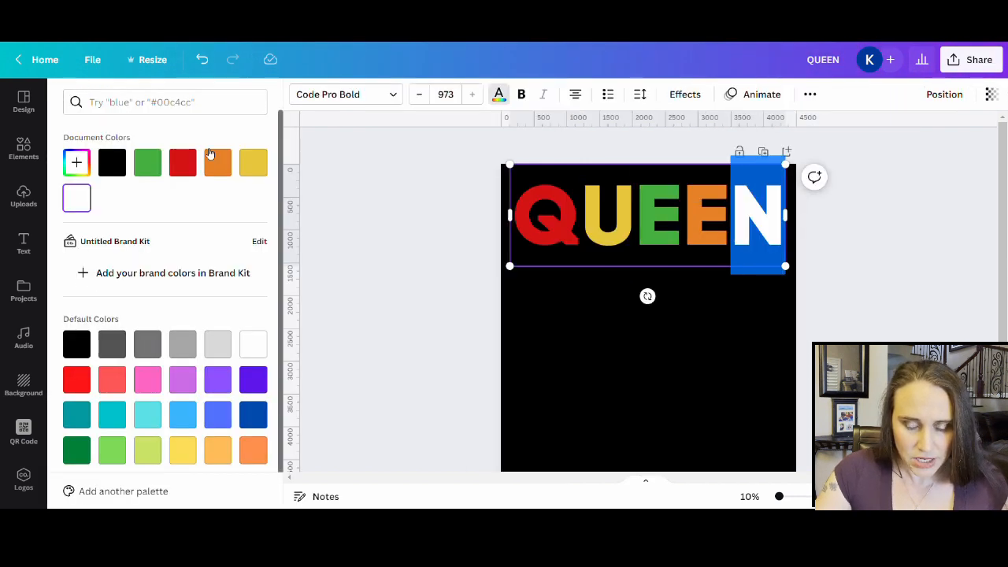
{"action": "left_click", "coordinate": [218, 177]}
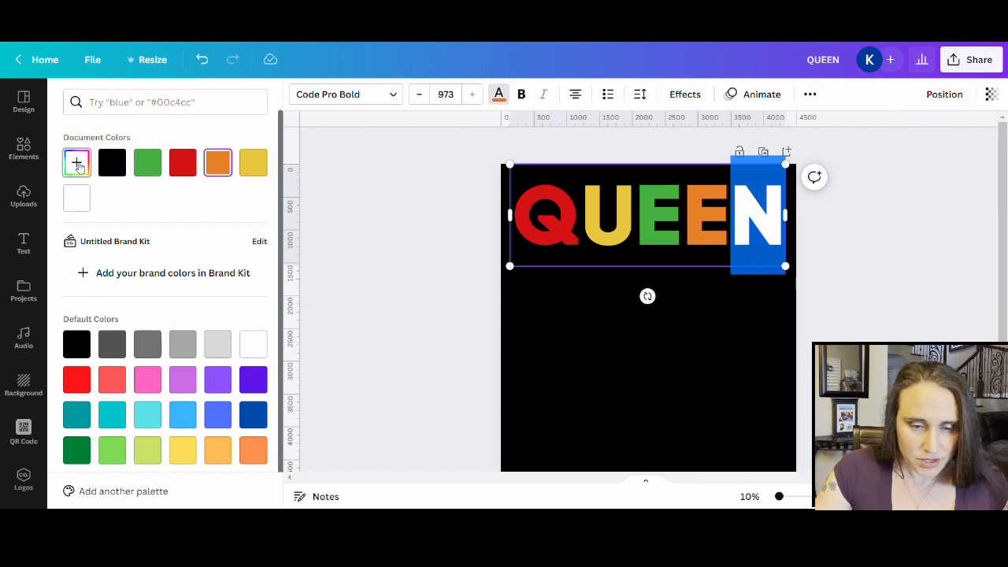
{"action": "left_click", "coordinate": [76, 163]}
{"action": "left_click", "coordinate": [228, 227]}
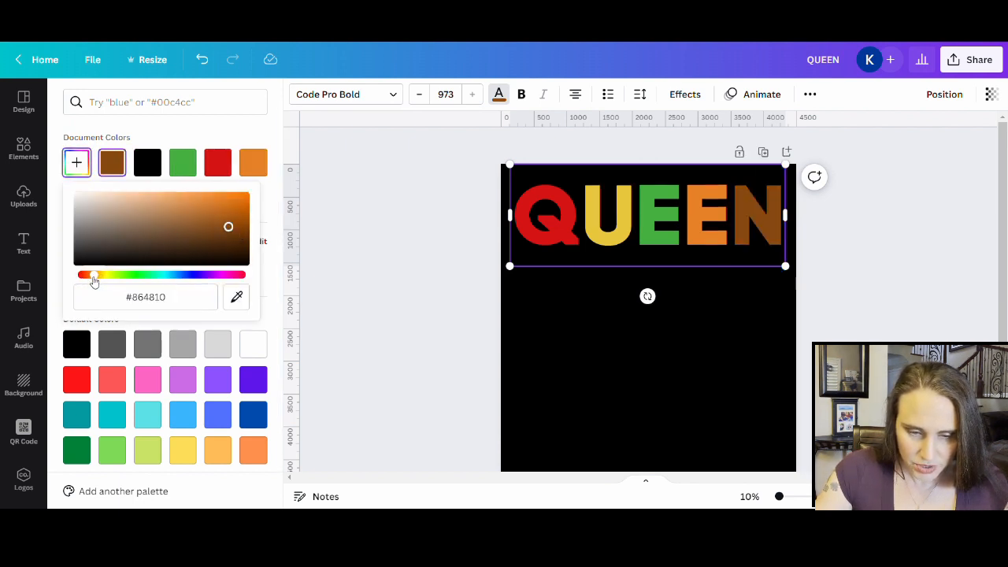
{"action": "left_click", "coordinate": [92, 277]}
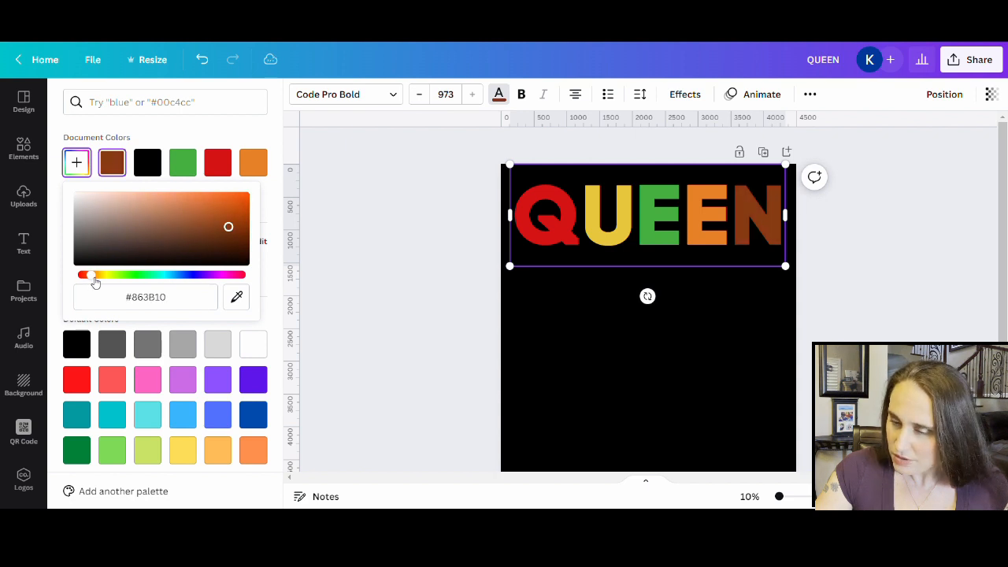
{"action": "left_click_drag", "start_coordinate": [95, 282], "coordinate": [97, 281]}
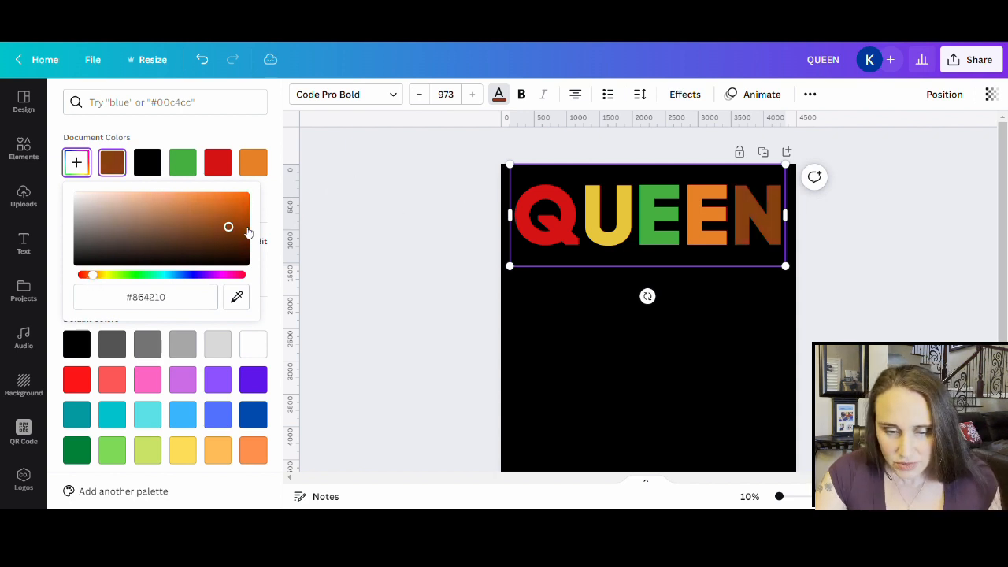
{"action": "left_click_drag", "start_coordinate": [228, 226], "coordinate": [218, 222]}
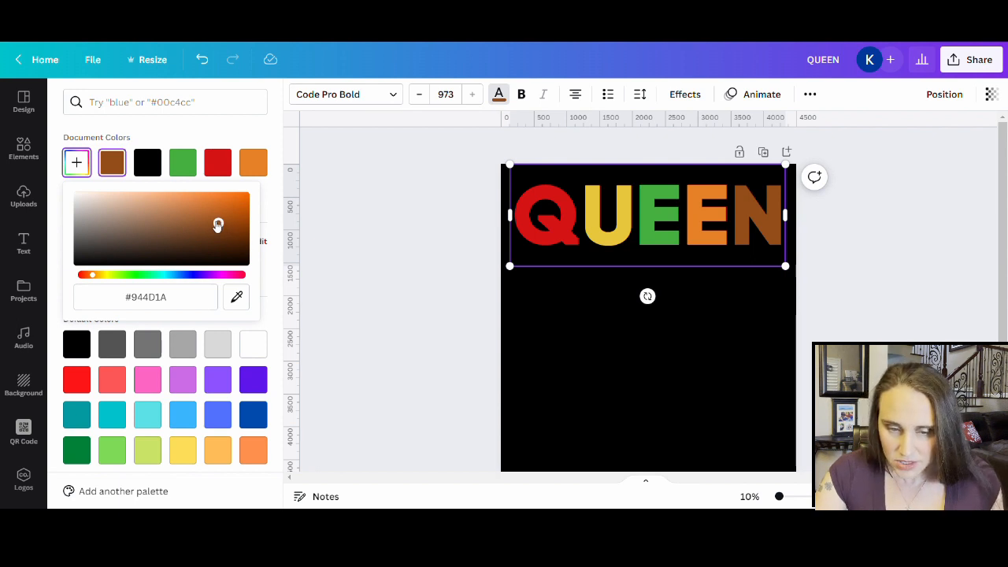
{"action": "left_click_drag", "start_coordinate": [217, 226], "coordinate": [223, 226]}
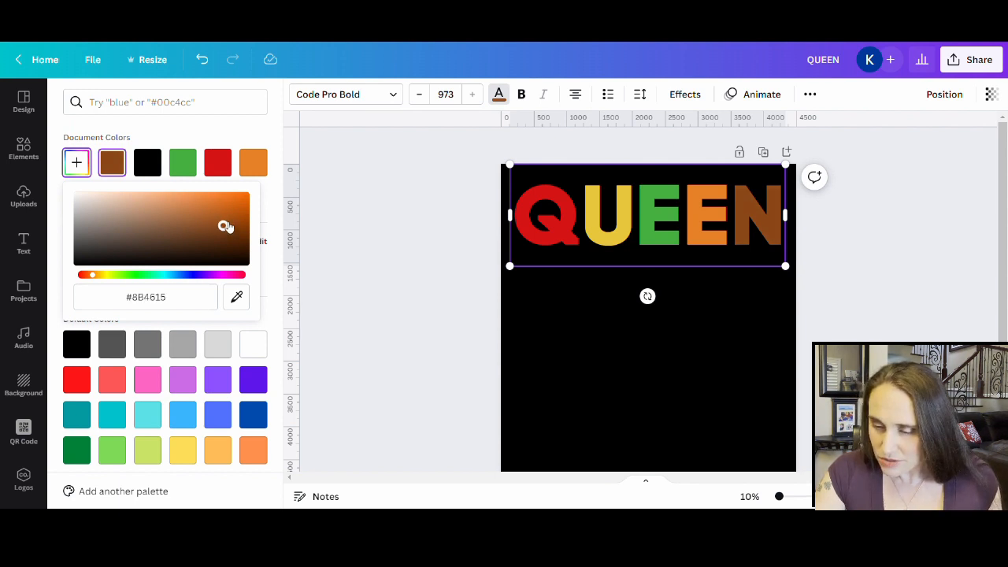
{"action": "left_click", "coordinate": [627, 398]}
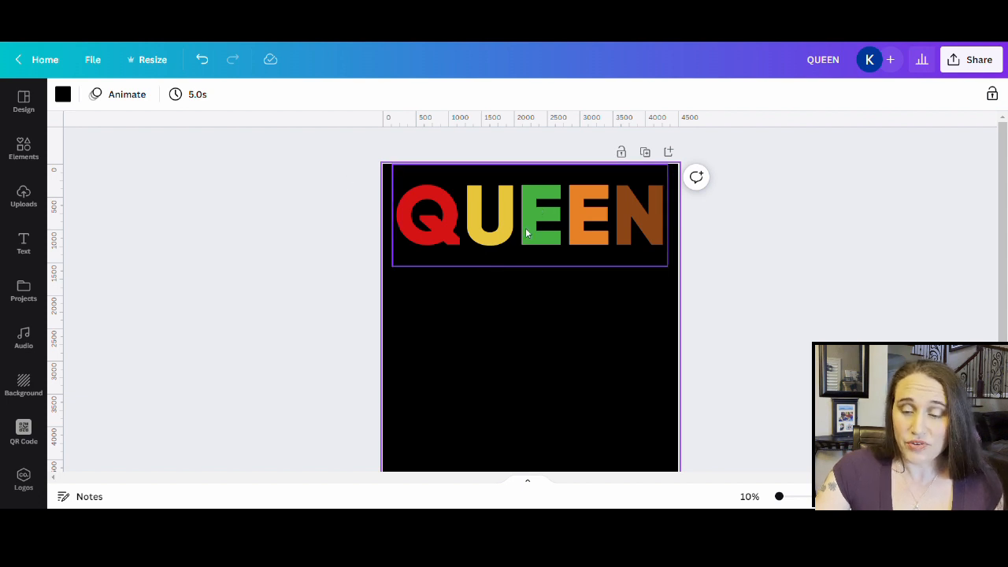
Download the design as a PNG at size 1 with a transparent background
{"action": "left_click", "coordinate": [477, 227]}
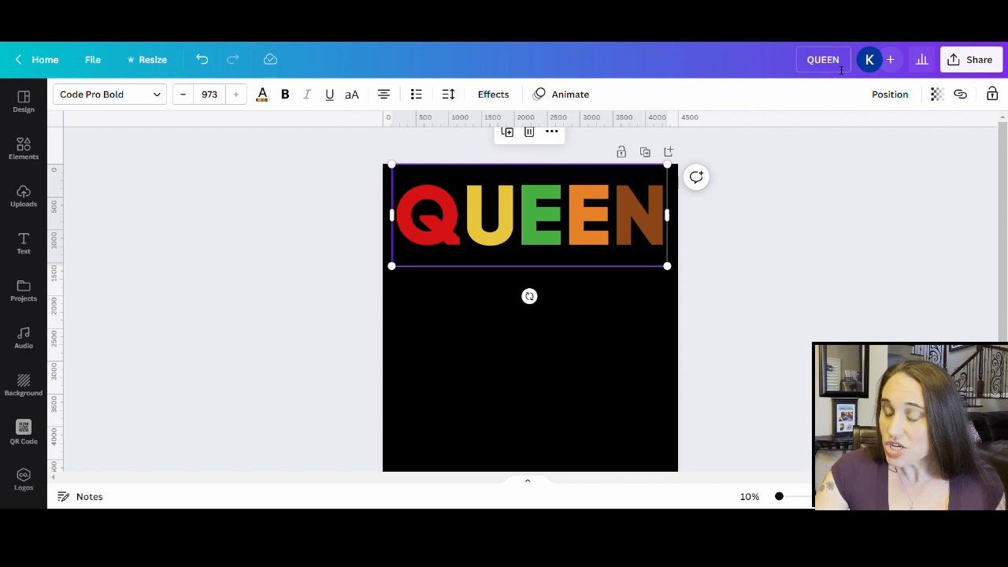
{"action": "left_click", "coordinate": [954, 66]}
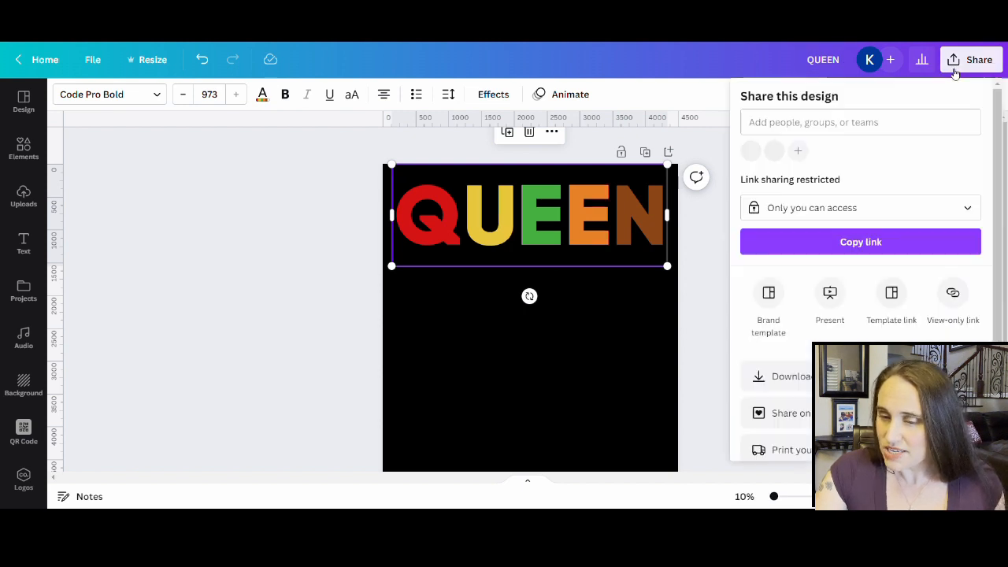
{"action": "left_click", "coordinate": [776, 376]}
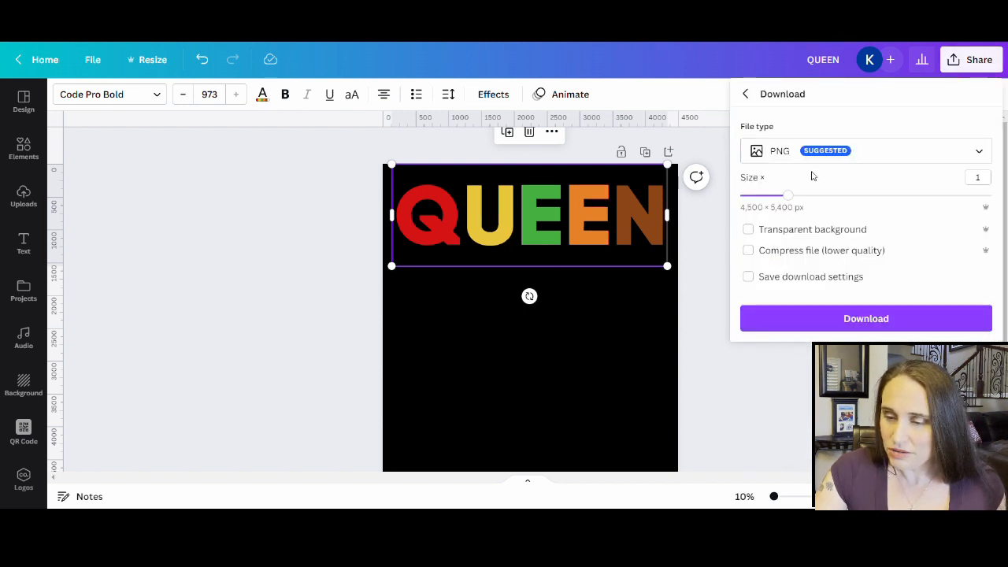
{"action": "left_click", "coordinate": [803, 233]}
{"action": "left_click", "coordinate": [854, 317]}
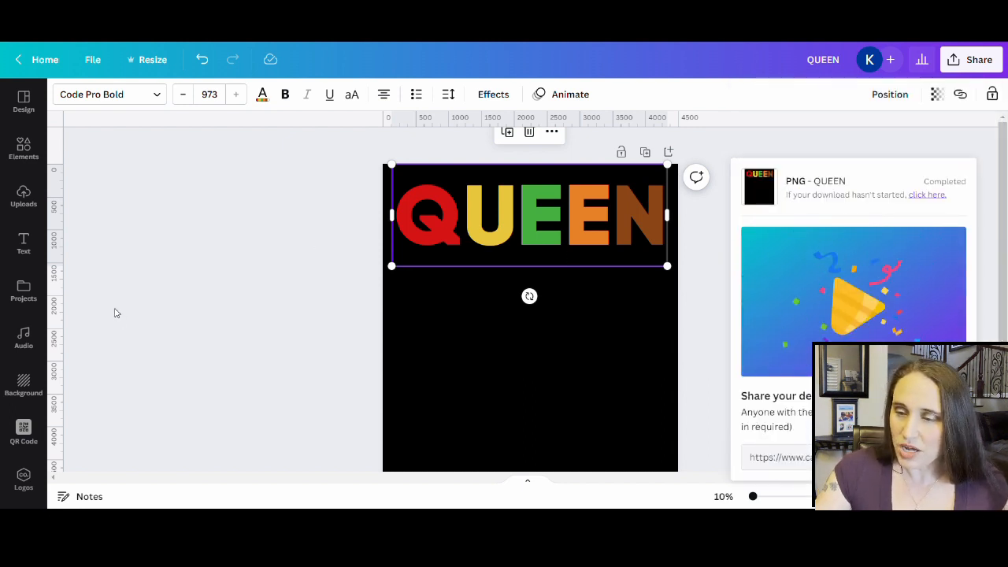
Add the uploaded transparent QUEEN image to the page and place it below the original text heading
{"action": "left_click", "coordinate": [24, 204]}
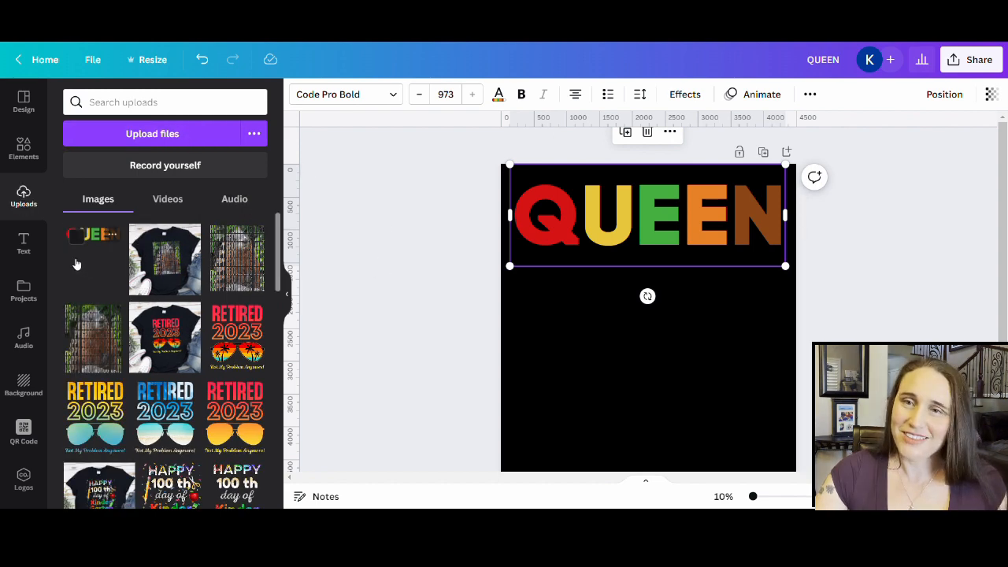
{"action": "left_click", "coordinate": [91, 264]}
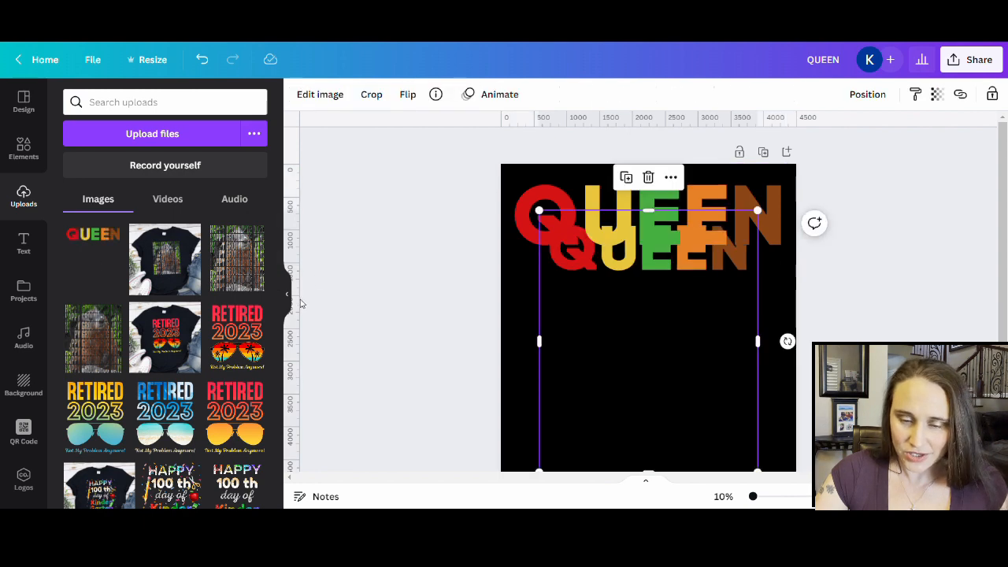
{"action": "left_click", "coordinate": [288, 303]}
{"action": "left_click_drag", "start_coordinate": [474, 304], "coordinate": [481, 337]}
{"action": "scroll", "coordinate": [482, 337], "scroll_direction": "down", "scroll_amount": 2}
{"action": "left_click_drag", "start_coordinate": [532, 395], "coordinate": [562, 213]}
{"action": "left_click", "coordinate": [588, 331]}
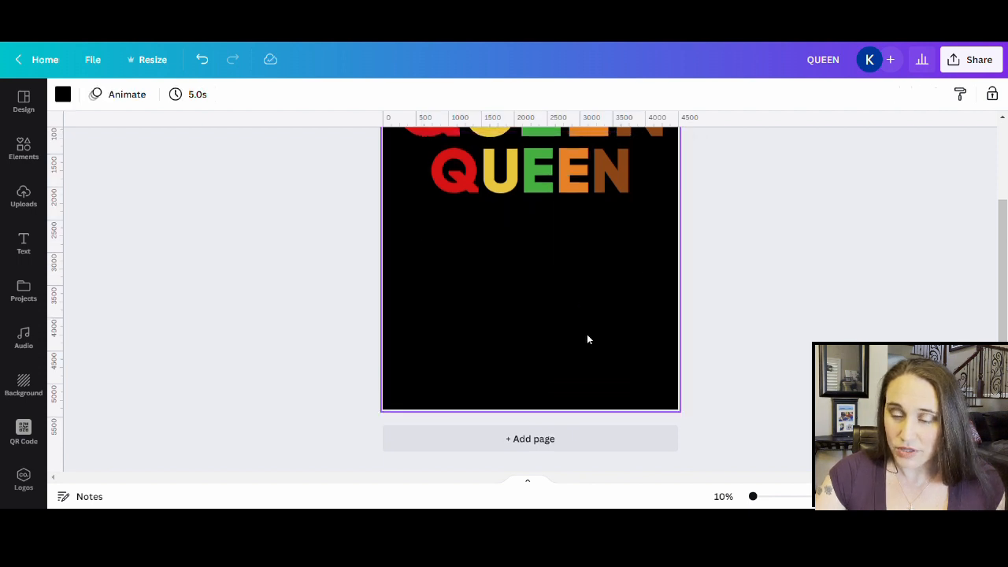
Delete the original QUEEN text heading, keeping only the image version on the page
{"action": "scroll", "coordinate": [586, 333], "scroll_direction": "up", "scroll_amount": 2}
{"action": "left_click", "coordinate": [537, 219]}
{"action": "key", "text": "Delete"}
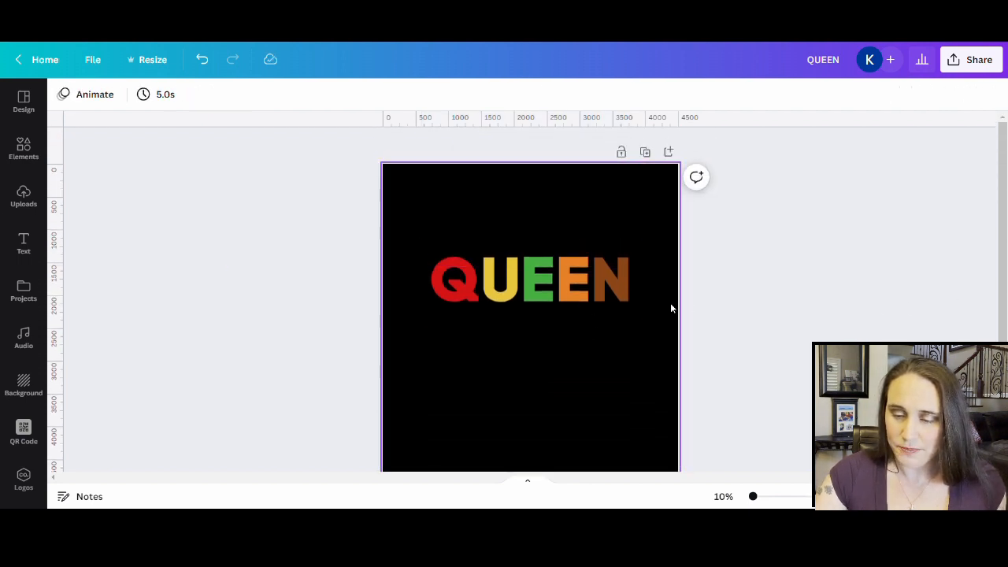
Move the QUEEN image to the top of the page and enlarge it to span the full page width
{"action": "left_click_drag", "start_coordinate": [596, 295], "coordinate": [562, 218]}
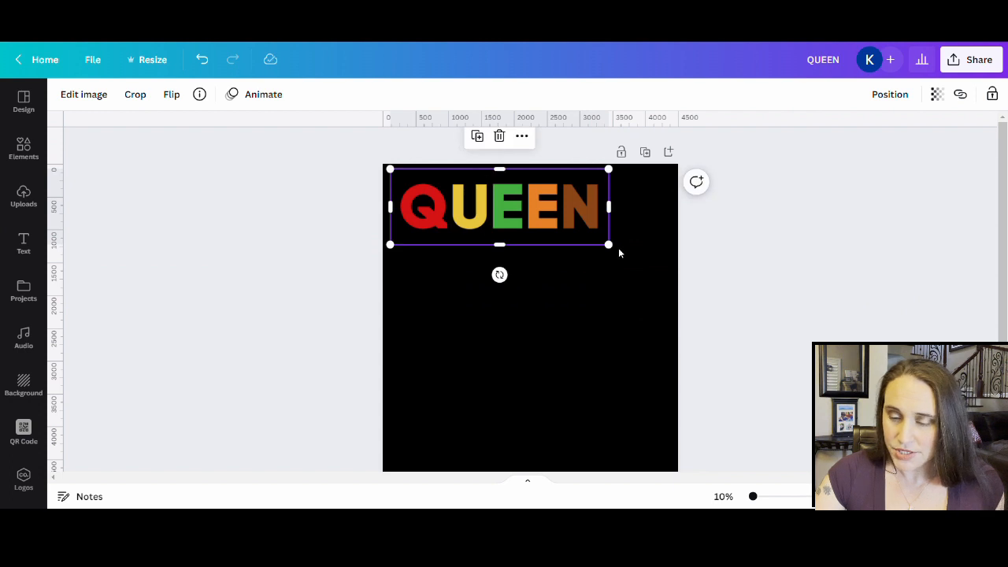
{"action": "left_click_drag", "start_coordinate": [608, 245], "coordinate": [669, 299]}
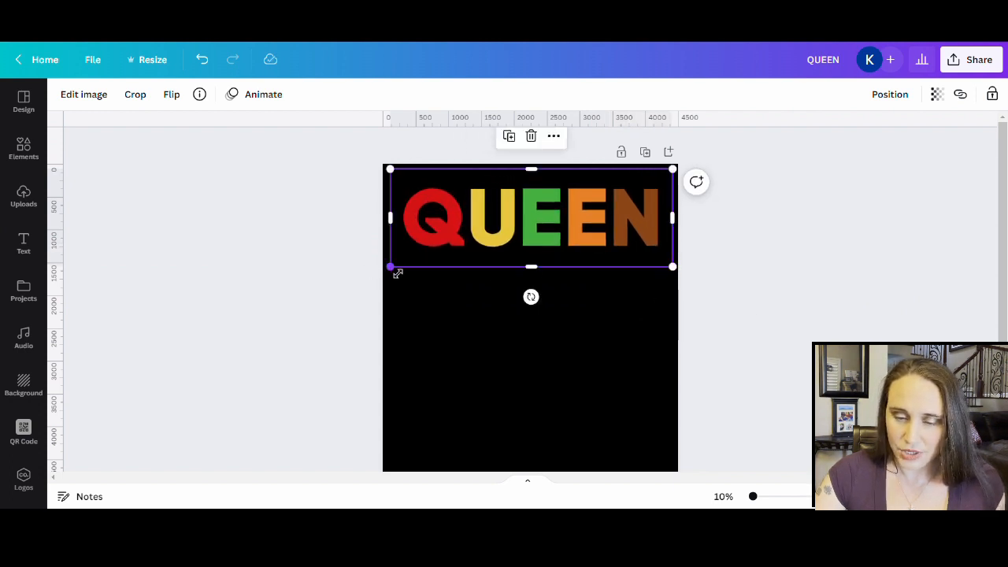
{"action": "left_click_drag", "start_coordinate": [390, 267], "coordinate": [393, 275]}
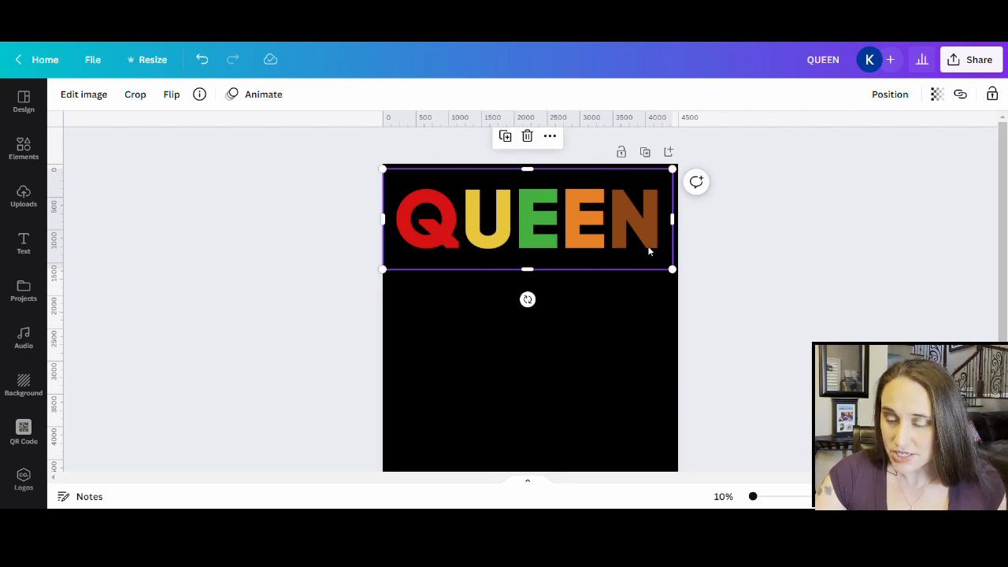
{"action": "left_click_drag", "start_coordinate": [675, 271], "coordinate": [678, 272]}
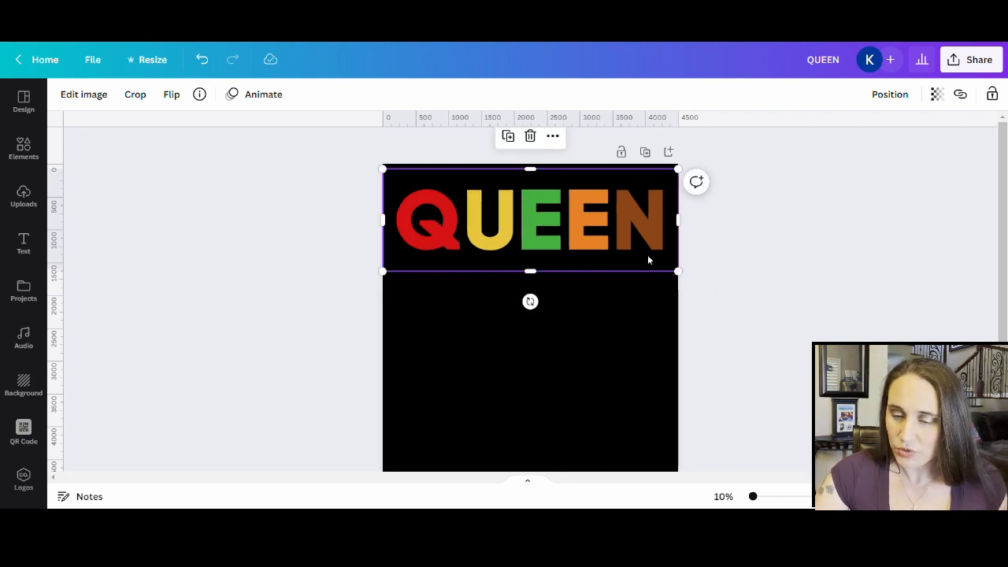
Apply a white Glow shadow to the QUEEN image with size 9, transparency 100 and blur 0
{"action": "left_click", "coordinate": [99, 98]}
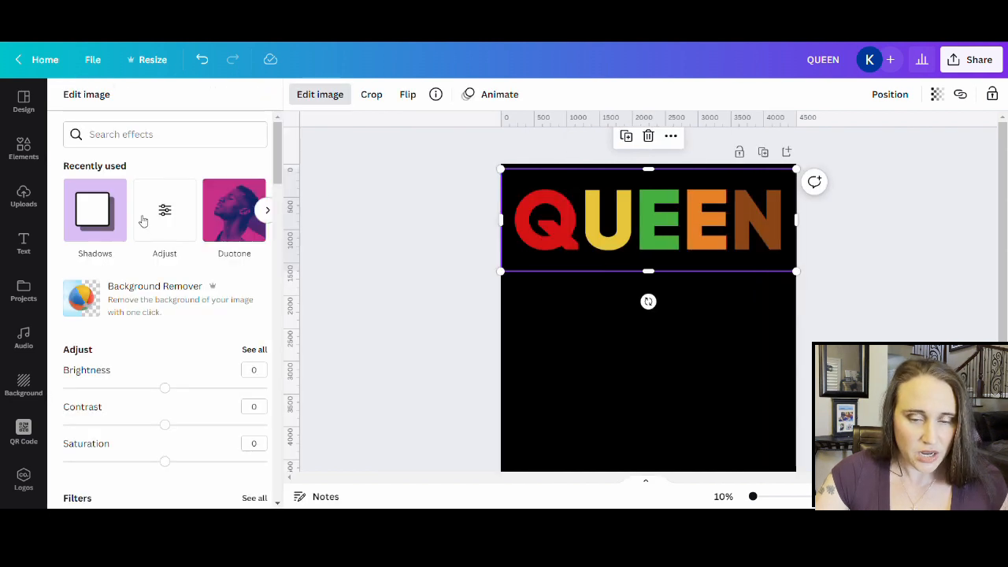
{"action": "left_click", "coordinate": [97, 211]}
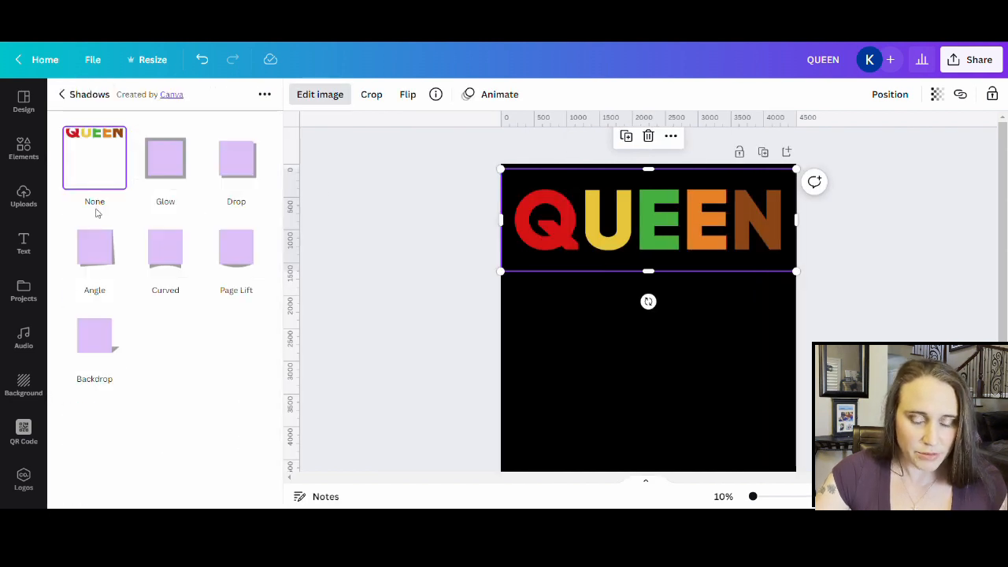
{"action": "left_click", "coordinate": [176, 181]}
{"action": "left_click", "coordinate": [162, 161]}
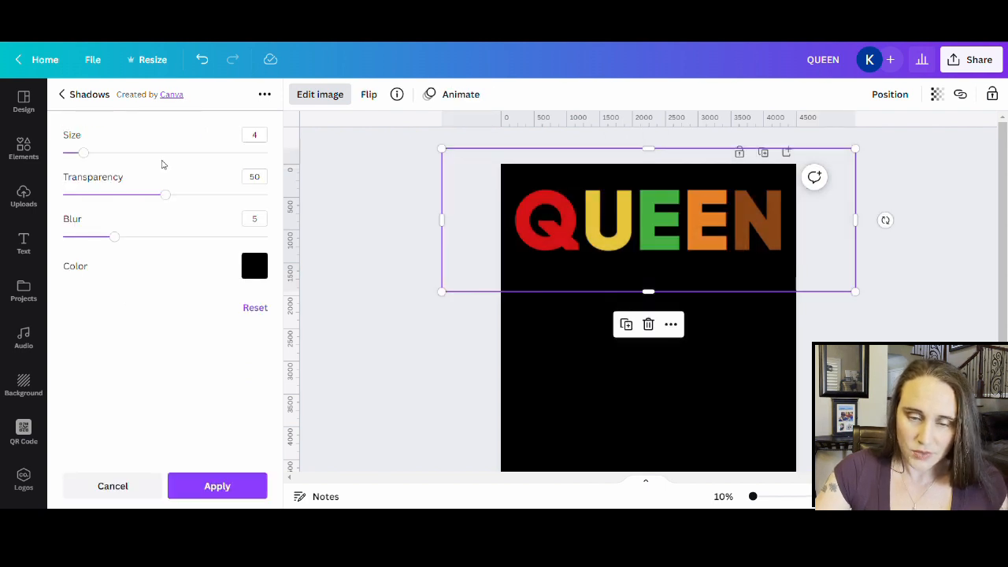
{"action": "left_click", "coordinate": [255, 268]}
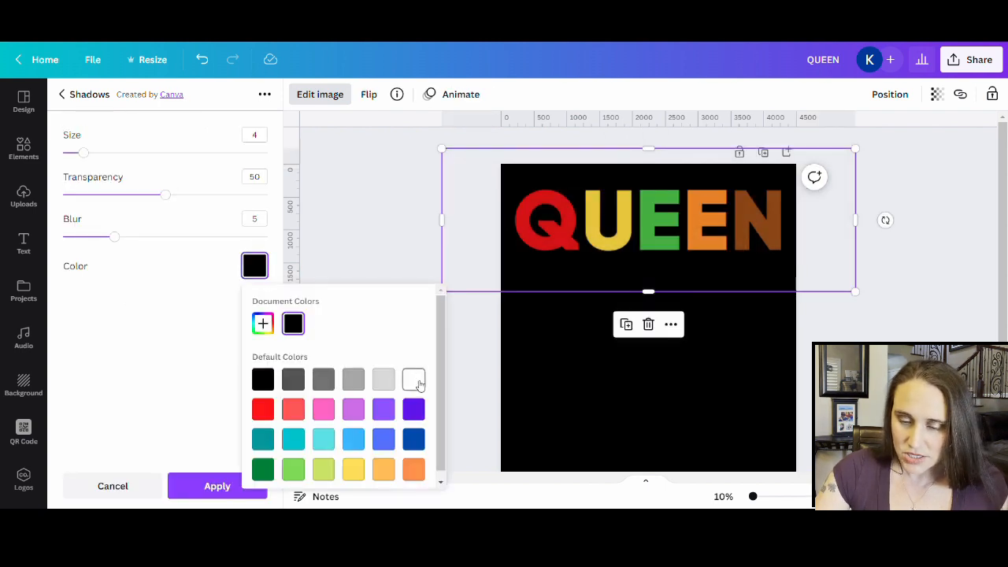
{"action": "left_click_drag", "start_coordinate": [114, 237], "coordinate": [63, 236]}
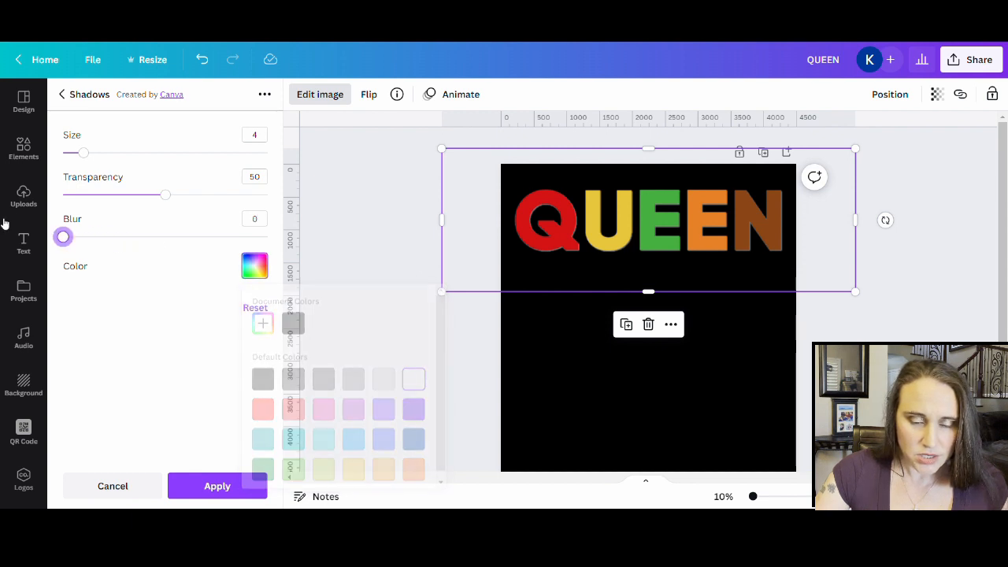
{"action": "left_click_drag", "start_coordinate": [165, 194], "coordinate": [407, 196]}
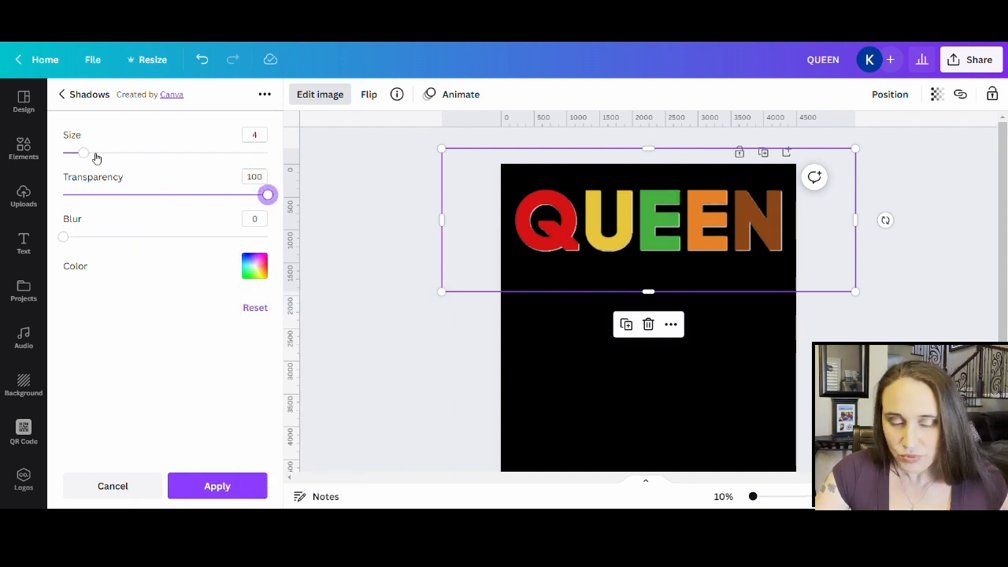
{"action": "left_click_drag", "start_coordinate": [96, 155], "coordinate": [113, 156]}
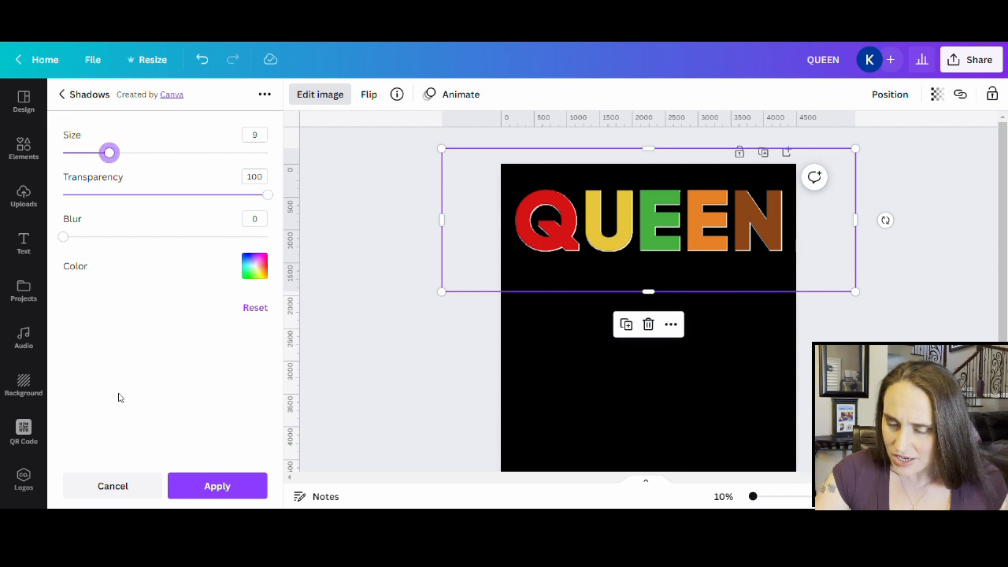
{"action": "left_click", "coordinate": [231, 496]}
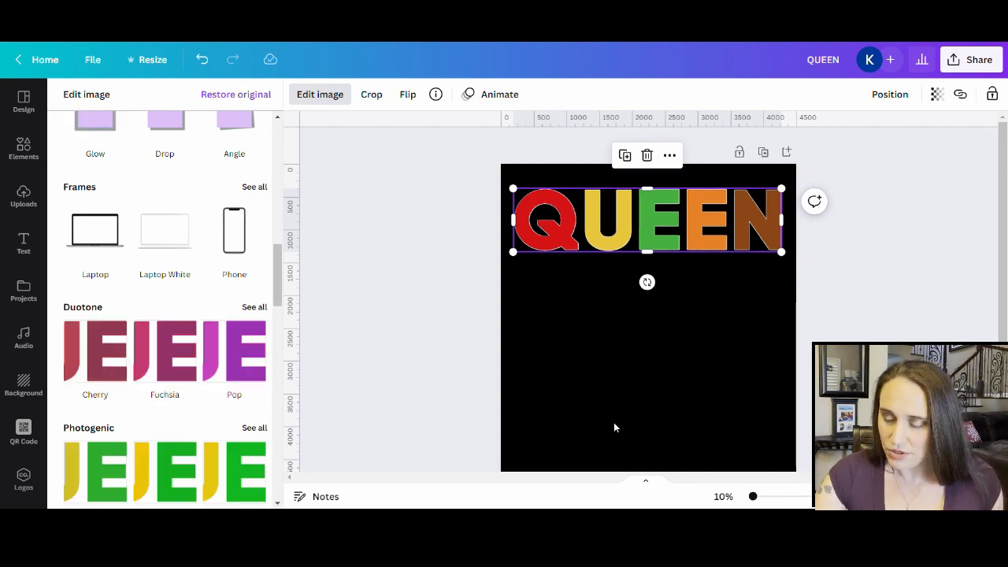
Move the outlined QUEEN image slightly up, closer to the page's top edge
{"action": "left_click", "coordinate": [696, 362]}
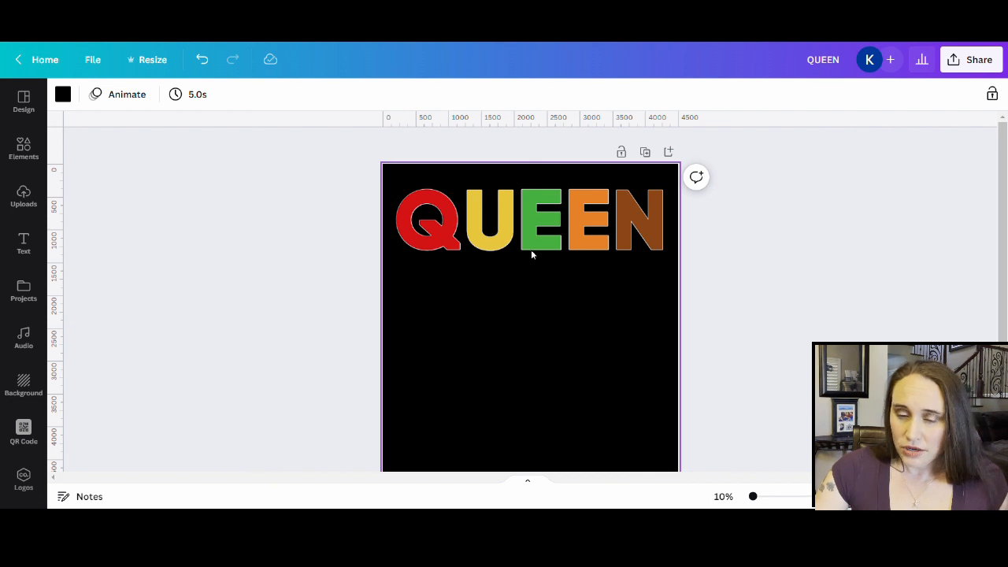
{"action": "left_click_drag", "start_coordinate": [533, 244], "coordinate": [536, 233]}
{"action": "left_click", "coordinate": [606, 336]}
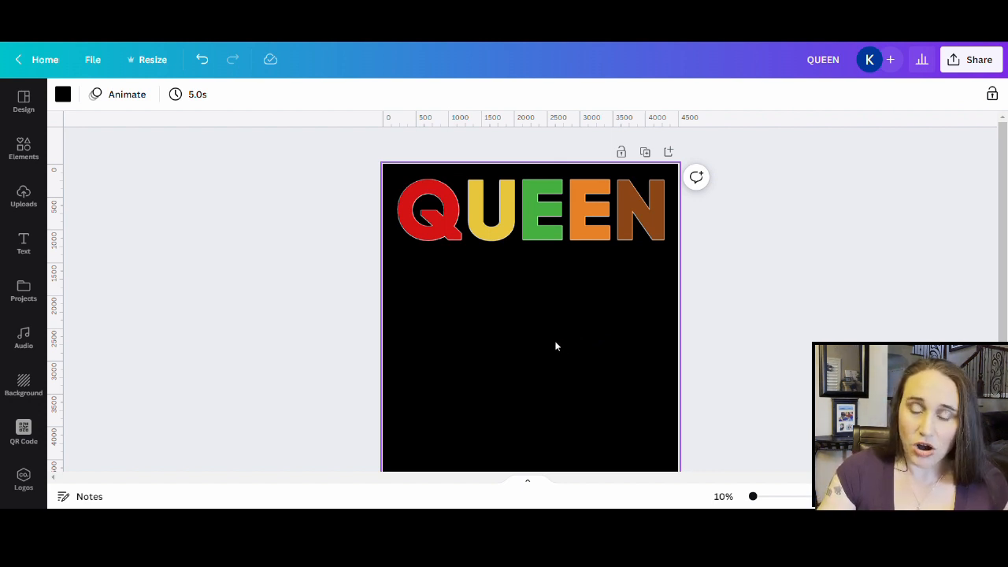
Add a square shape and fit it directly beneath the Q, narrowed to about the letter's width and overlapping its lower edge
{"action": "key", "text": "r"}
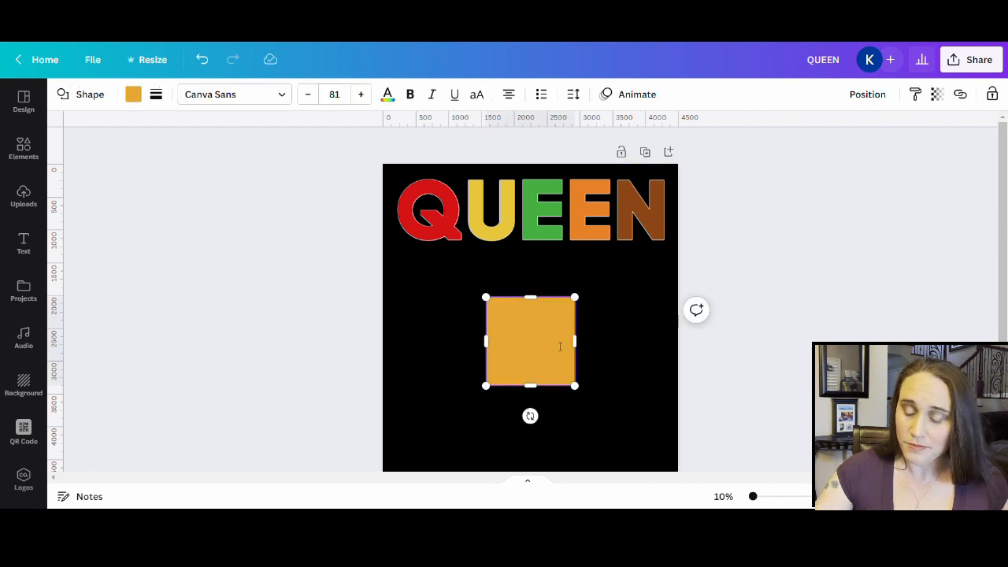
{"action": "left_click", "coordinate": [613, 350]}
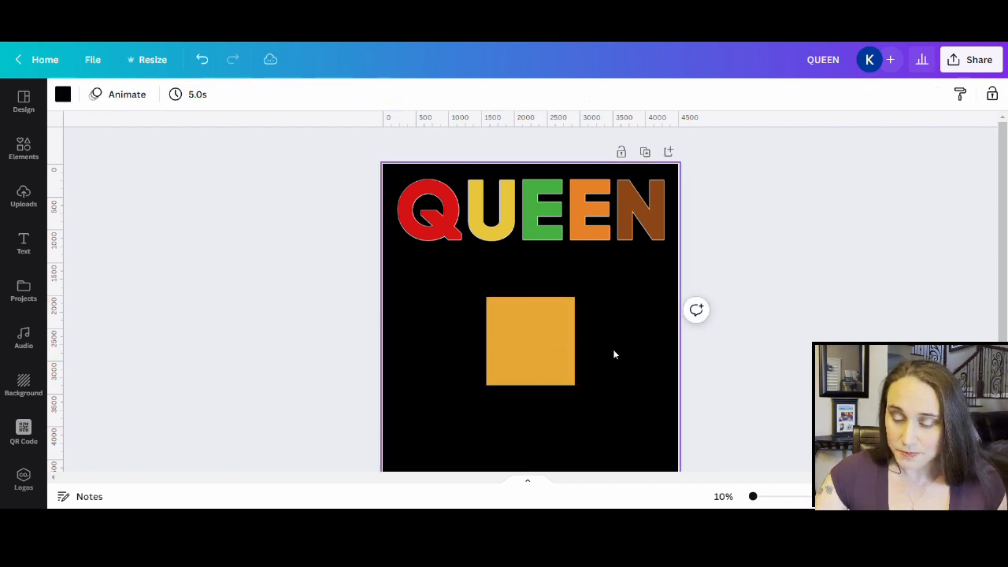
{"action": "left_click_drag", "start_coordinate": [512, 355], "coordinate": [466, 286]}
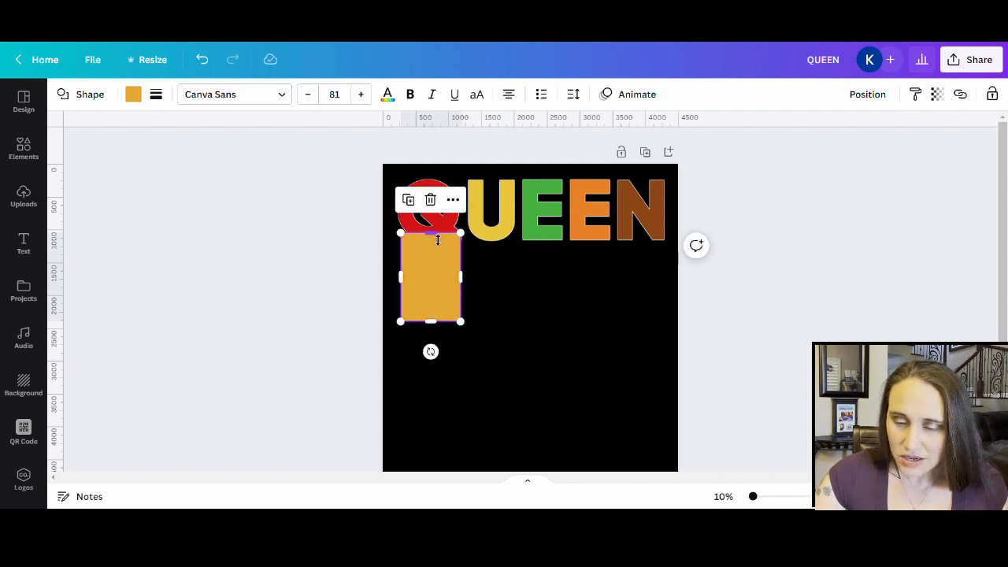
{"action": "left_click", "coordinate": [513, 311]}
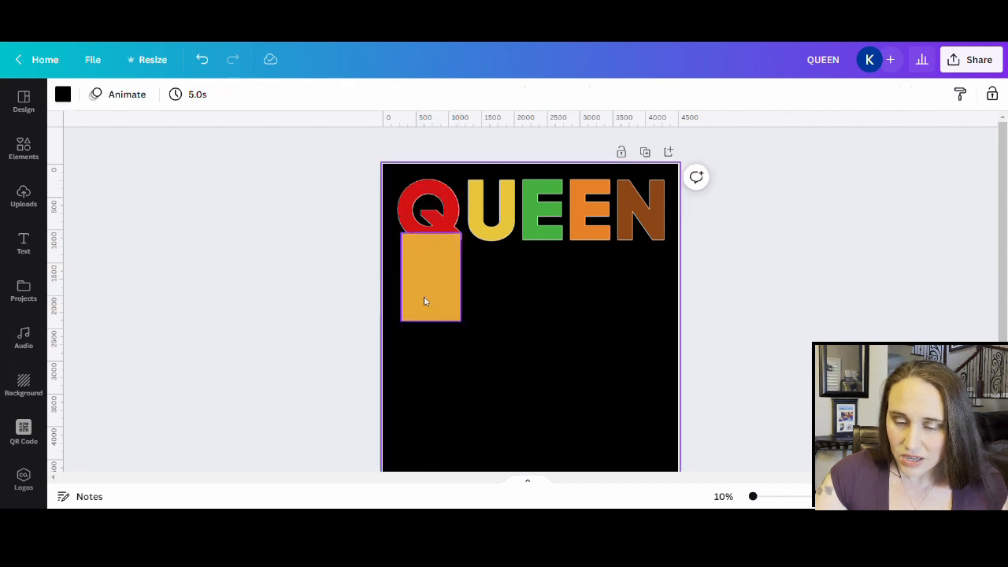
Send the orange rectangle beneath the Q to the back, behind the QUEEN image
{"action": "left_click", "coordinate": [436, 280]}
{"action": "right_click", "coordinate": [436, 279]}
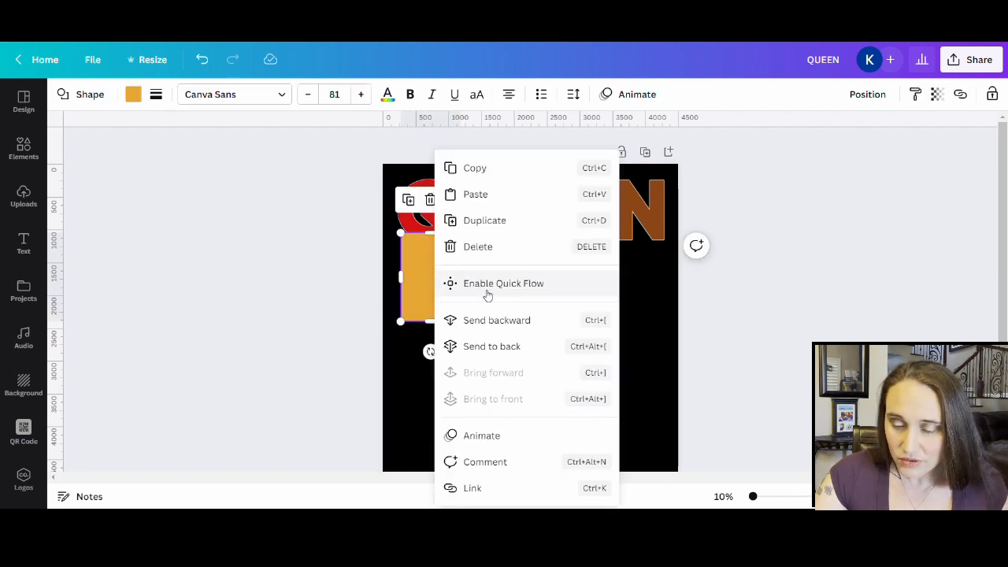
{"action": "left_click", "coordinate": [516, 344]}
{"action": "left_click", "coordinate": [570, 320]}
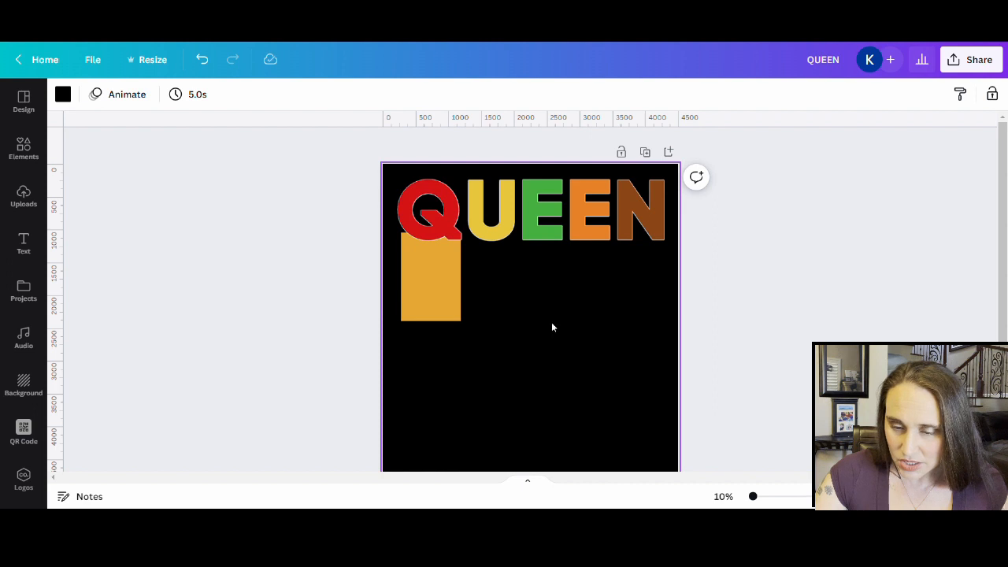
Adjust the orange rectangle's top edge so it tucks just behind the base of the Q, and nudge the rectangle slightly right
{"action": "left_click", "coordinate": [439, 292]}
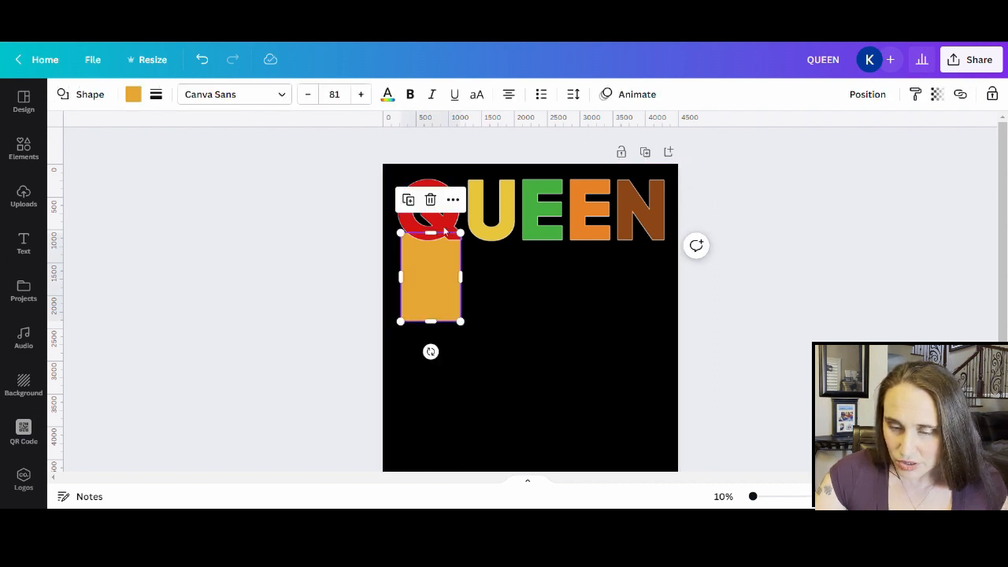
{"action": "left_click_drag", "start_coordinate": [435, 229], "coordinate": [445, 227]}
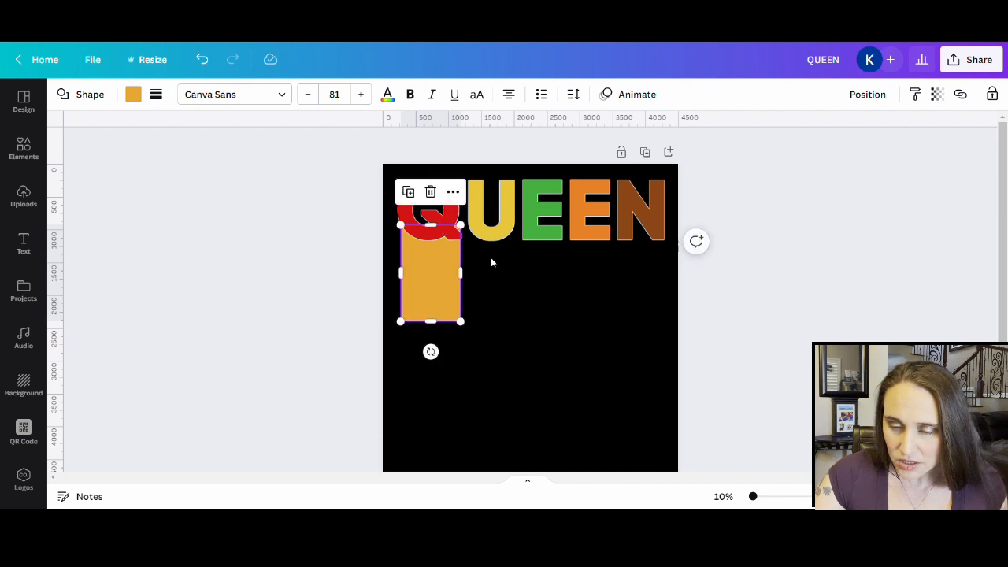
{"action": "left_click", "coordinate": [548, 391]}
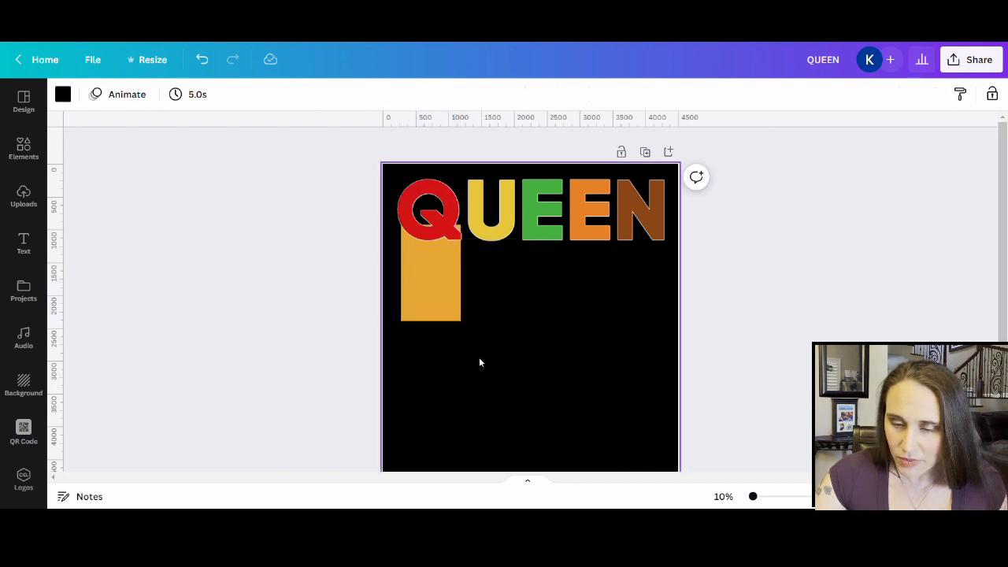
{"action": "left_click", "coordinate": [426, 276]}
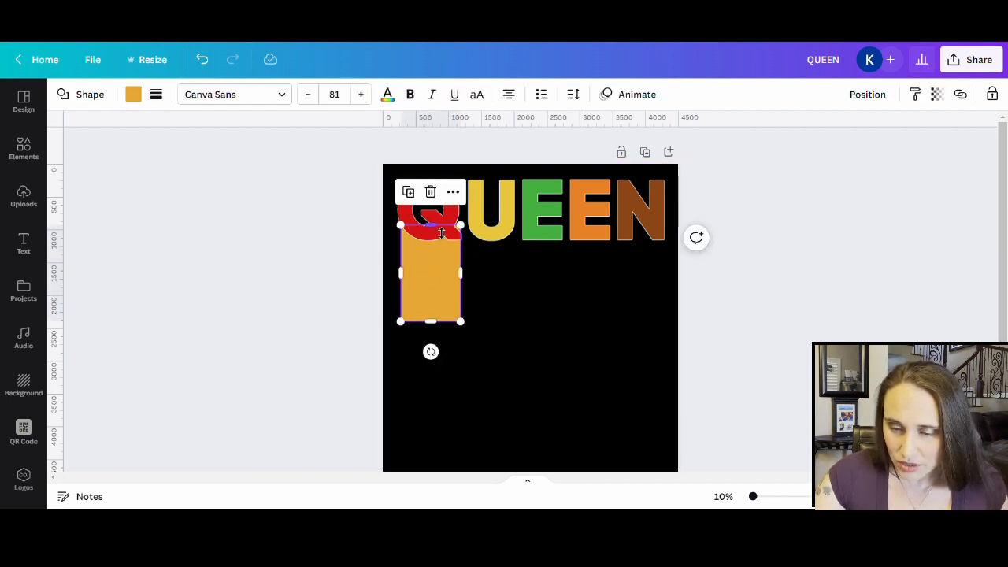
{"action": "left_click_drag", "start_coordinate": [441, 233], "coordinate": [440, 243]}
{"action": "left_click", "coordinate": [482, 333]}
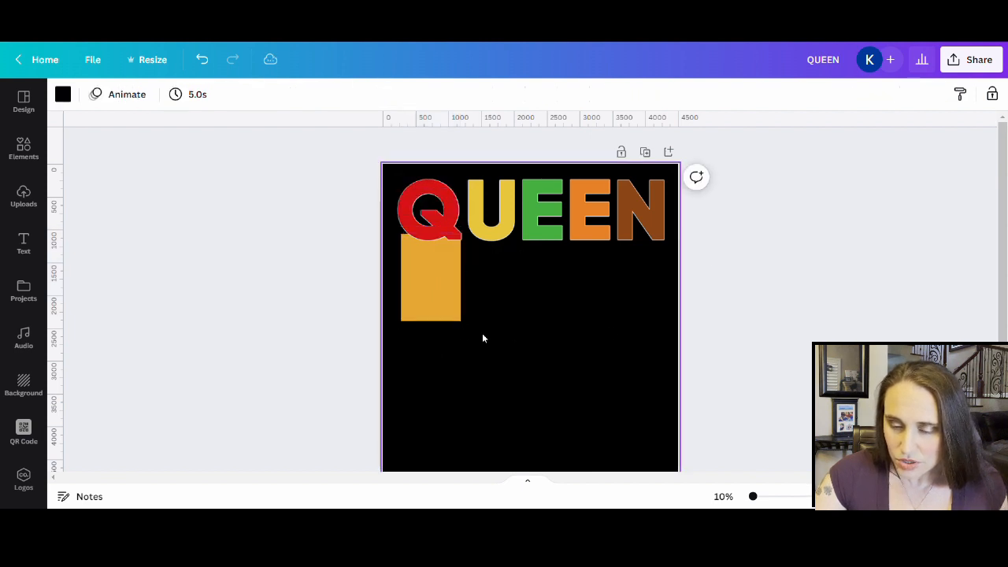
{"action": "left_click", "coordinate": [437, 297]}
{"action": "mouse_move", "coordinate": [432, 317]}
{"action": "left_mouse_down"}
{"action": "mouse_move", "coordinate": [441, 452]}
{"action": "mouse_move", "coordinate": [441, 310]}
{"action": "mouse_move", "coordinate": [436, 320]}
{"action": "left_mouse_up"}
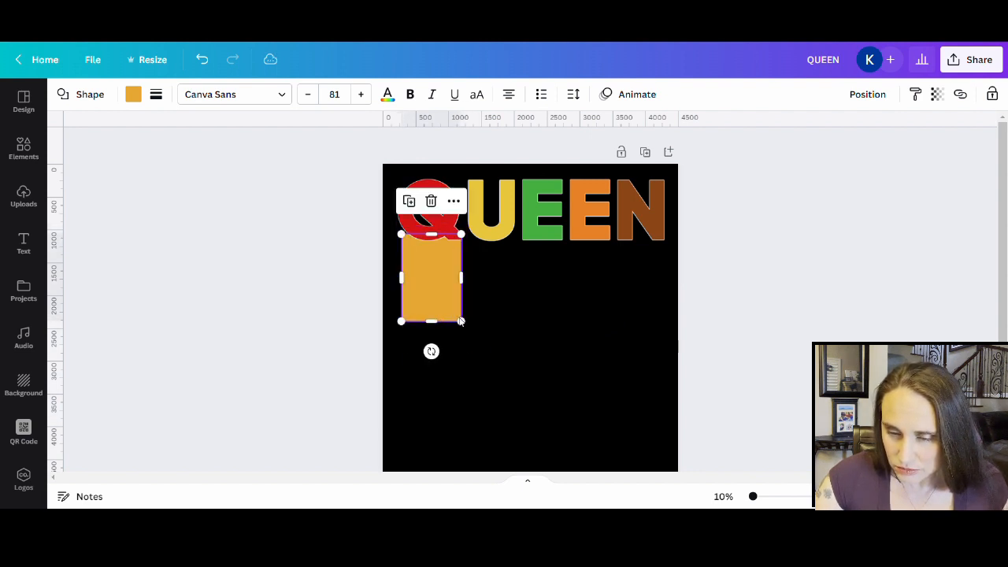
{"action": "left_click", "coordinate": [517, 373]}
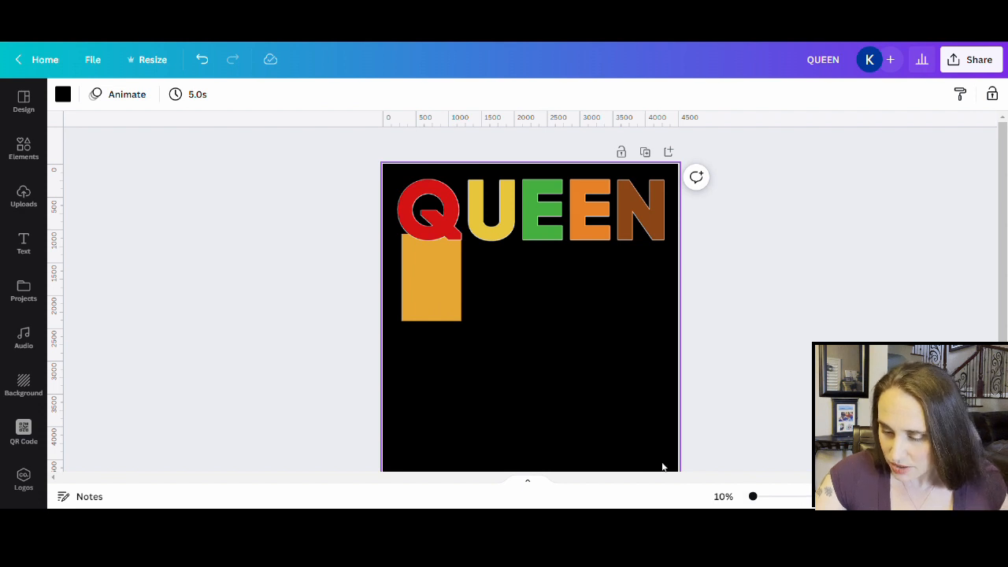
Stretch the orange rectangle downward into a tall bar ending just above the page's bottom edge
{"action": "scroll", "coordinate": [556, 358], "scroll_direction": "down", "scroll_amount": 1}
{"action": "left_click", "coordinate": [449, 228]}
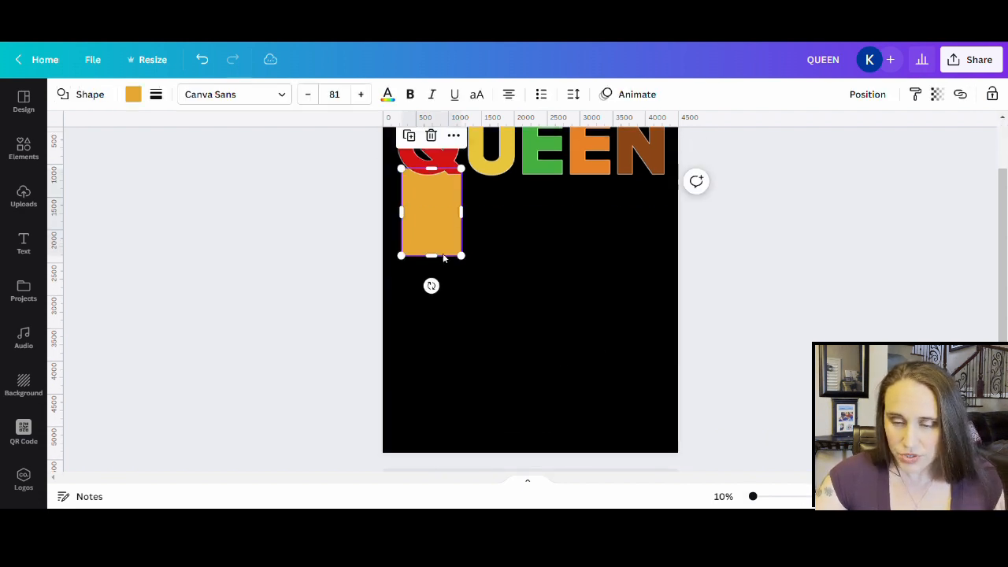
{"action": "left_click_drag", "start_coordinate": [433, 258], "coordinate": [461, 433]}
{"action": "scroll", "coordinate": [492, 357], "scroll_direction": "down", "scroll_amount": 1}
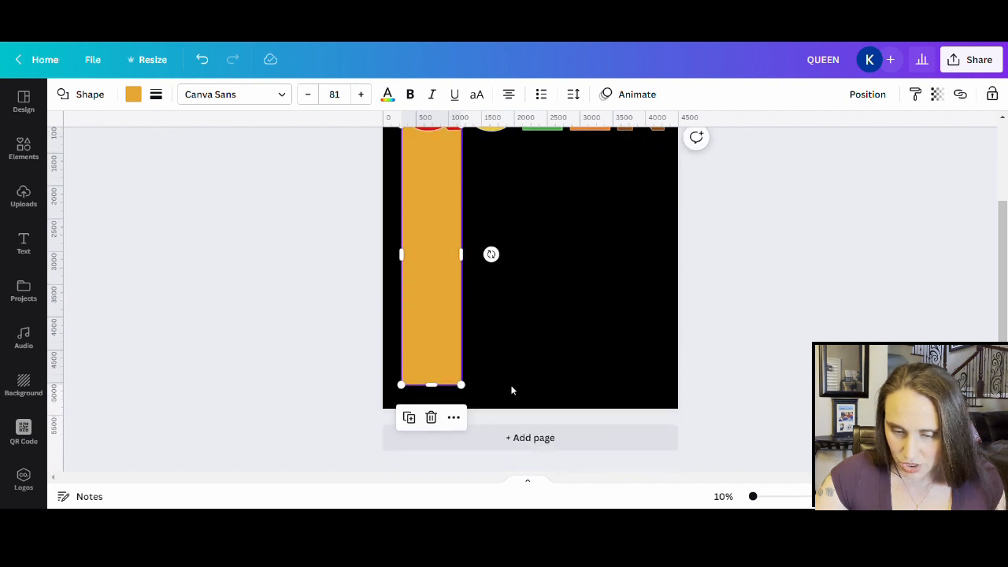
{"action": "scroll", "coordinate": [511, 390], "scroll_direction": "up", "scroll_amount": 1}
{"action": "left_click", "coordinate": [567, 383]}
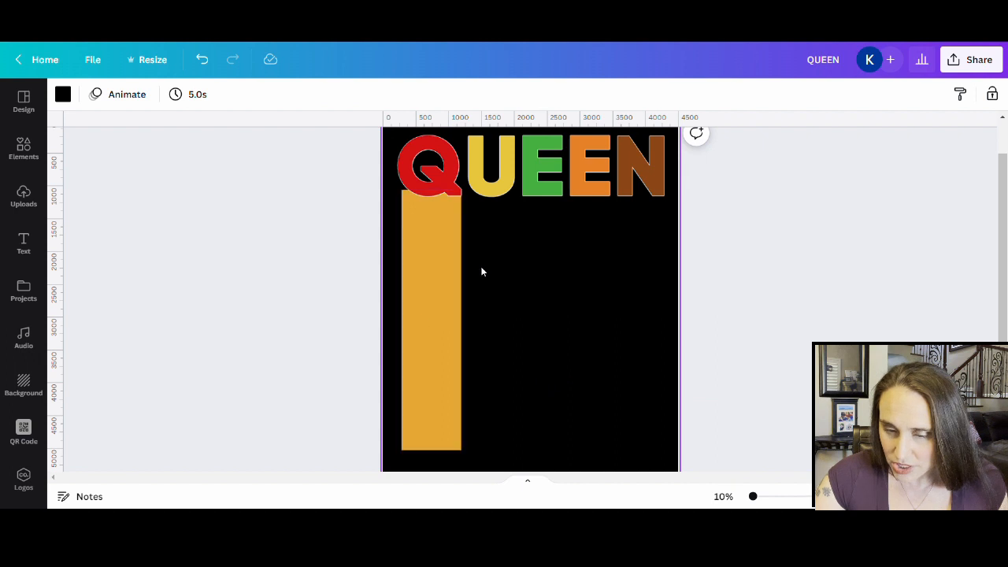
{"action": "left_click", "coordinate": [433, 268]}
{"action": "left_click", "coordinate": [612, 301]}
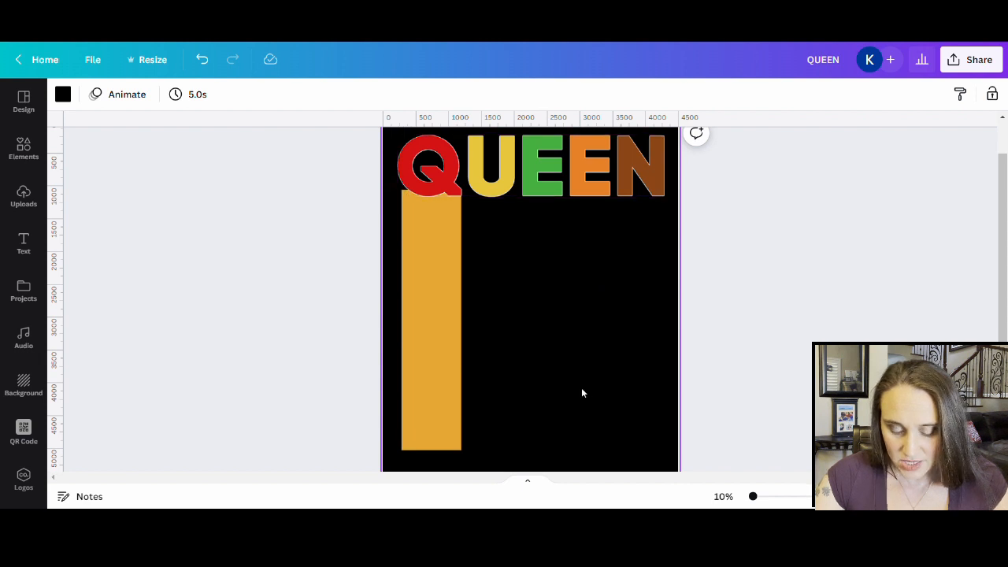
Add a second, narrower rectangle over the tall bar's upper left corner to meet the Q, and send it to the back
{"action": "key", "text": "r"}
{"action": "left_click_drag", "start_coordinate": [575, 303], "coordinate": [421, 245]}
{"action": "left_click", "coordinate": [527, 399]}
{"action": "left_click", "coordinate": [614, 362]}
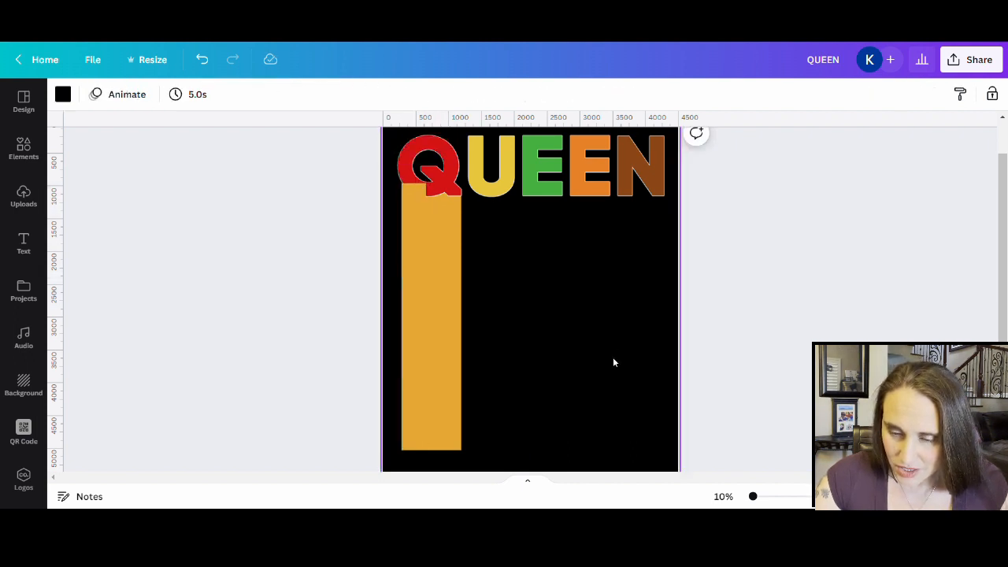
{"action": "left_click", "coordinate": [406, 212]}
{"action": "right_click", "coordinate": [407, 212]}
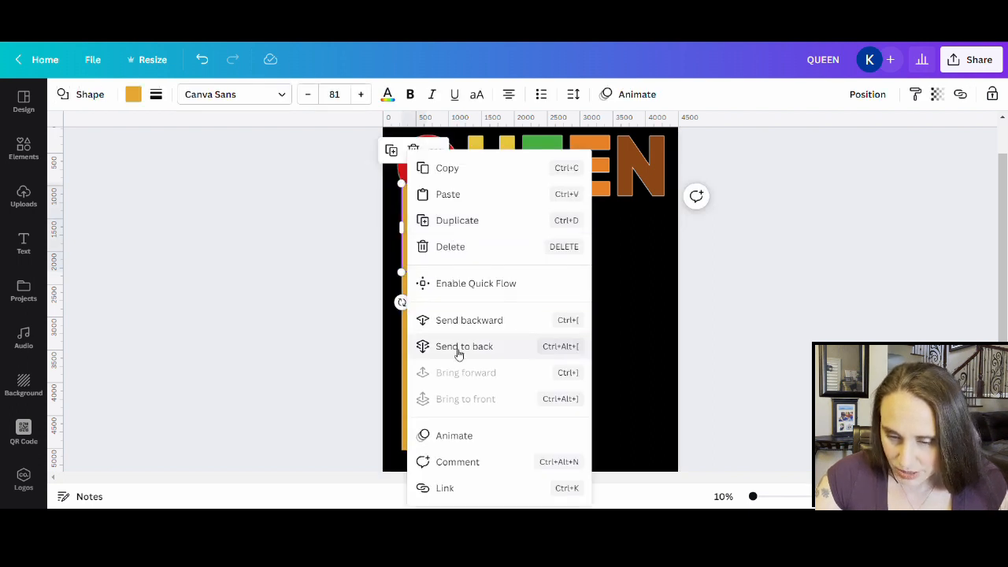
{"action": "left_click", "coordinate": [459, 352]}
{"action": "left_click", "coordinate": [582, 353]}
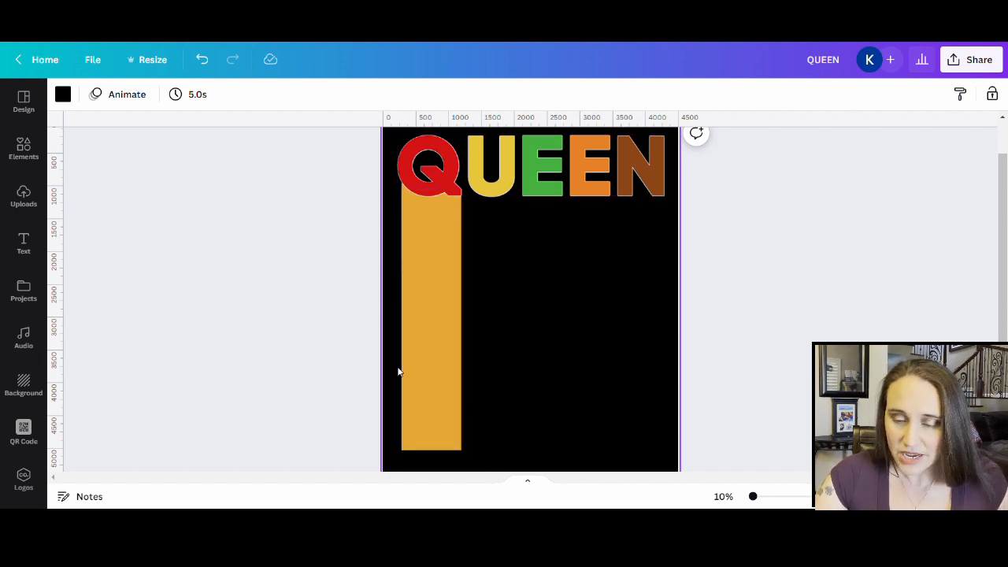
Recolor the tall bar beneath the Q with the letter's red, #D41313, sampled from the design
{"action": "left_click", "coordinate": [439, 330]}
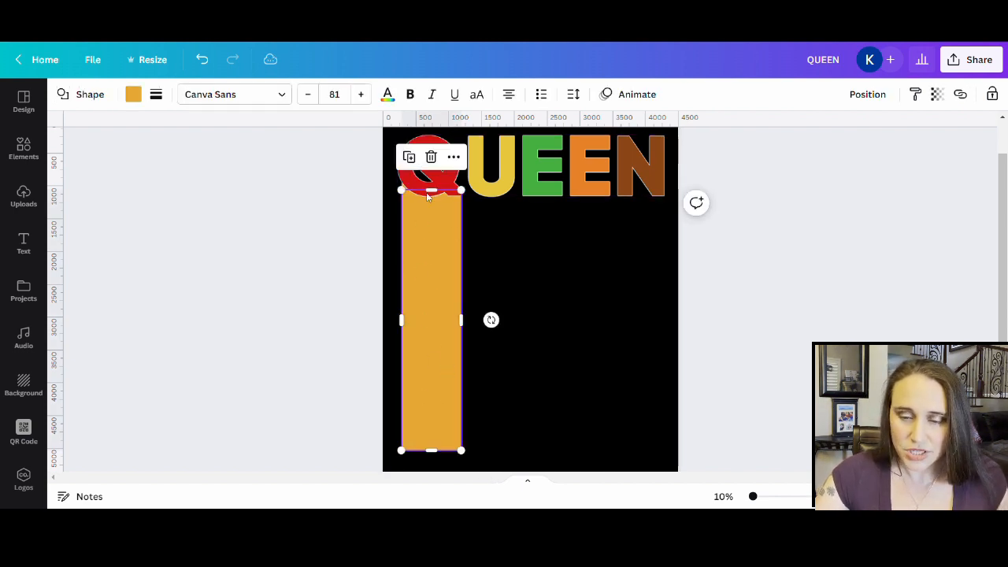
{"action": "left_click", "coordinate": [134, 99]}
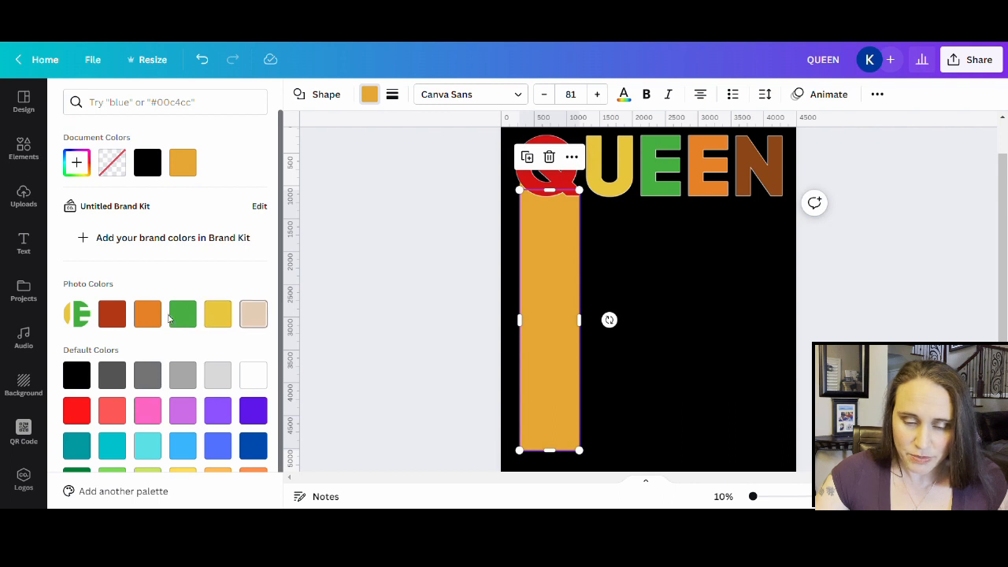
{"action": "left_click", "coordinate": [113, 318]}
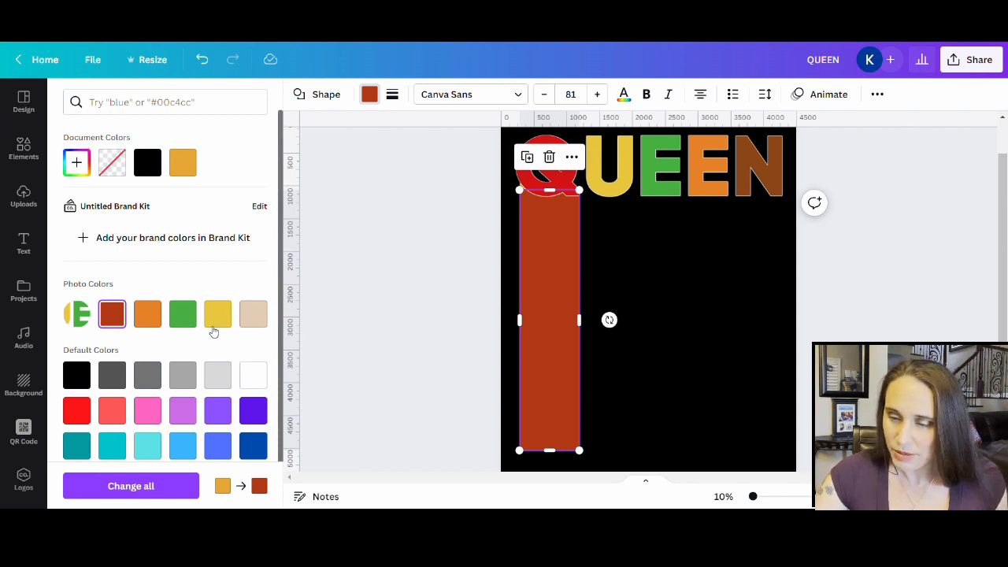
{"action": "left_click", "coordinate": [77, 163]}
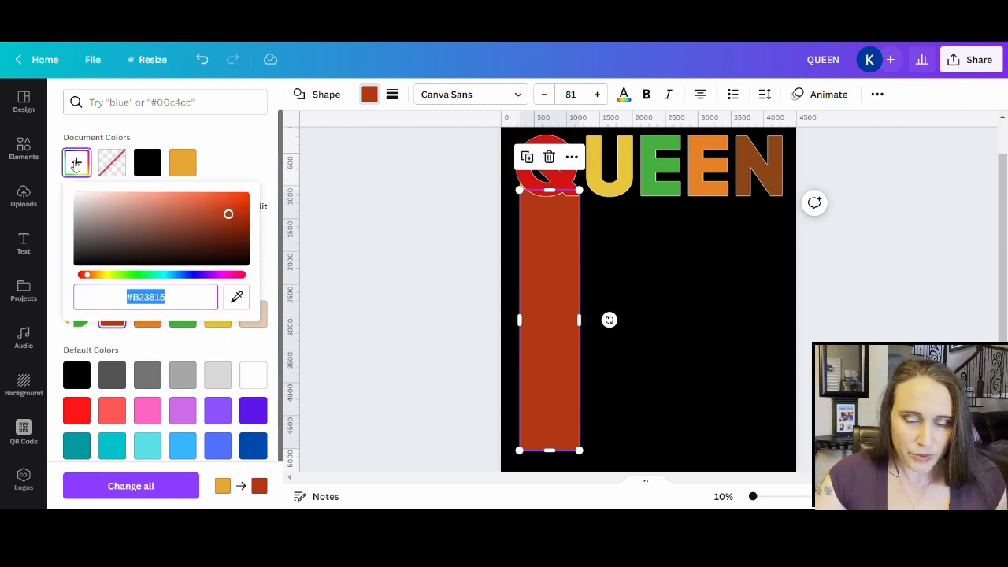
{"action": "left_click", "coordinate": [236, 301]}
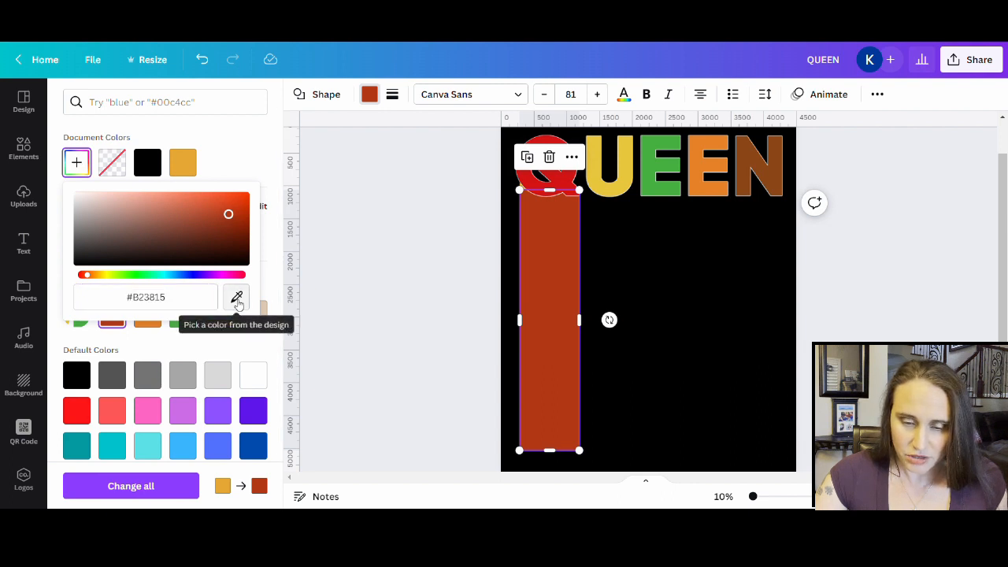
{"action": "left_click", "coordinate": [569, 171]}
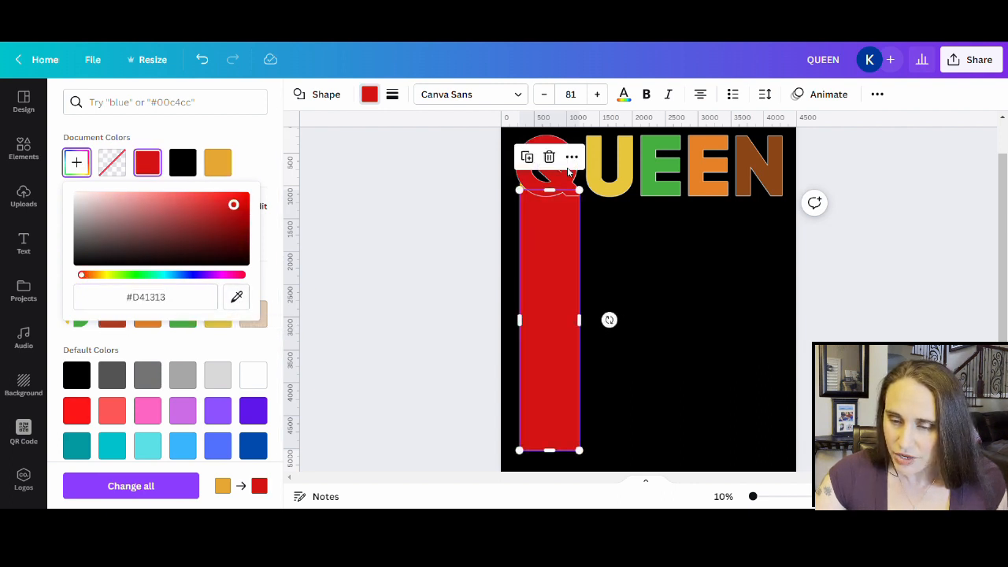
{"action": "left_click", "coordinate": [470, 245]}
{"action": "left_click", "coordinate": [595, 393]}
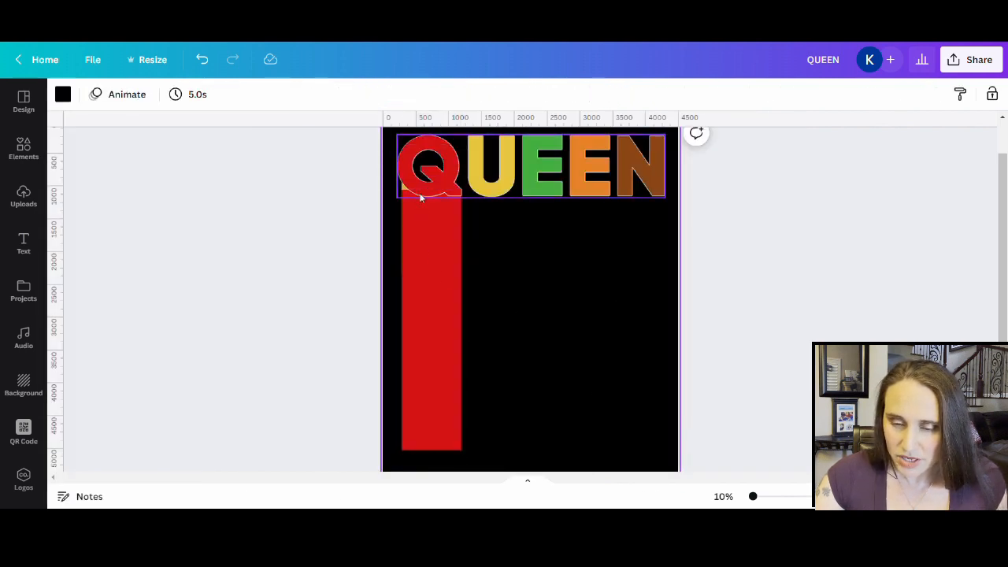
Send the tall red bar to the back and recolor the small orange rectangle over it with the same red
{"action": "right_click", "coordinate": [437, 271]}
{"action": "left_click", "coordinate": [500, 355]}
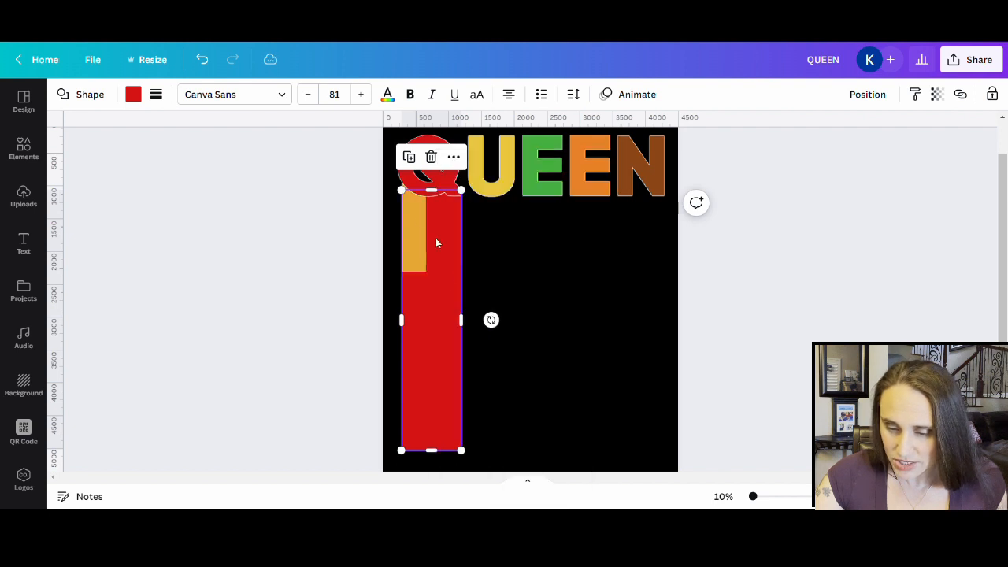
{"action": "left_click", "coordinate": [414, 219]}
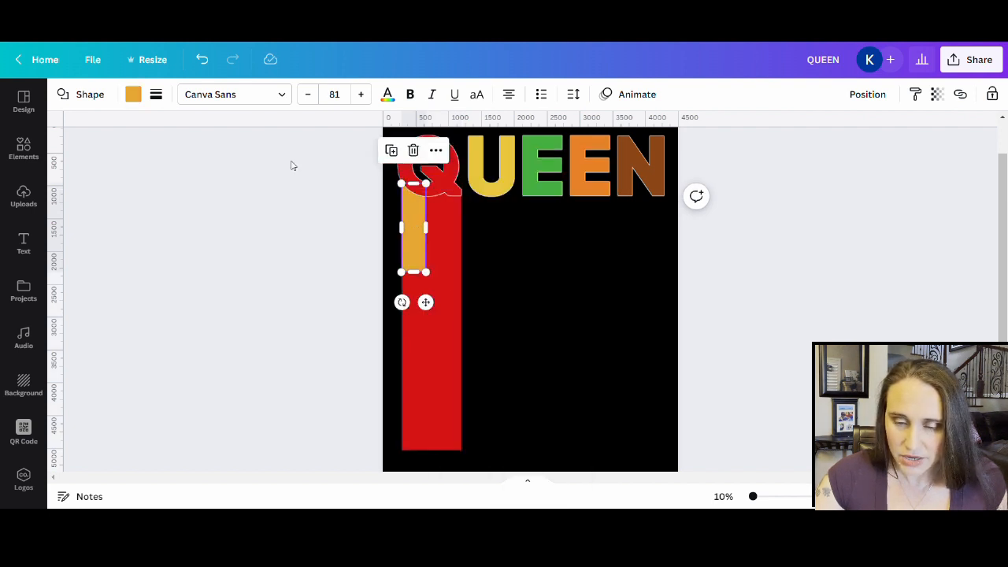
{"action": "left_click", "coordinate": [133, 94]}
{"action": "left_click", "coordinate": [182, 162]}
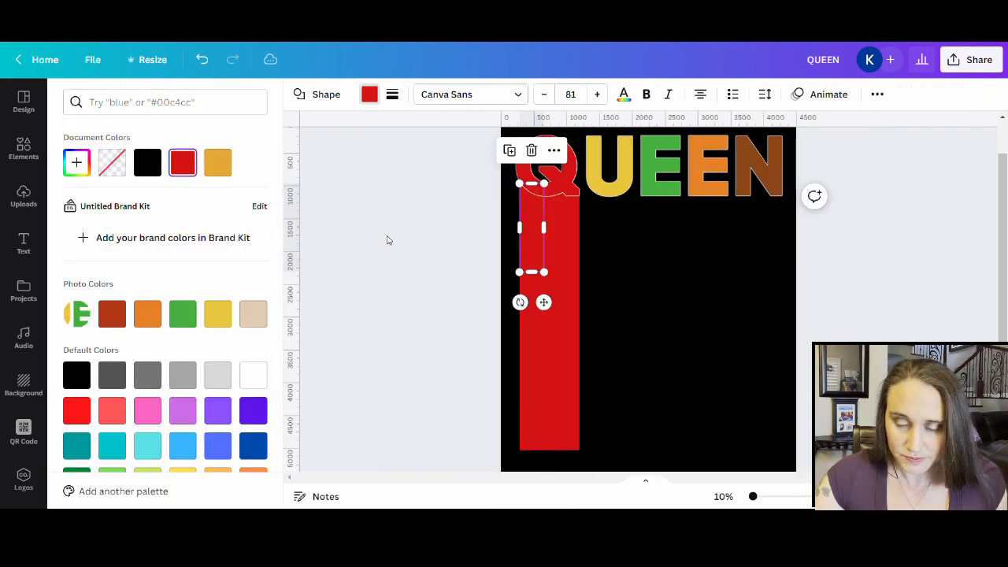
{"action": "left_click", "coordinate": [387, 239]}
{"action": "left_click", "coordinate": [608, 315]}
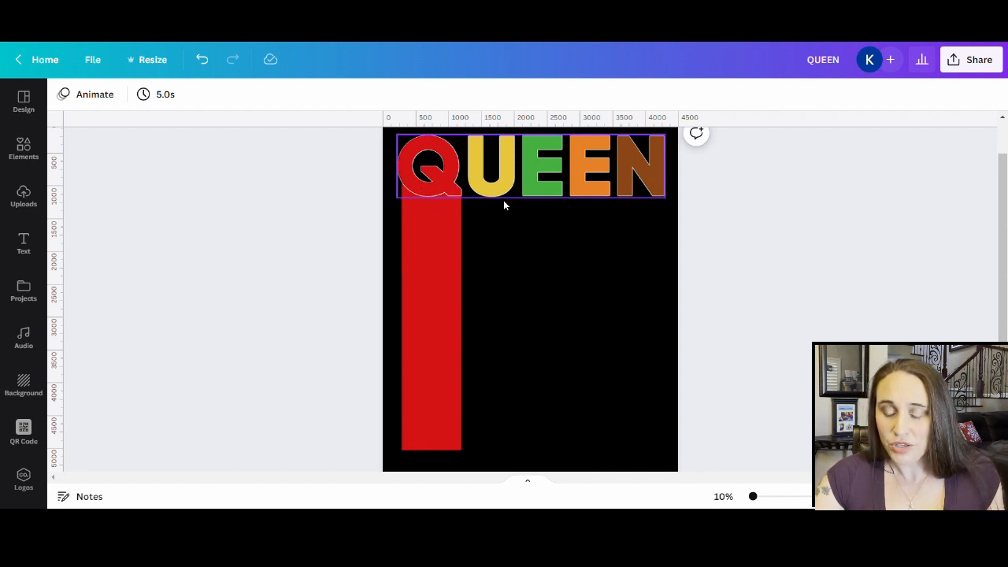
Place a copy of the tall red bar beneath the U, narrowed to the letter's width and lengthened slightly at its lower end
{"action": "left_click", "coordinate": [581, 320]}
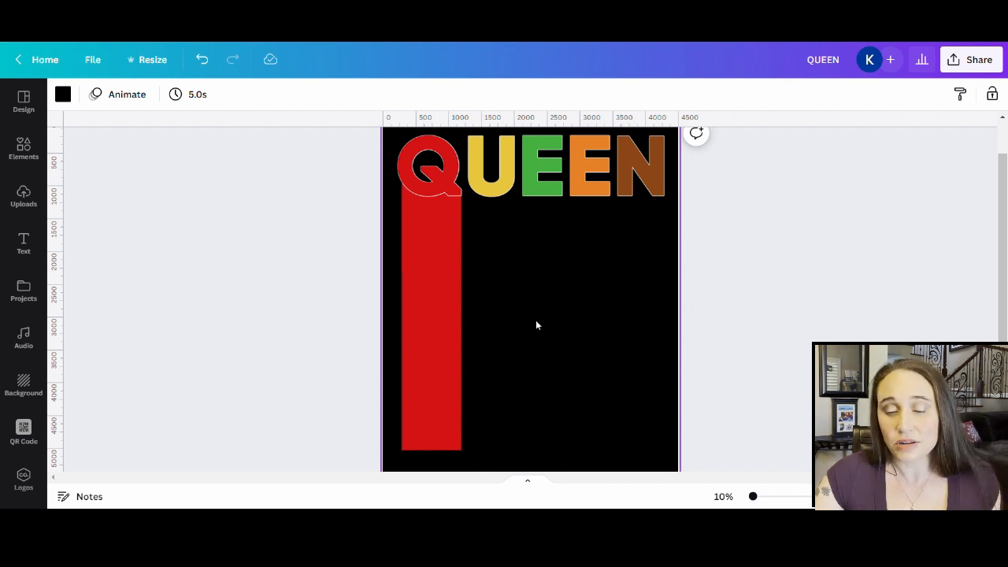
{"action": "left_click", "coordinate": [415, 335]}
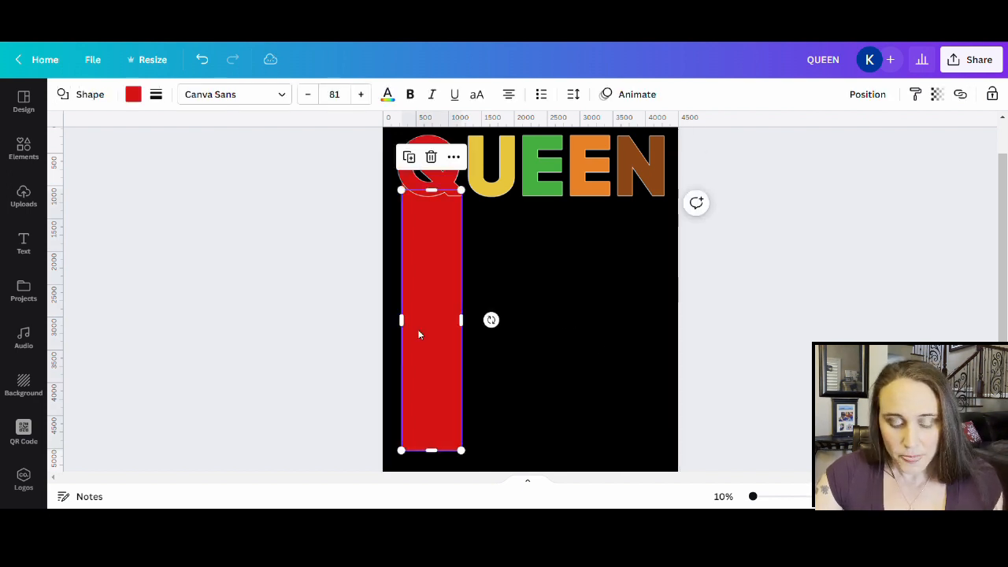
{"action": "left_click", "coordinate": [502, 320]}
{"action": "left_click_drag", "start_coordinate": [437, 324], "coordinate": [473, 316]}
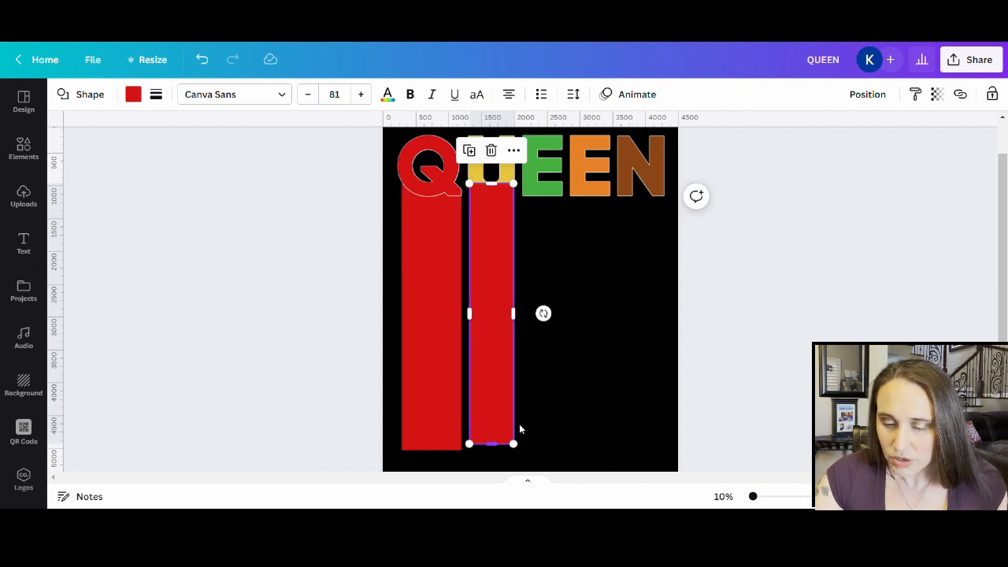
{"action": "scroll", "coordinate": [519, 429], "scroll_direction": "down", "scroll_amount": 2}
{"action": "left_click_drag", "start_coordinate": [502, 387], "coordinate": [502, 397]}
{"action": "scroll", "coordinate": [551, 331], "scroll_direction": "up", "scroll_amount": 3}
{"action": "left_click", "coordinate": [539, 272]}
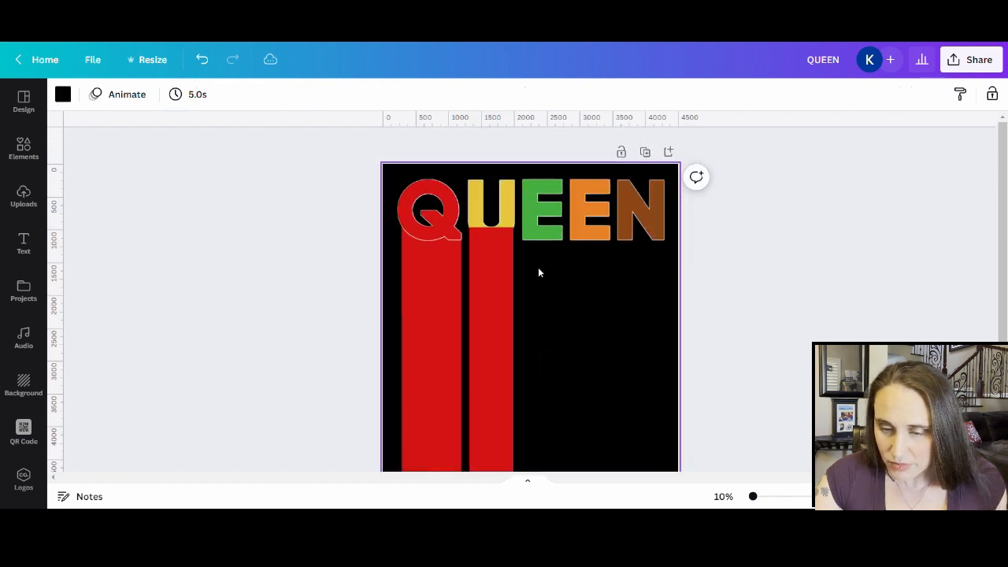
Send the red bar beneath the U to the back so it sits behind the letter
{"action": "right_click", "coordinate": [507, 300]}
{"action": "left_click", "coordinate": [590, 346]}
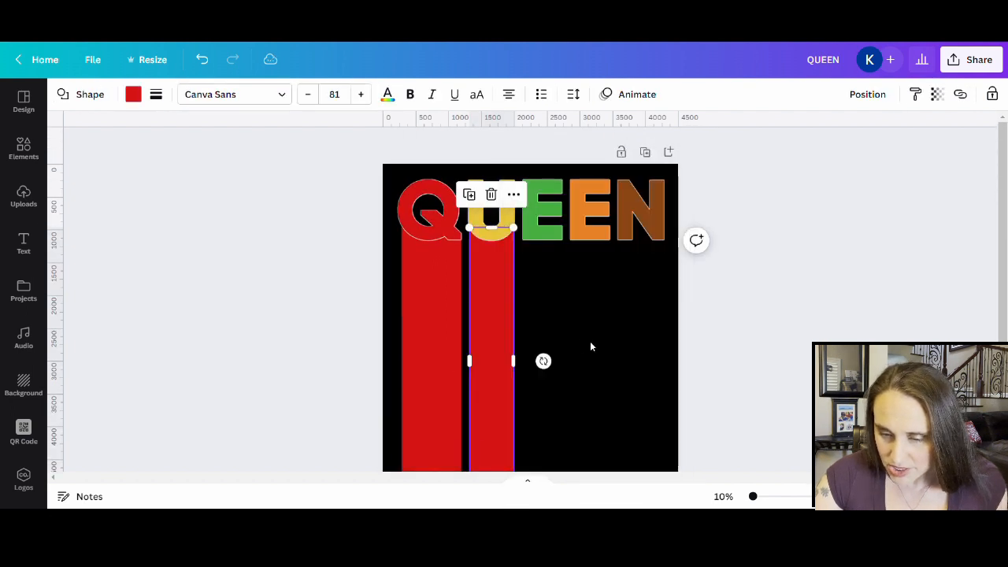
{"action": "left_click", "coordinate": [590, 346]}
Recolor the bar beneath the U with the letter's yellow, #E8C63D, sampled from the design
{"action": "left_click", "coordinate": [499, 312]}
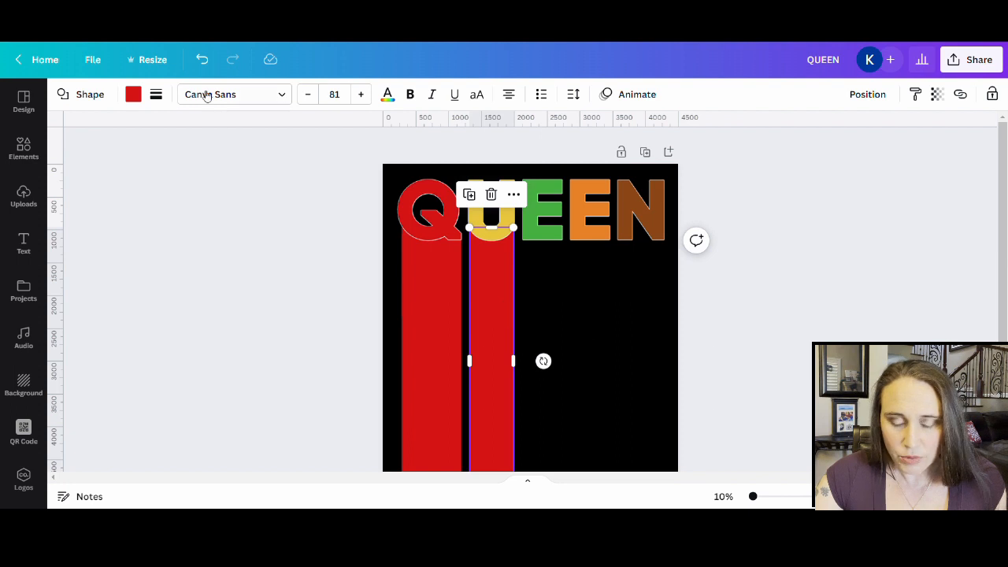
{"action": "left_click", "coordinate": [133, 94]}
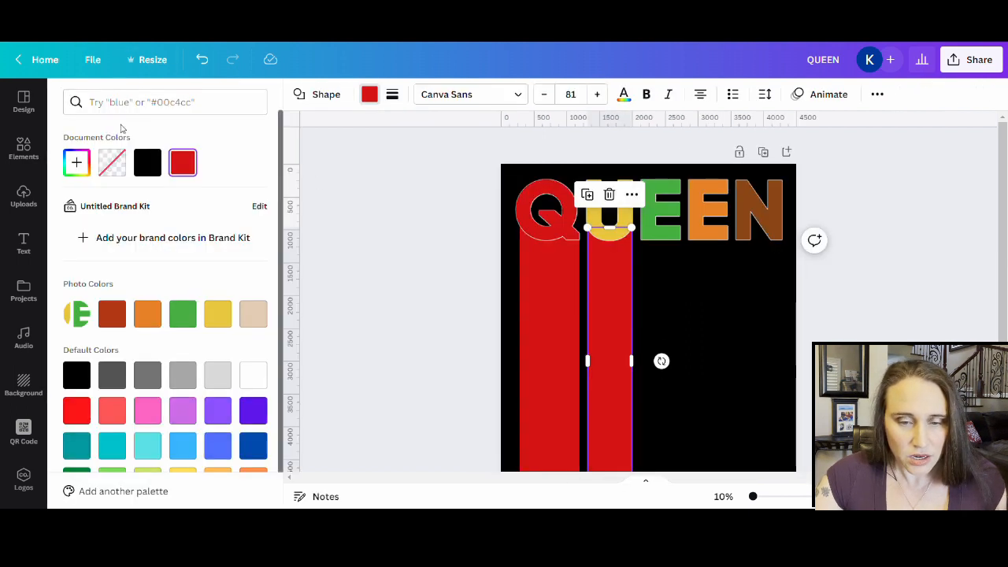
{"action": "left_click", "coordinate": [77, 162]}
{"action": "left_click", "coordinate": [236, 297]}
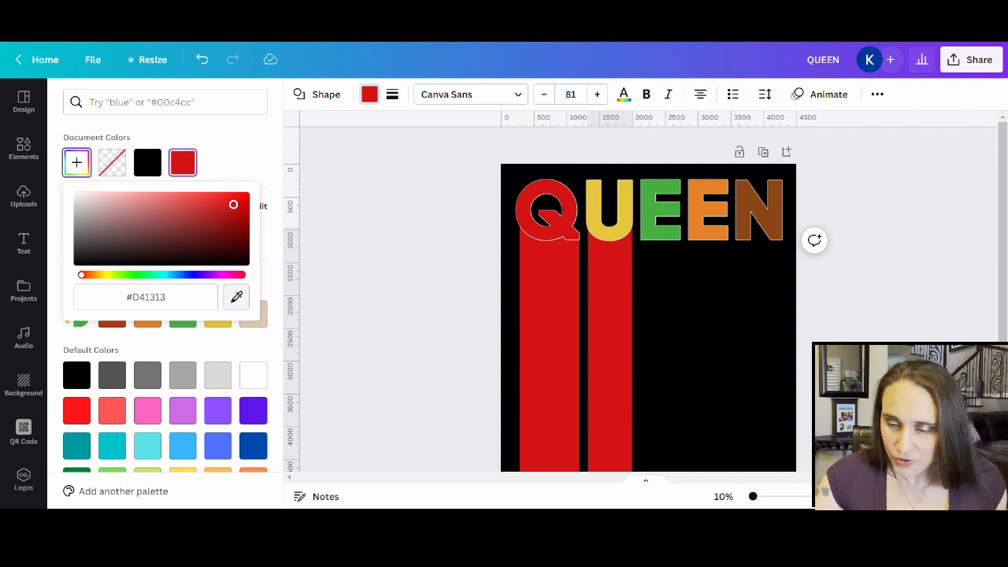
{"action": "left_click", "coordinate": [608, 201]}
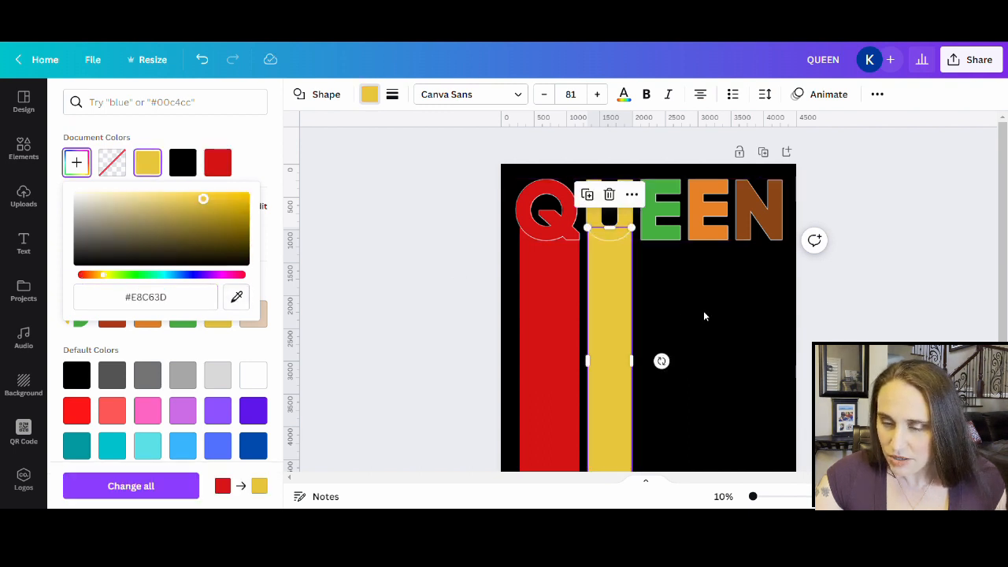
{"action": "left_click", "coordinate": [703, 310]}
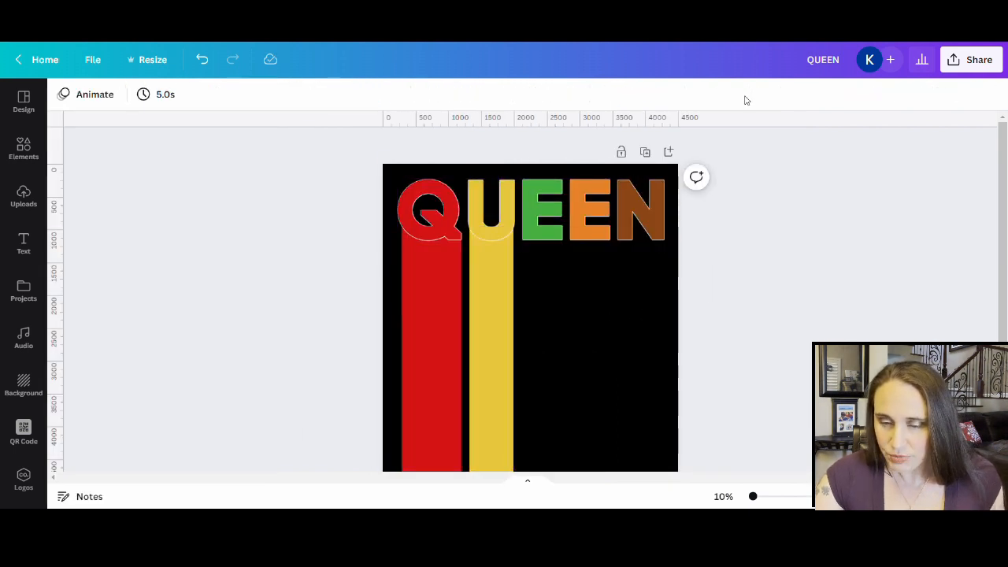
Place a copy of the yellow bar beneath the first E and narrow it to the letter's width, about 620 px
{"action": "left_click", "coordinate": [505, 322]}
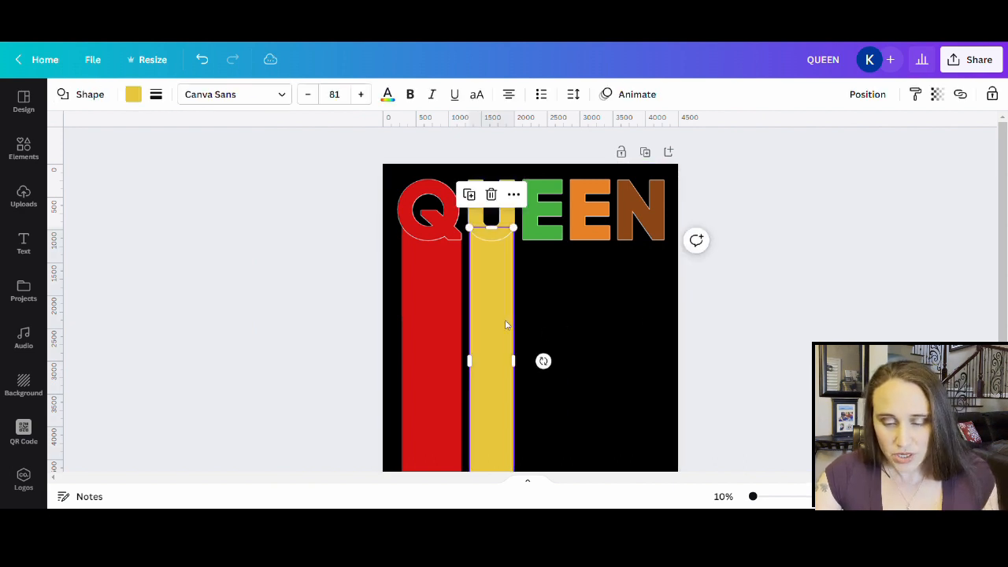
{"action": "left_click", "coordinate": [598, 323]}
{"action": "left_click_drag", "start_coordinate": [495, 341], "coordinate": [554, 347]}
{"action": "left_click", "coordinate": [567, 315]}
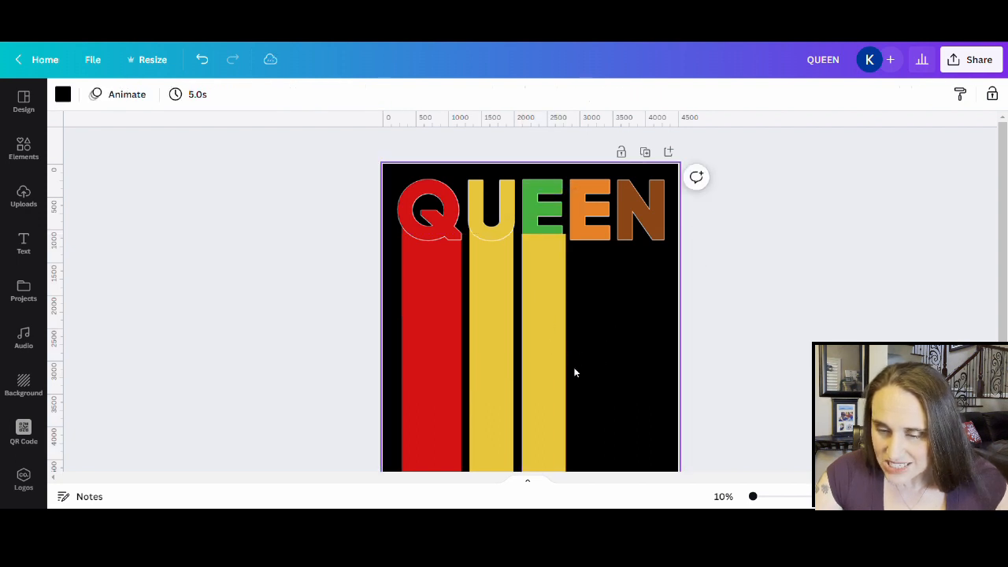
{"action": "left_click", "coordinate": [554, 362]}
{"action": "left_click_drag", "start_coordinate": [573, 376], "coordinate": [570, 376]}
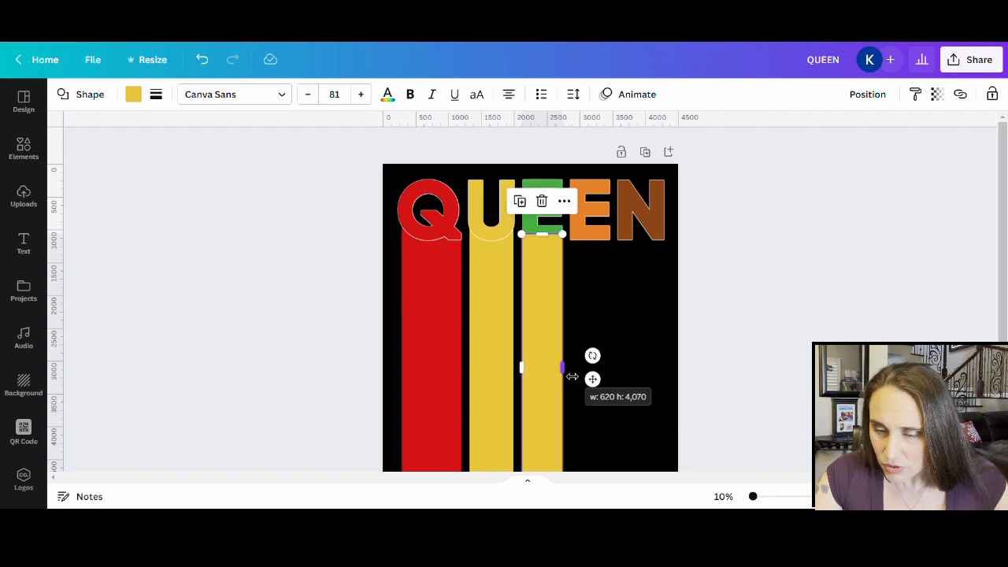
{"action": "left_click", "coordinate": [586, 323]}
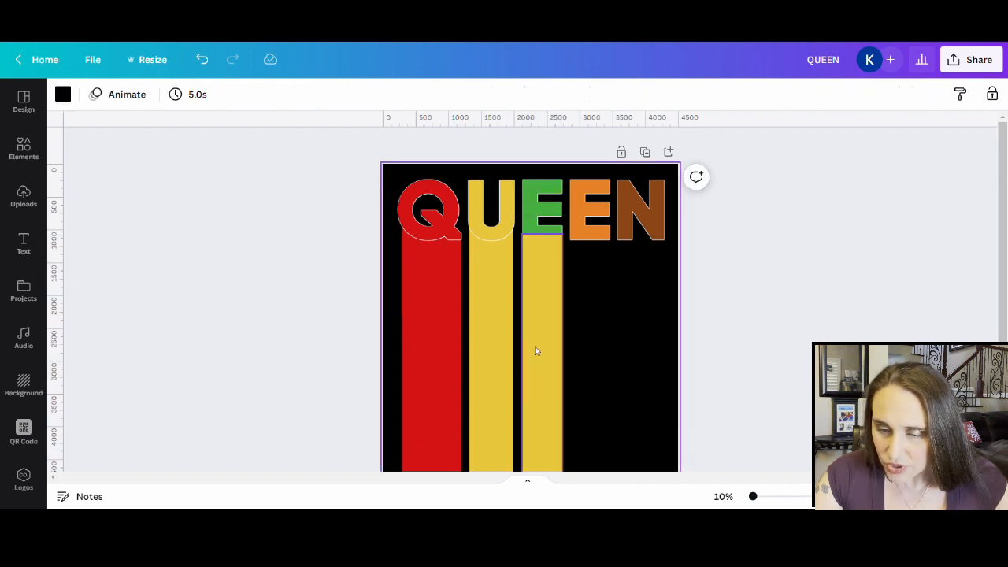
Shorten the lower end of the bar beneath the first E to line up with the neighboring bars
{"action": "scroll", "coordinate": [551, 346], "scroll_direction": "down", "scroll_amount": 3}
{"action": "left_click", "coordinate": [546, 384]}
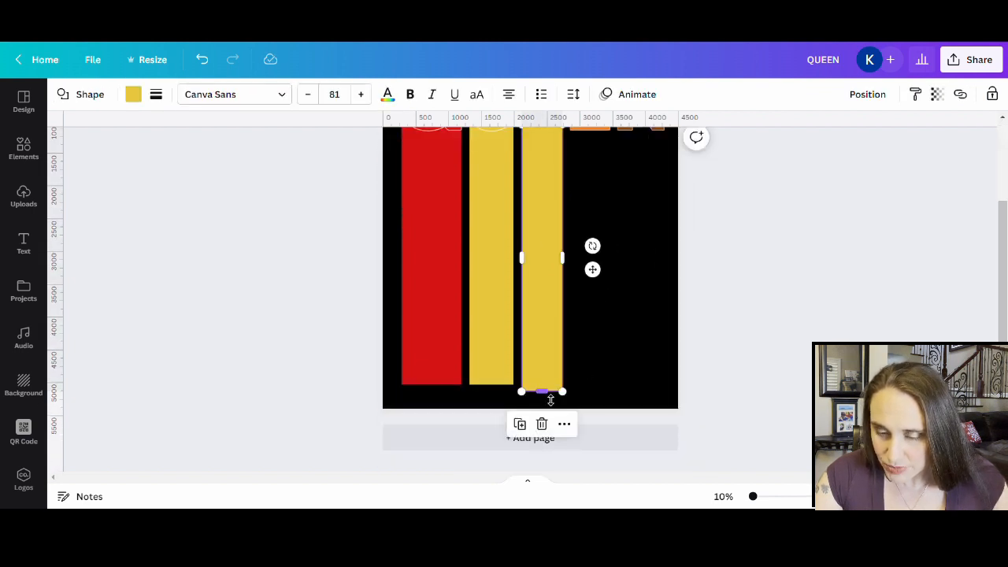
{"action": "left_click_drag", "start_coordinate": [550, 400], "coordinate": [552, 391]}
{"action": "left_click", "coordinate": [631, 321]}
Recolor the bar beneath the first E with the letter's green, #46AF41, sampled from the design
{"action": "scroll", "coordinate": [633, 329], "scroll_direction": "up", "scroll_amount": 3}
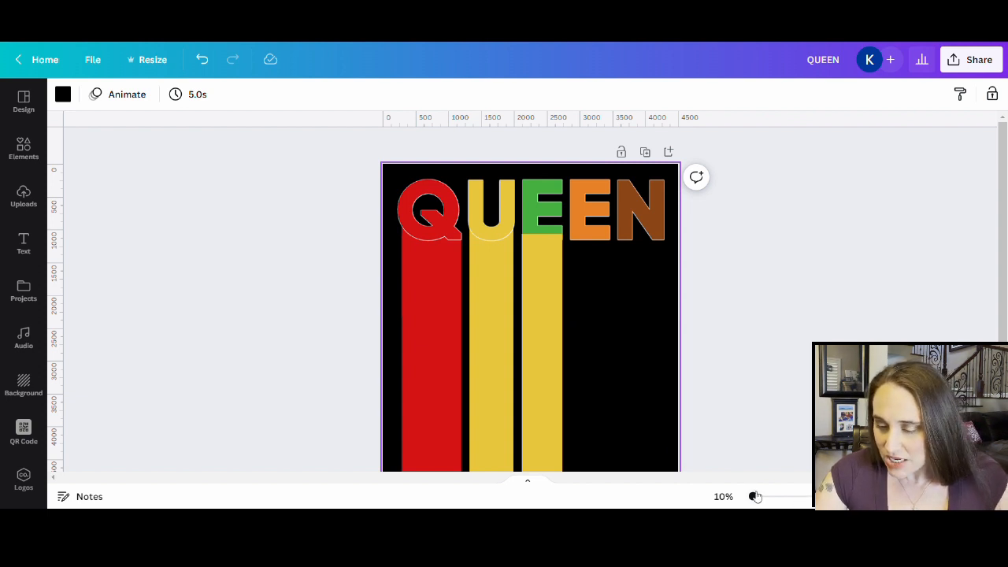
{"action": "left_click_drag", "start_coordinate": [754, 496], "coordinate": [770, 498]}
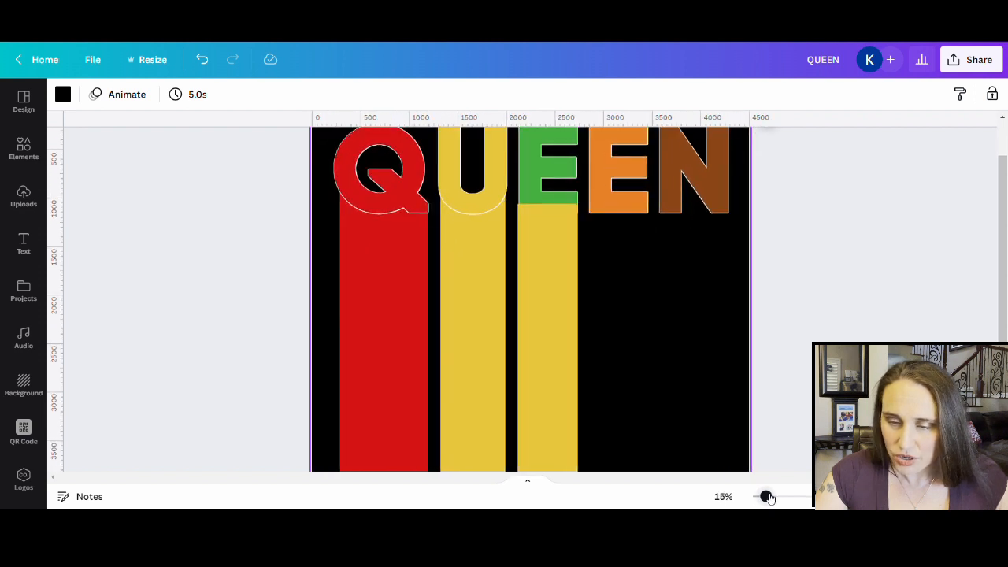
{"action": "scroll", "coordinate": [793, 453], "scroll_direction": "up", "scroll_amount": 1}
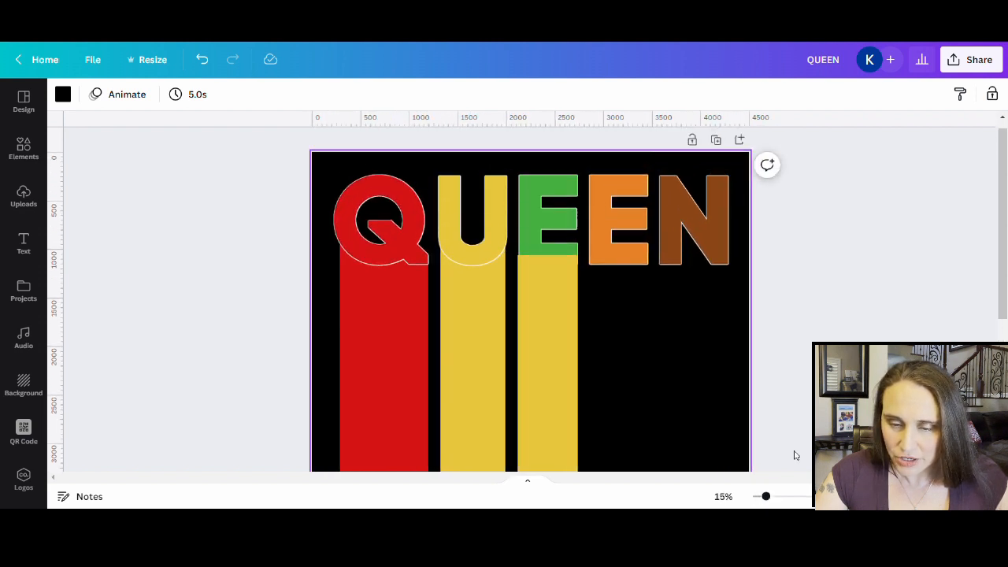
{"action": "left_click", "coordinate": [552, 363]}
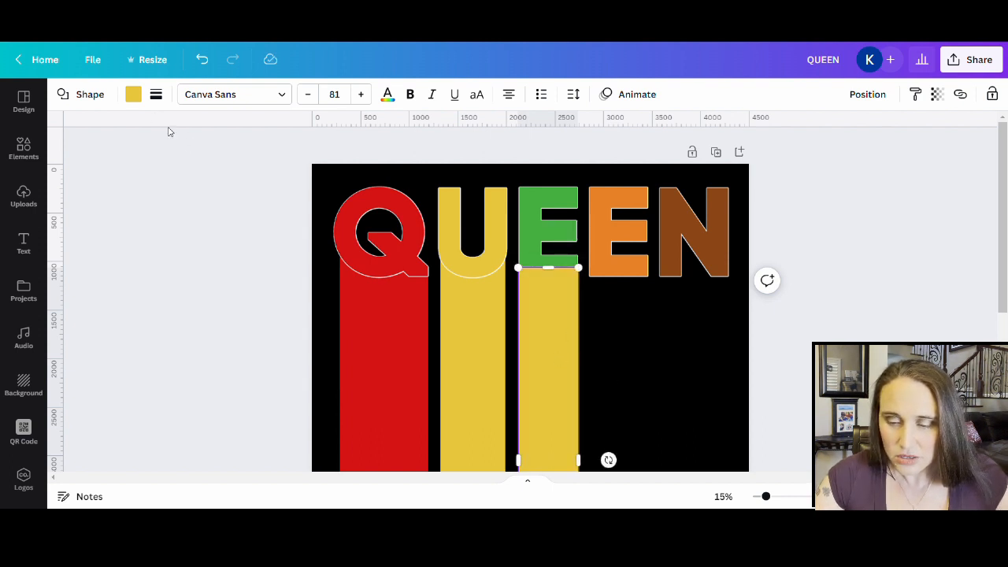
{"action": "left_click", "coordinate": [132, 96]}
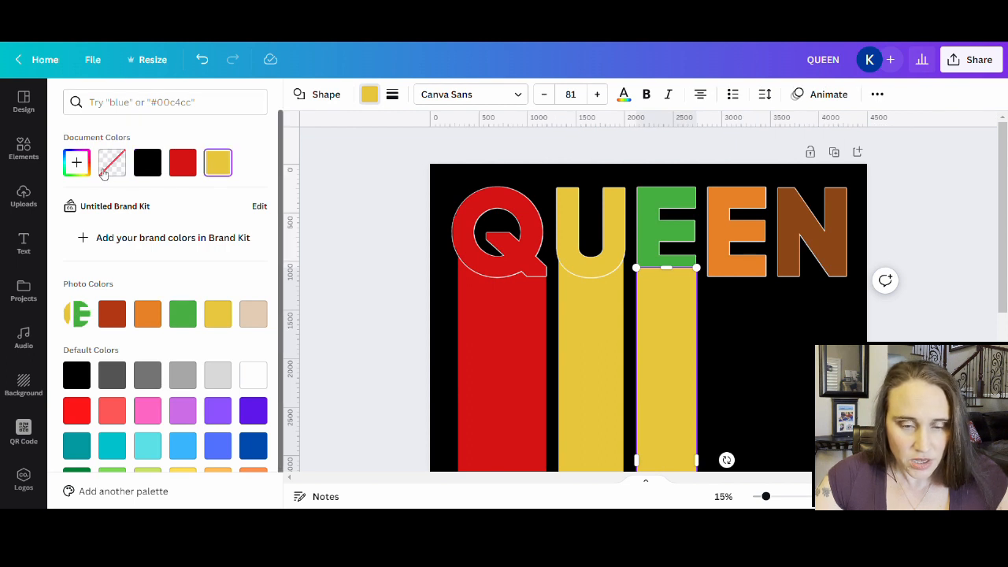
{"action": "left_click", "coordinate": [76, 162]}
{"action": "left_click", "coordinate": [236, 296]}
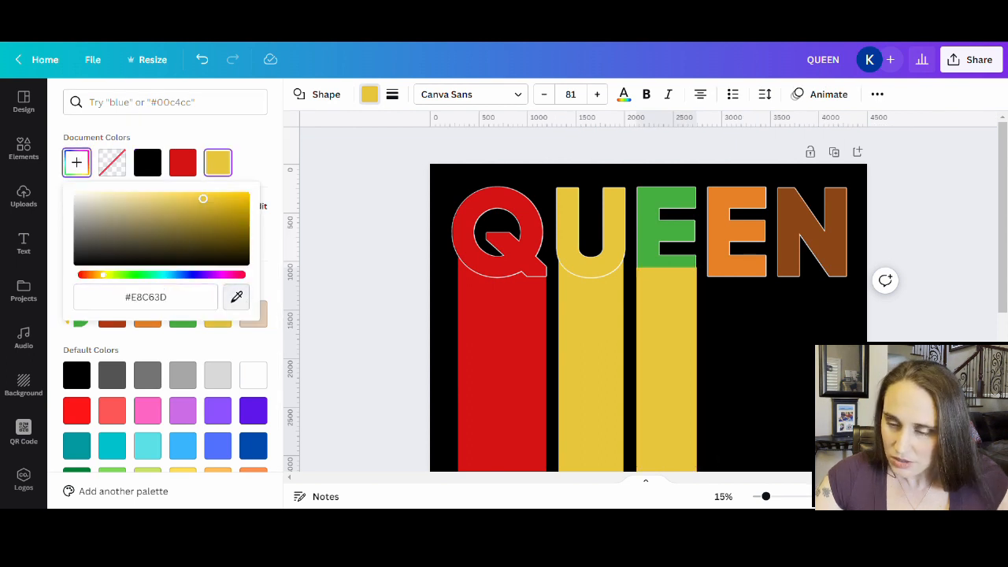
{"action": "left_click", "coordinate": [649, 236]}
{"action": "left_click", "coordinate": [798, 359]}
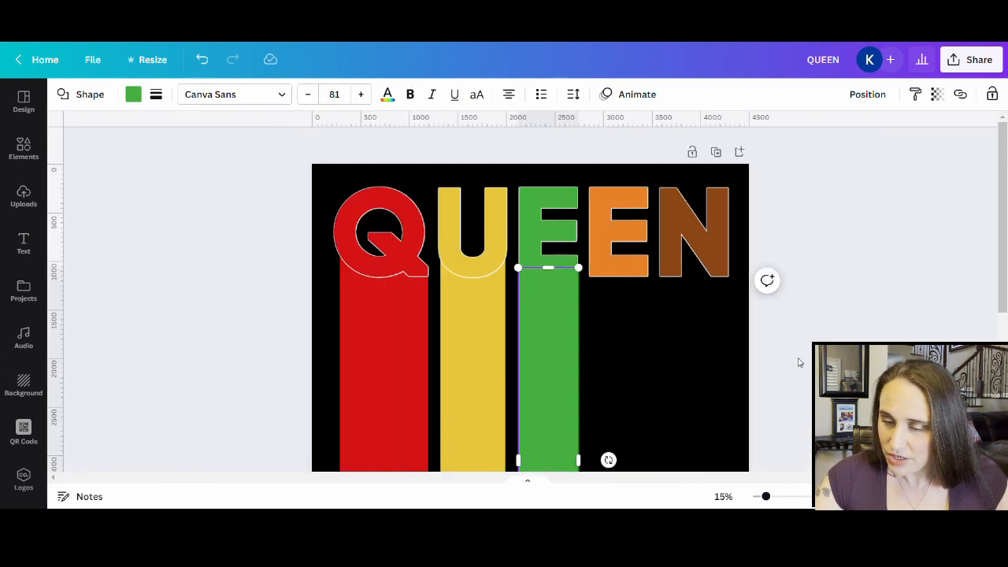
Send the green bar beneath the first E to the back so the letter's outline lies over it
{"action": "left_click", "coordinate": [726, 356]}
{"action": "right_click", "coordinate": [532, 349]}
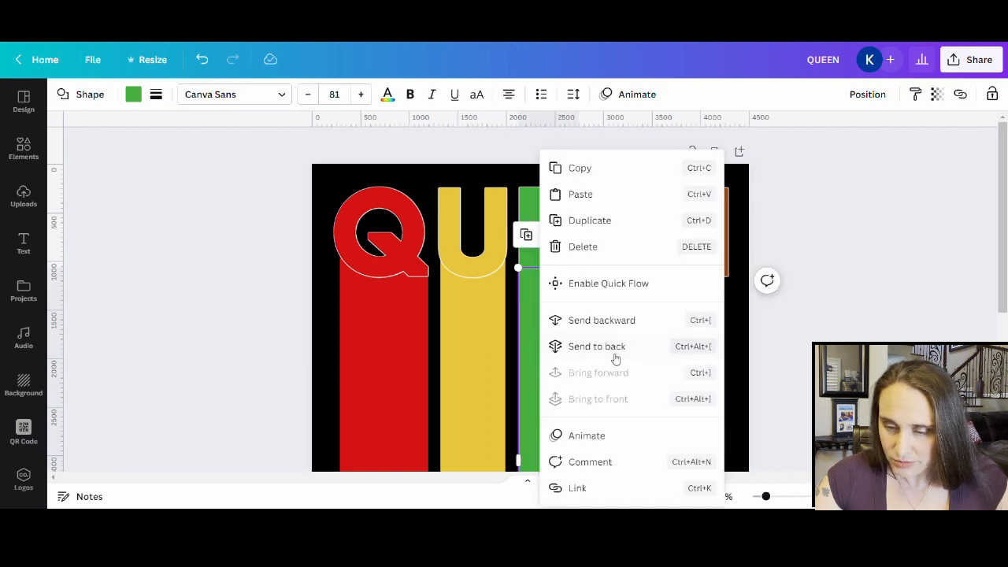
{"action": "left_click", "coordinate": [611, 346]}
{"action": "left_click", "coordinate": [715, 364]}
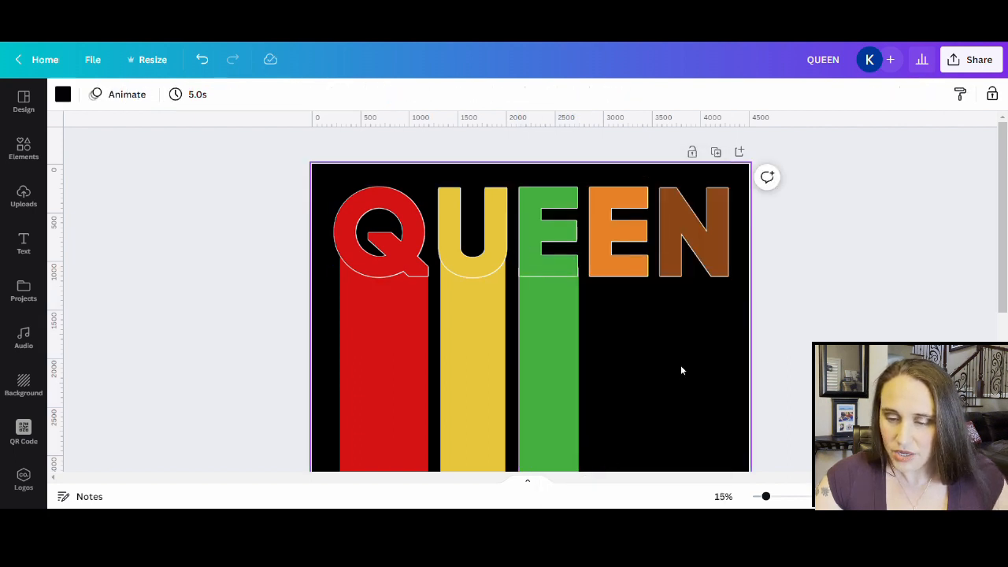
Place a copy of the green bar beneath the second E, nudged to the letter's edges and level with the other bars
{"action": "scroll", "coordinate": [703, 356], "scroll_direction": "down", "scroll_amount": 2}
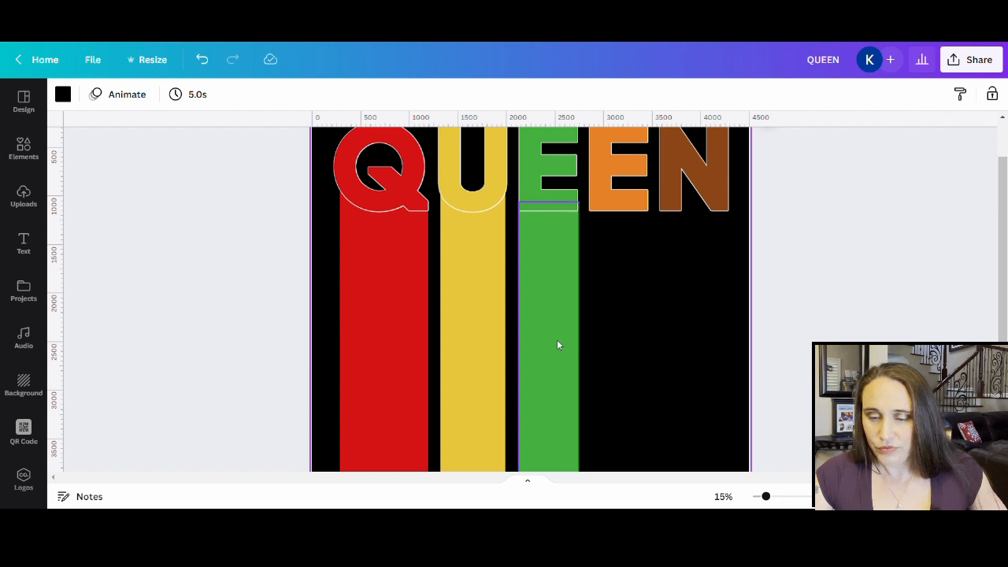
{"action": "left_click", "coordinate": [557, 344]}
{"action": "left_click_drag", "start_coordinate": [557, 344], "coordinate": [637, 322]}
{"action": "left_click", "coordinate": [686, 328]}
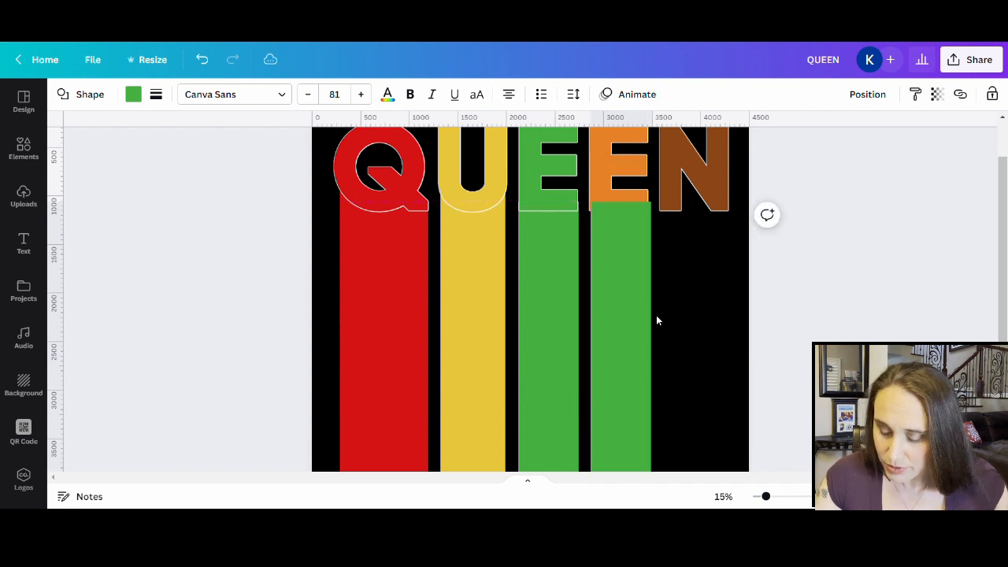
{"action": "left_click", "coordinate": [657, 320]}
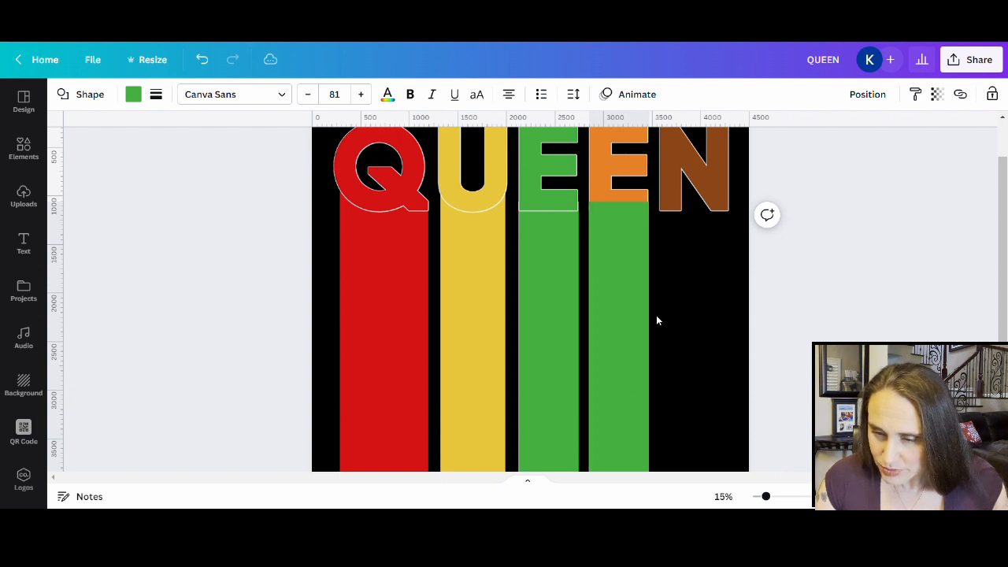
{"action": "left_click", "coordinate": [657, 321]}
{"action": "key", "text": "Left"}
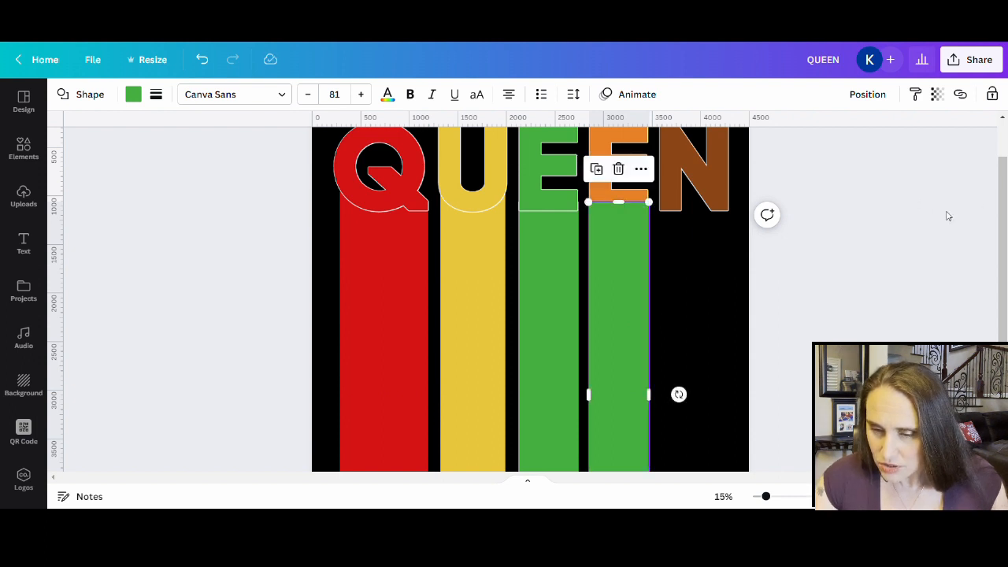
{"action": "scroll", "coordinate": [713, 299], "scroll_direction": "down", "scroll_amount": 5}
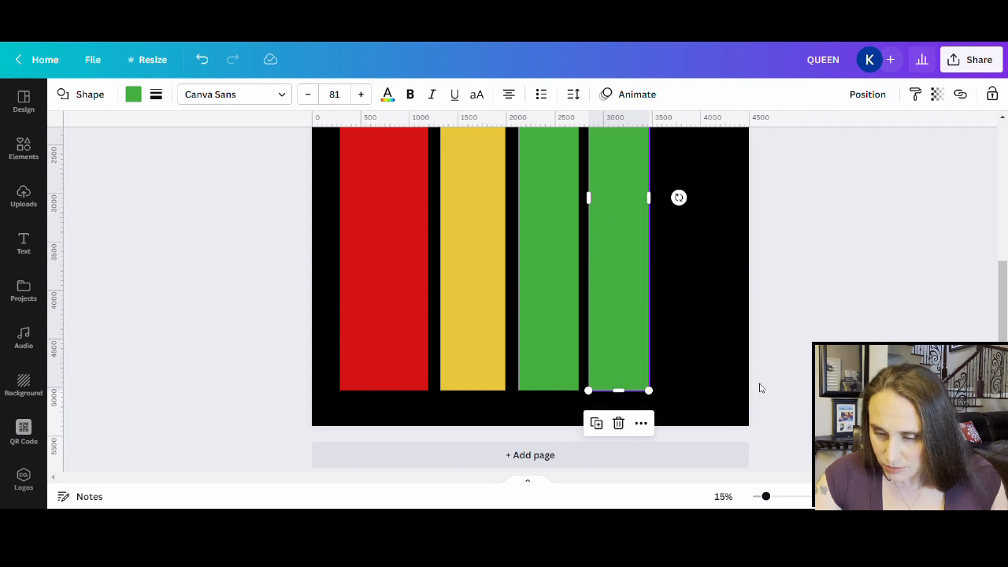
{"action": "left_click", "coordinate": [617, 418]}
{"action": "scroll", "coordinate": [716, 329], "scroll_direction": "up", "scroll_amount": 5}
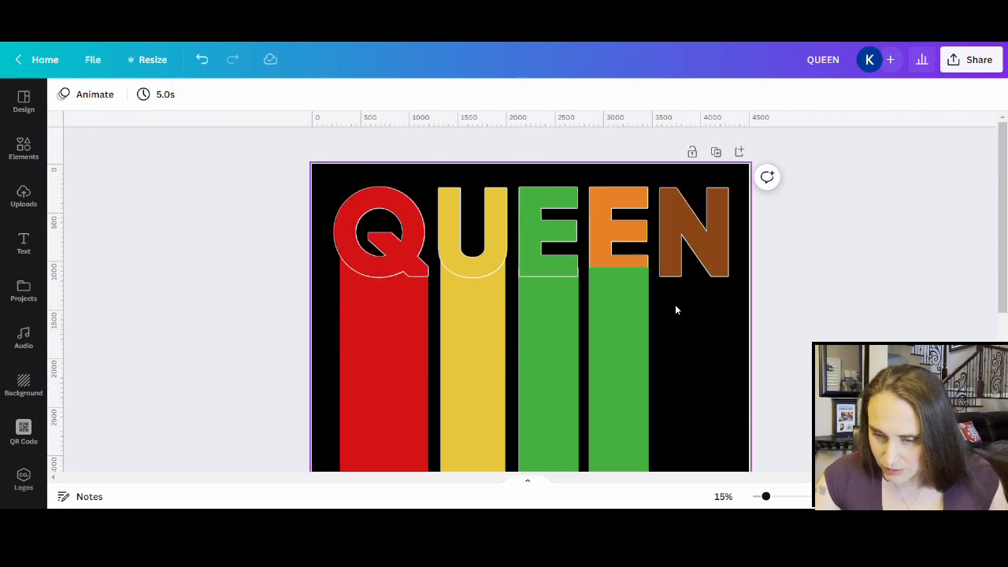
Recolor the bar beneath the second E with the letter's orange, #E68227, sampled from the design
{"action": "left_click", "coordinate": [616, 345]}
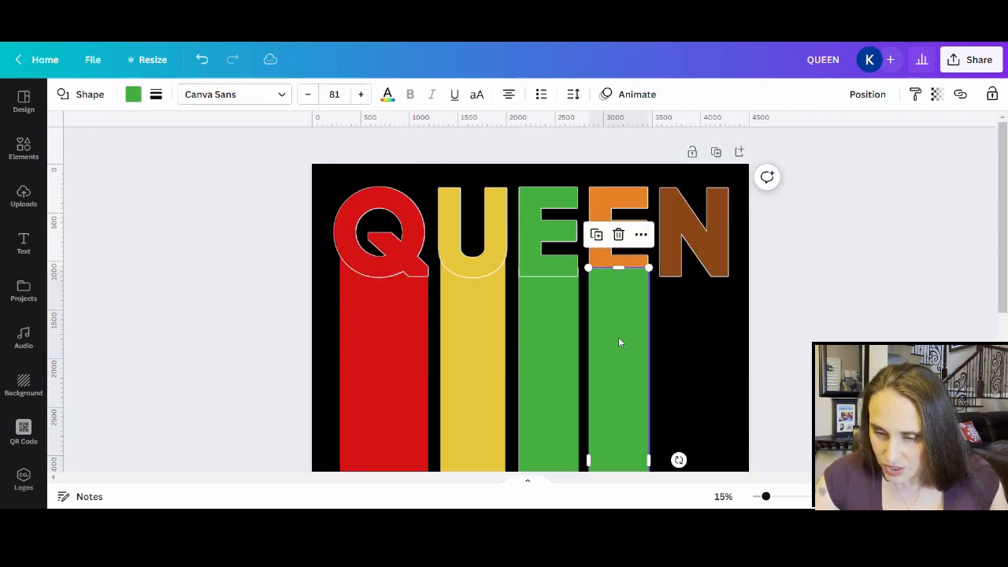
{"action": "left_click", "coordinate": [133, 96]}
{"action": "left_click", "coordinate": [76, 162]}
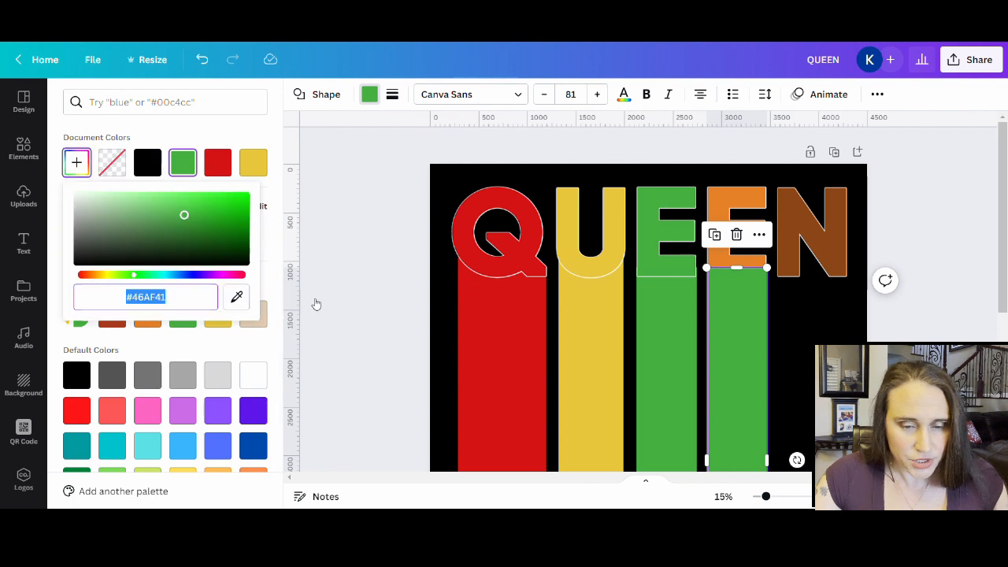
{"action": "left_click", "coordinate": [237, 296]}
{"action": "left_click", "coordinate": [720, 261]}
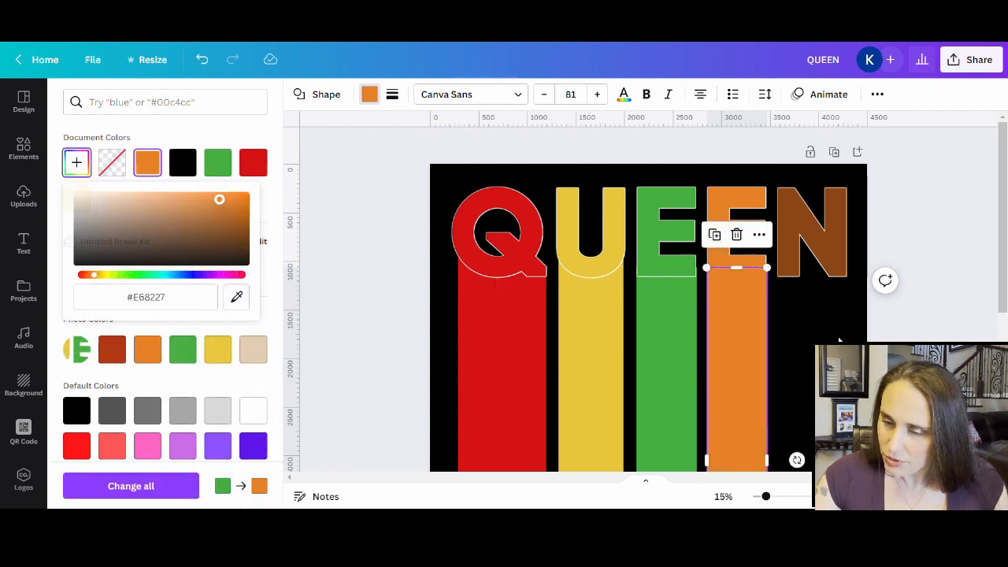
{"action": "key", "text": "Escape"}
Send the orange bar beneath the second E to the back so the letter's outline lies over it
{"action": "left_click", "coordinate": [733, 379]}
{"action": "right_click", "coordinate": [631, 347]}
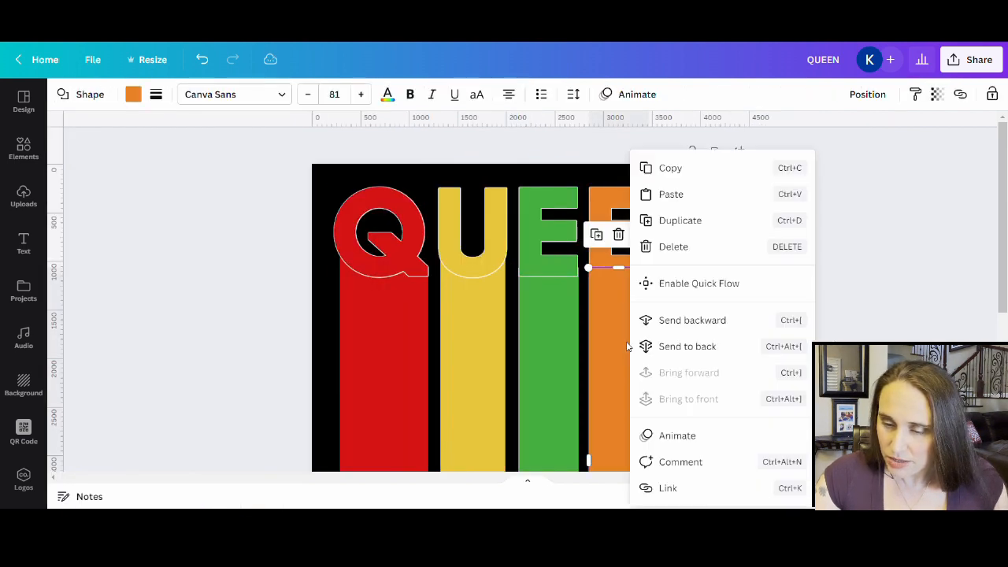
{"action": "left_click", "coordinate": [675, 347]}
{"action": "left_click", "coordinate": [705, 358]}
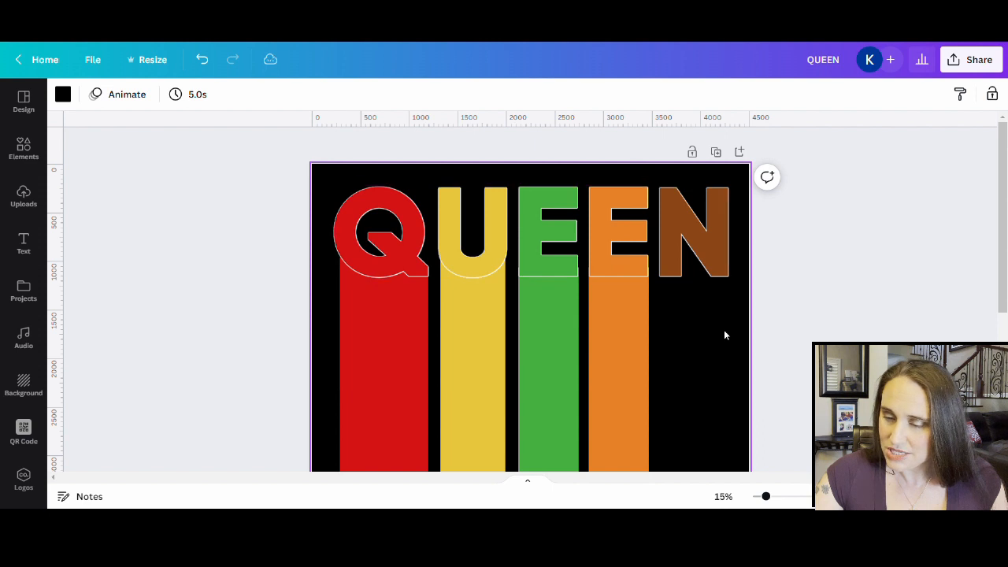
Place a copy of the orange bar beneath the N and narrow it to the width of the letter's left stem
{"action": "left_click", "coordinate": [619, 363]}
{"action": "left_click", "coordinate": [681, 355]}
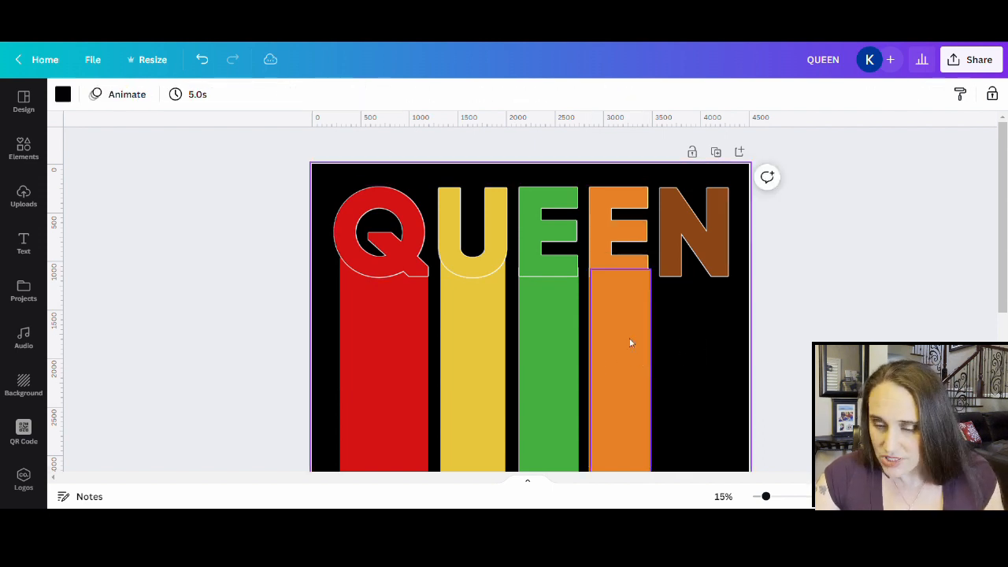
{"action": "left_click_drag", "start_coordinate": [630, 343], "coordinate": [687, 356]}
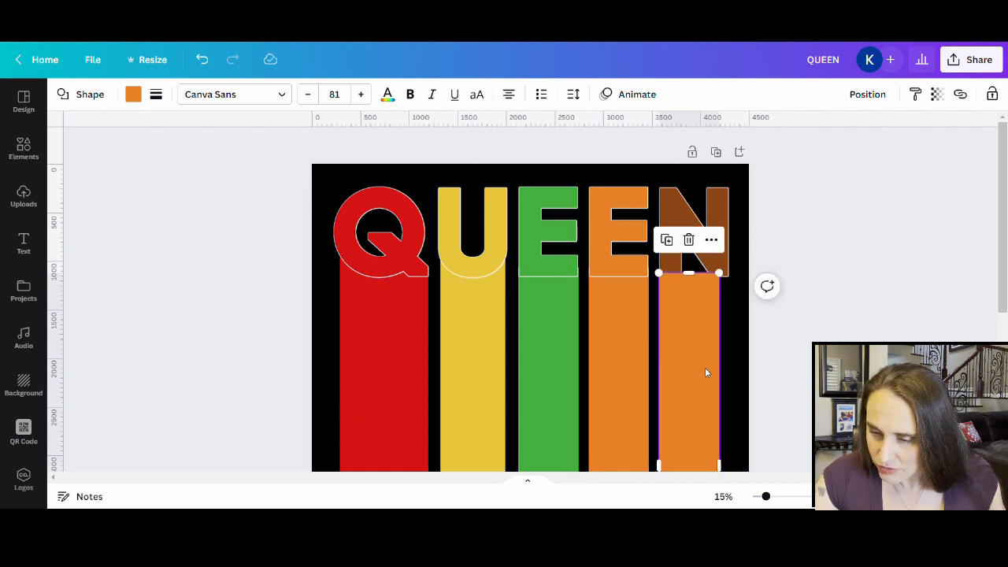
{"action": "left_click_drag", "start_coordinate": [725, 470], "coordinate": [689, 455]}
{"action": "left_click", "coordinate": [727, 406]}
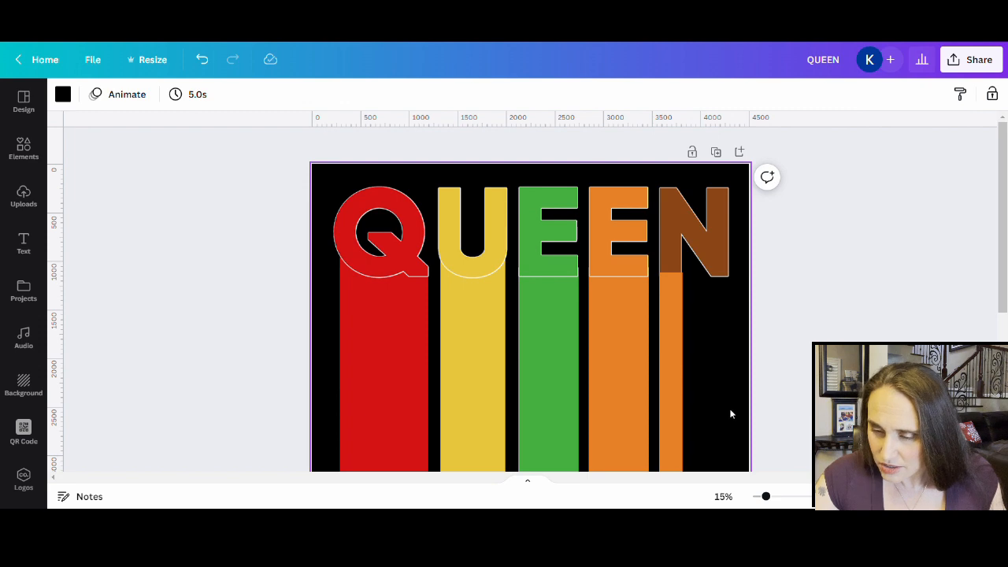
Shorten the narrow bar beneath the N so its lower end is level with the other bars
{"action": "scroll", "coordinate": [717, 397], "scroll_direction": "down", "scroll_amount": 4}
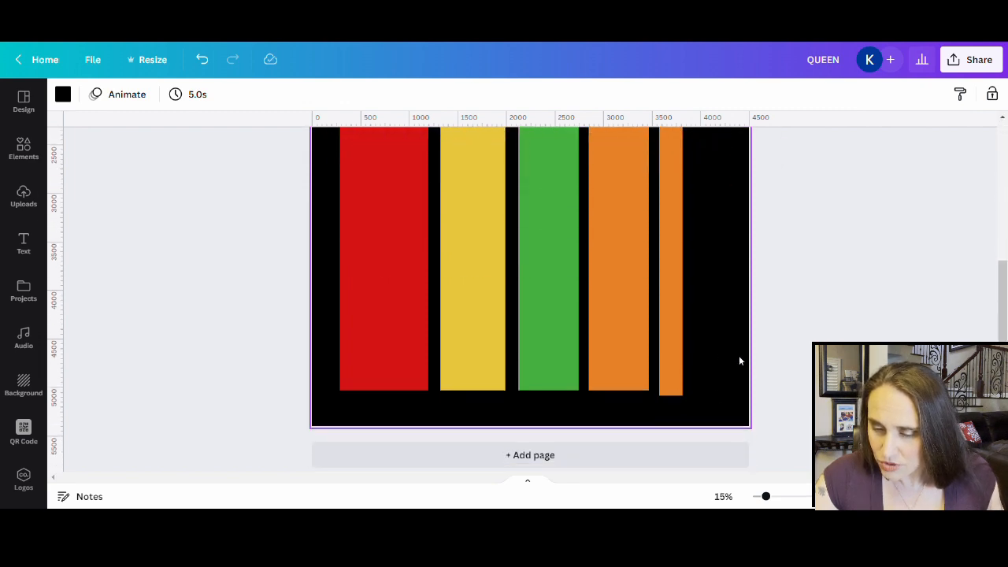
{"action": "left_click", "coordinate": [674, 388]}
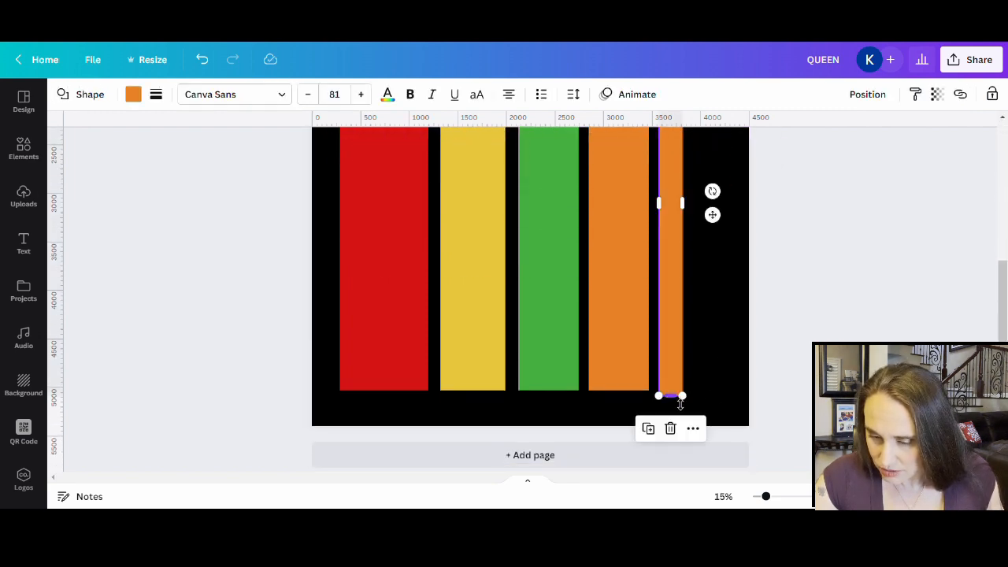
{"action": "left_click_drag", "start_coordinate": [680, 403], "coordinate": [681, 397]}
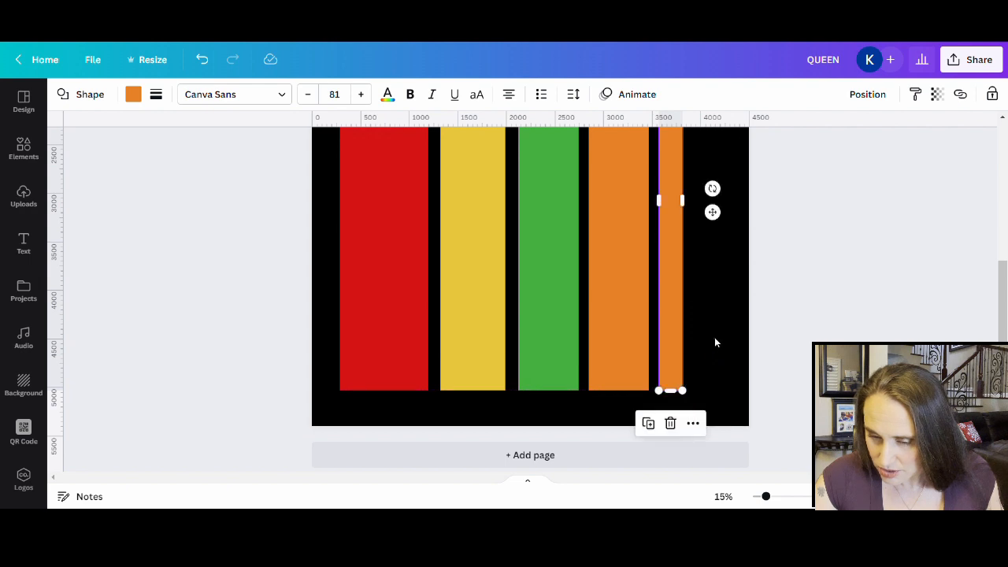
{"action": "left_click", "coordinate": [713, 339]}
Recolor the narrow bar beneath the N's left stem with the letter's brown, sampled from the design
{"action": "scroll", "coordinate": [711, 342], "scroll_direction": "up", "scroll_amount": 4}
{"action": "left_click", "coordinate": [666, 307]}
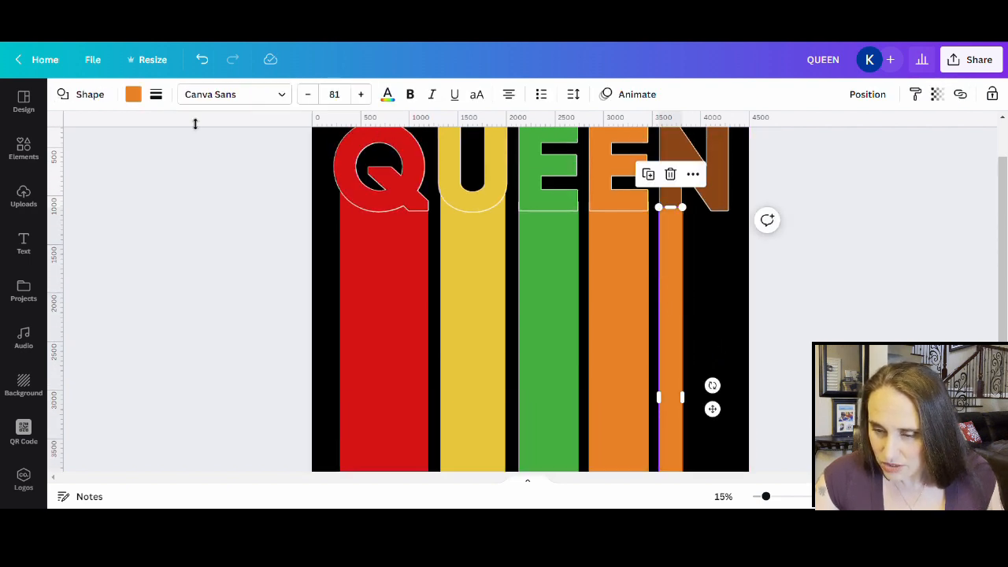
{"action": "left_click", "coordinate": [133, 94]}
{"action": "left_click", "coordinate": [90, 161]}
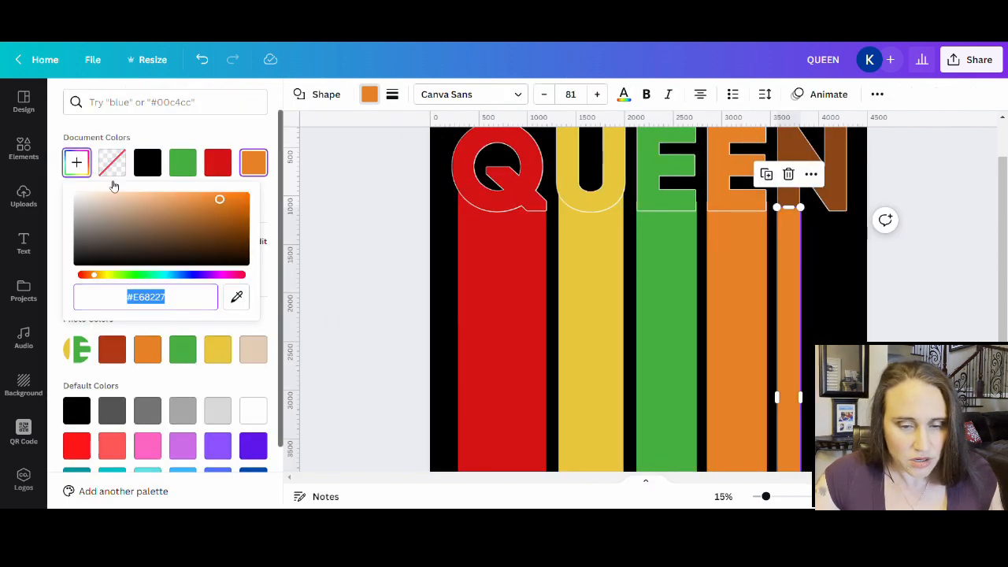
{"action": "left_click", "coordinate": [238, 298]}
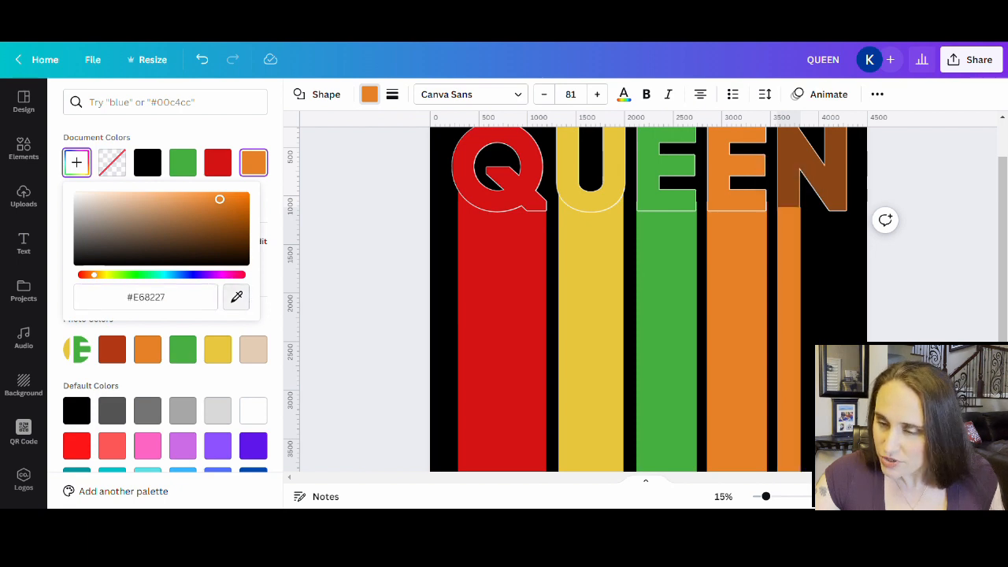
{"action": "left_click", "coordinate": [800, 173]}
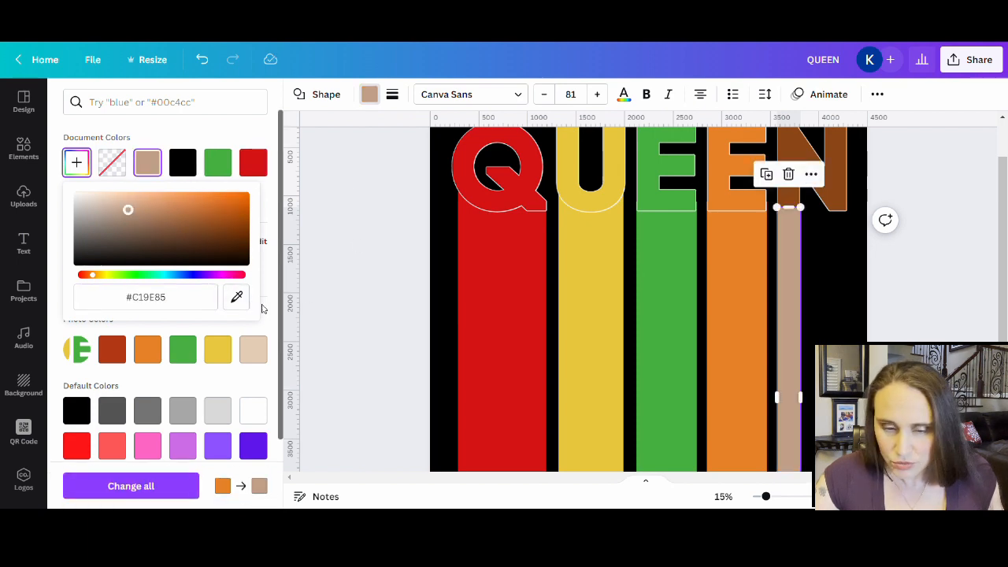
{"action": "left_click", "coordinate": [236, 296]}
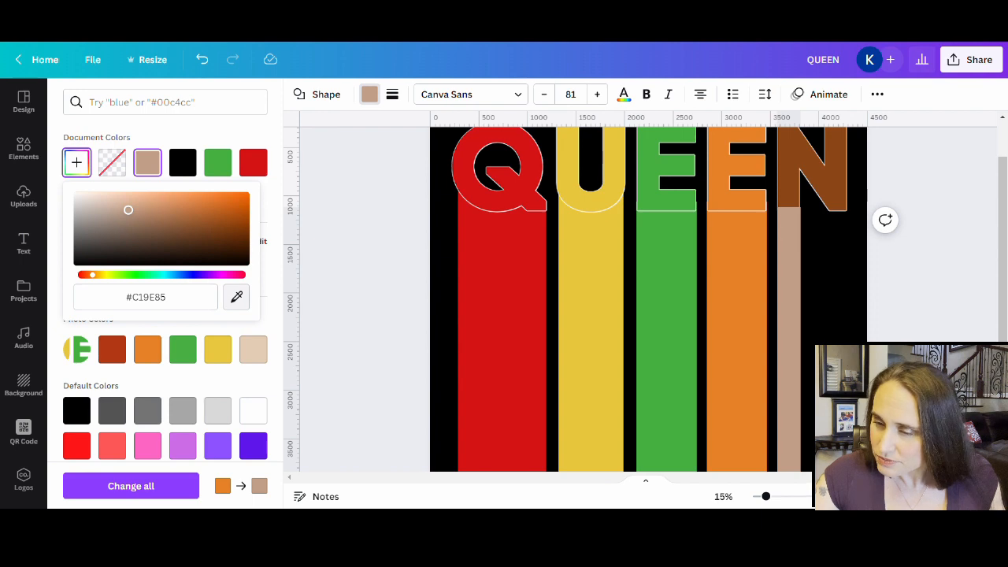
{"action": "left_click", "coordinate": [790, 181]}
{"action": "left_click", "coordinate": [851, 297]}
{"action": "left_click", "coordinate": [833, 293]}
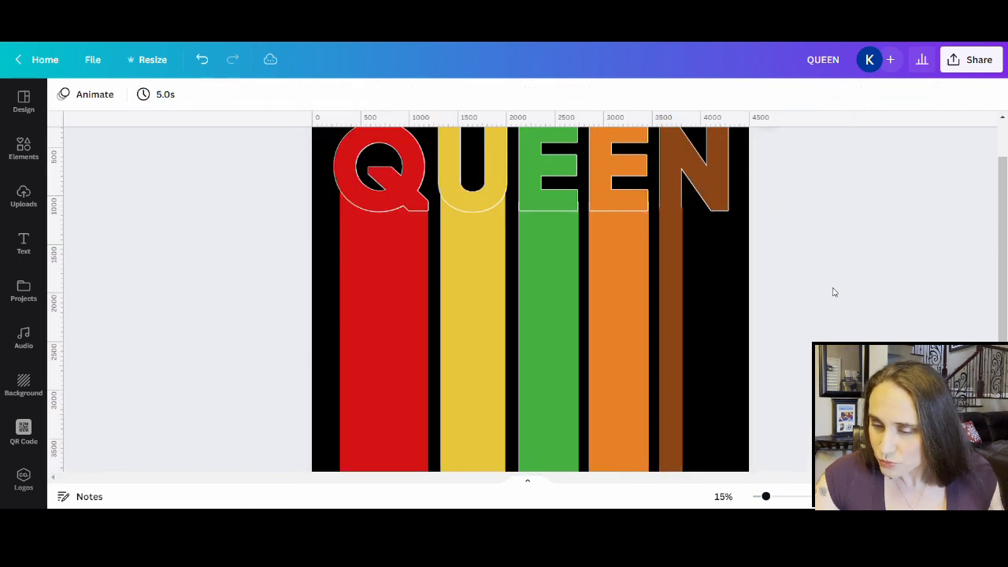
Send the brown bar beneath the N's left stem to the back so the letter's outline lies over it
{"action": "left_click", "coordinate": [671, 313]}
{"action": "right_click", "coordinate": [671, 313]}
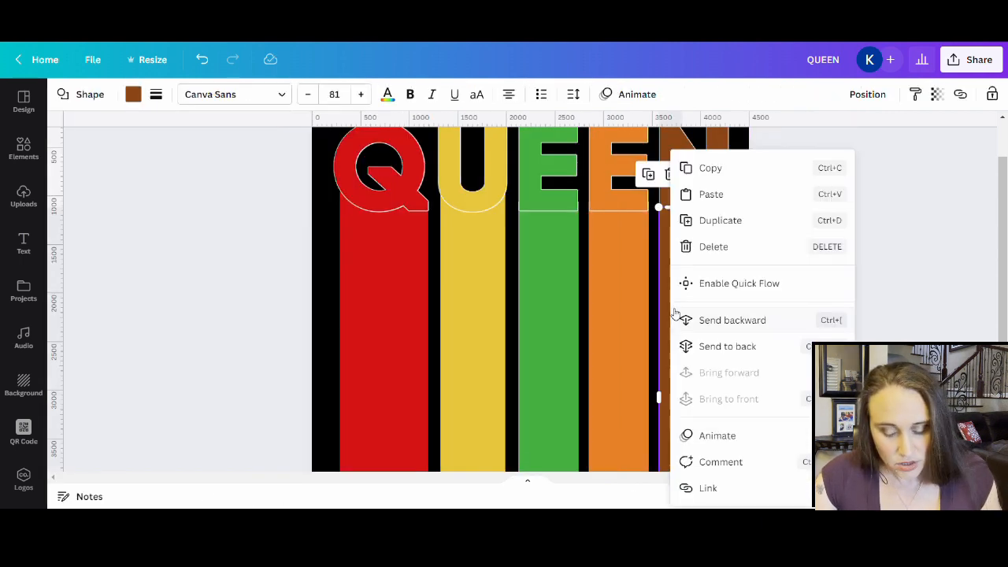
{"action": "left_click", "coordinate": [736, 351]}
{"action": "left_click", "coordinate": [708, 315]}
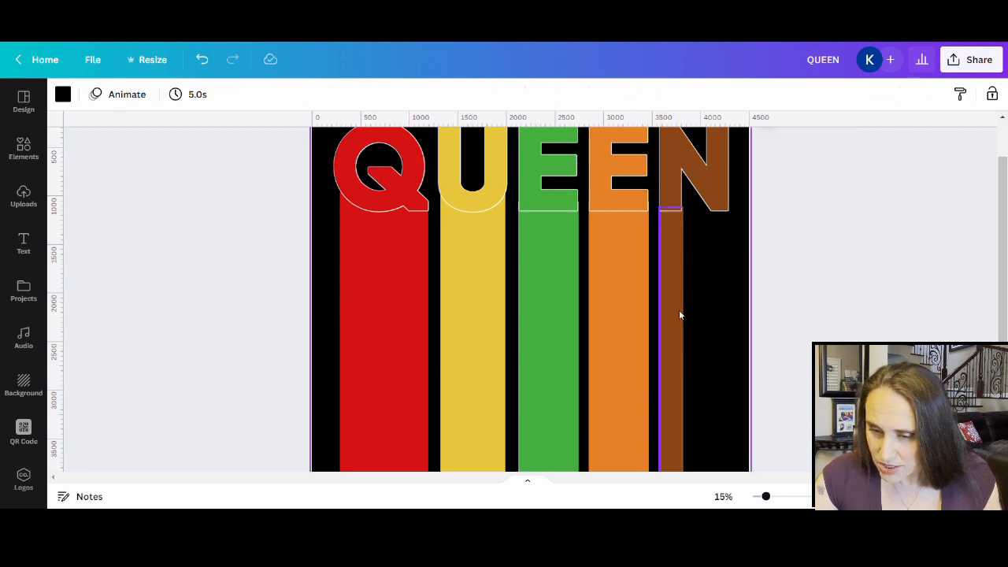
{"action": "left_click", "coordinate": [678, 313]}
{"action": "left_click", "coordinate": [716, 323]}
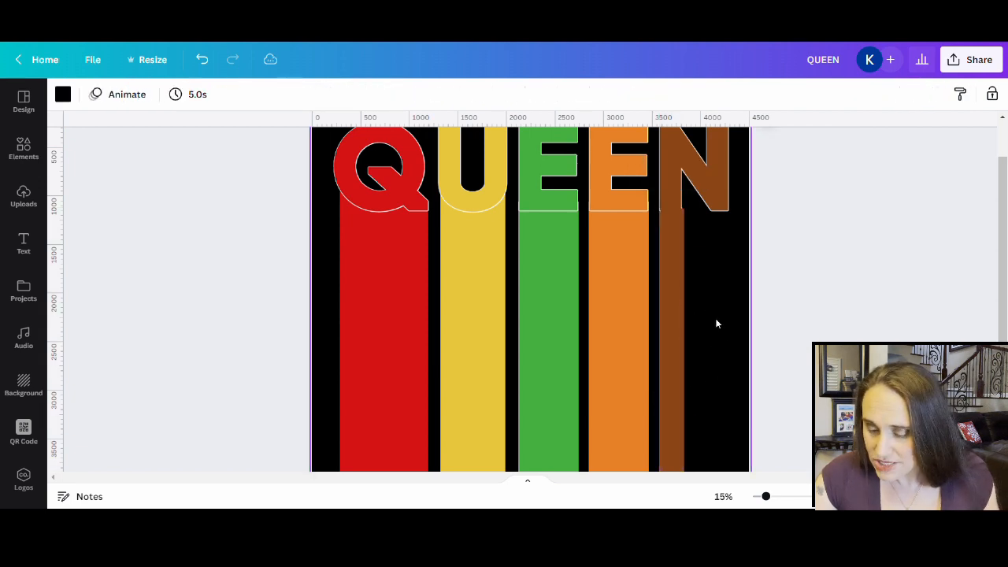
Place a copy of the brown bar beneath the N's right stem, aligned to its outer edge and level with the other bars
{"action": "left_click", "coordinate": [677, 324]}
{"action": "mouse_move", "coordinate": [677, 324]}
{"action": "left_mouse_down"}
{"action": "mouse_move", "coordinate": [723, 332]}
{"action": "mouse_move", "coordinate": [721, 321]}
{"action": "left_mouse_up"}
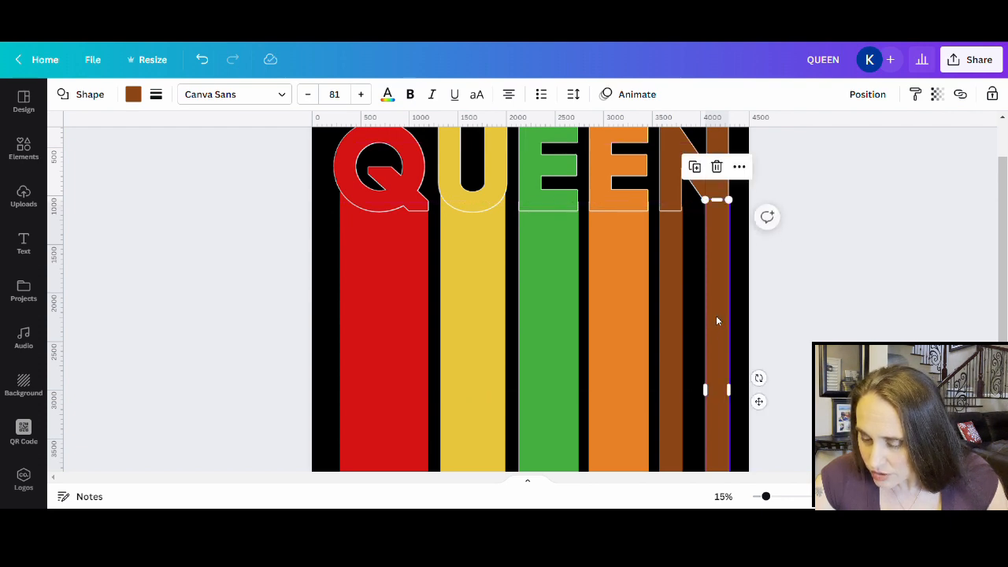
{"action": "scroll", "coordinate": [713, 317], "scroll_direction": "down", "scroll_amount": 3}
{"action": "left_click_drag", "start_coordinate": [721, 362], "coordinate": [726, 372]}
{"action": "scroll", "coordinate": [716, 354], "scroll_direction": "up", "scroll_amount": 5}
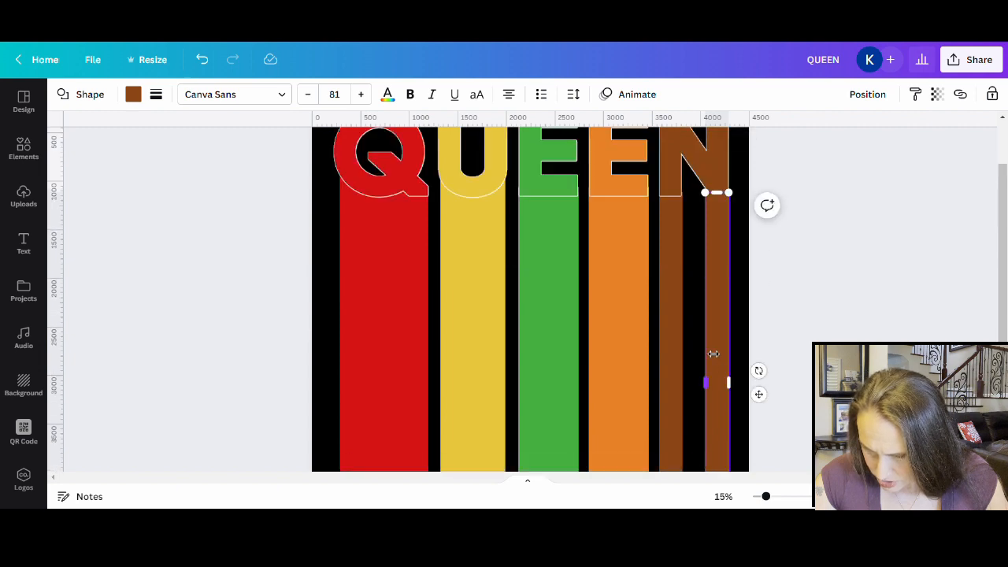
{"action": "left_click", "coordinate": [755, 346]}
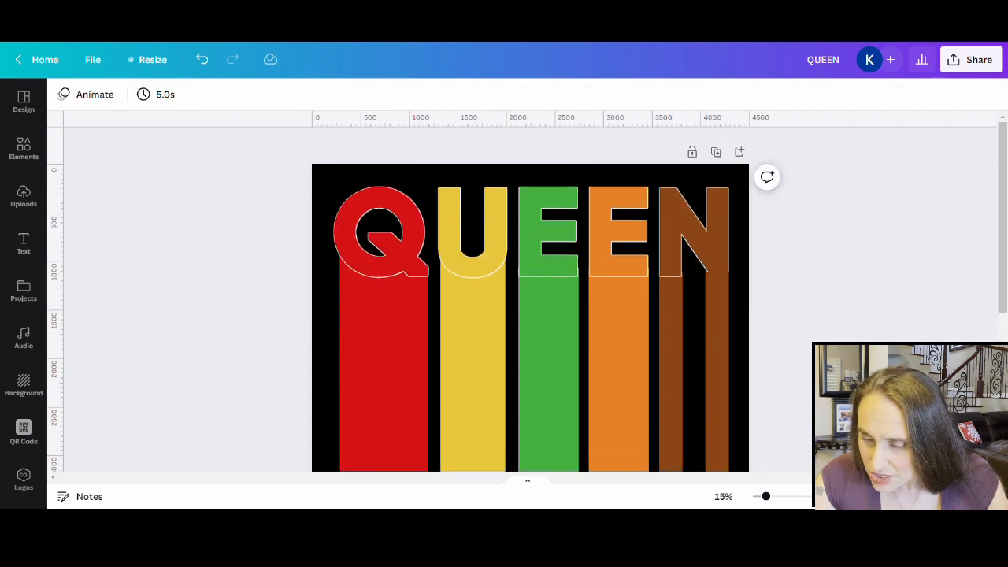
Send the brown bar beneath the N's right stem to the back so the letter's outline lies over it
{"action": "right_click", "coordinate": [725, 337]}
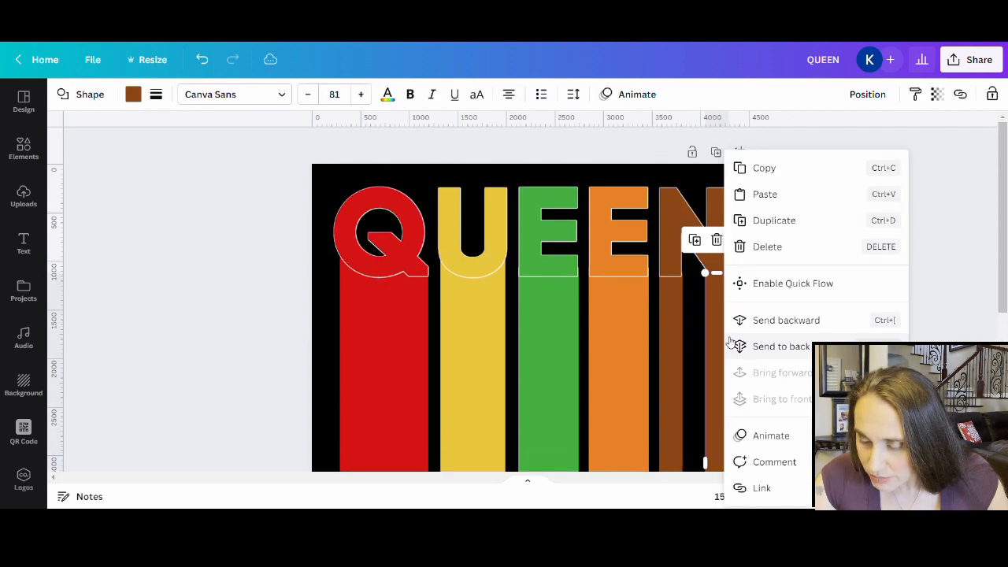
{"action": "left_click", "coordinate": [744, 346]}
{"action": "left_click", "coordinate": [741, 354]}
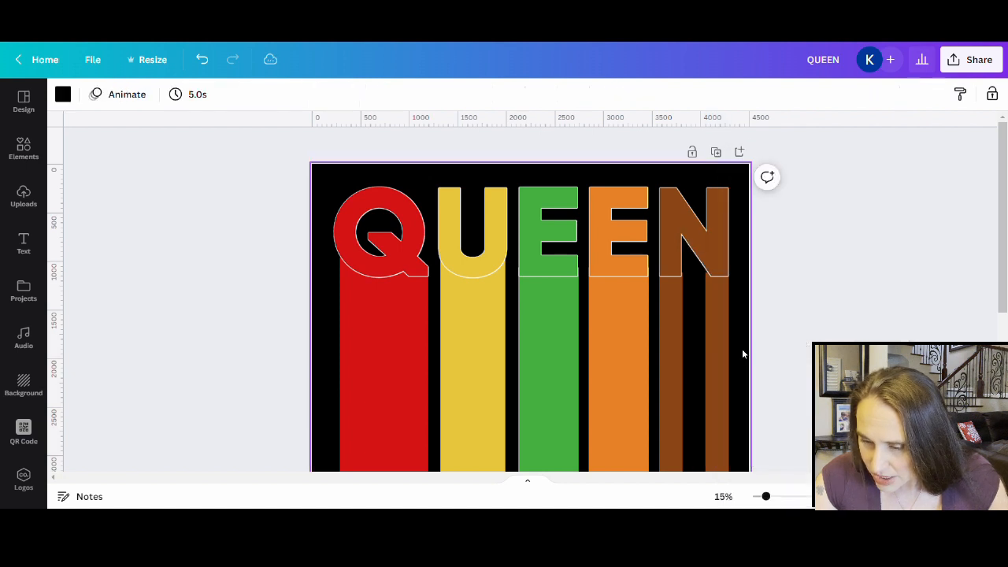
Narrow the brown bar beneath the N's right stem from its inner side to match the width of the letter's foot
{"action": "left_click", "coordinate": [723, 352]}
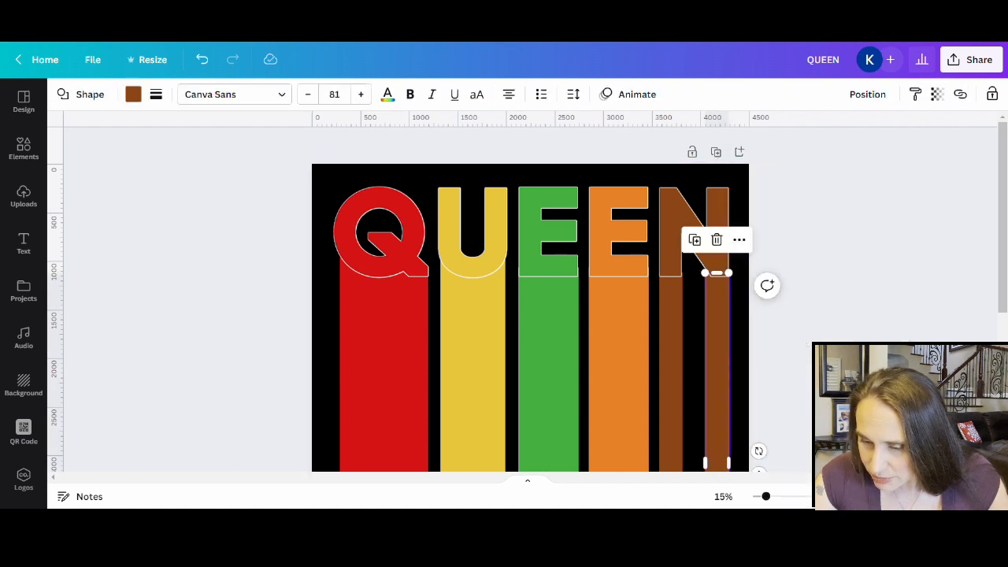
{"action": "left_click_drag", "start_coordinate": [763, 501], "coordinate": [776, 499]}
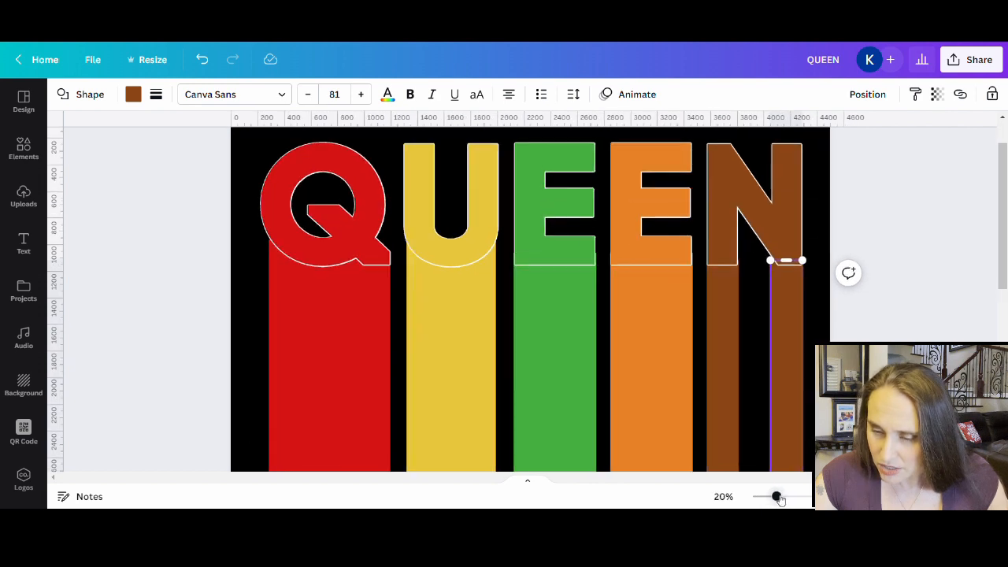
{"action": "key", "text": "Escape"}
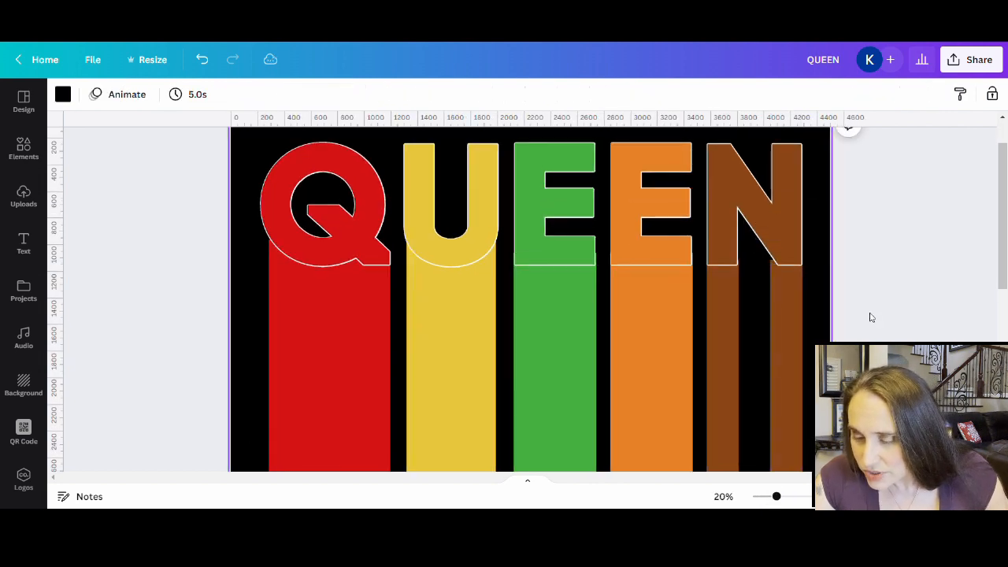
{"action": "left_click", "coordinate": [784, 323]}
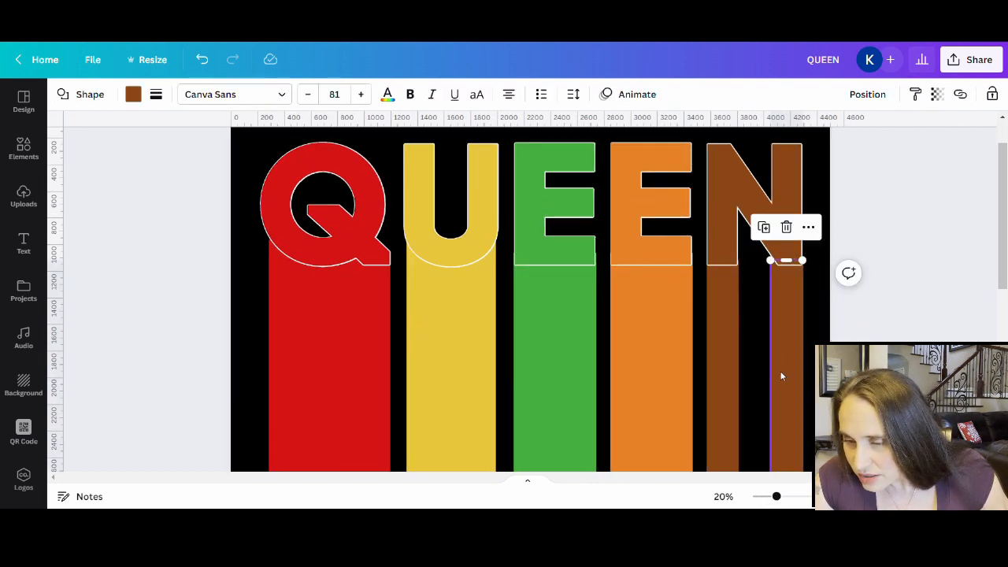
{"action": "scroll", "coordinate": [781, 355], "scroll_direction": "down", "scroll_amount": 3}
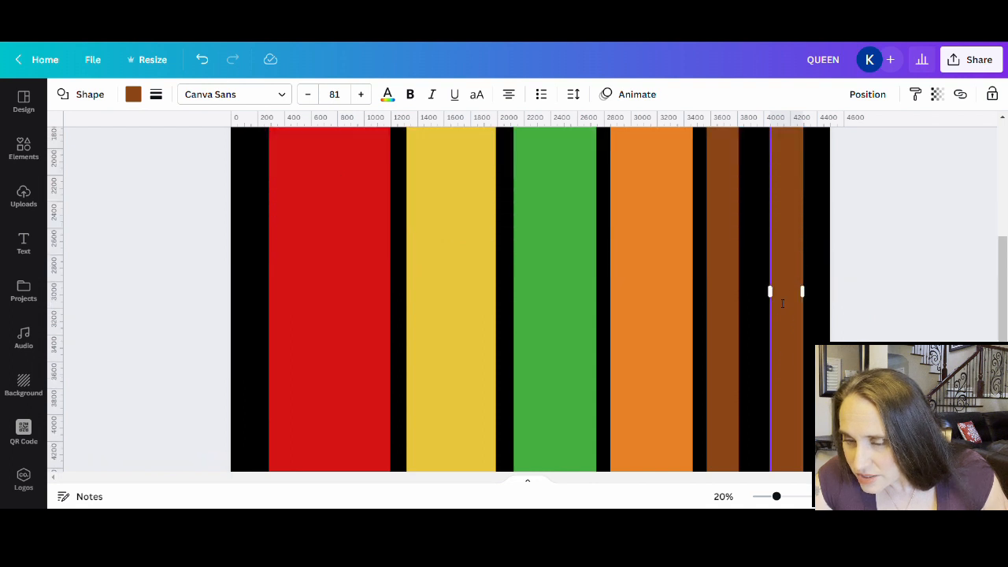
{"action": "left_click_drag", "start_coordinate": [776, 299], "coordinate": [776, 293]}
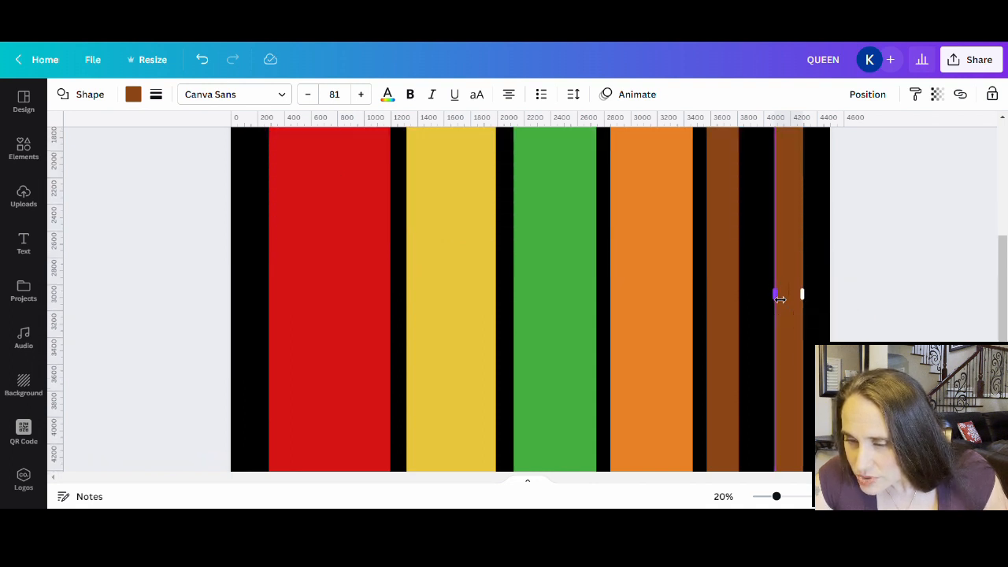
{"action": "scroll", "coordinate": [776, 292], "scroll_direction": "up", "scroll_amount": 3}
{"action": "left_click", "coordinate": [817, 300]}
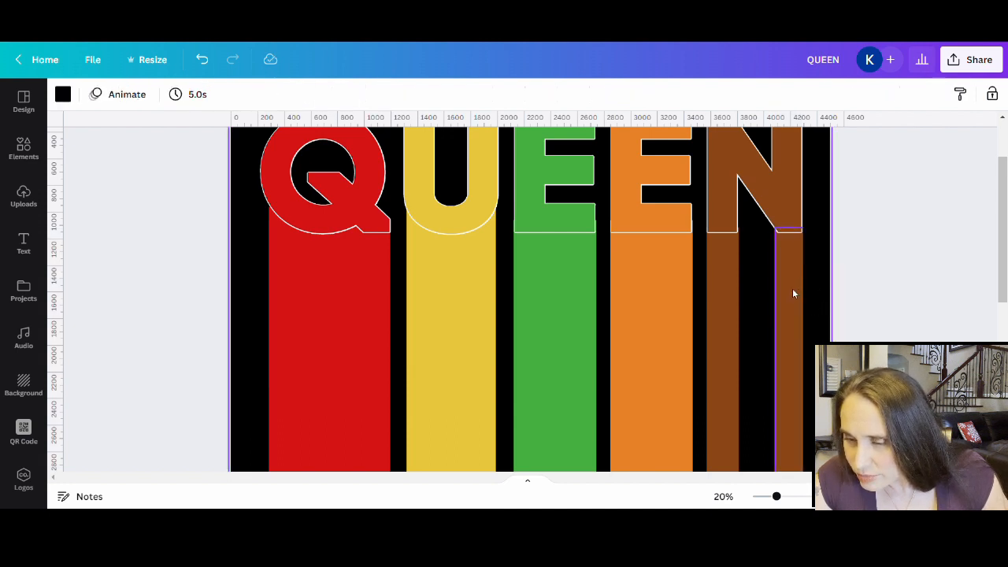
{"action": "left_click", "coordinate": [784, 298]}
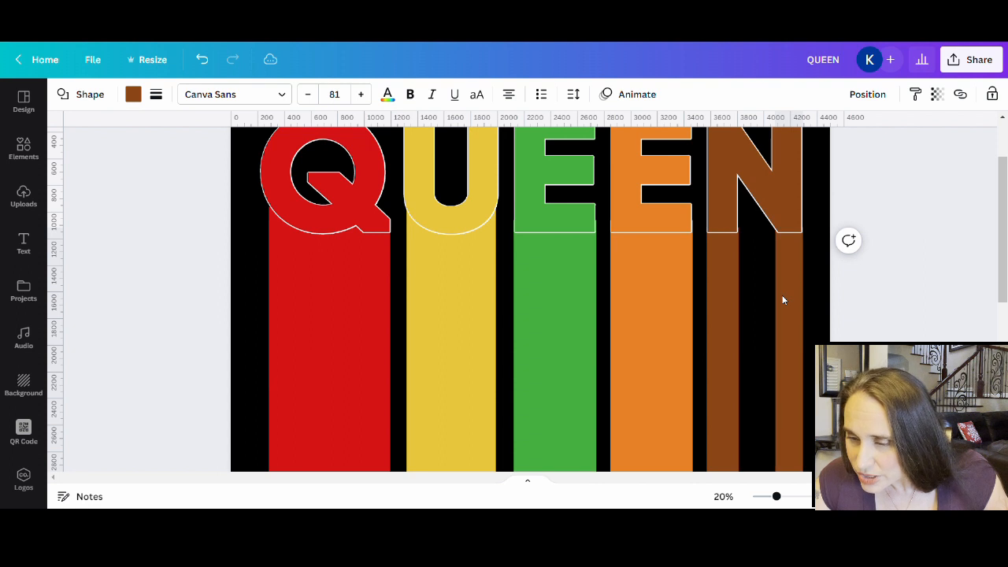
{"action": "left_click", "coordinate": [782, 299]}
{"action": "left_click", "coordinate": [819, 318]}
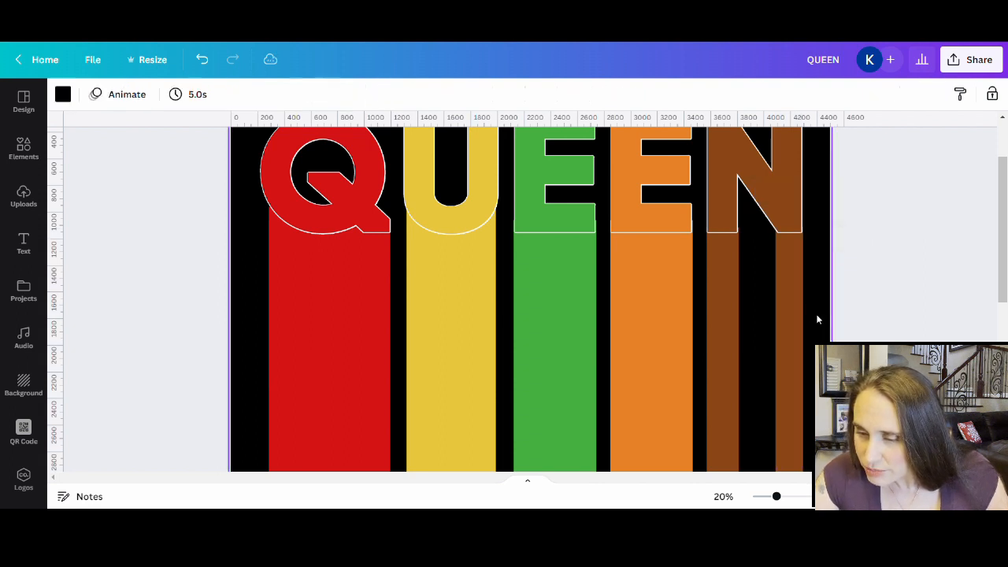
Rename the design QUEEN FRAME
{"action": "scroll", "coordinate": [757, 317], "scroll_direction": "down", "scroll_amount": 5}
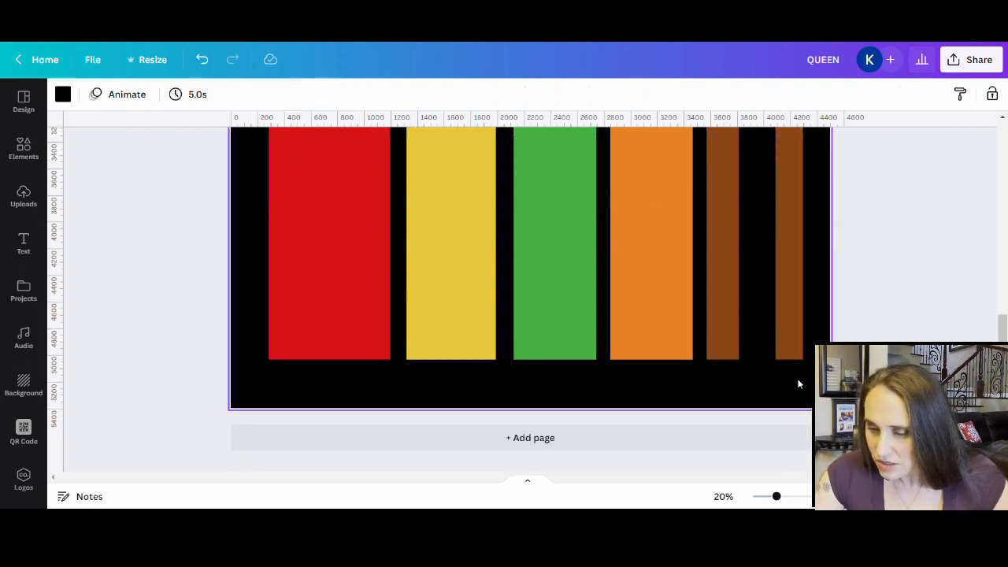
{"action": "left_click_drag", "start_coordinate": [778, 497], "coordinate": [753, 497]}
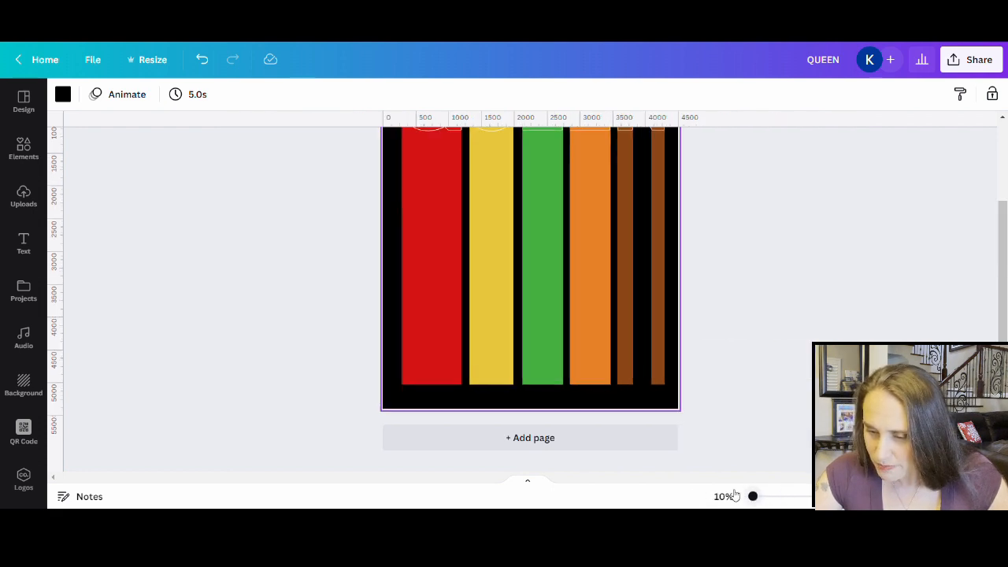
{"action": "left_click", "coordinate": [788, 389]}
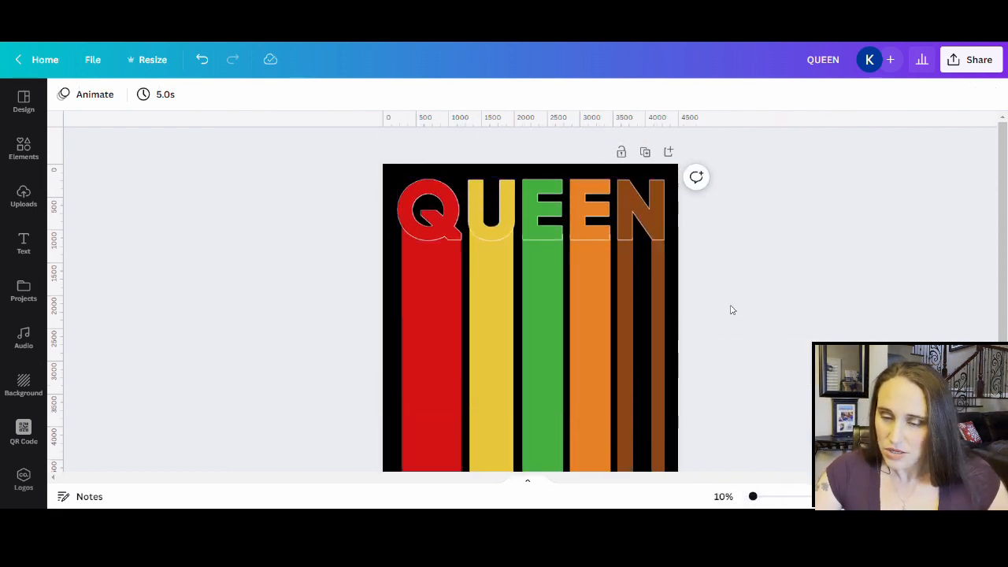
{"action": "scroll", "coordinate": [725, 236], "scroll_direction": "down", "scroll_amount": 2}
{"action": "scroll", "coordinate": [769, 175], "scroll_direction": "up", "scroll_amount": 1}
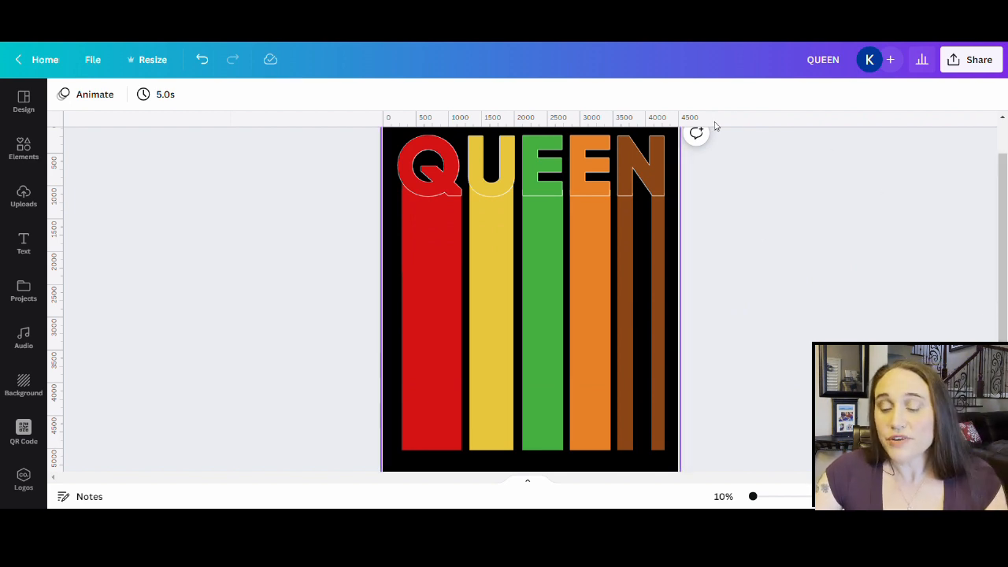
{"action": "left_click", "coordinate": [845, 69]}
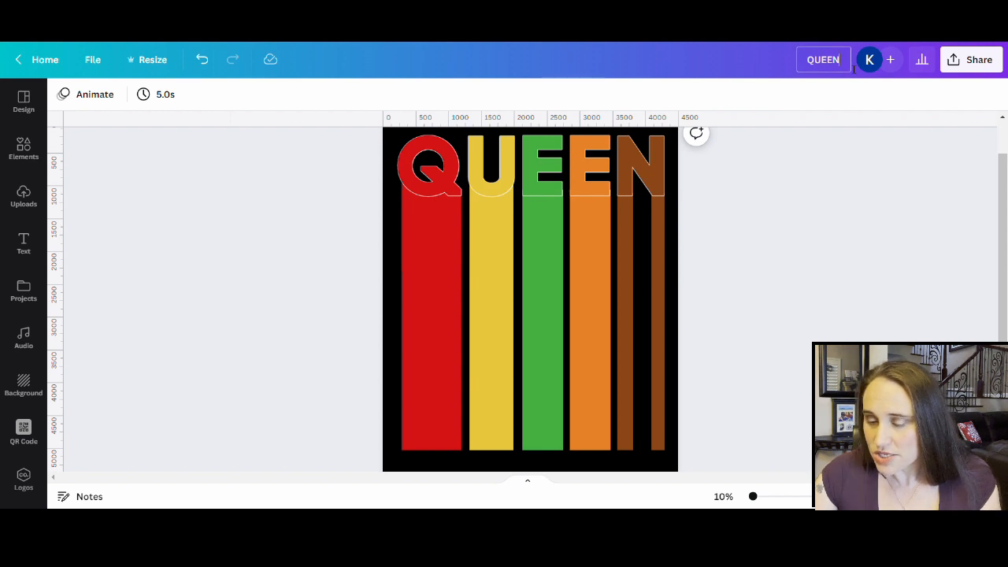
{"action": "type", "text": "FRAME"}
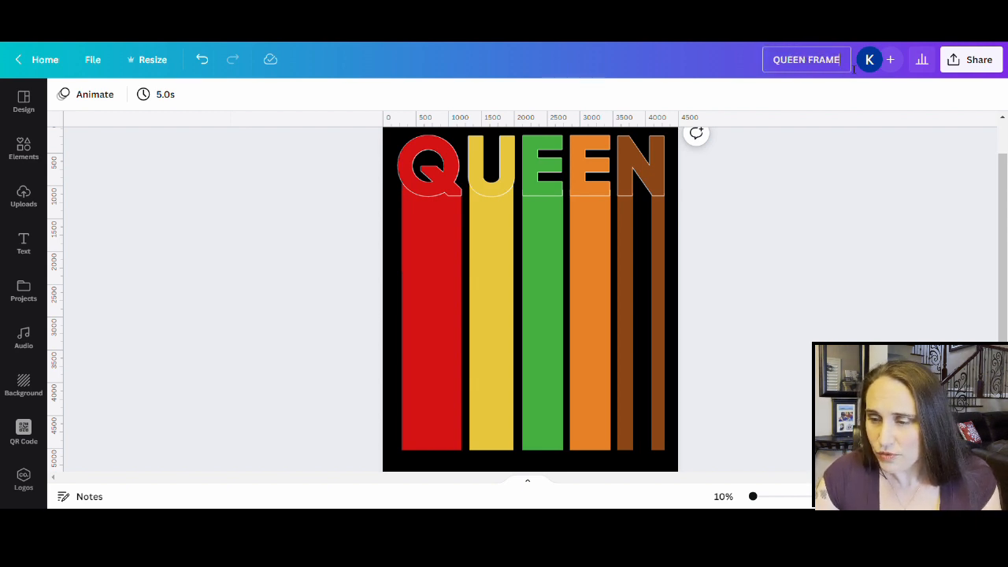
Download the design as a 4,500 × 5,400 px PNG with a transparent background
{"action": "left_click", "coordinate": [970, 63]}
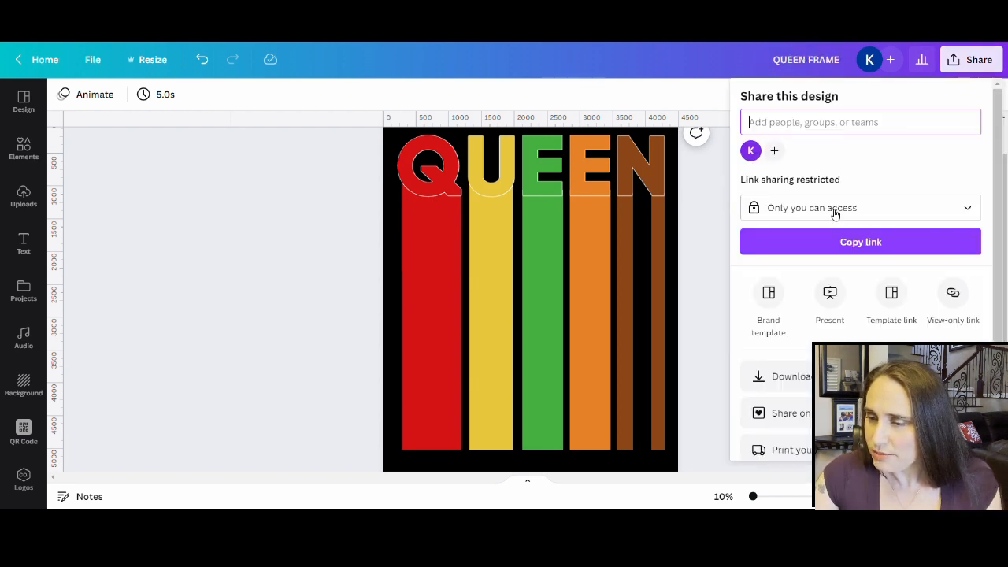
{"action": "left_click", "coordinate": [774, 386]}
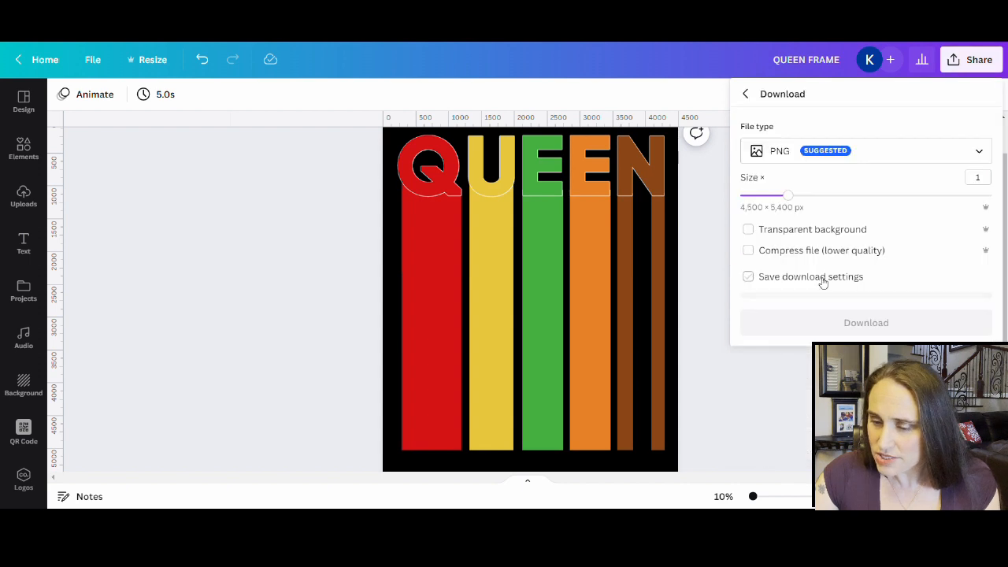
{"action": "left_click", "coordinate": [794, 230]}
{"action": "left_click", "coordinate": [842, 323]}
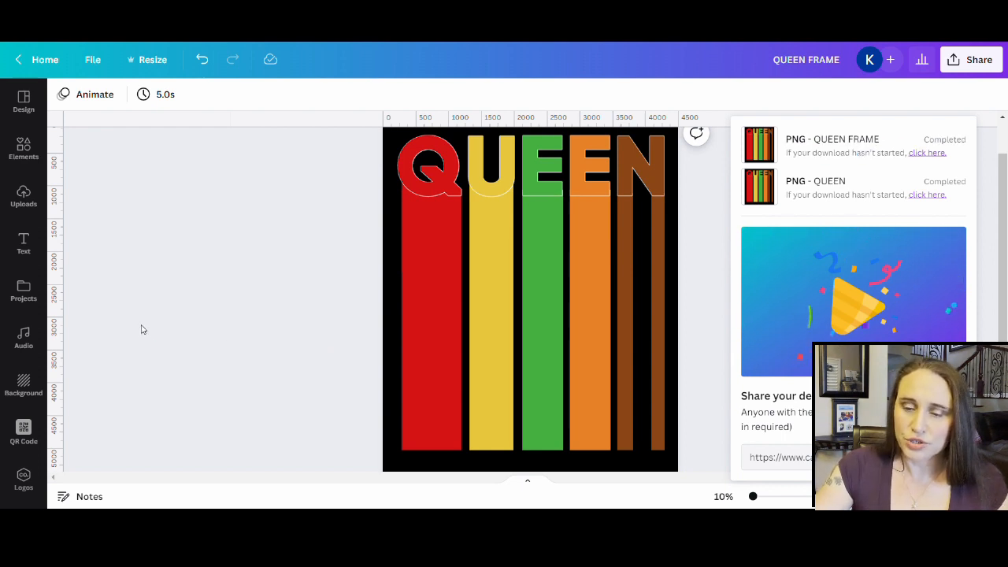
{"action": "left_click", "coordinate": [156, 301]}
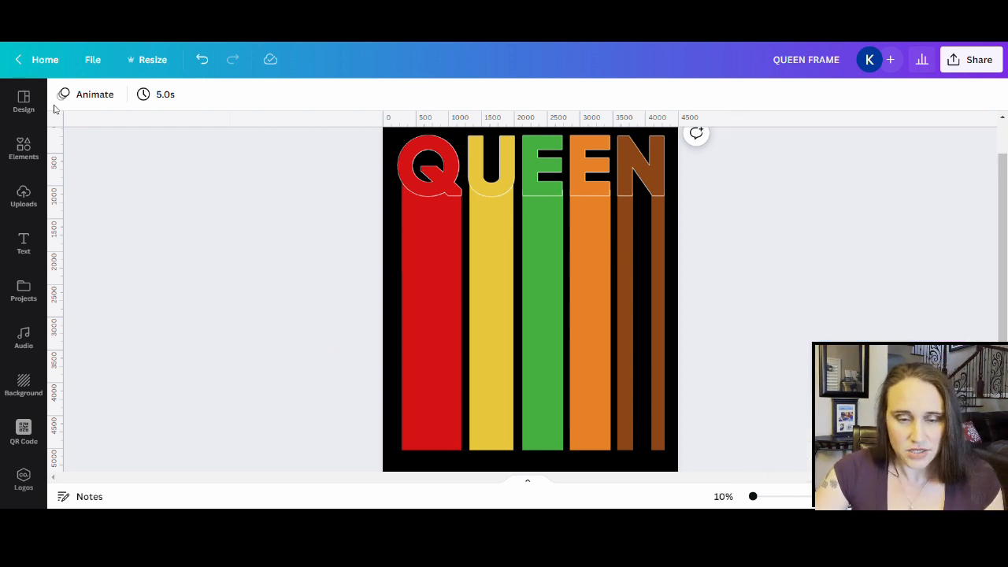
Search the elements library for GRUNGE and show all of the matching graphics
{"action": "left_click", "coordinate": [28, 151]}
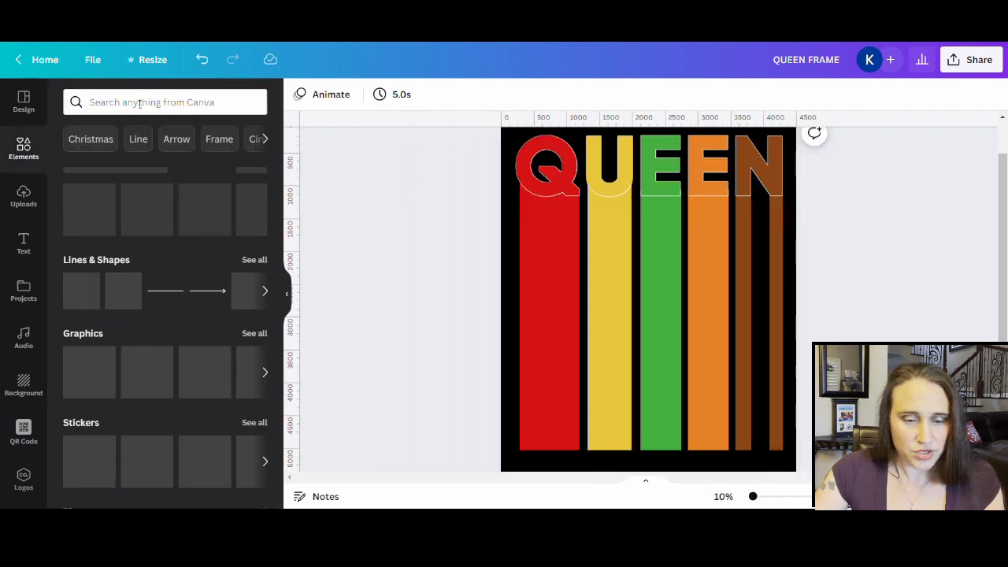
{"action": "left_click", "coordinate": [128, 110]}
{"action": "type", "text": "GRUNGE"}
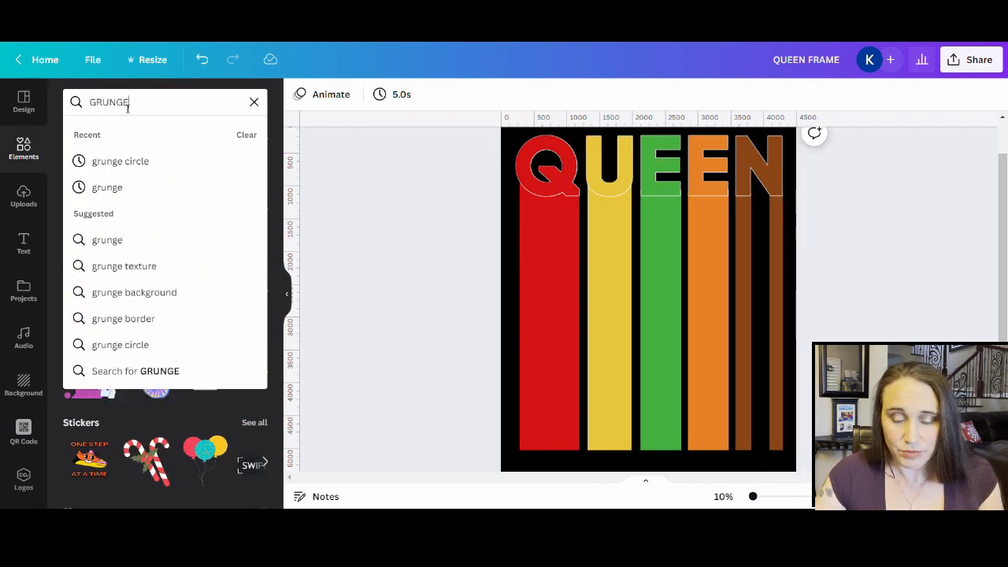
{"action": "key", "text": "Return"}
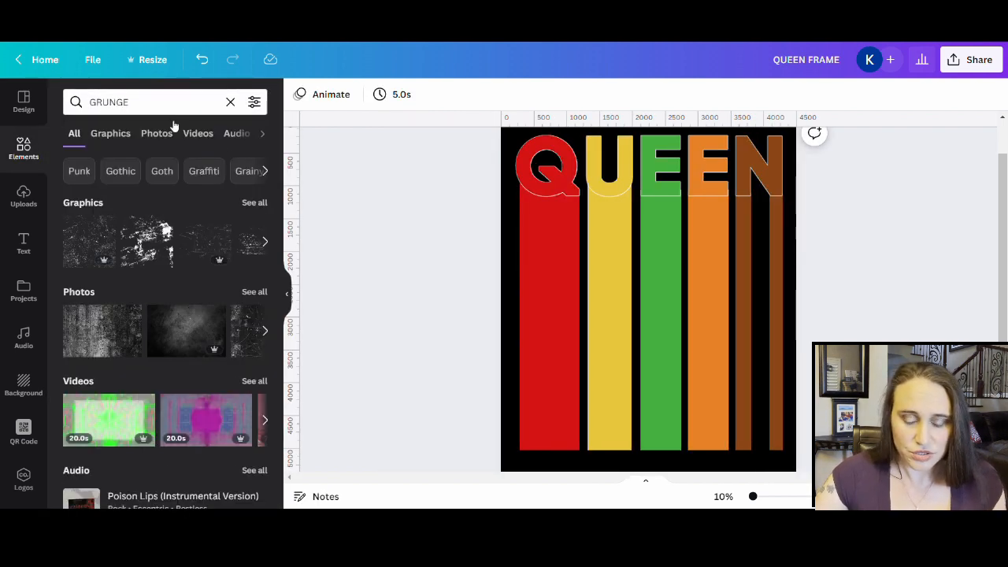
{"action": "left_click", "coordinate": [250, 206]}
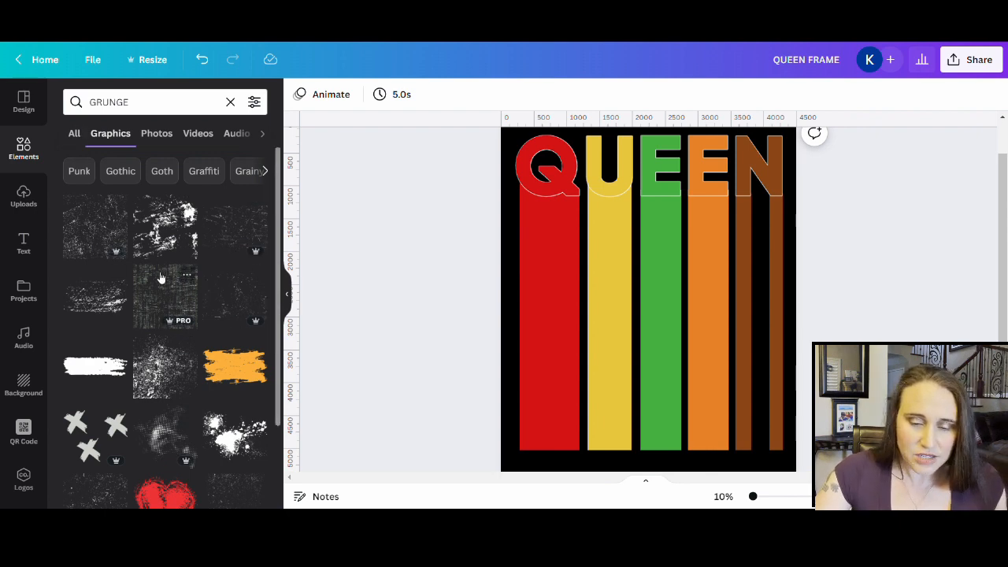
Add the woven, fabric-like grunge texture to the design and recolor it black
{"action": "left_click", "coordinate": [170, 309]}
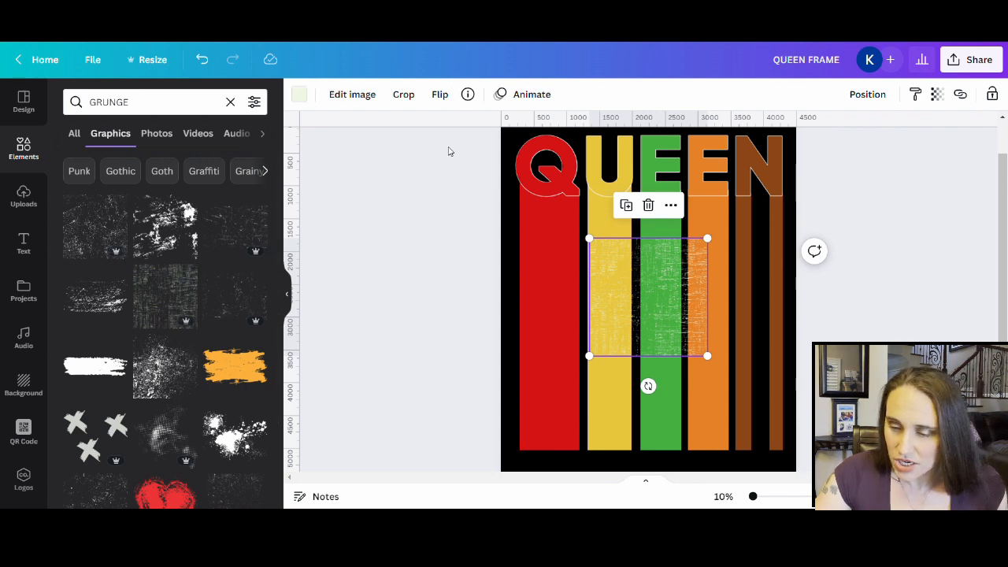
{"action": "left_click", "coordinate": [299, 96]}
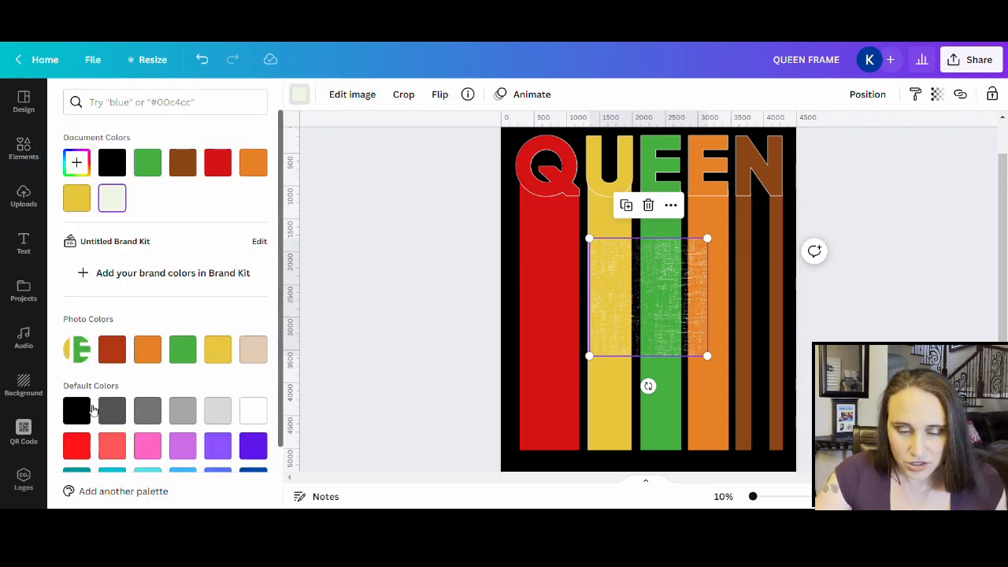
{"action": "left_click", "coordinate": [85, 409]}
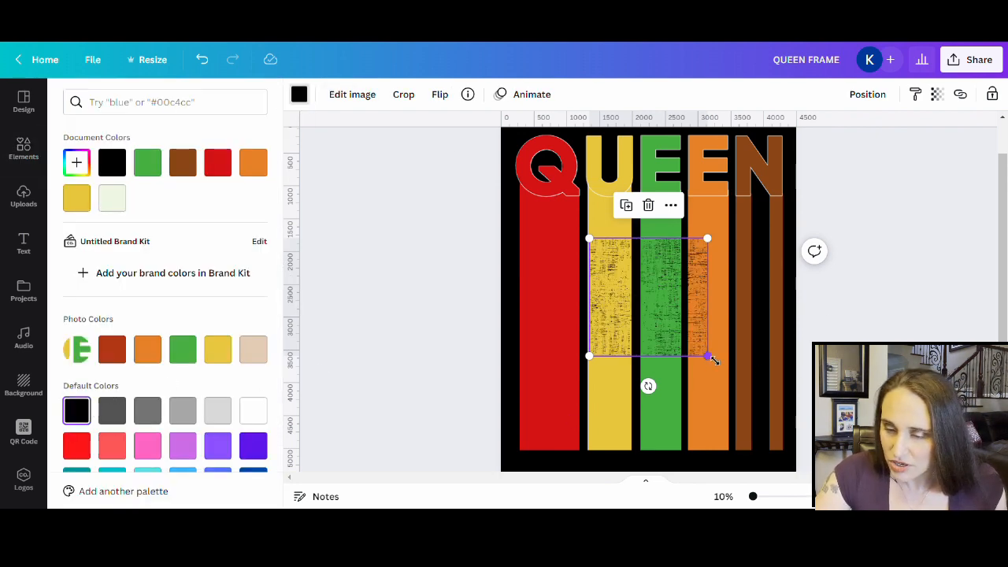
Enlarge and reposition the black grunge texture so it covers all the QUEEN letters and their colored stripes
{"action": "left_click_drag", "start_coordinate": [708, 356], "coordinate": [810, 460]}
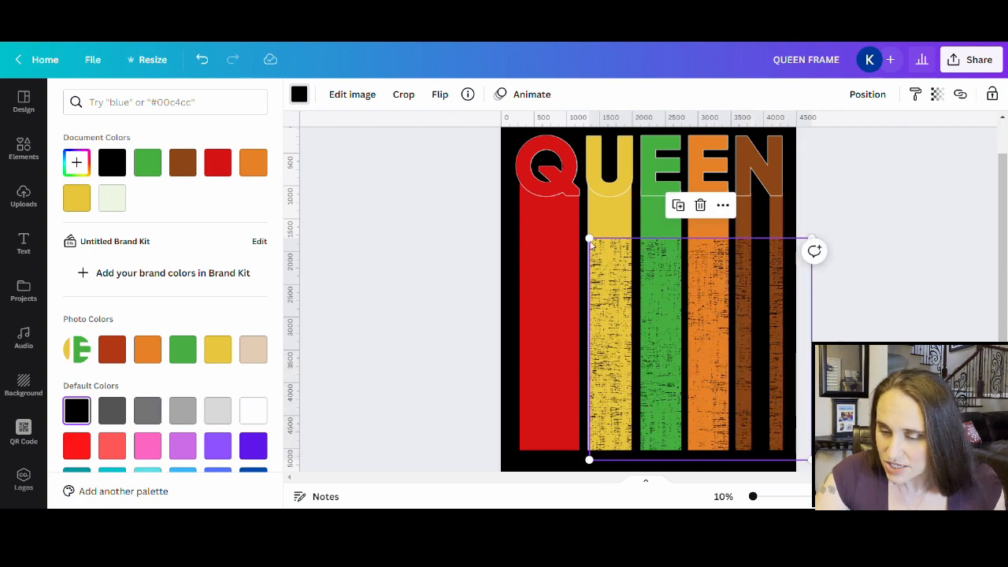
{"action": "left_click_drag", "start_coordinate": [590, 241], "coordinate": [479, 130]}
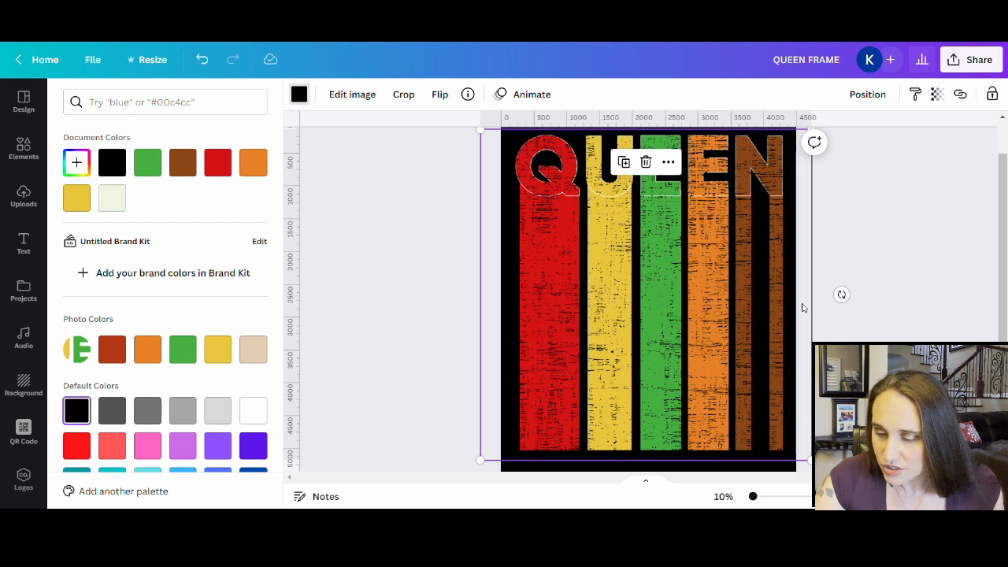
{"action": "scroll", "coordinate": [834, 306], "scroll_direction": "up", "scroll_amount": 1}
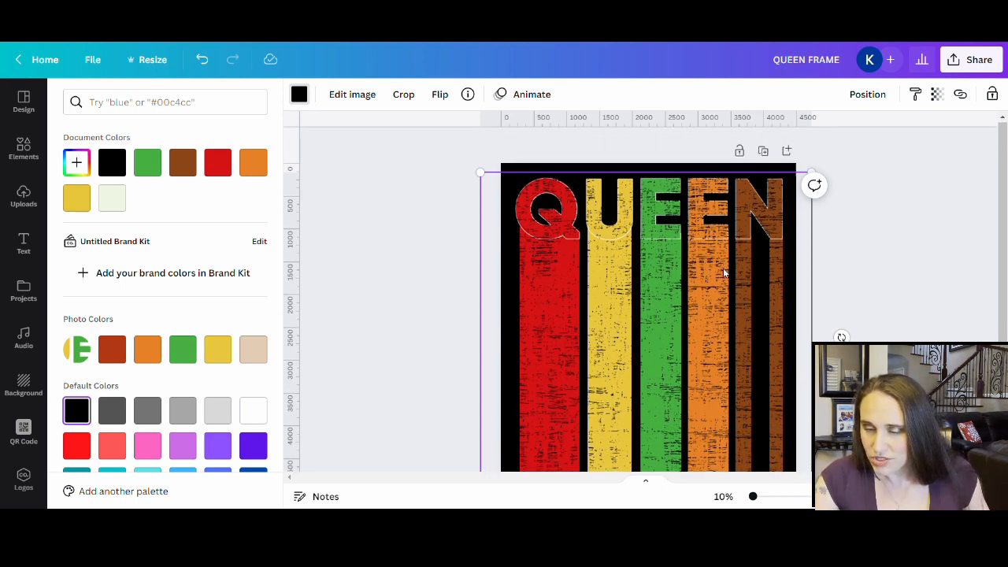
{"action": "scroll", "coordinate": [723, 268], "scroll_direction": "down", "scroll_amount": 3}
{"action": "scroll", "coordinate": [693, 291], "scroll_direction": "up", "scroll_amount": 3}
{"action": "mouse_move", "coordinate": [659, 307]}
{"action": "left_mouse_down"}
{"action": "mouse_move", "coordinate": [677, 307]}
{"action": "mouse_move", "coordinate": [644, 311]}
{"action": "mouse_move", "coordinate": [654, 303]}
{"action": "left_mouse_up"}
{"action": "scroll", "coordinate": [682, 292], "scroll_direction": "down", "scroll_amount": 2}
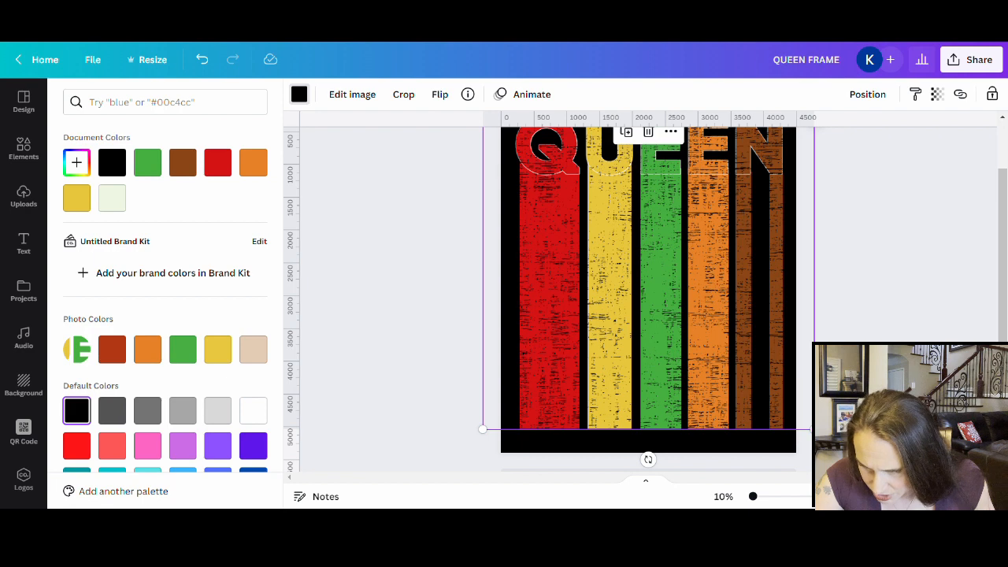
{"action": "left_click", "coordinate": [810, 429]}
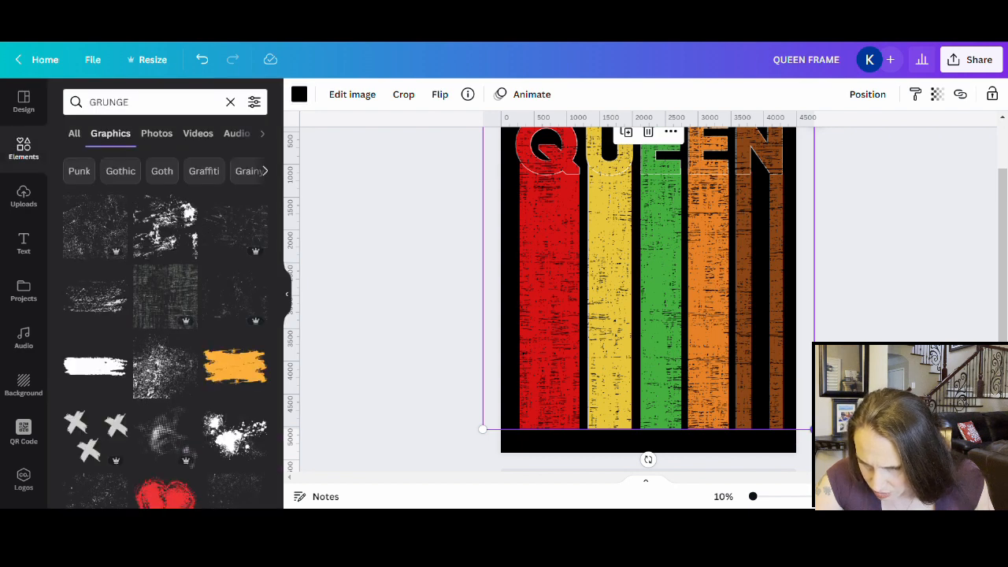
{"action": "scroll", "coordinate": [907, 306], "scroll_direction": "up", "scroll_amount": 2}
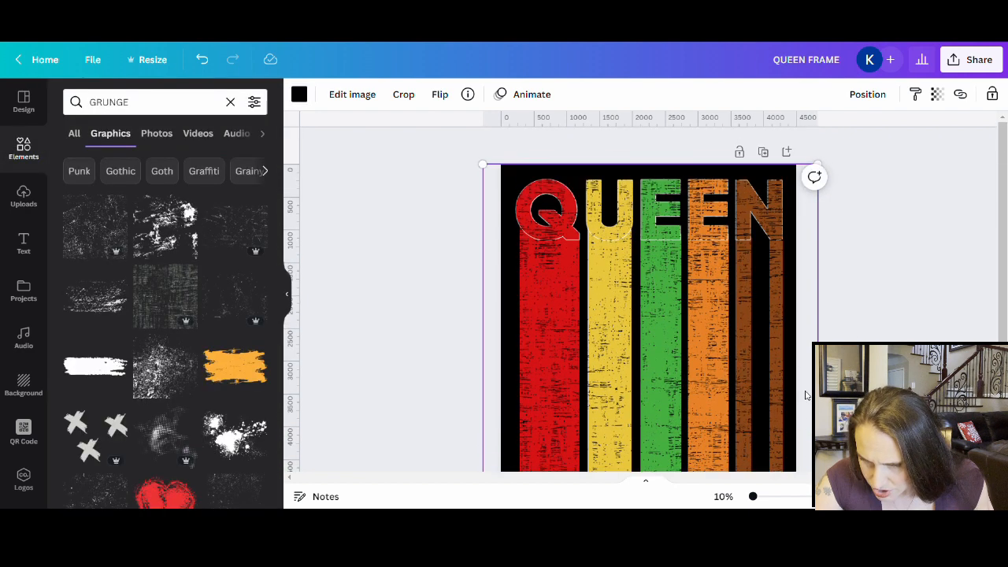
{"action": "left_click", "coordinate": [906, 306]}
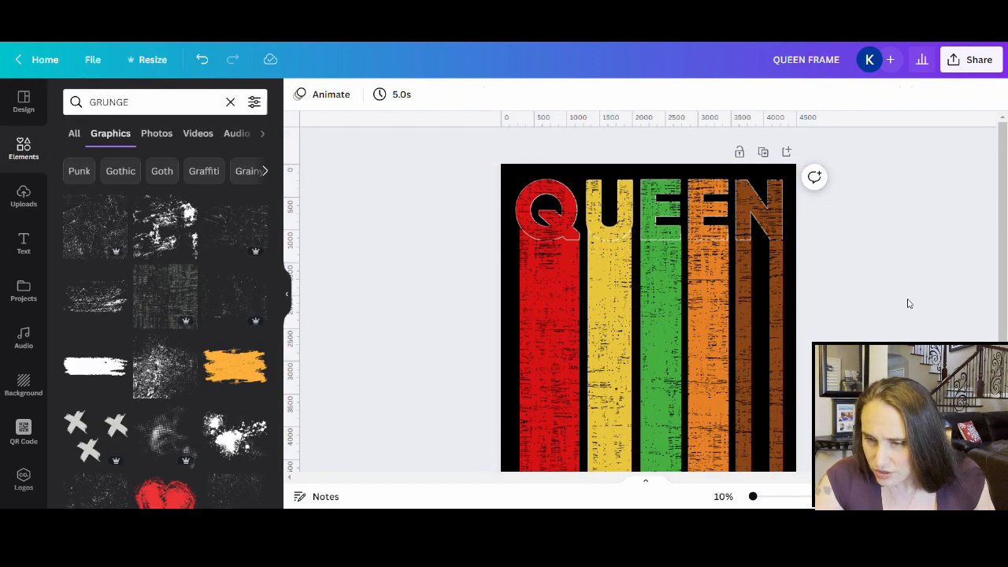
Rename the design as QUEEN MASK
{"action": "left_click", "coordinate": [808, 67]}
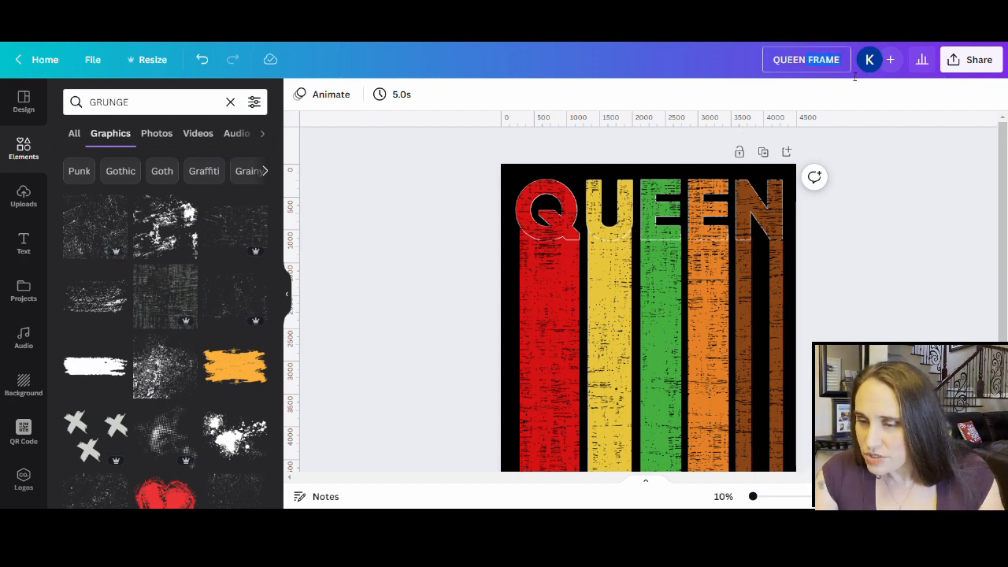
{"action": "key", "text": "BackSpace"}
{"action": "key", "text": "BackSpace"}
{"action": "key", "text": "BackSpace"}
{"action": "key", "text": "BackSpace"}
{"action": "key", "text": "BackSpace"}
{"action": "key", "text": "BackSpace"}
{"action": "type", "text": "MASK"}
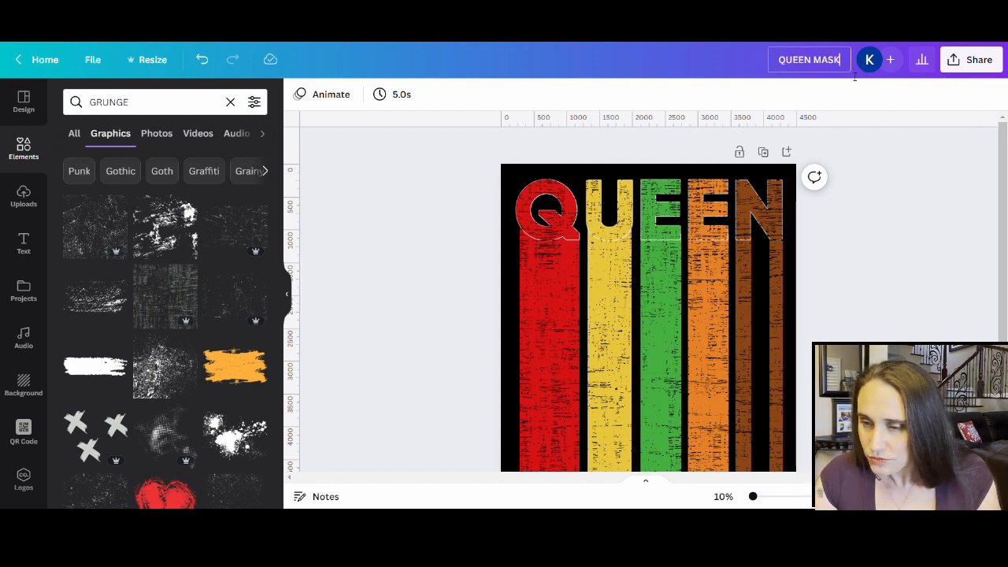
Download the QUEEN MASK design as a PNG at size 1 without a transparent background
{"action": "left_click", "coordinate": [970, 66]}
{"action": "left_click", "coordinate": [780, 375]}
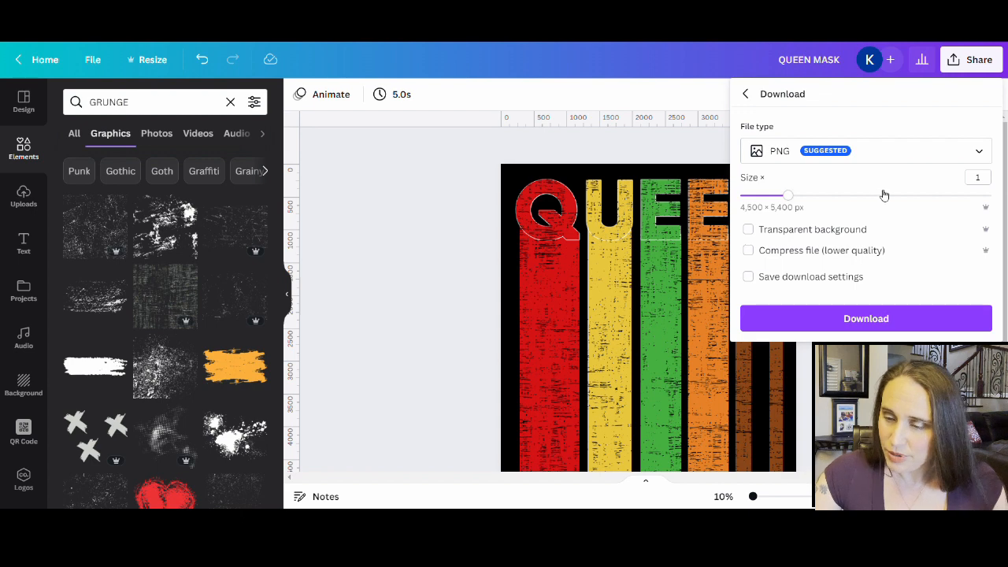
{"action": "left_click", "coordinate": [836, 319]}
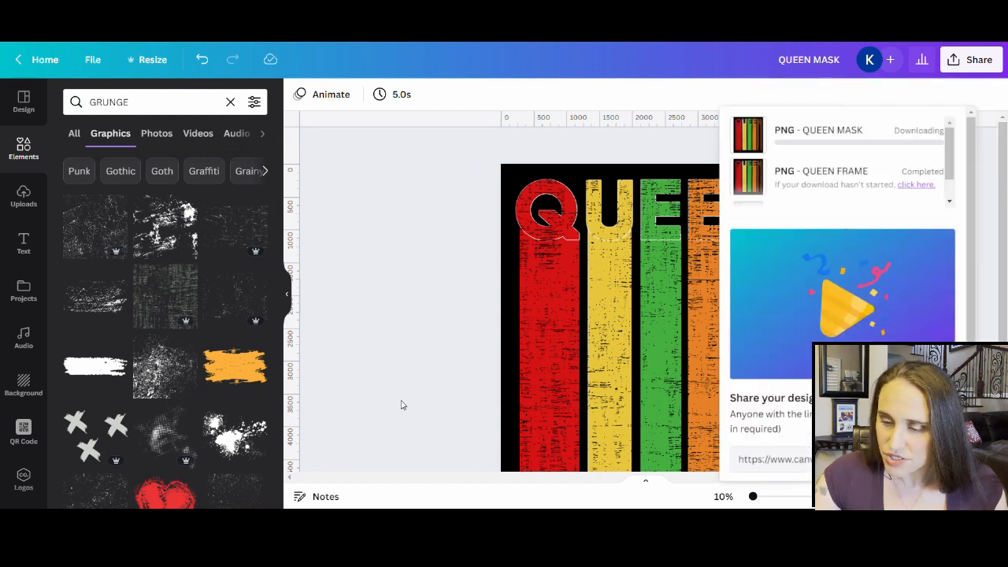
{"action": "left_click", "coordinate": [390, 337]}
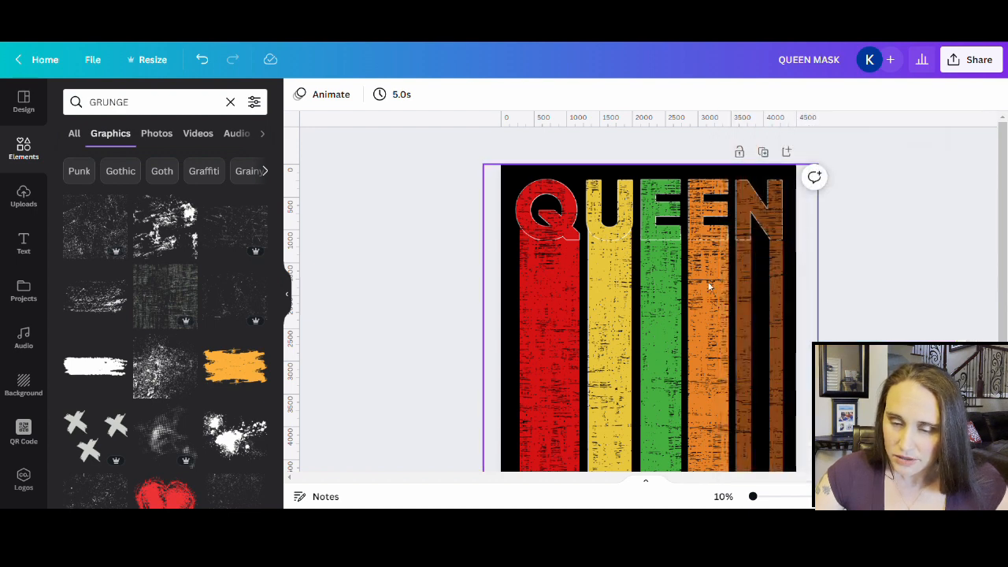
Change the page background color to medium gray and check the texture against it over the whole page
{"action": "scroll", "coordinate": [910, 247], "scroll_direction": "down", "scroll_amount": 2}
{"action": "scroll", "coordinate": [717, 162], "scroll_direction": "up", "scroll_amount": 2}
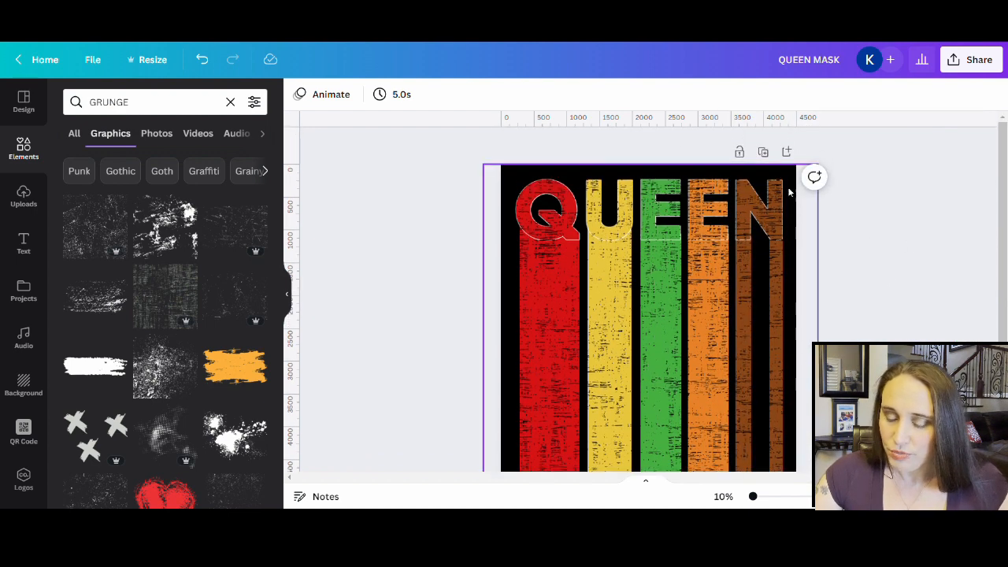
{"action": "scroll", "coordinate": [687, 226], "scroll_direction": "down", "scroll_amount": 2}
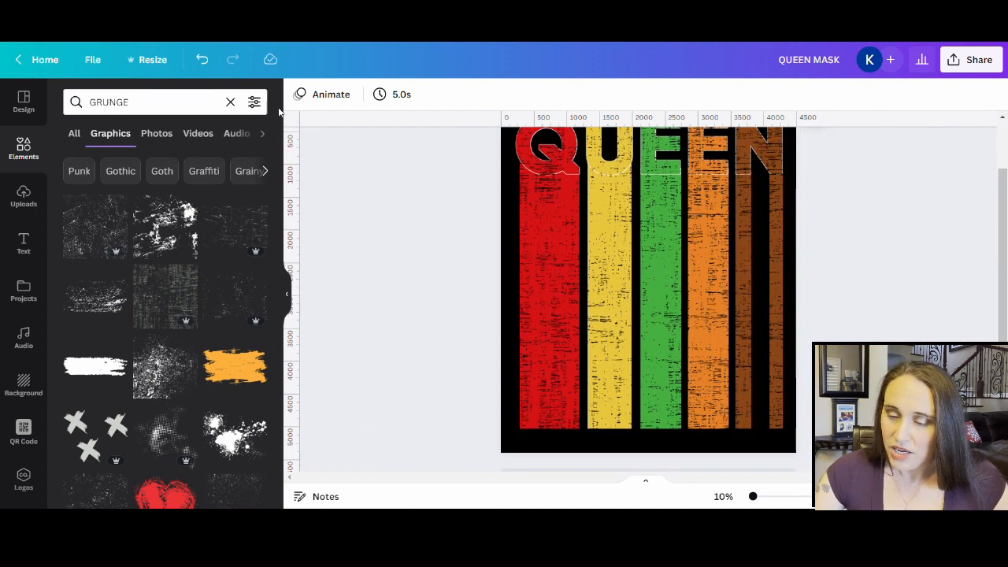
{"action": "left_click", "coordinate": [772, 446]}
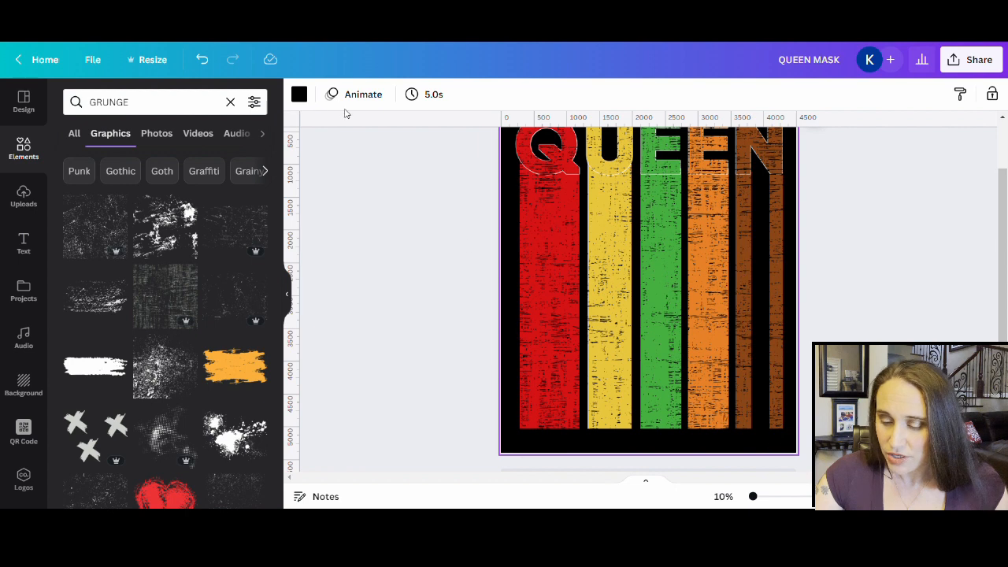
{"action": "left_click", "coordinate": [300, 95]}
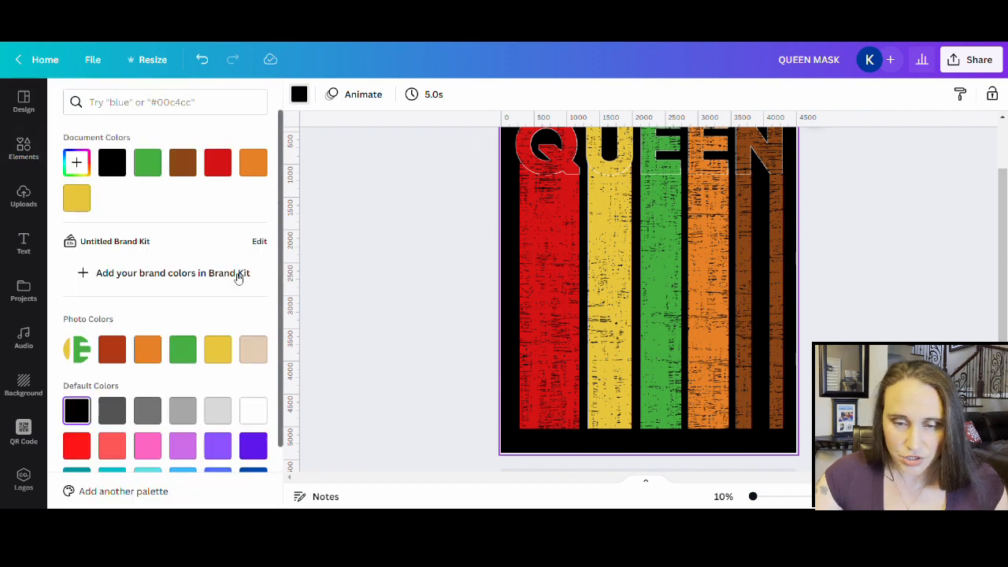
{"action": "left_click", "coordinate": [148, 410]}
{"action": "scroll", "coordinate": [763, 310], "scroll_direction": "up", "scroll_amount": 2}
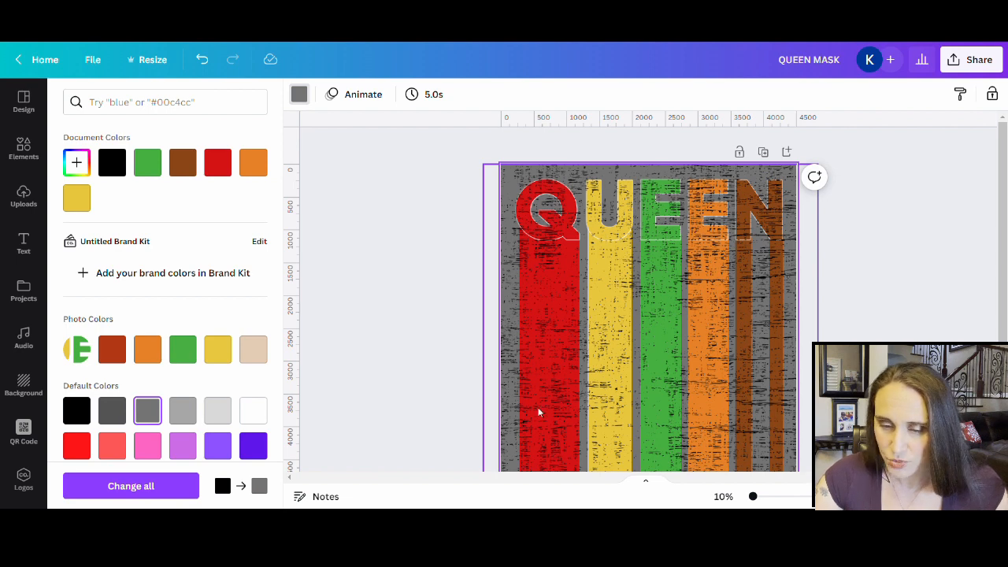
{"action": "scroll", "coordinate": [768, 236], "scroll_direction": "down", "scroll_amount": 2}
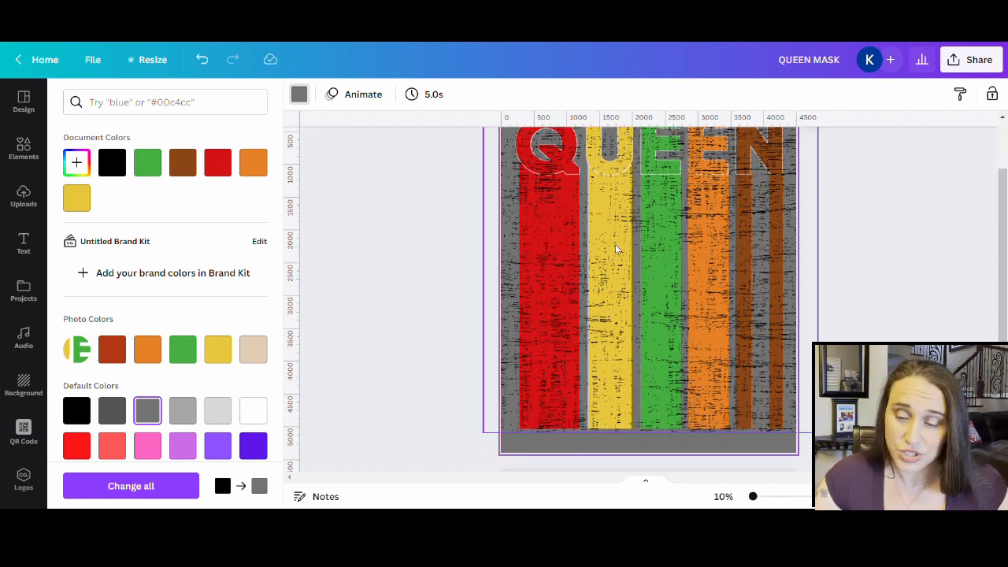
{"action": "scroll", "coordinate": [683, 378], "scroll_direction": "up", "scroll_amount": 2}
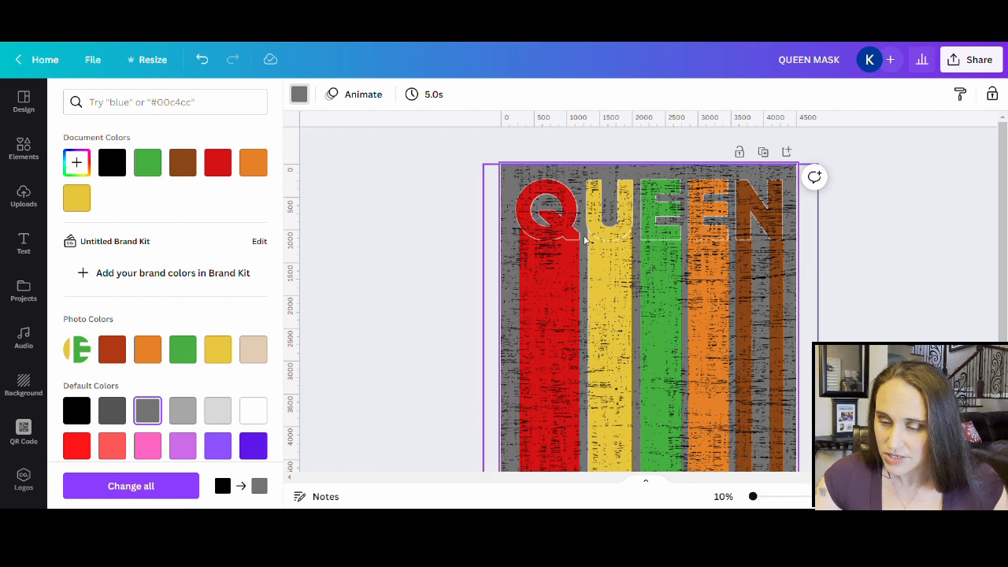
{"action": "scroll", "coordinate": [720, 333], "scroll_direction": "down", "scroll_amount": 2}
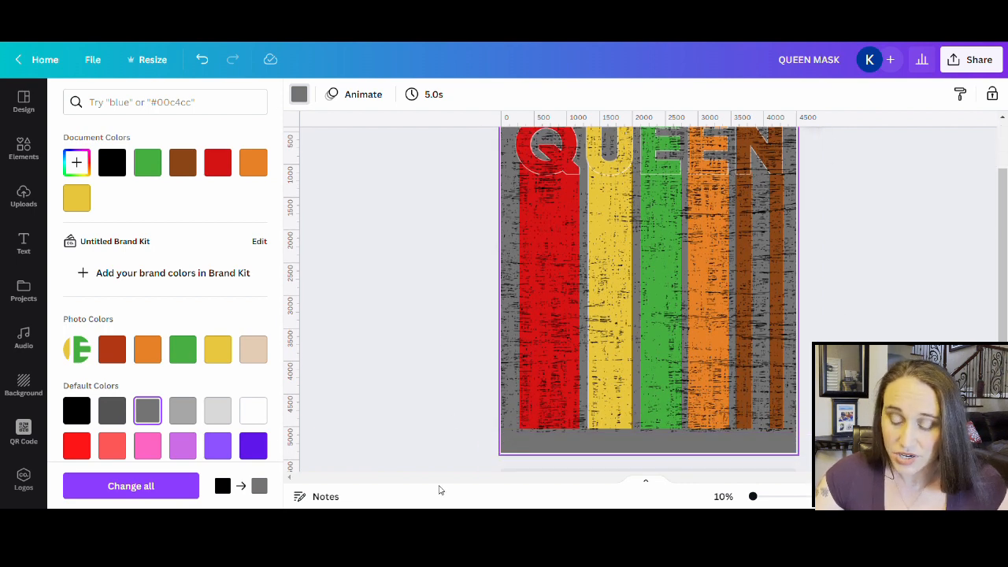
{"action": "left_click", "coordinate": [415, 331]}
{"action": "scroll", "coordinate": [829, 228], "scroll_direction": "up", "scroll_amount": 2}
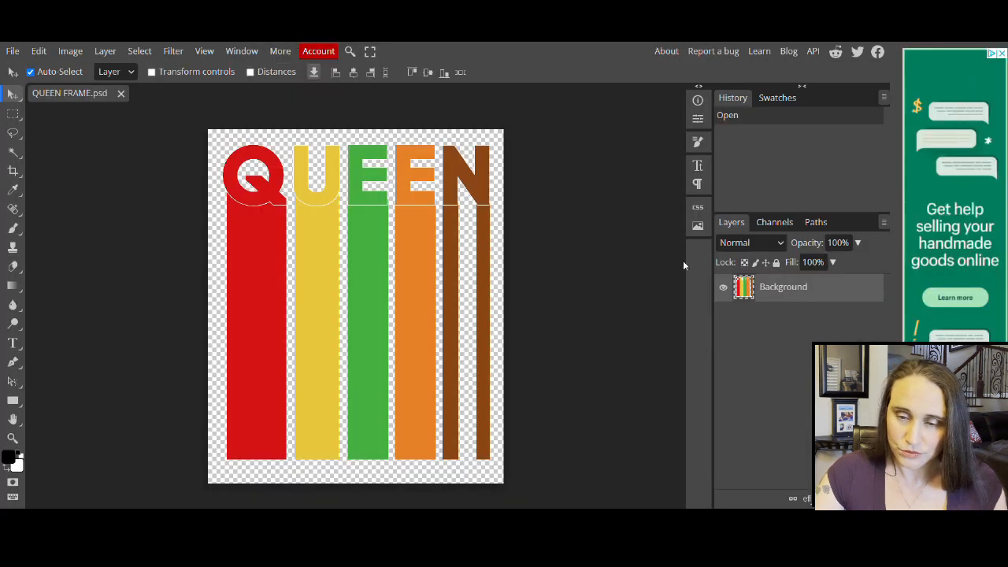
In Photopea, place the QUEEN MASK image into the QUEEN FRAME document and clip it to the Background layer
{"action": "left_click", "coordinate": [14, 52]}
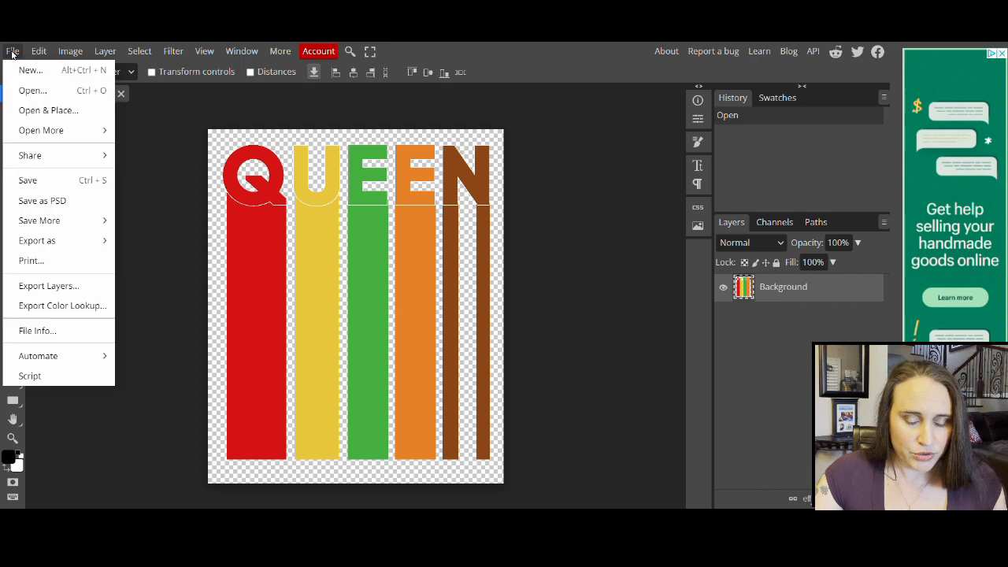
{"action": "left_click", "coordinate": [55, 111]}
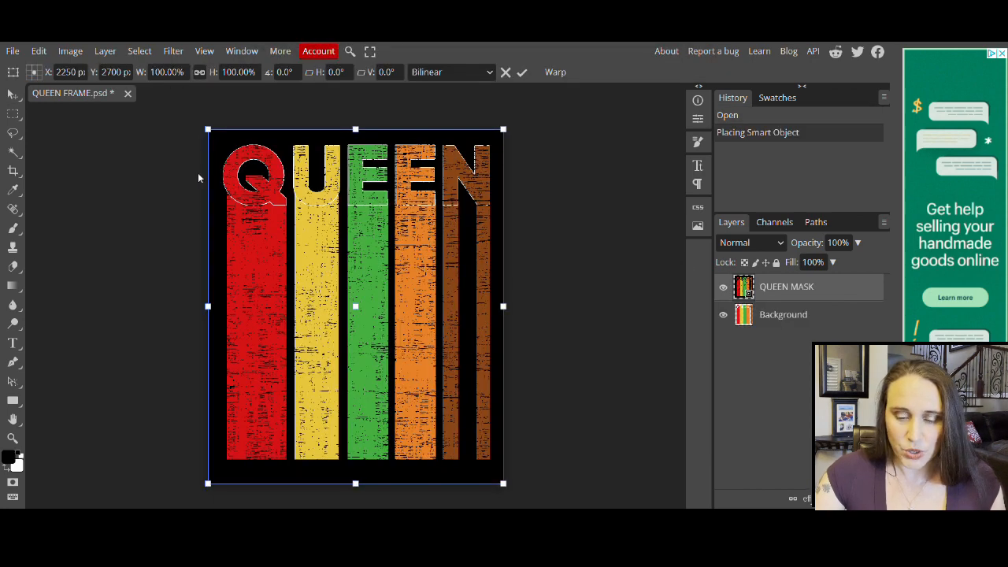
{"action": "left_click", "coordinate": [102, 51]}
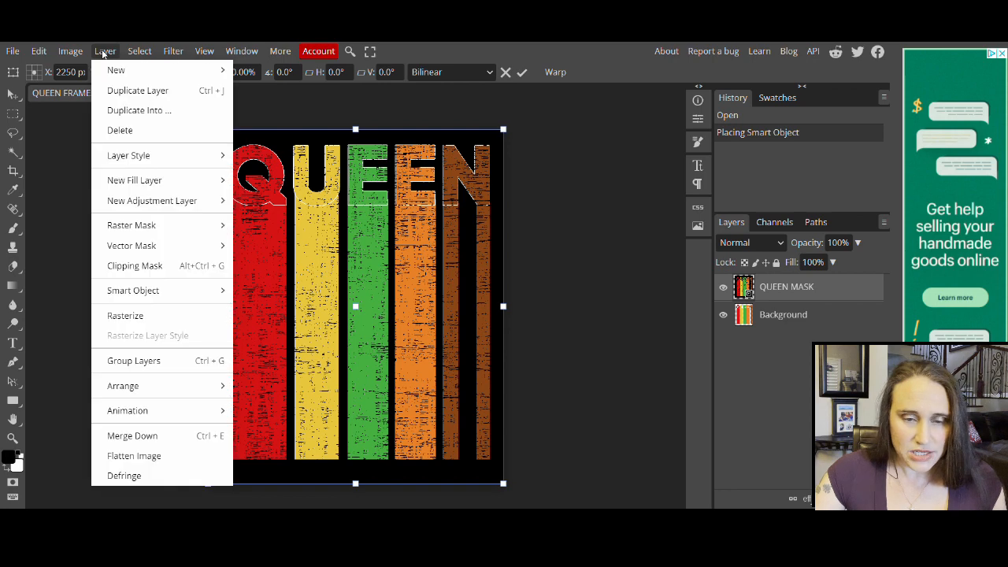
{"action": "left_click", "coordinate": [129, 266]}
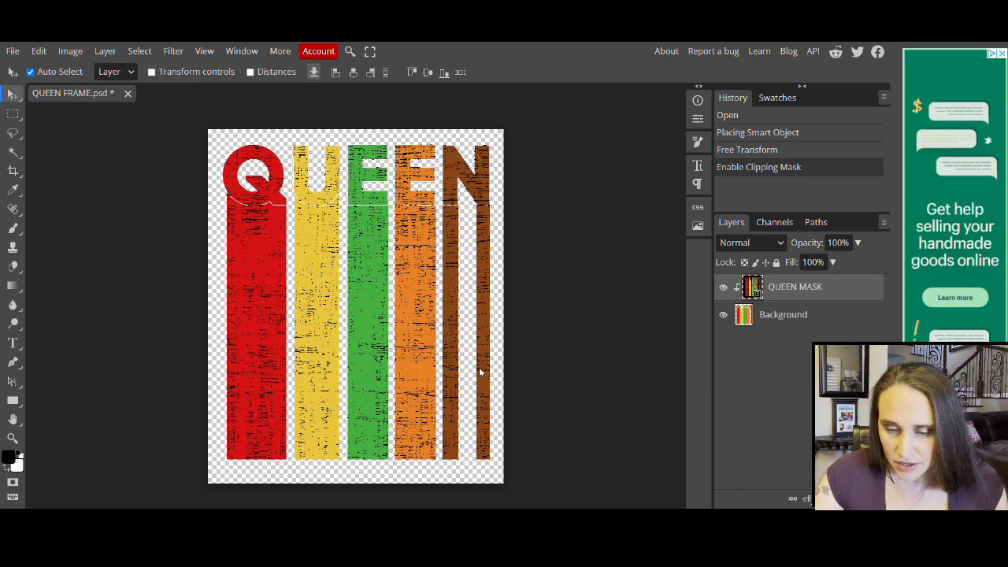
Export the clipped design as a PNG named QUEEN GRUNGE
{"action": "left_click", "coordinate": [12, 50]}
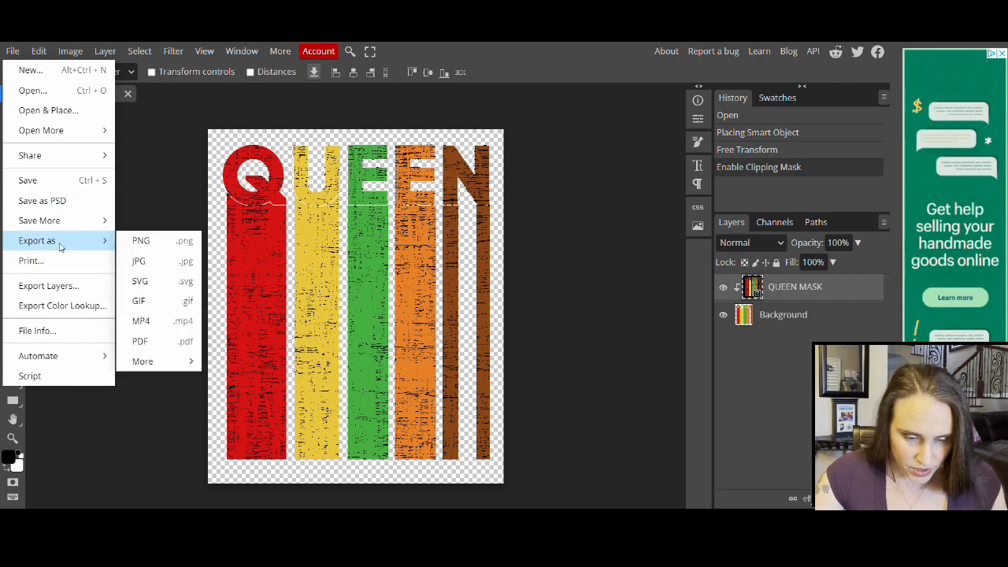
{"action": "left_click", "coordinate": [142, 242]}
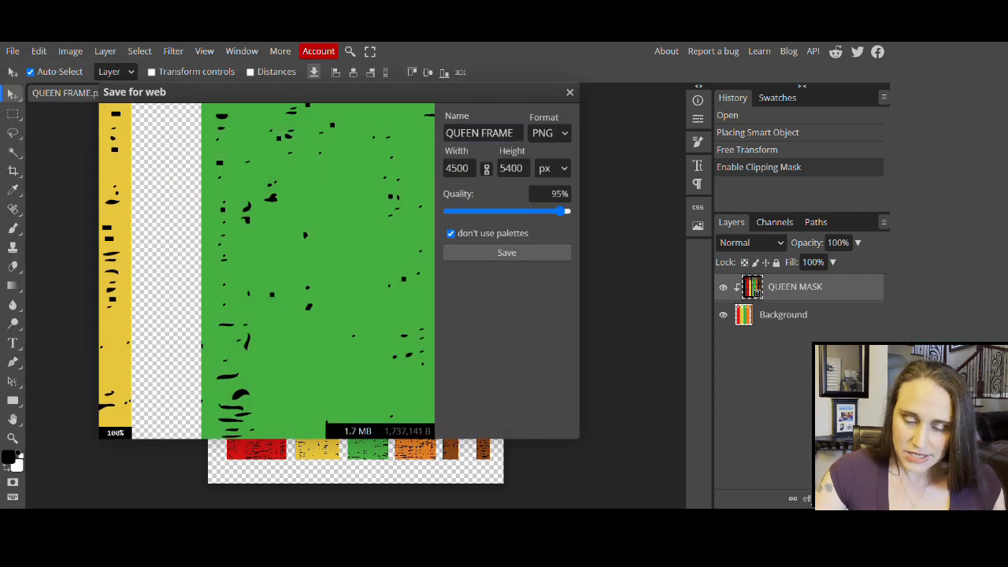
{"action": "left_click_drag", "start_coordinate": [481, 133], "coordinate": [593, 143]}
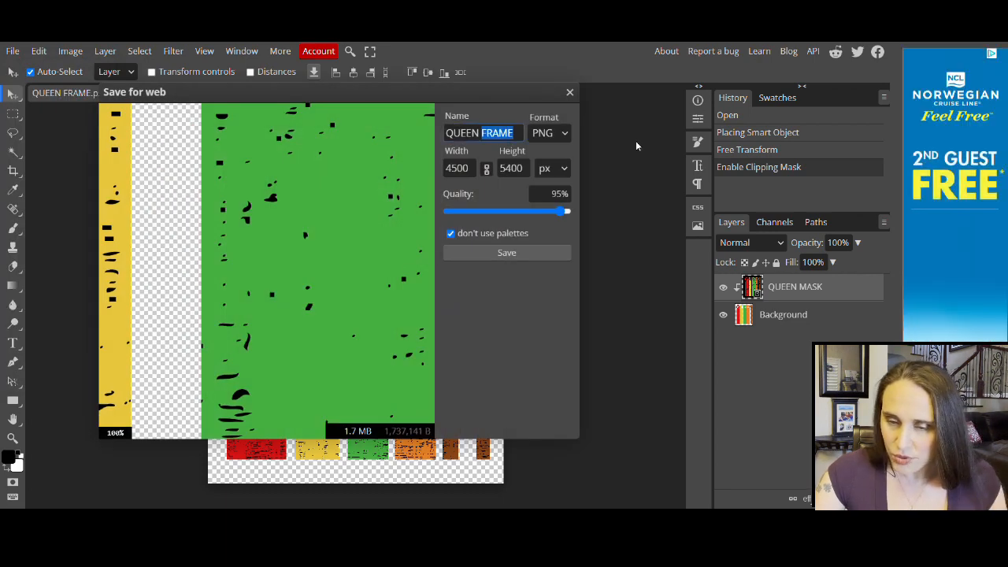
{"action": "type", "text": "GRUNGE"}
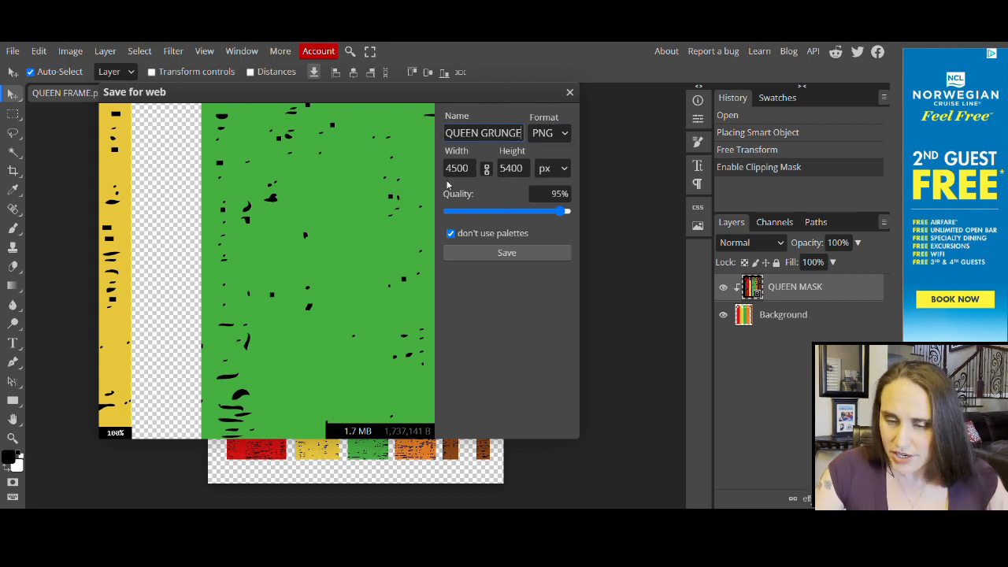
{"action": "left_click", "coordinate": [508, 253]}
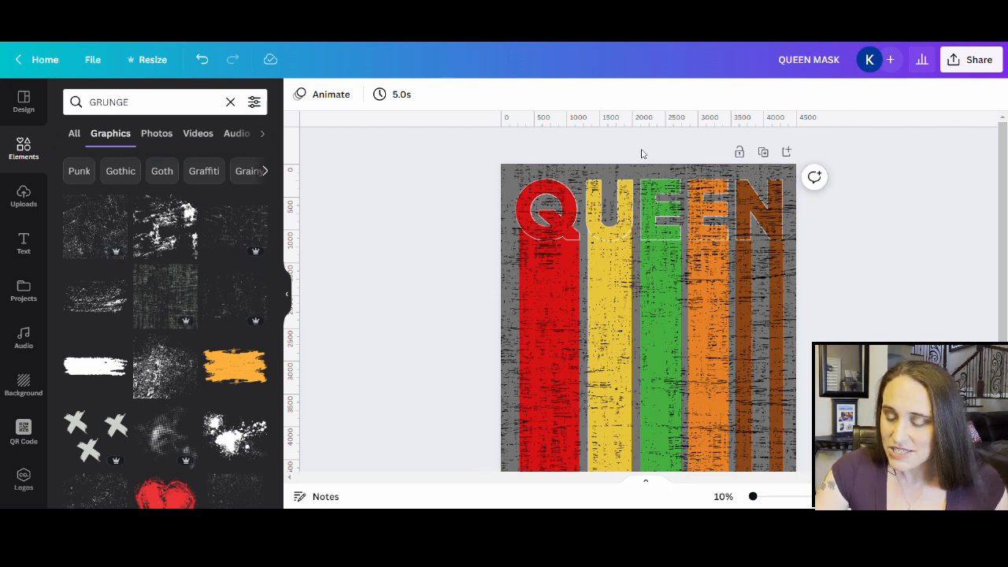
Back in Canva, try a duplicate of the page without the grunge texture and delete that duplicate page
{"action": "scroll", "coordinate": [723, 446], "scroll_direction": "down", "scroll_amount": 2}
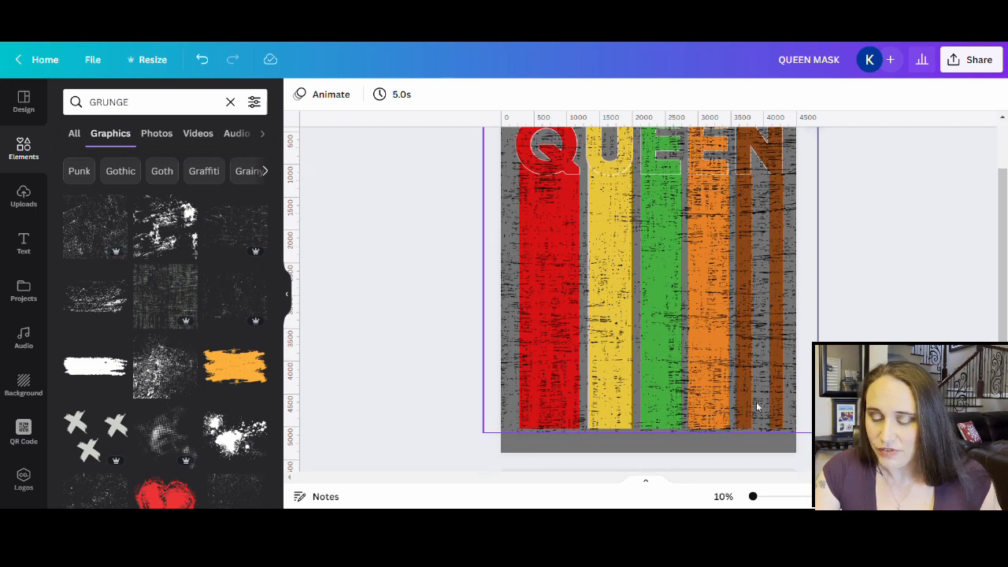
{"action": "scroll", "coordinate": [750, 406], "scroll_direction": "up", "scroll_amount": 2}
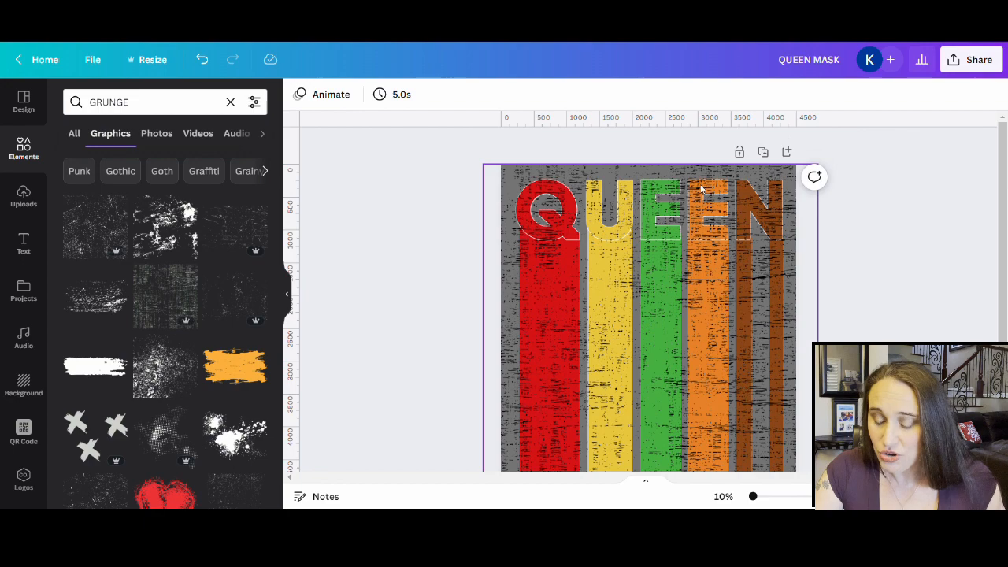
{"action": "left_click", "coordinate": [764, 153]}
{"action": "scroll", "coordinate": [744, 340], "scroll_direction": "down", "scroll_amount": 5}
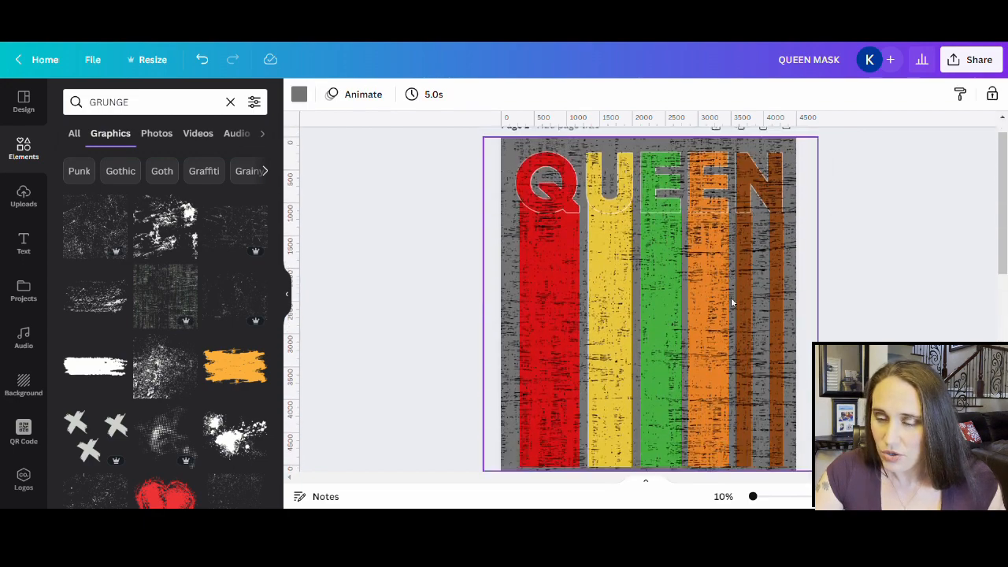
{"action": "key", "text": "Delete"}
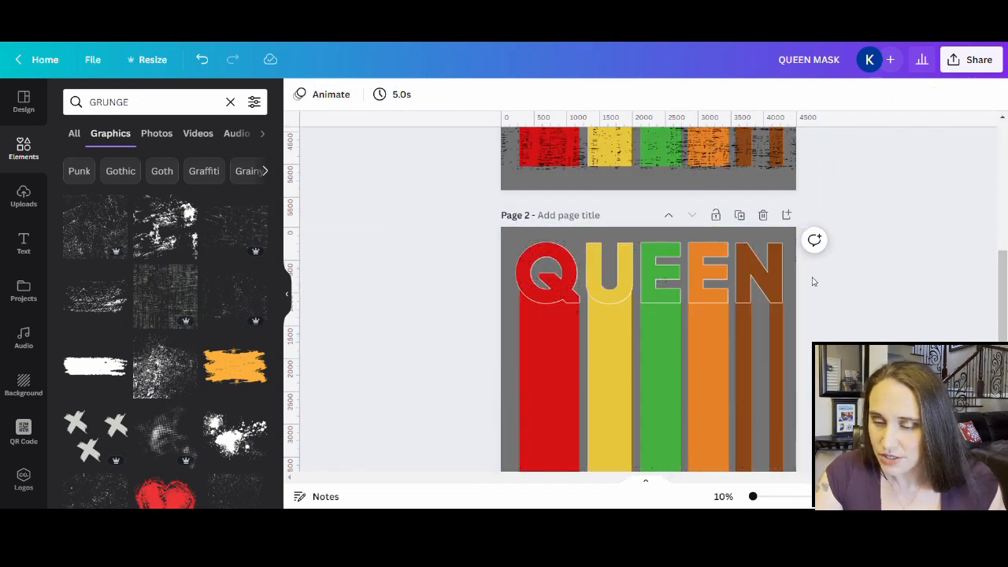
{"action": "left_click", "coordinate": [762, 216]}
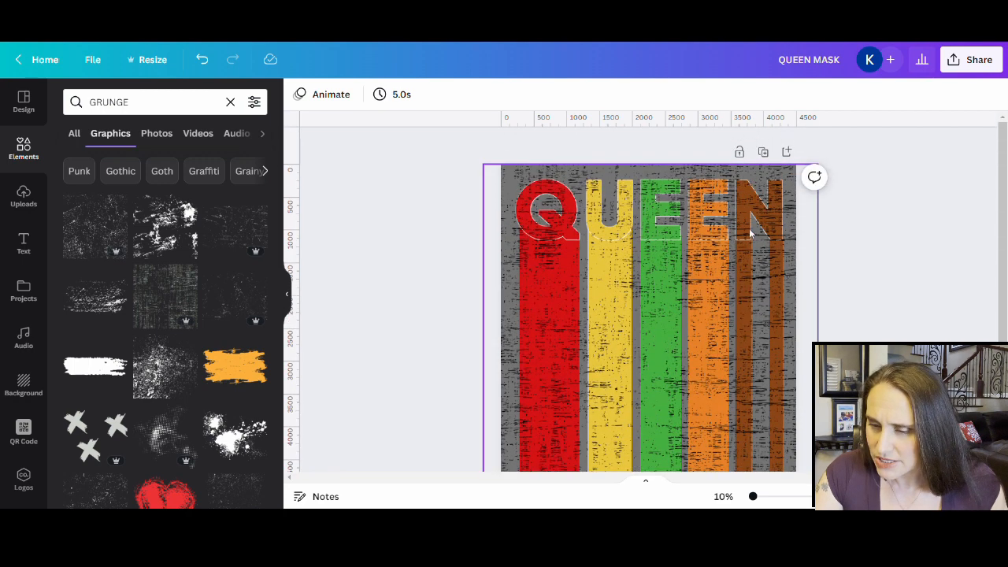
Add a second blank page with the gray background below the QUEEN page
{"action": "left_click", "coordinate": [571, 445]}
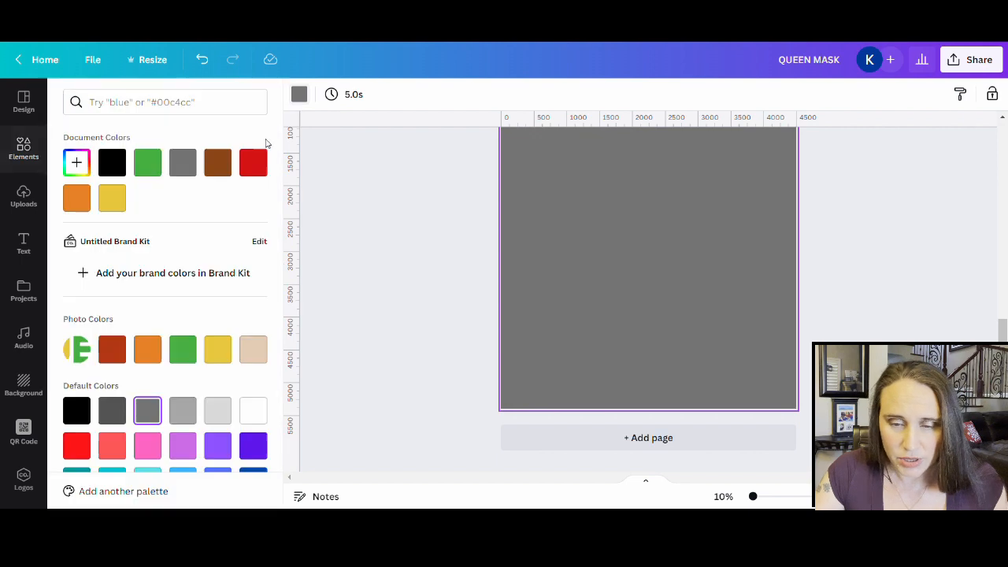
{"action": "left_click", "coordinate": [299, 94]}
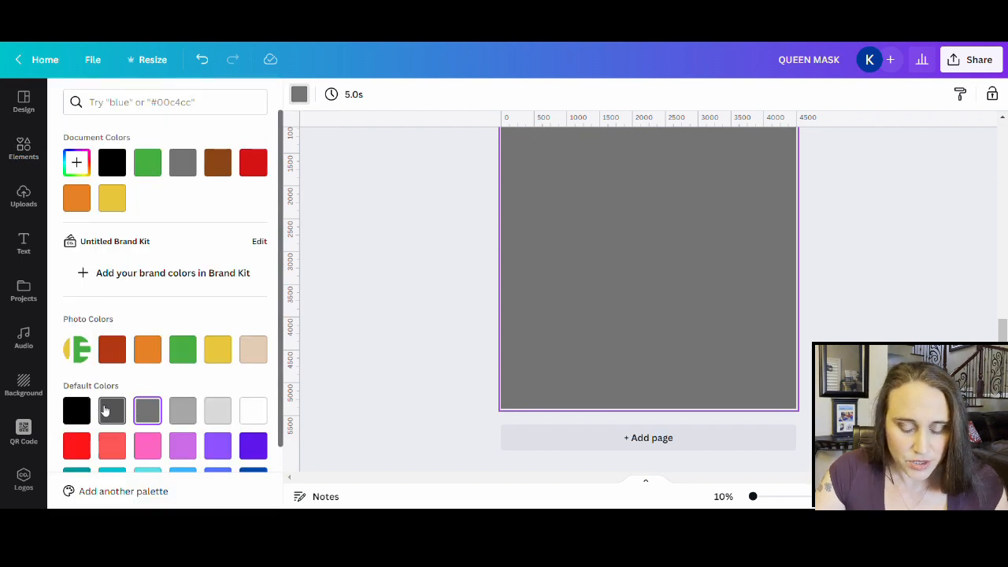
{"action": "left_click", "coordinate": [549, 306]}
{"action": "scroll", "coordinate": [549, 306], "scroll_direction": "up", "scroll_amount": 3}
{"action": "scroll", "coordinate": [622, 376], "scroll_direction": "down", "scroll_amount": 3}
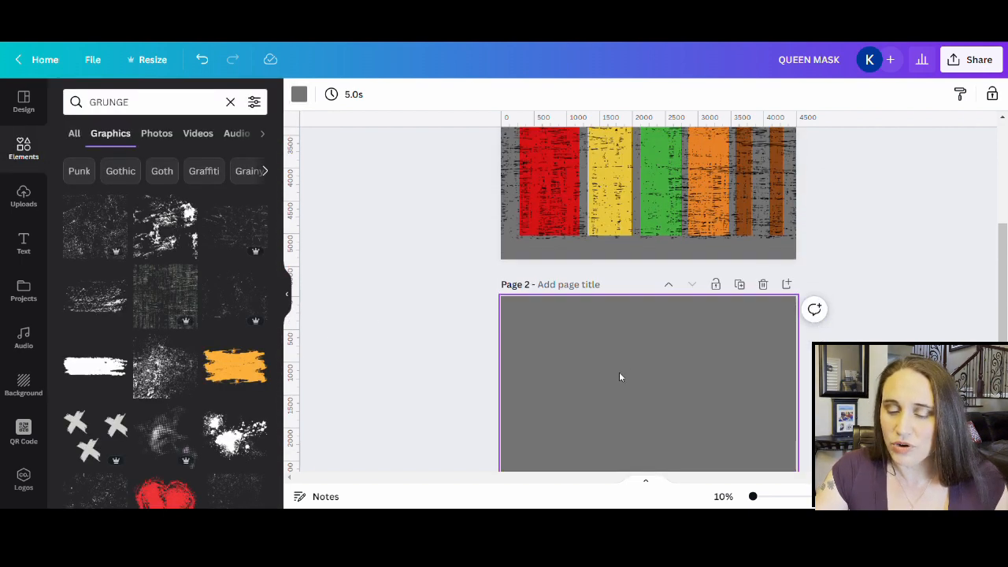
{"action": "scroll", "coordinate": [607, 328], "scroll_direction": "up", "scroll_amount": 3}
{"action": "scroll", "coordinate": [607, 328], "scroll_direction": "up", "scroll_amount": 2}
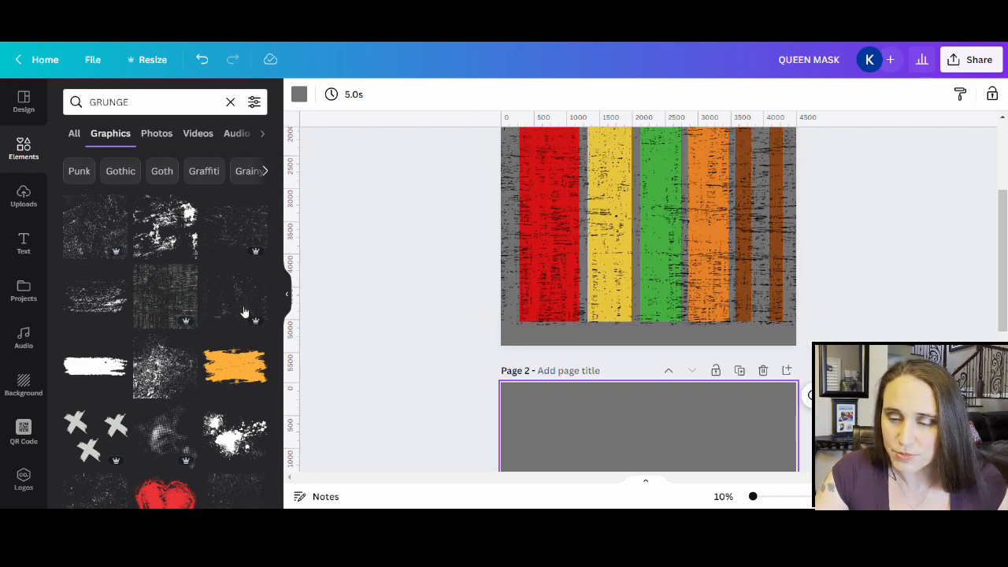
Upload the distressed QUEEN PNG exported from Photopea and place it on page 2
{"action": "left_click", "coordinate": [23, 195]}
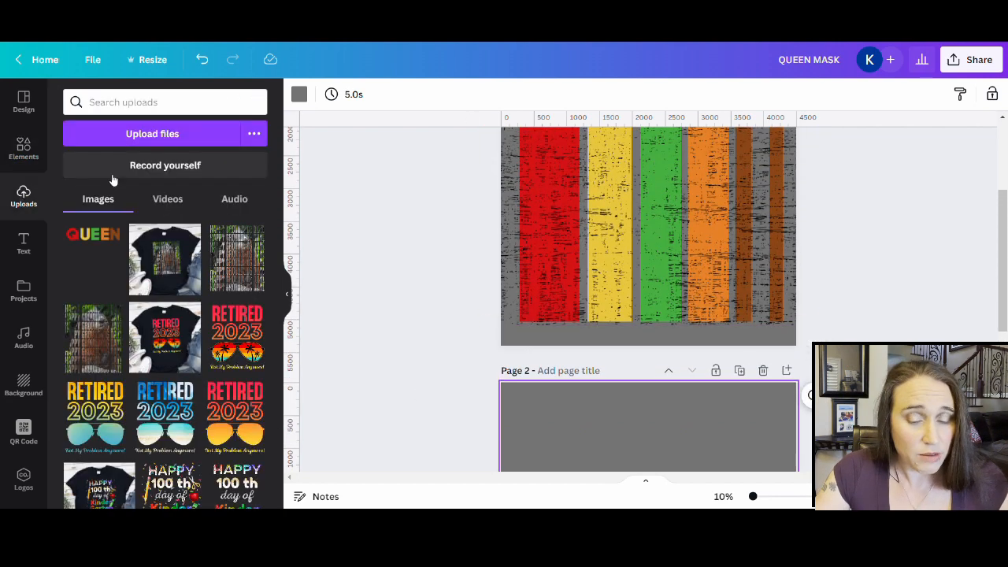
{"action": "left_click", "coordinate": [162, 134]}
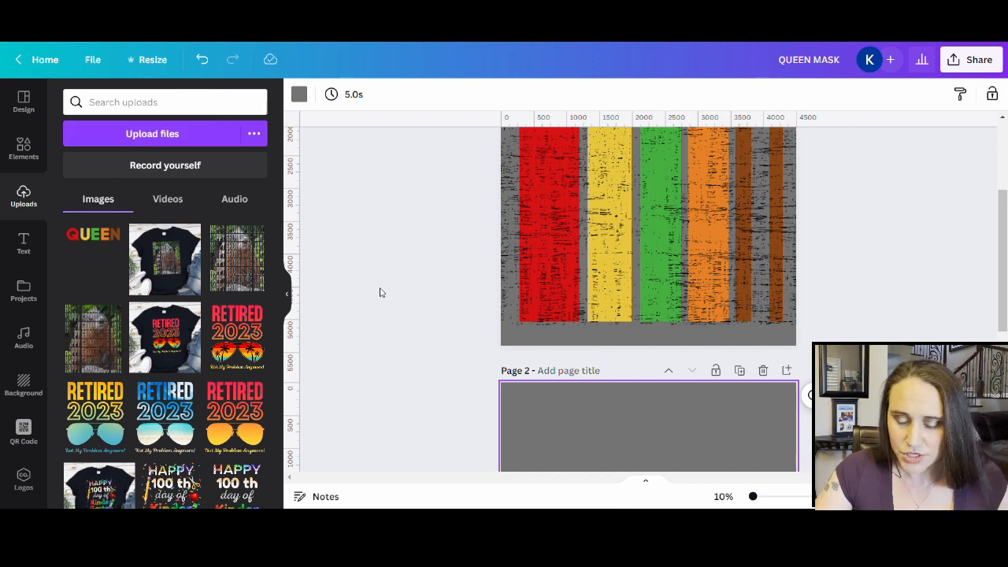
{"action": "scroll", "coordinate": [362, 274], "scroll_direction": "down", "scroll_amount": 5}
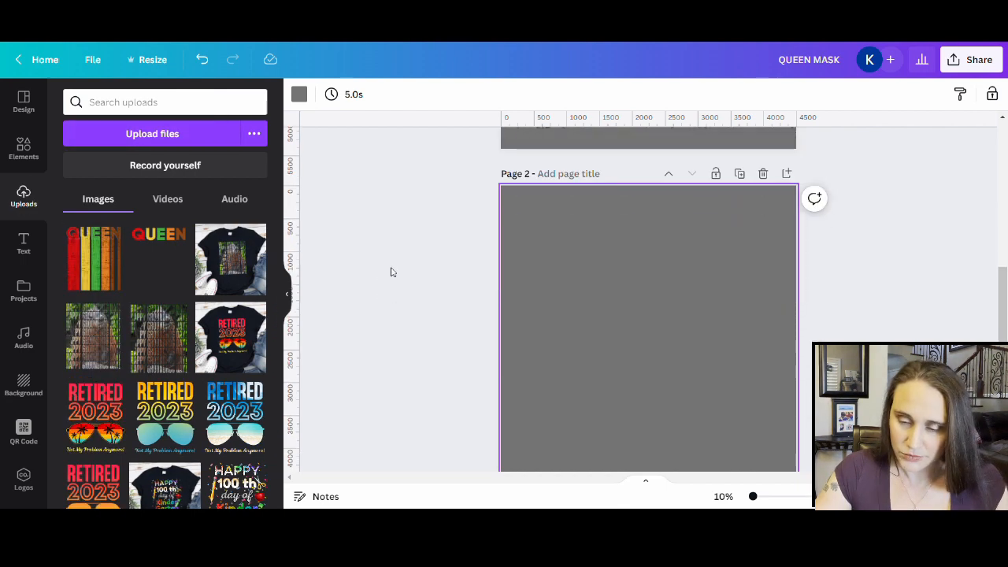
{"action": "left_click", "coordinate": [93, 256]}
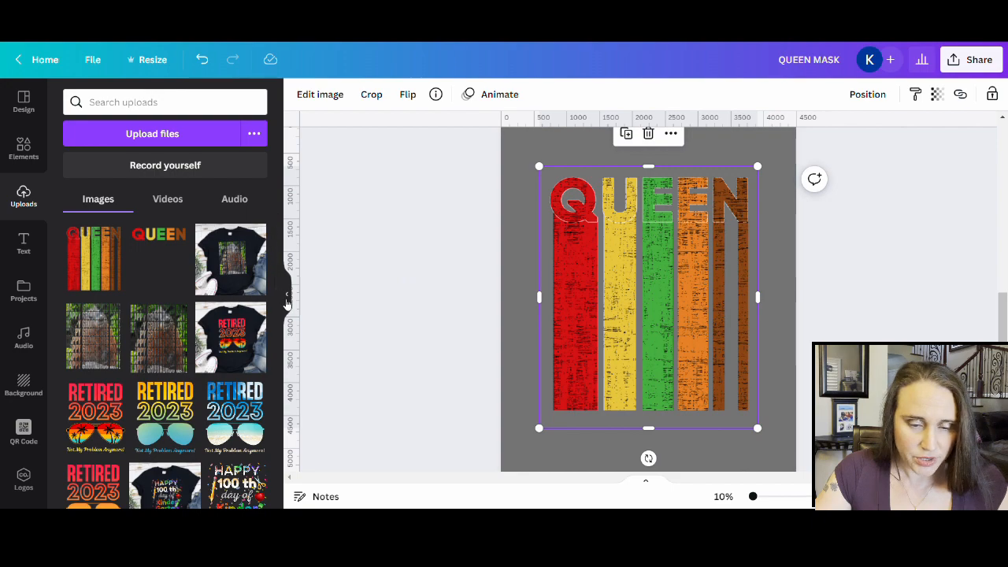
{"action": "left_click", "coordinate": [287, 293]}
{"action": "left_click", "coordinate": [422, 289]}
Align the distressed QUEEN image with the top-left corner of page 2 and enlarge it to nearly fill the page
{"action": "scroll", "coordinate": [510, 350], "scroll_direction": "up", "scroll_amount": 2}
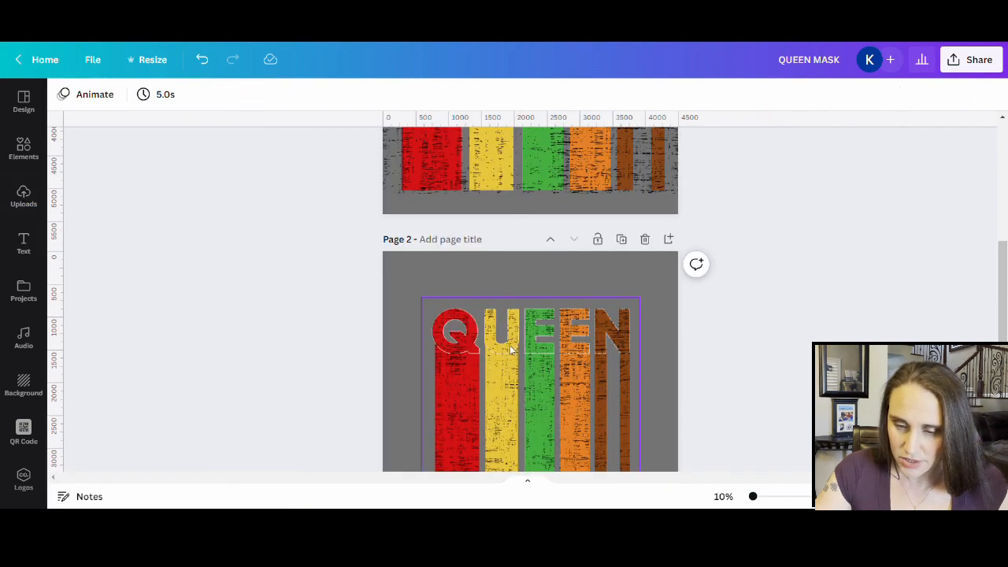
{"action": "scroll", "coordinate": [533, 368], "scroll_direction": "up", "scroll_amount": 5}
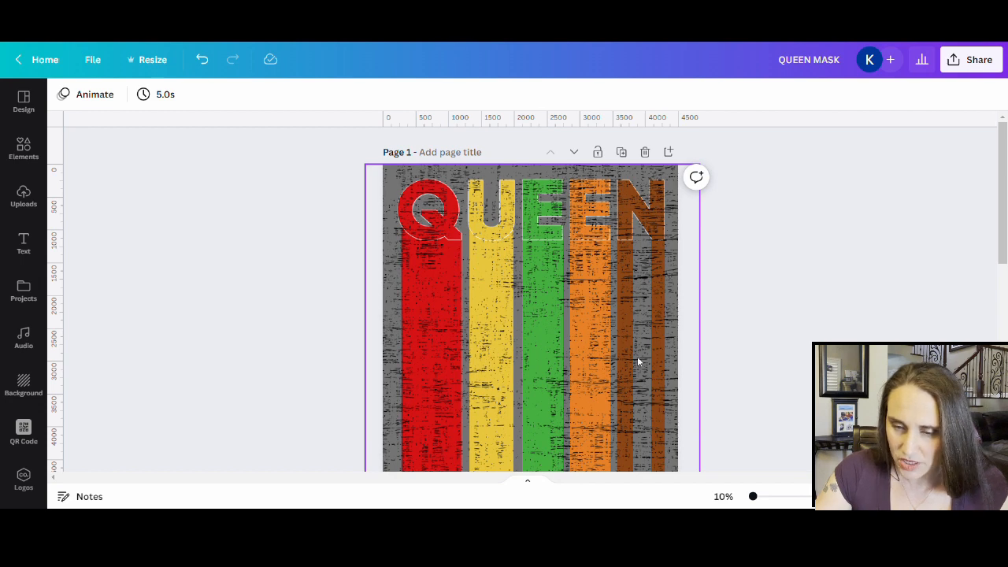
{"action": "scroll", "coordinate": [540, 329], "scroll_direction": "down", "scroll_amount": 5}
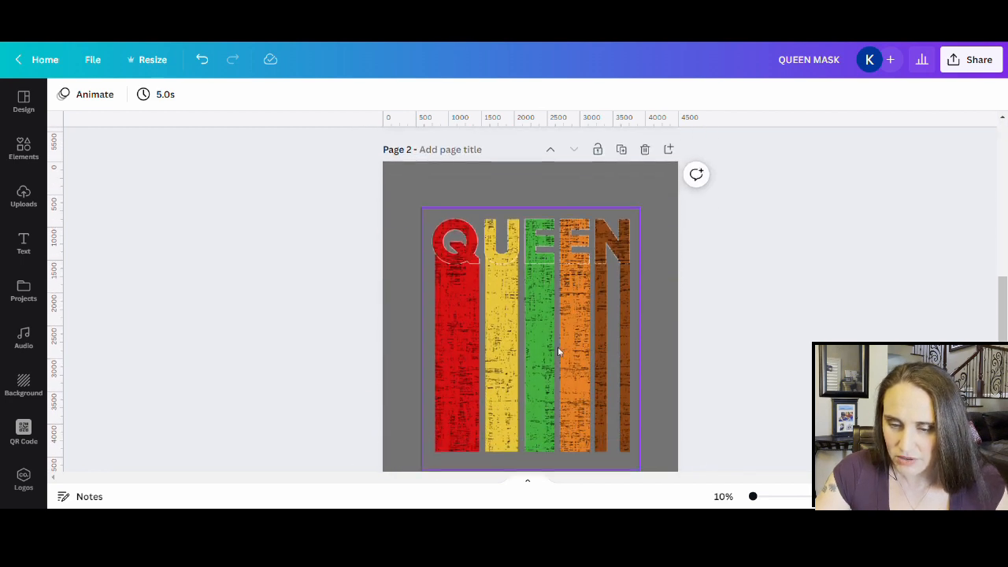
{"action": "left_click_drag", "start_coordinate": [557, 351], "coordinate": [518, 303]}
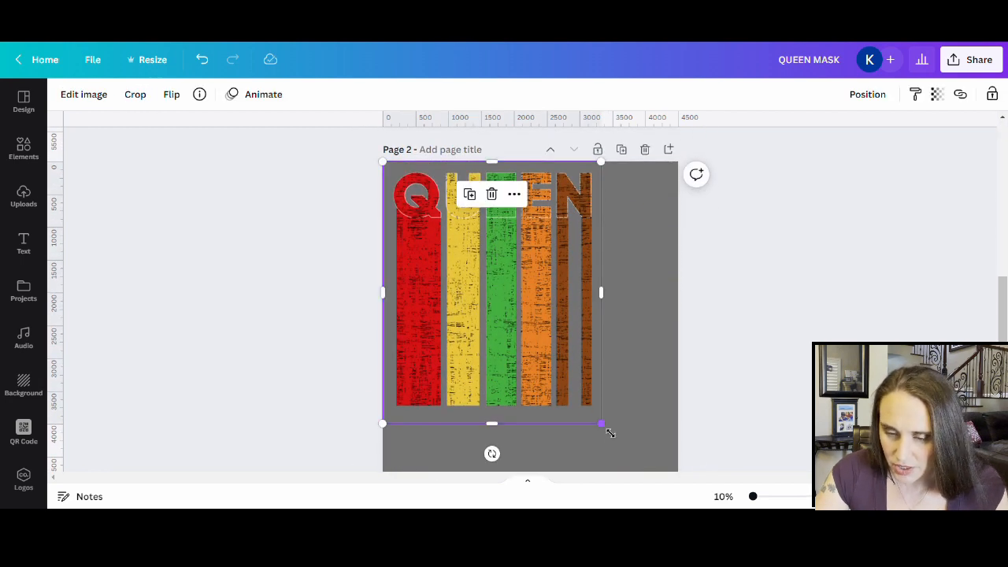
{"action": "left_click_drag", "start_coordinate": [610, 432], "coordinate": [671, 486]}
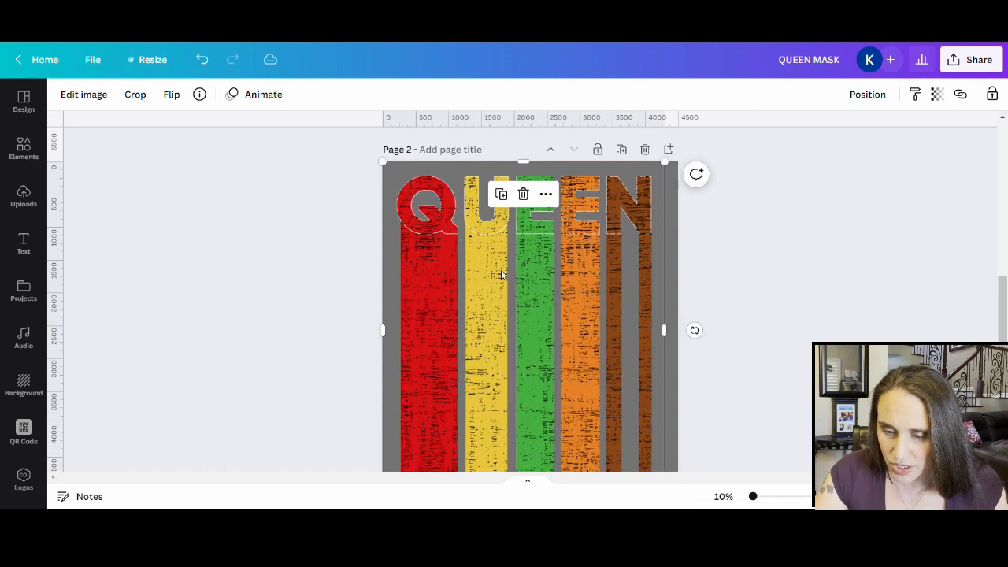
{"action": "left_click", "coordinate": [738, 315]}
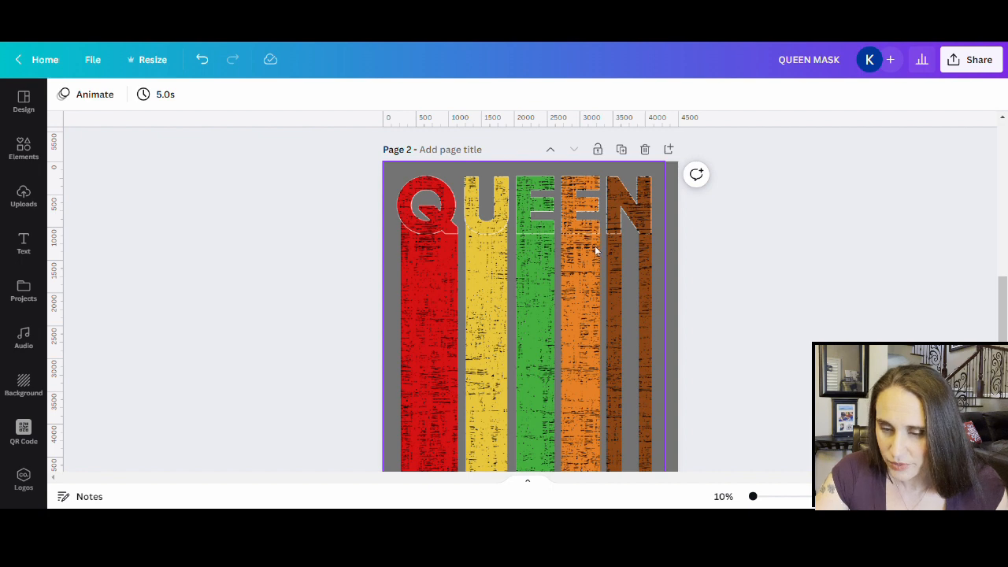
Change the background color of page 2 to black
{"action": "left_click", "coordinate": [671, 268]}
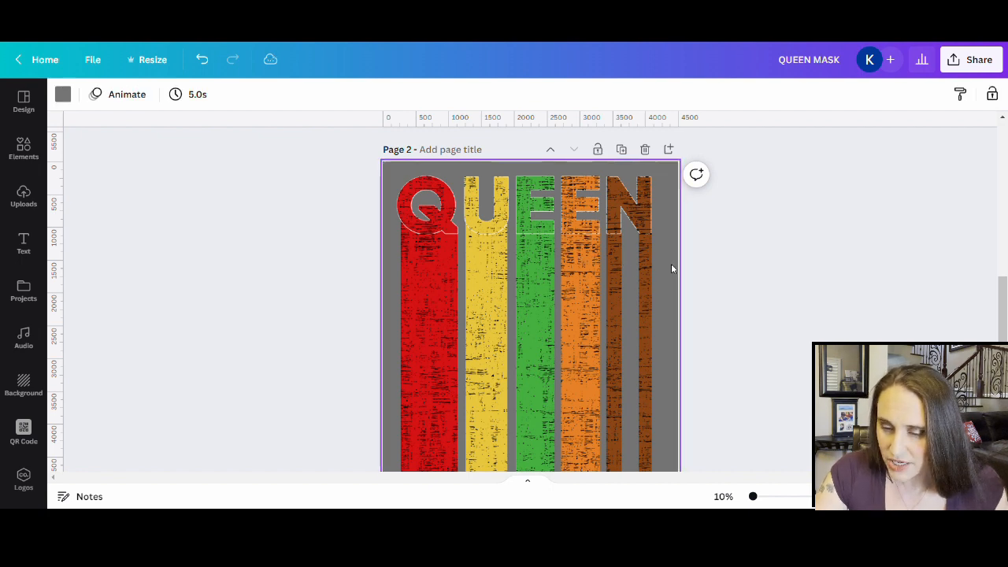
{"action": "left_click", "coordinate": [63, 93]}
{"action": "left_click", "coordinate": [76, 409]}
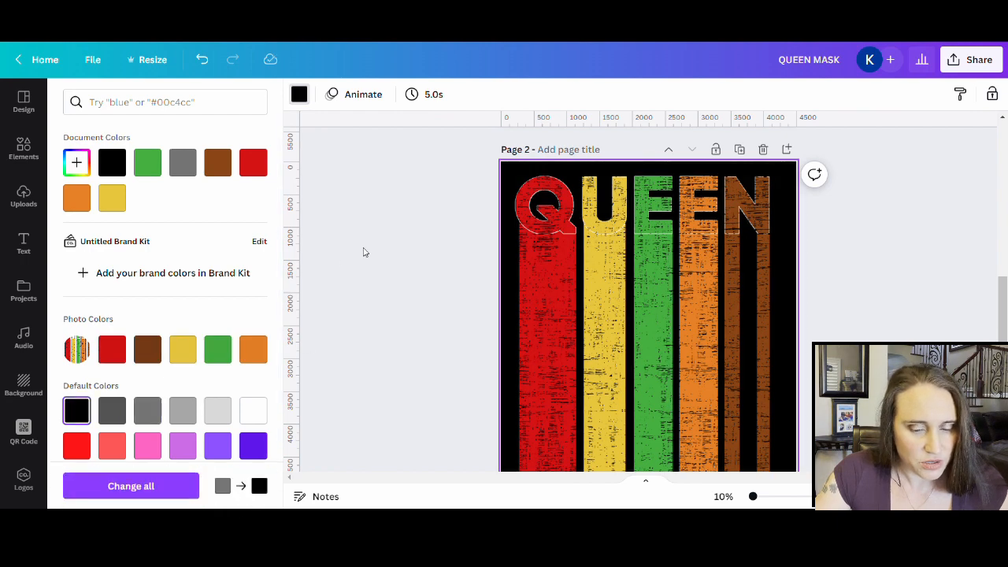
{"action": "left_click", "coordinate": [363, 250]}
{"action": "left_click", "coordinate": [915, 246]}
{"action": "scroll", "coordinate": [890, 263], "scroll_direction": "down", "scroll_amount": 2}
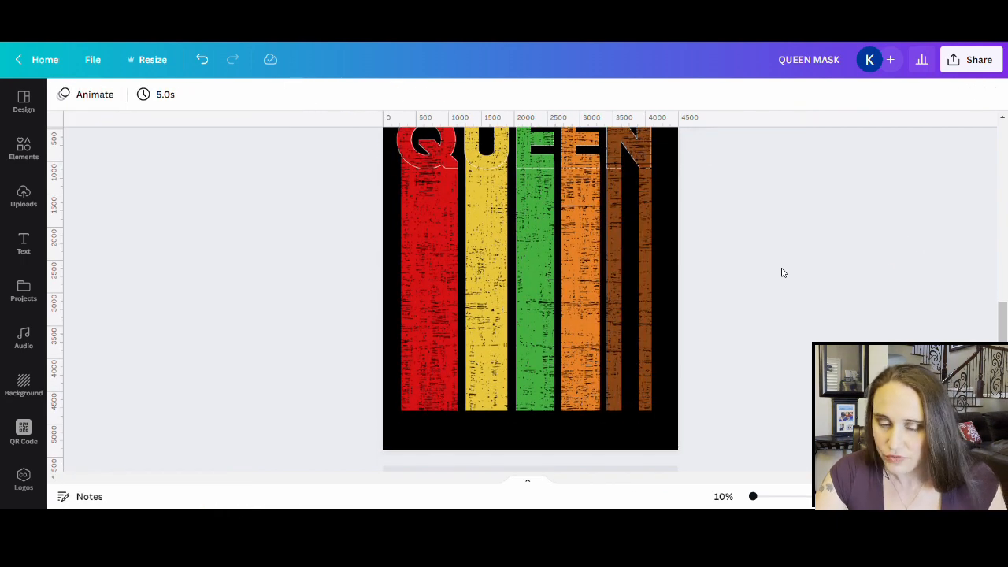
Center the distressed QUEEN image horizontally on page 2 and check its placement over the whole page
{"action": "left_click_drag", "start_coordinate": [556, 322], "coordinate": [566, 323]}
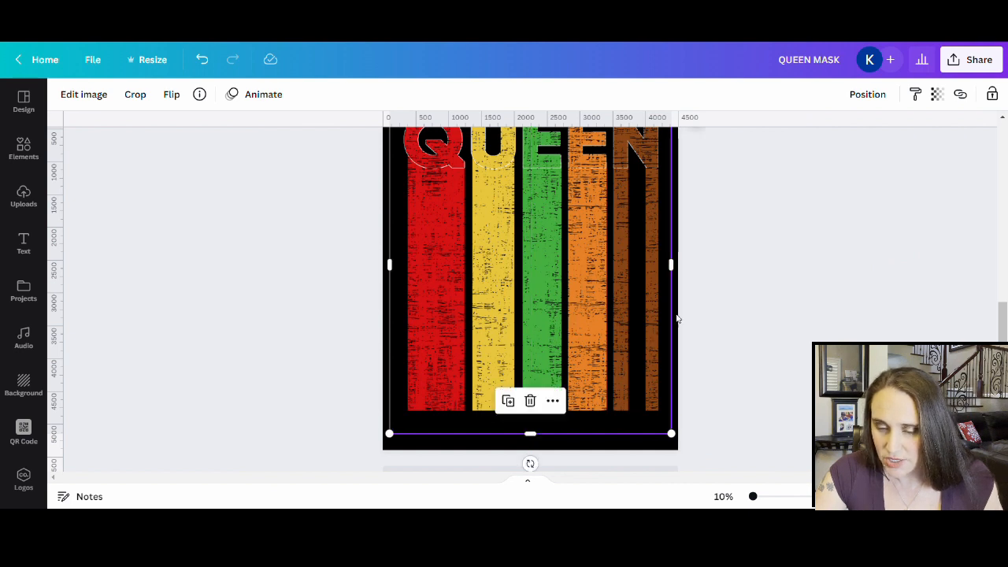
{"action": "left_click", "coordinate": [745, 319]}
{"action": "scroll", "coordinate": [782, 339], "scroll_direction": "down", "scroll_amount": 4}
{"action": "scroll", "coordinate": [787, 341], "scroll_direction": "up", "scroll_amount": 2}
{"action": "scroll", "coordinate": [787, 341], "scroll_direction": "down", "scroll_amount": 5}
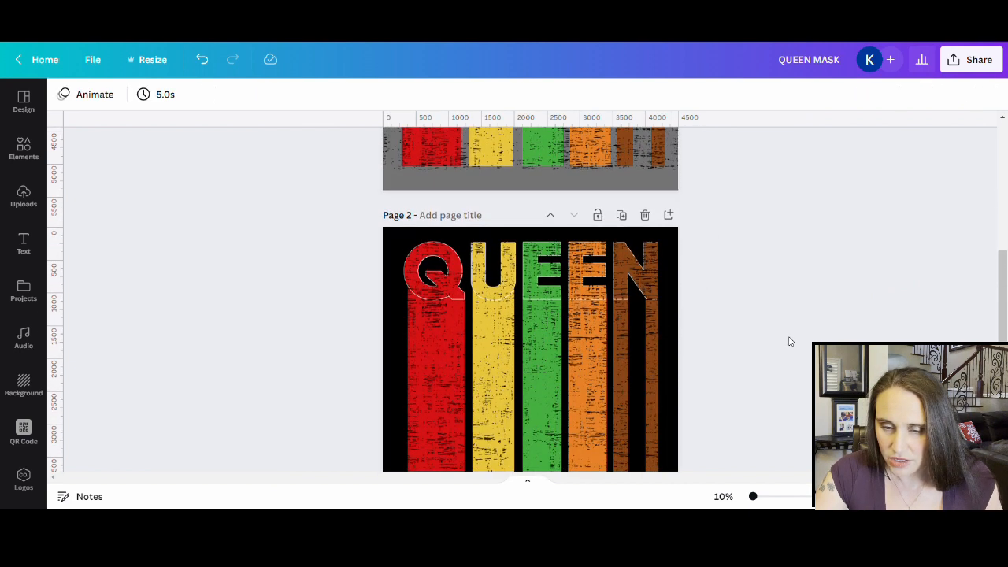
{"action": "scroll", "coordinate": [798, 336], "scroll_direction": "up", "scroll_amount": 3}
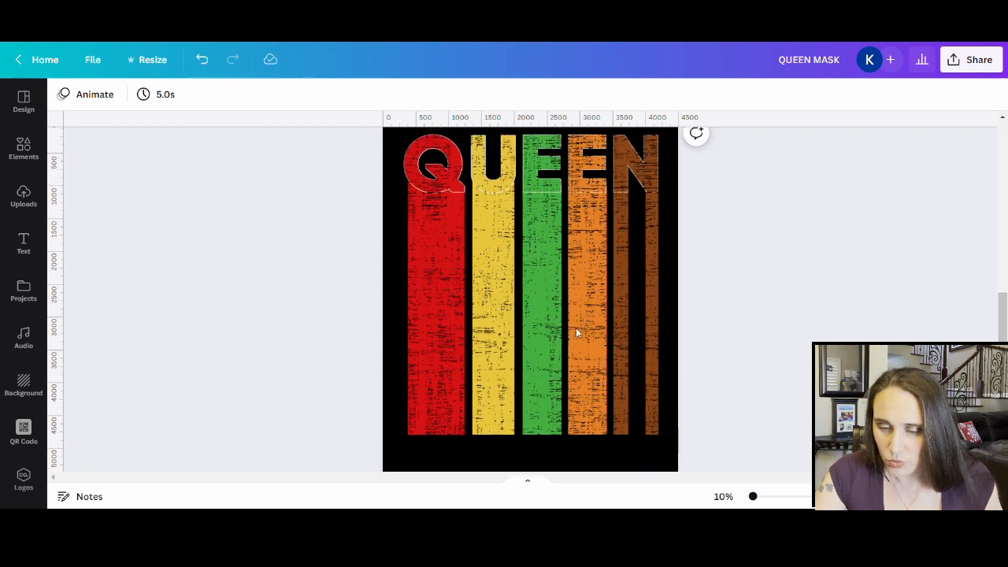
{"action": "scroll", "coordinate": [828, 292], "scroll_direction": "up", "scroll_amount": 2}
{"action": "left_click", "coordinate": [584, 295]}
{"action": "left_click_drag", "start_coordinate": [585, 296], "coordinate": [589, 292]}
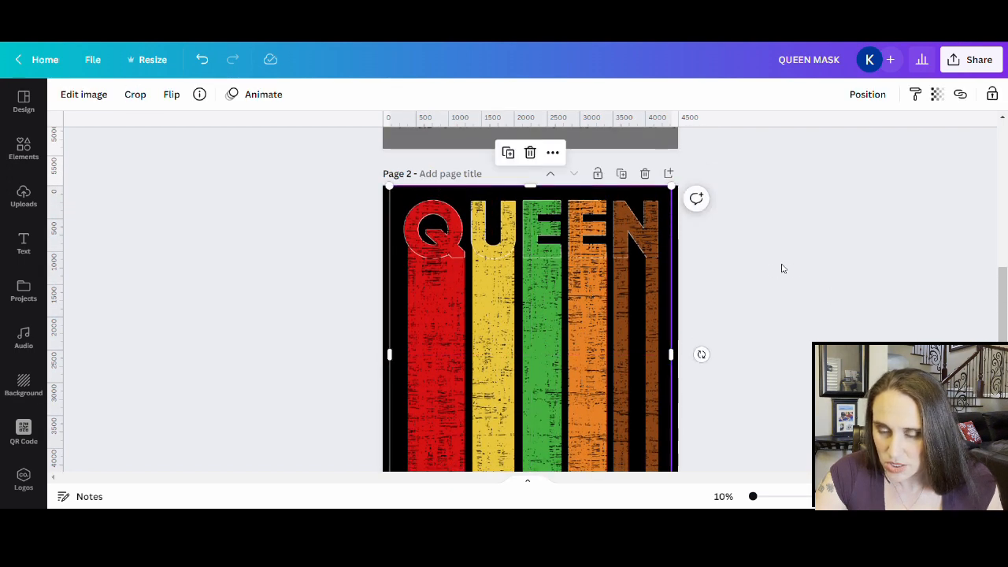
{"action": "left_click", "coordinate": [798, 387]}
{"action": "scroll", "coordinate": [540, 196], "scroll_direction": "down", "scroll_amount": 3}
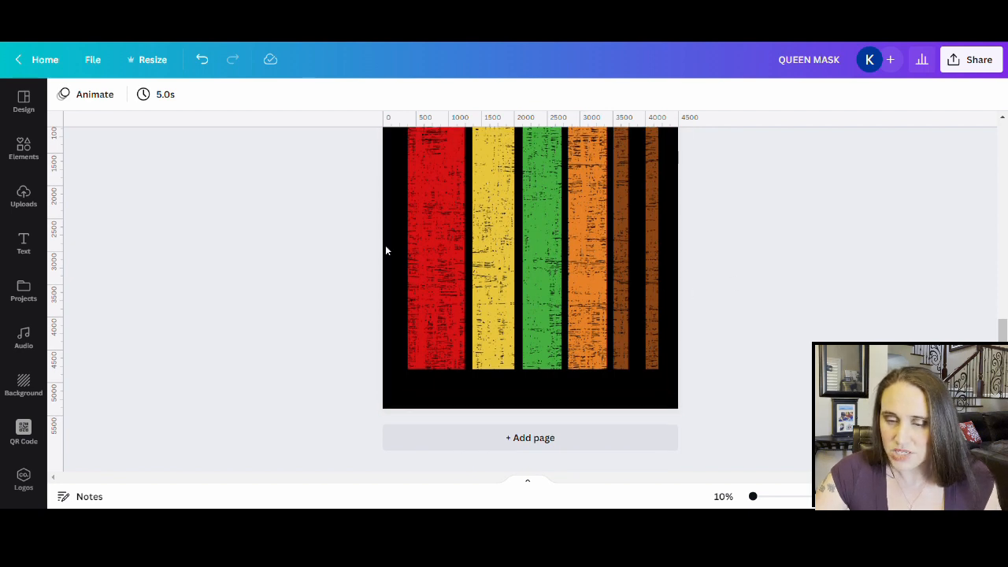
{"action": "scroll", "coordinate": [546, 275], "scroll_direction": "up", "scroll_amount": 2}
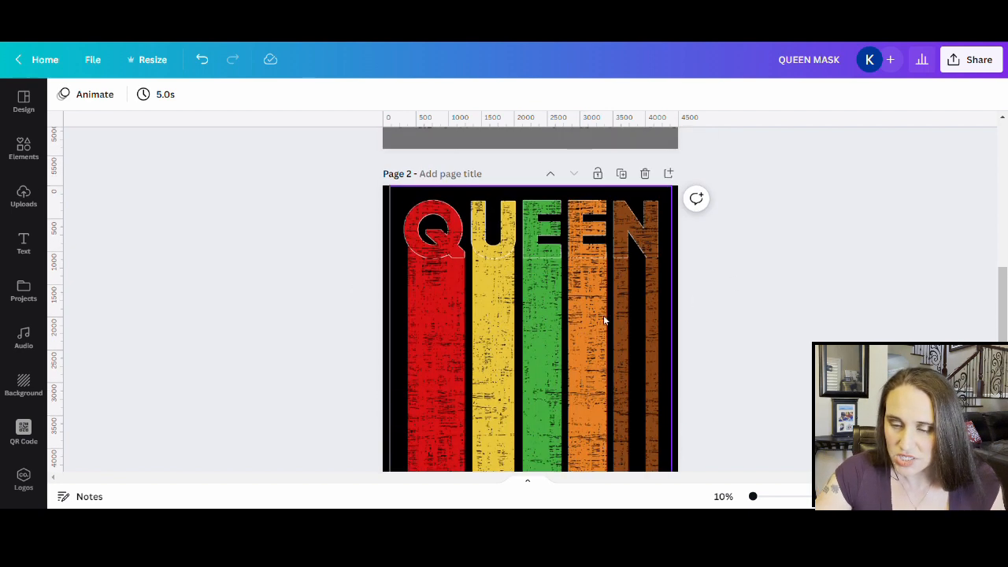
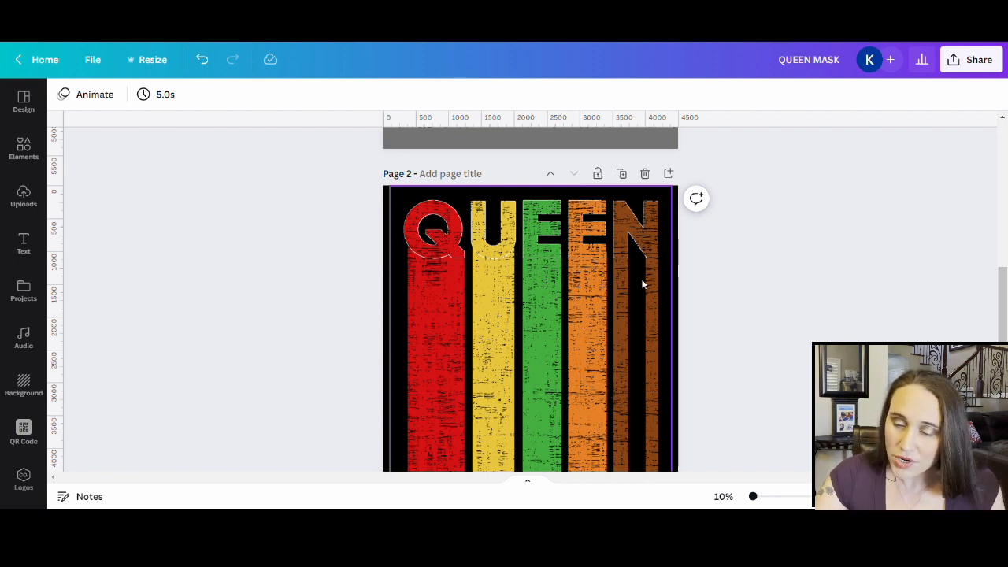
Open the full set of Photogenic filters for the QUEEN image on page 2
{"action": "left_click", "coordinate": [575, 319]}
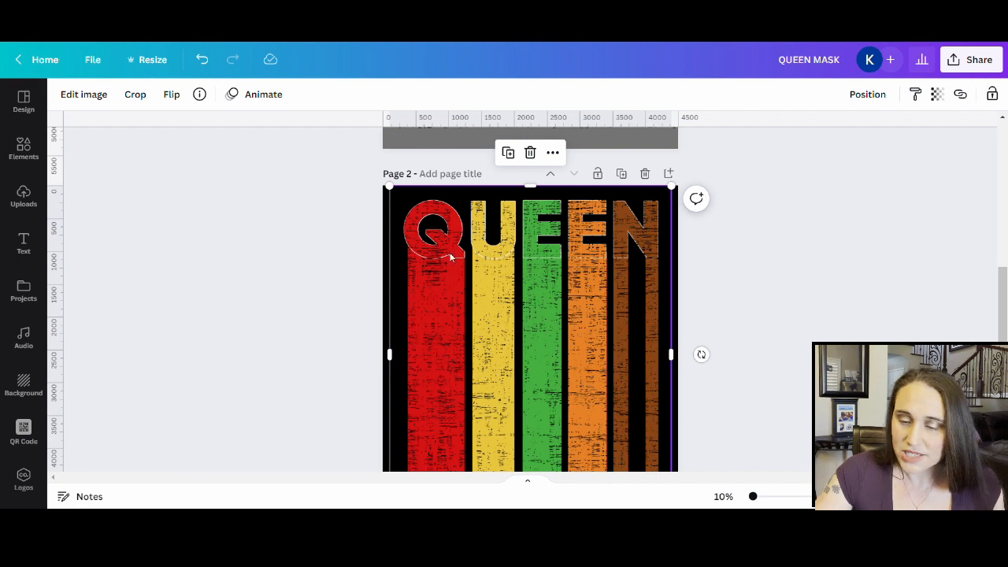
{"action": "left_click", "coordinate": [83, 95]}
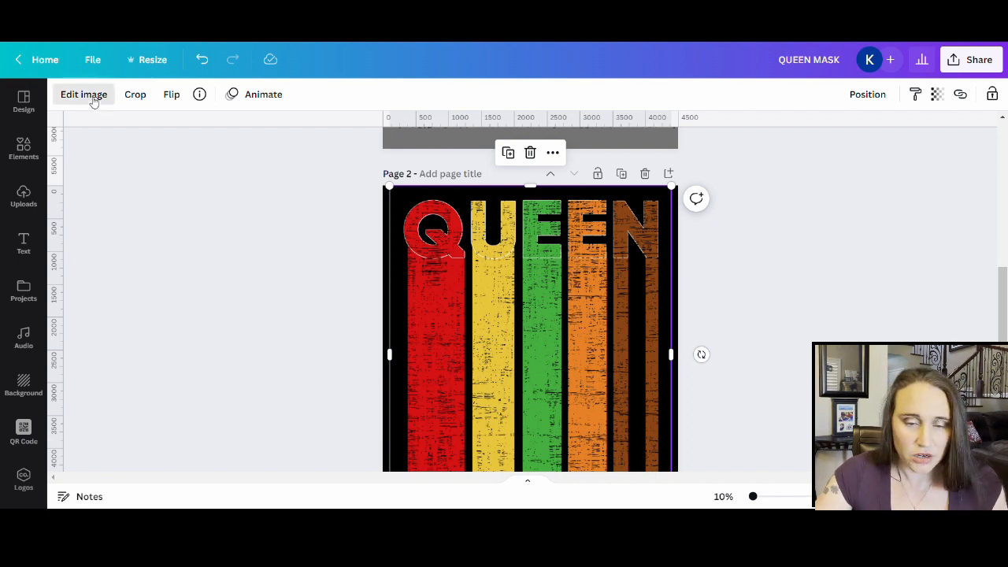
{"action": "scroll", "coordinate": [211, 207], "scroll_direction": "down", "scroll_amount": 2}
{"action": "scroll", "coordinate": [211, 206], "scroll_direction": "down", "scroll_amount": 10}
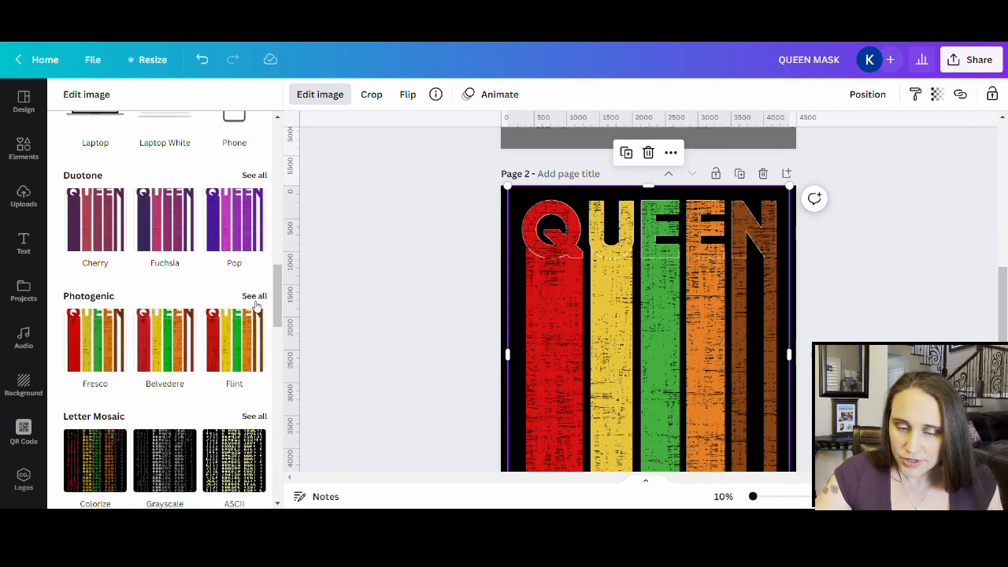
{"action": "left_click", "coordinate": [255, 297]}
Look through the Photogenic filters for the QUEEN image, from Natural to Color Pop, and leave them without applying one
{"action": "scroll", "coordinate": [222, 213], "scroll_direction": "down", "scroll_amount": 1}
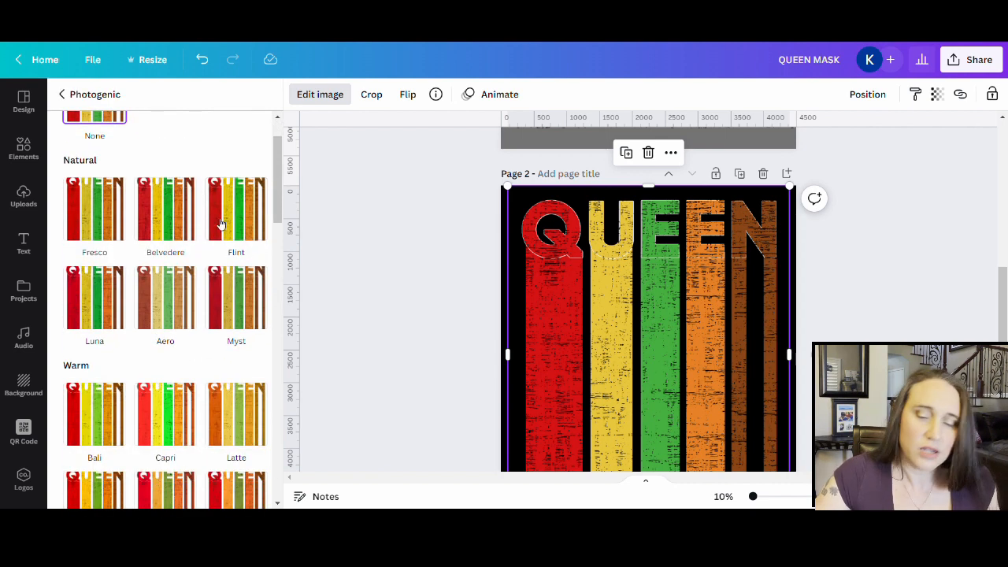
{"action": "scroll", "coordinate": [211, 250], "scroll_direction": "down", "scroll_amount": 1}
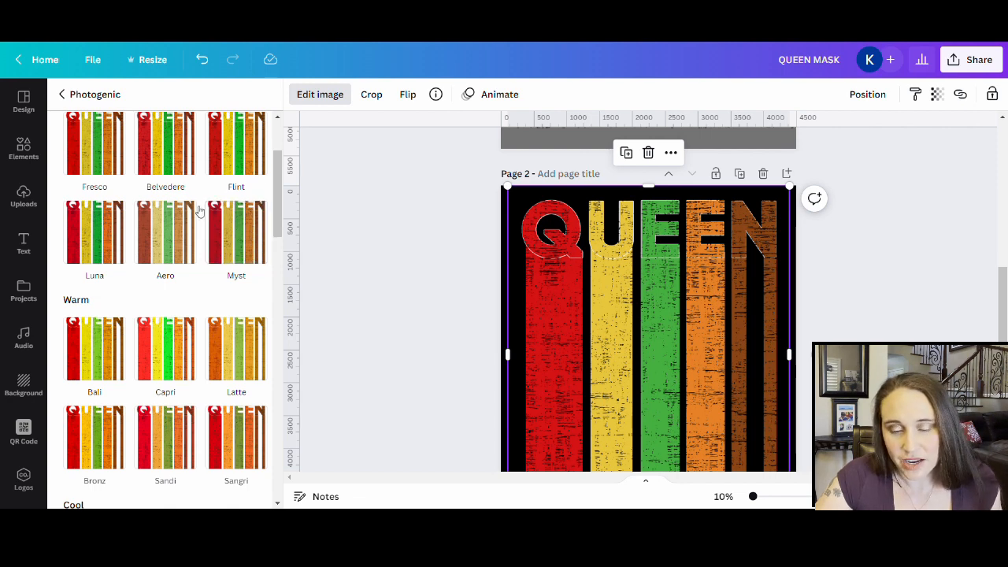
{"action": "scroll", "coordinate": [197, 207], "scroll_direction": "down", "scroll_amount": 1}
{"action": "scroll", "coordinate": [203, 193], "scroll_direction": "down", "scroll_amount": 1}
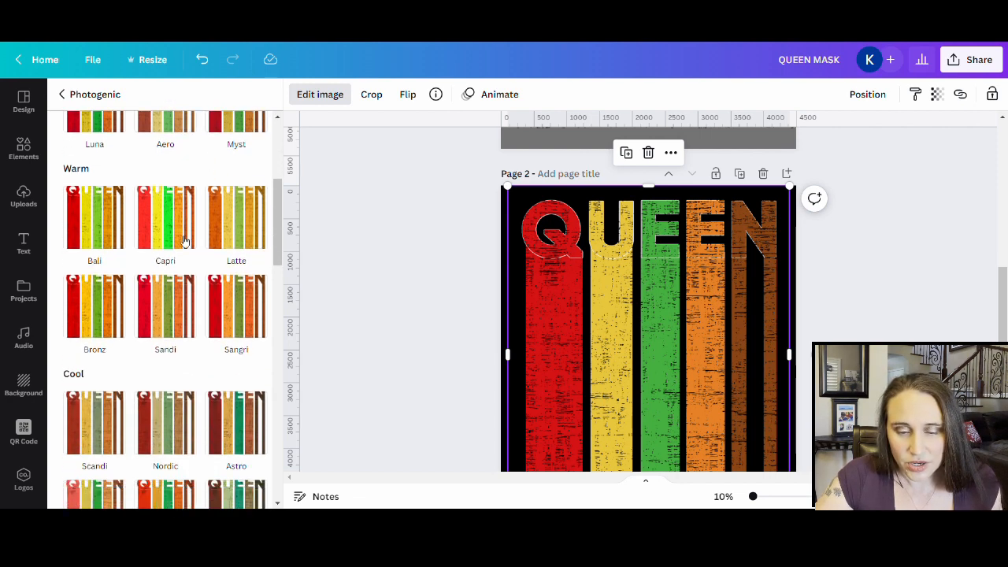
{"action": "scroll", "coordinate": [110, 244], "scroll_direction": "down", "scroll_amount": 1}
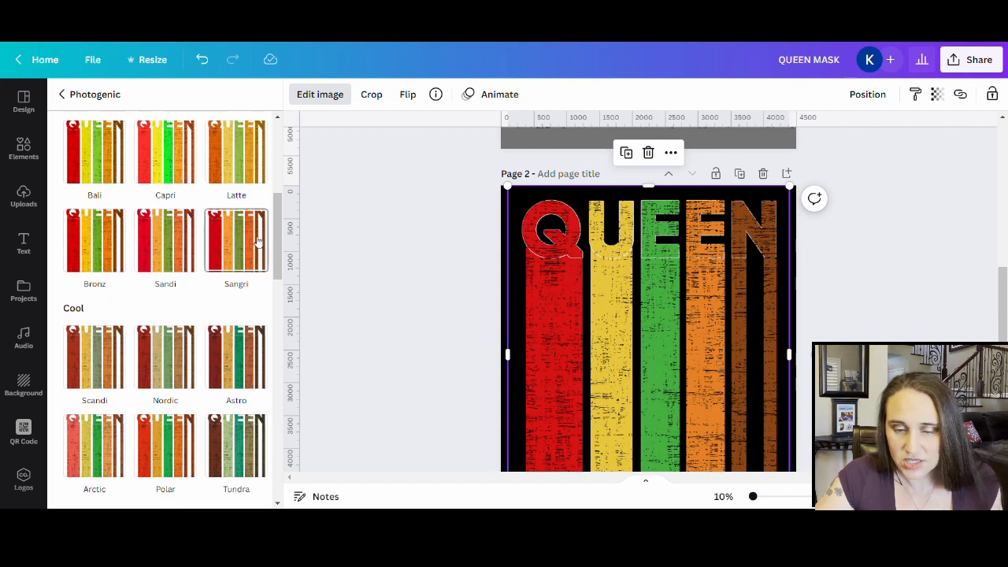
{"action": "scroll", "coordinate": [240, 259], "scroll_direction": "down", "scroll_amount": 3}
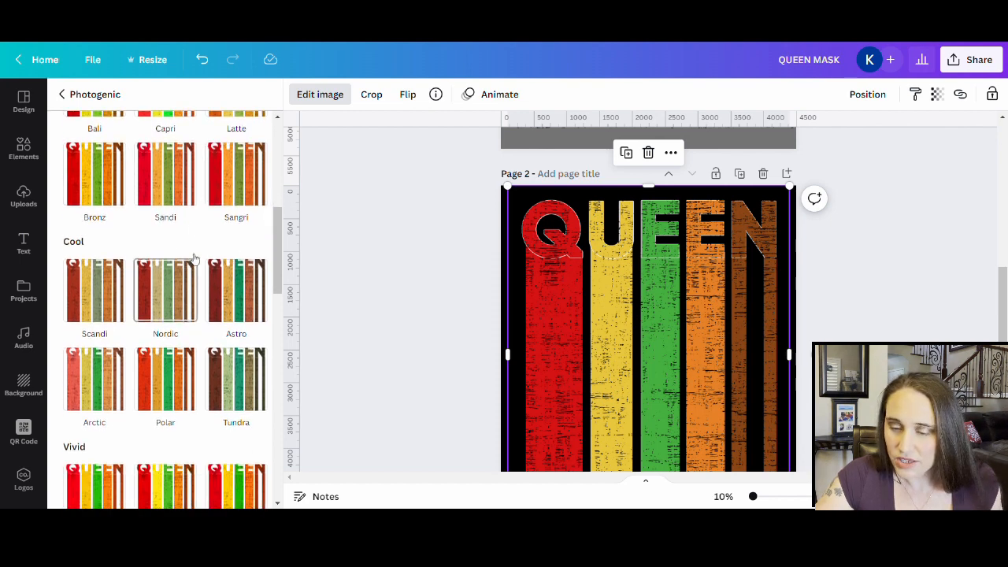
{"action": "scroll", "coordinate": [235, 404], "scroll_direction": "down", "scroll_amount": 1}
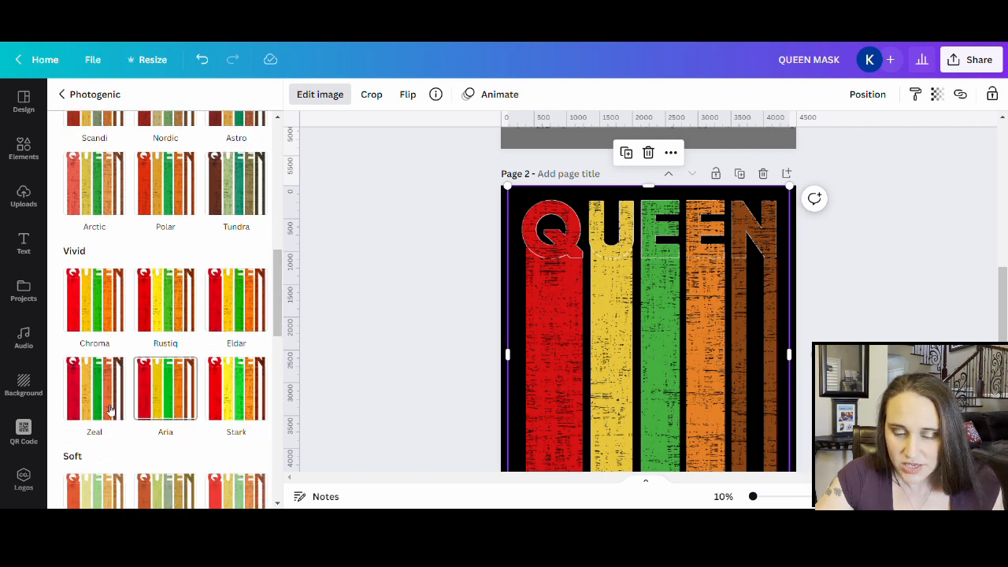
{"action": "scroll", "coordinate": [220, 398], "scroll_direction": "down", "scroll_amount": 1}
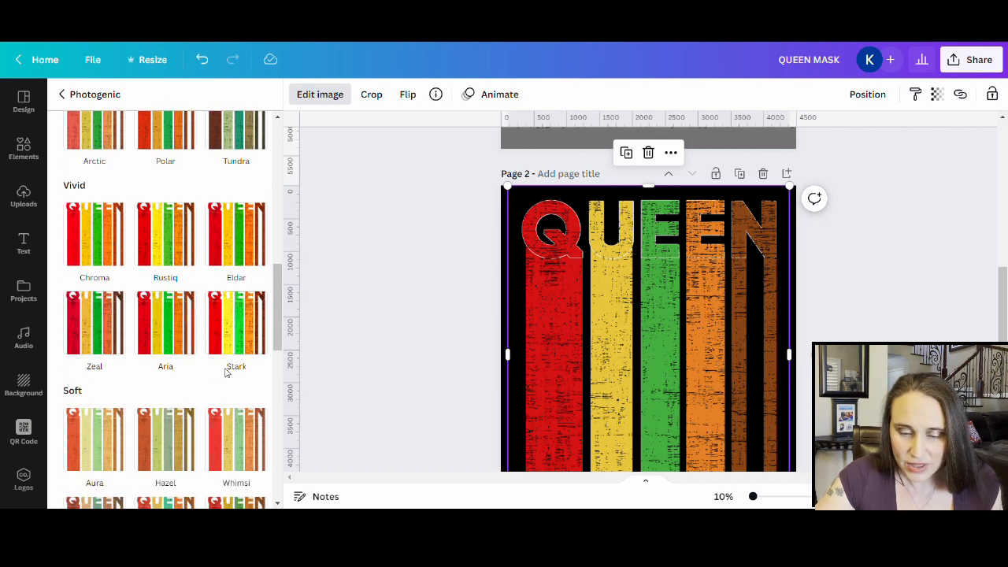
{"action": "scroll", "coordinate": [236, 330], "scroll_direction": "down", "scroll_amount": 1}
{"action": "scroll", "coordinate": [213, 329], "scroll_direction": "down", "scroll_amount": 1}
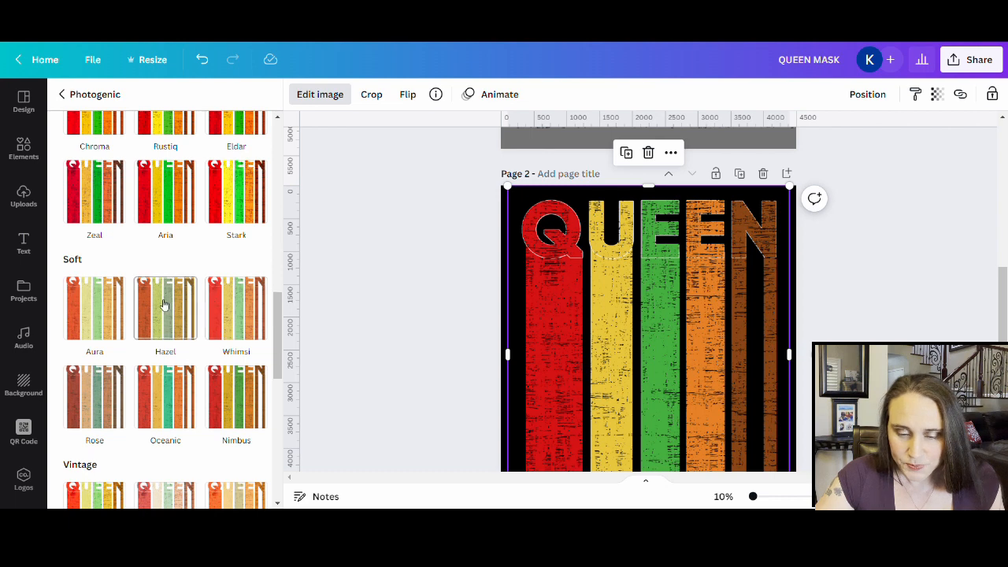
{"action": "scroll", "coordinate": [158, 315], "scroll_direction": "down", "scroll_amount": 1}
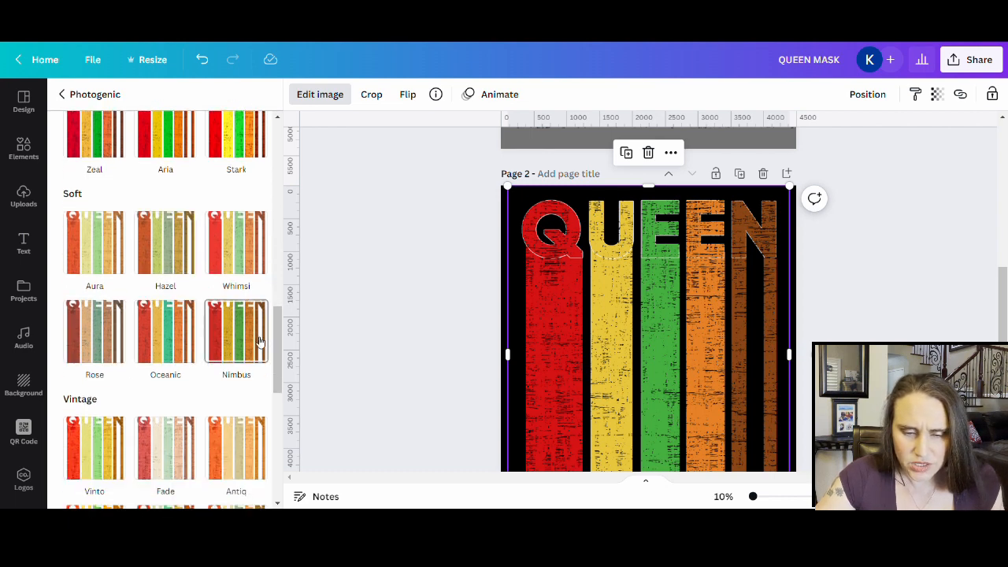
{"action": "scroll", "coordinate": [236, 339], "scroll_direction": "down", "scroll_amount": 1}
{"action": "scroll", "coordinate": [236, 370], "scroll_direction": "down", "scroll_amount": 5}
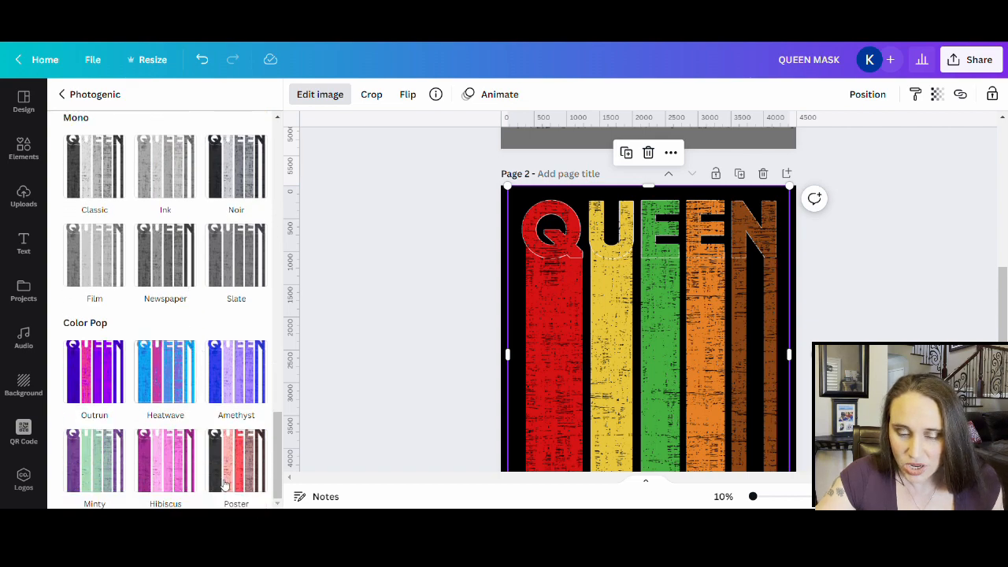
{"action": "scroll", "coordinate": [193, 386], "scroll_direction": "up", "scroll_amount": 4}
{"action": "scroll", "coordinate": [199, 424], "scroll_direction": "up", "scroll_amount": 5}
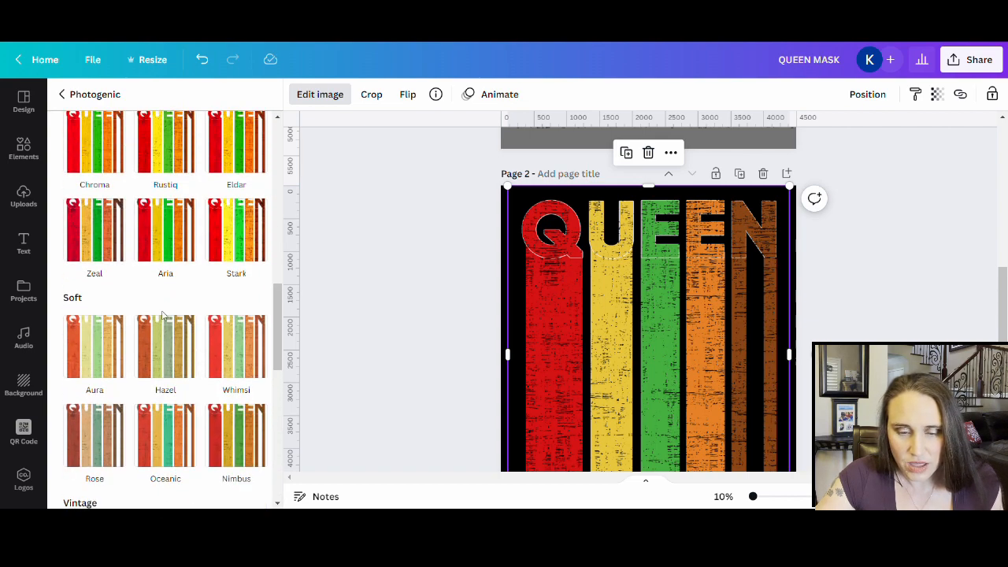
{"action": "scroll", "coordinate": [155, 319], "scroll_direction": "up", "scroll_amount": 7}
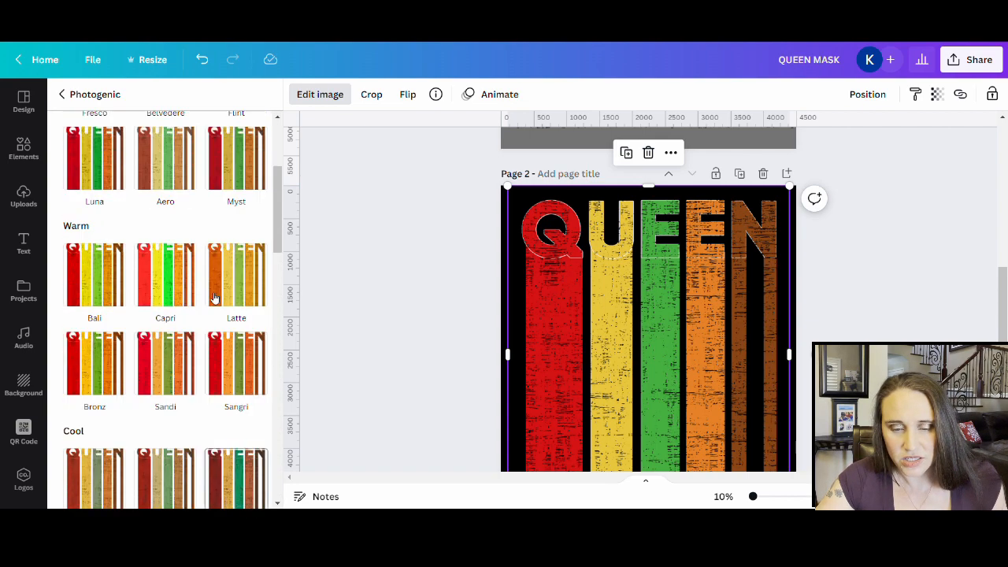
{"action": "scroll", "coordinate": [191, 367], "scroll_direction": "up", "scroll_amount": 2}
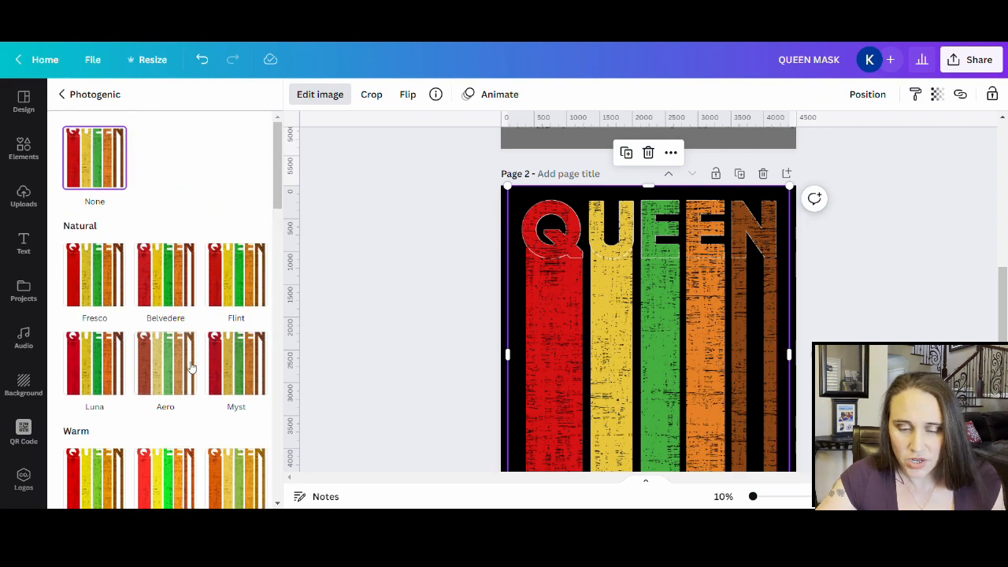
{"action": "left_click", "coordinate": [95, 96]}
{"action": "key", "text": "Escape"}
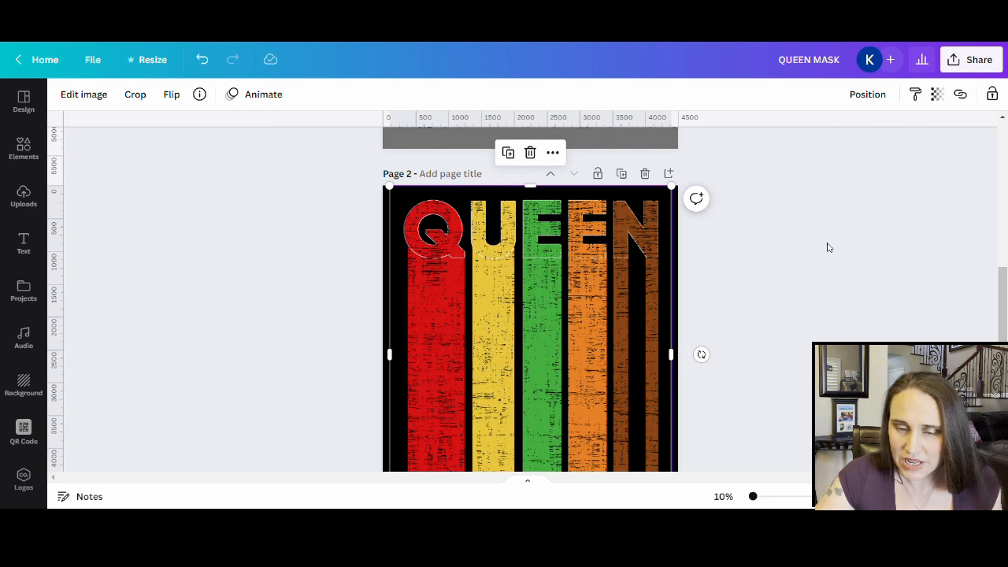
{"action": "left_click", "coordinate": [827, 245]}
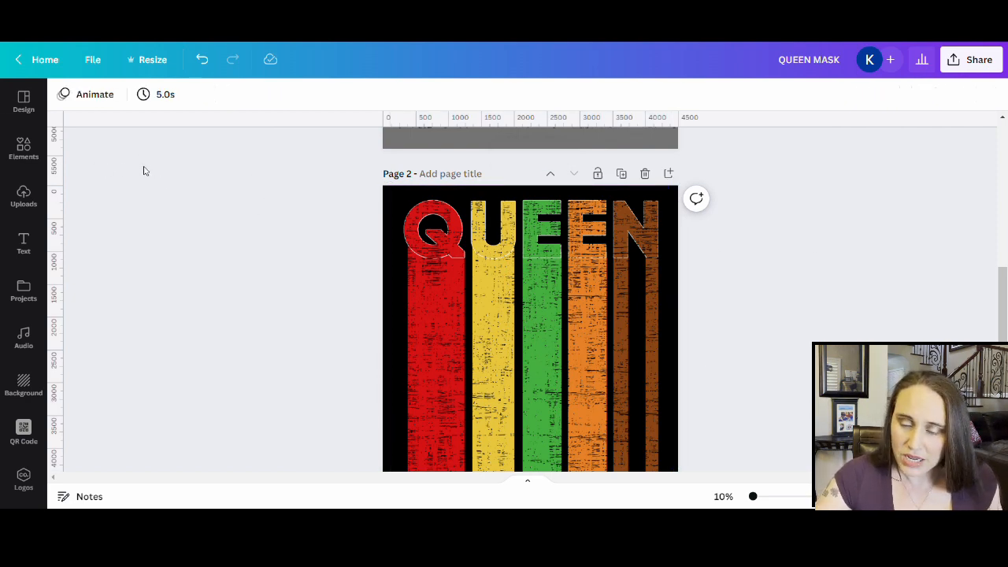
Search the graphics elements for "AFRICAN WOMAN"
{"action": "left_click", "coordinate": [42, 164]}
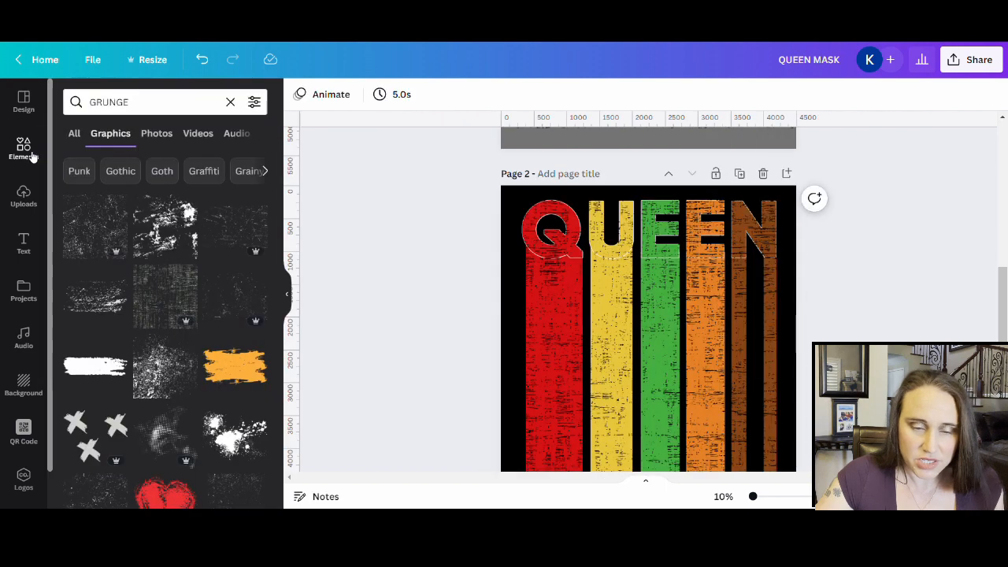
{"action": "left_click", "coordinate": [167, 103]}
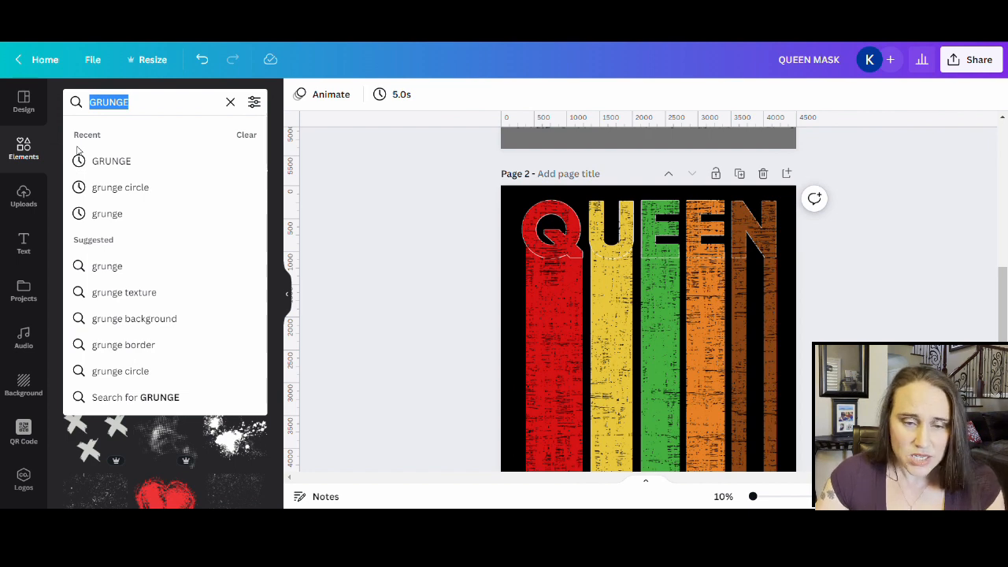
{"action": "type", "text": "AFRICA"}
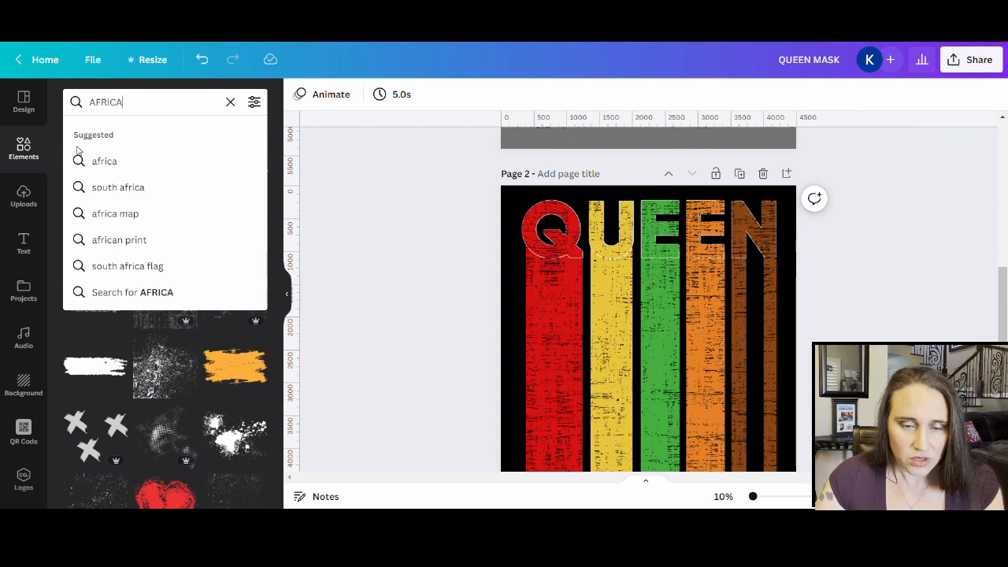
{"action": "type", "text": "N WOMAN"}
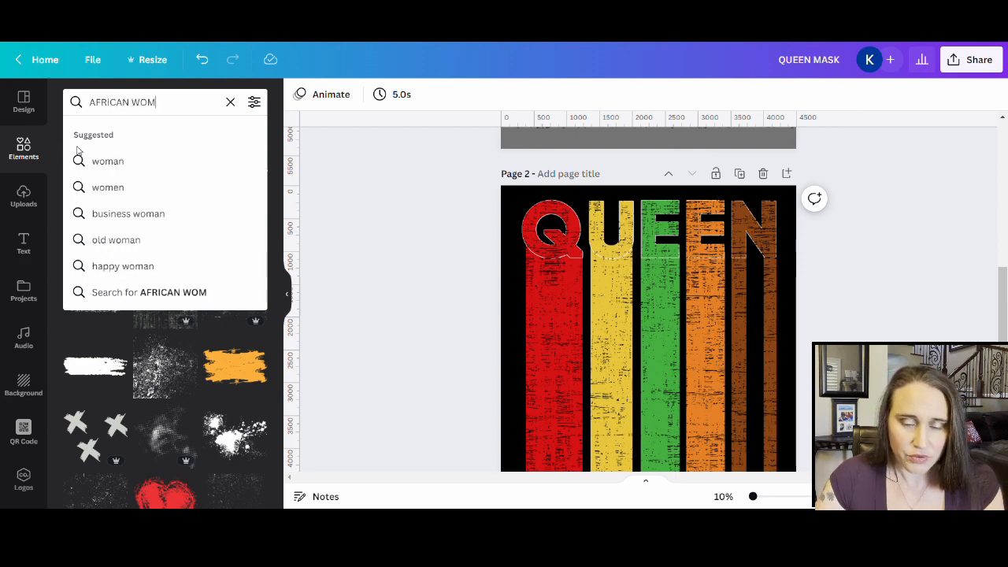
{"action": "key", "text": "Return"}
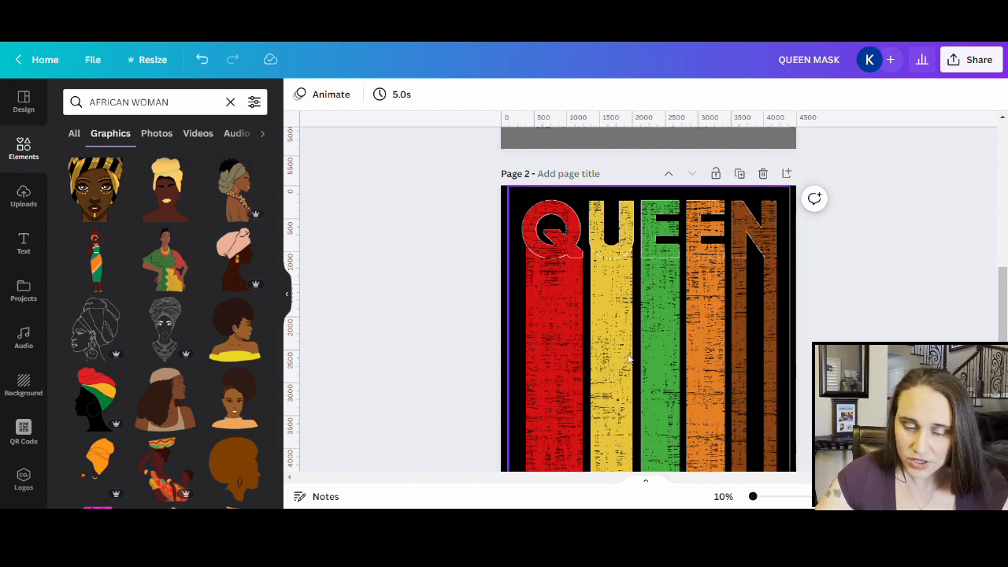
Add the black female profile silhouette with the red, yellow and green head wrap to page 2 and flip it horizontally
{"action": "scroll", "coordinate": [157, 357], "scroll_direction": "down", "scroll_amount": 3}
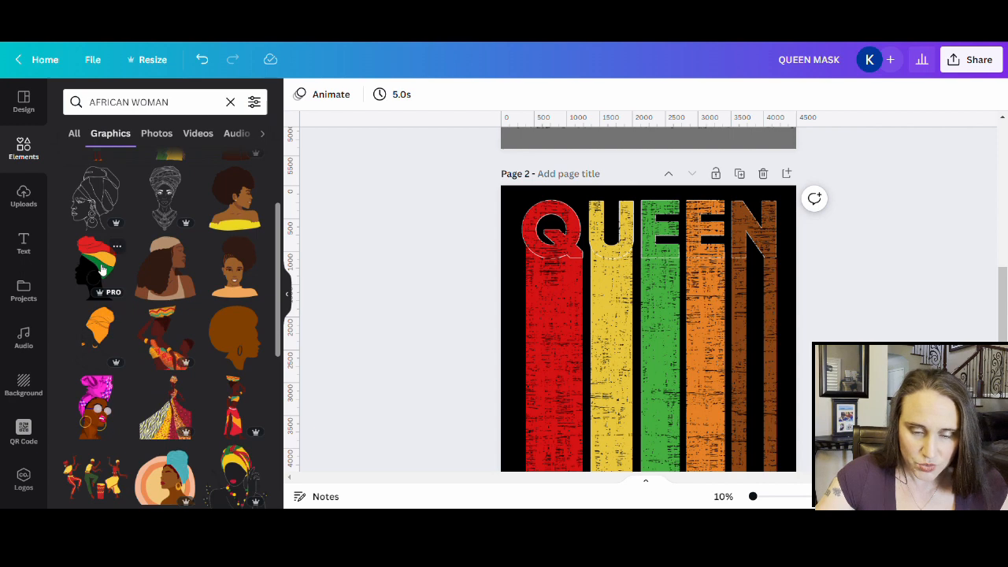
{"action": "left_click", "coordinate": [100, 268]}
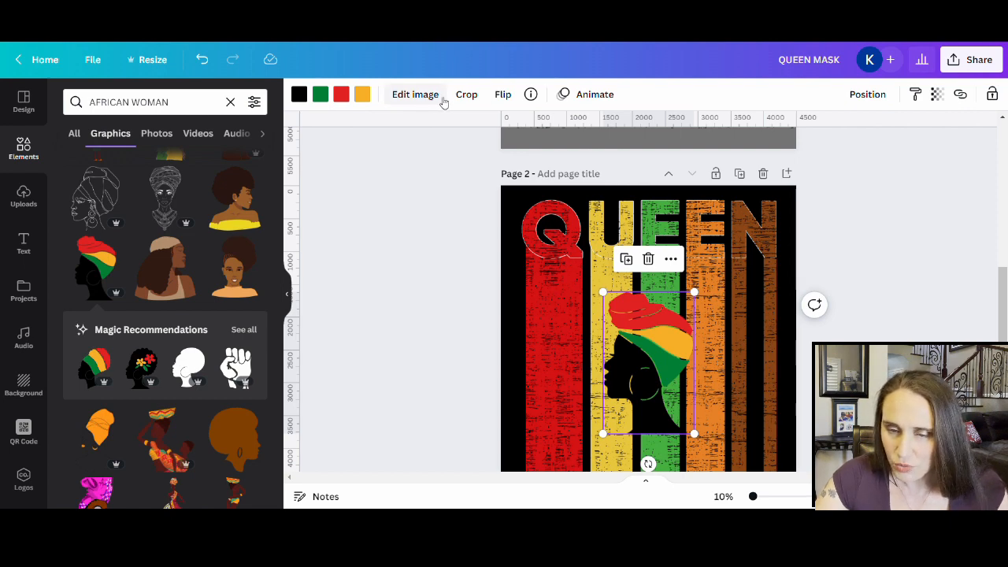
{"action": "left_click", "coordinate": [503, 95]}
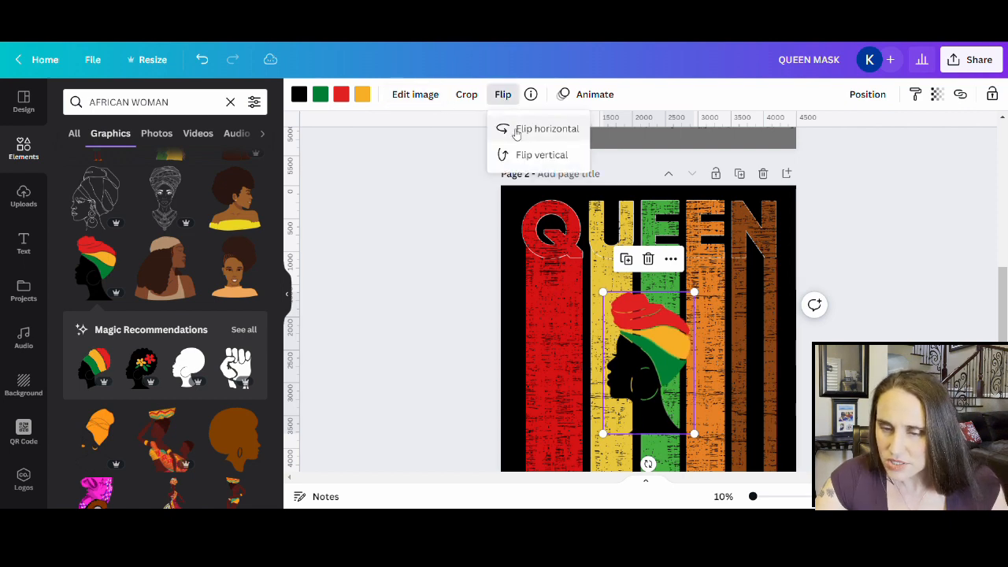
{"action": "left_click", "coordinate": [546, 130]}
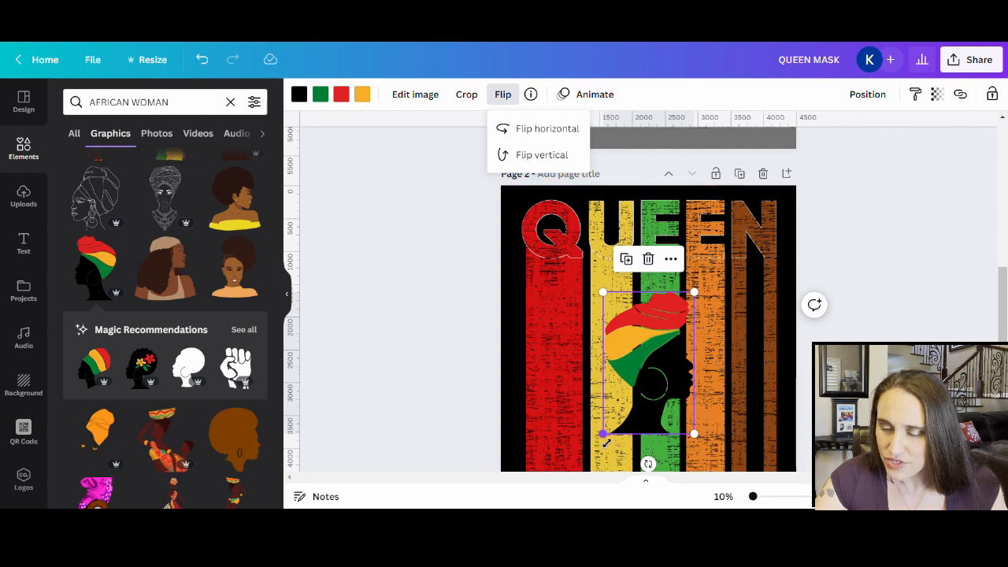
Enlarge the woman silhouette proportionally until it spans from the QUEEN letters to just below the stripes' lower ends
{"action": "left_click_drag", "start_coordinate": [603, 434], "coordinate": [545, 490]}
{"action": "scroll", "coordinate": [708, 370], "scroll_direction": "up", "scroll_amount": 2}
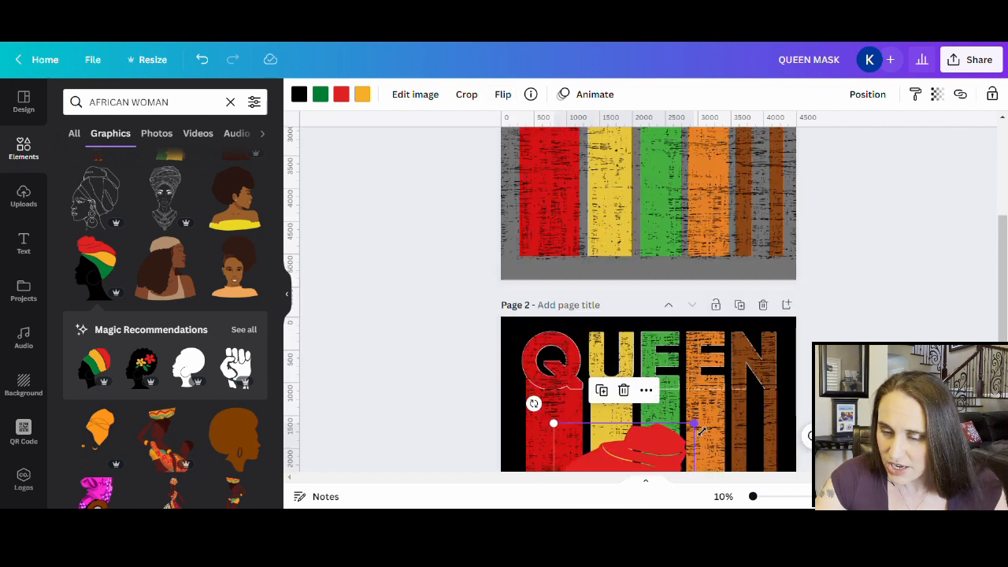
{"action": "left_click_drag", "start_coordinate": [694, 424], "coordinate": [734, 358]}
{"action": "scroll", "coordinate": [697, 325], "scroll_direction": "down", "scroll_amount": 3}
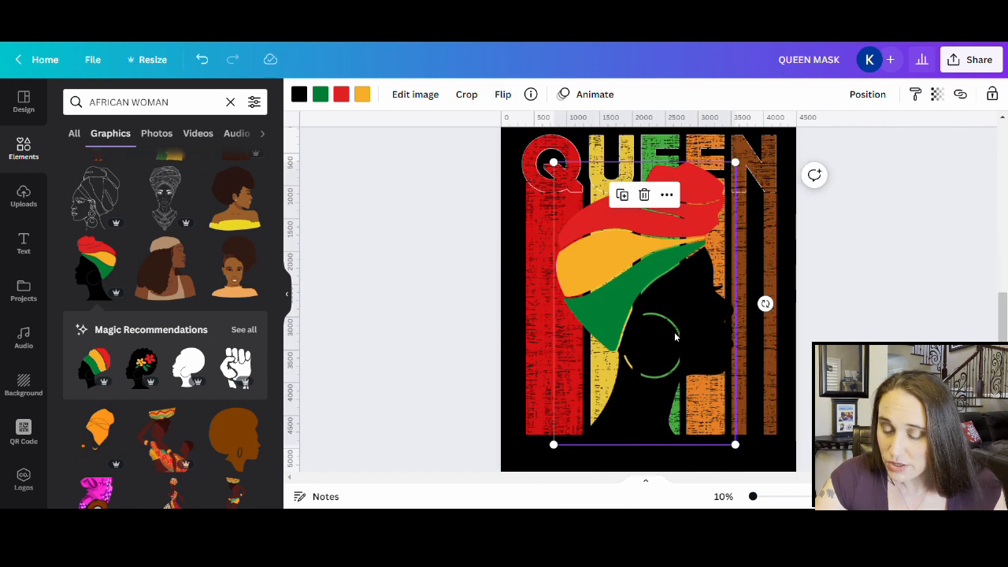
Shift the woman silhouette slightly up and to the right, and shrink it a little so the head wrap covers less of the QUEEN lettering
{"action": "mouse_move", "coordinate": [674, 337]}
{"action": "left_mouse_down"}
{"action": "mouse_move", "coordinate": [675, 324]}
{"action": "mouse_move", "coordinate": [684, 330]}
{"action": "left_mouse_up"}
{"action": "scroll", "coordinate": [680, 326], "scroll_direction": "up", "scroll_amount": 3}
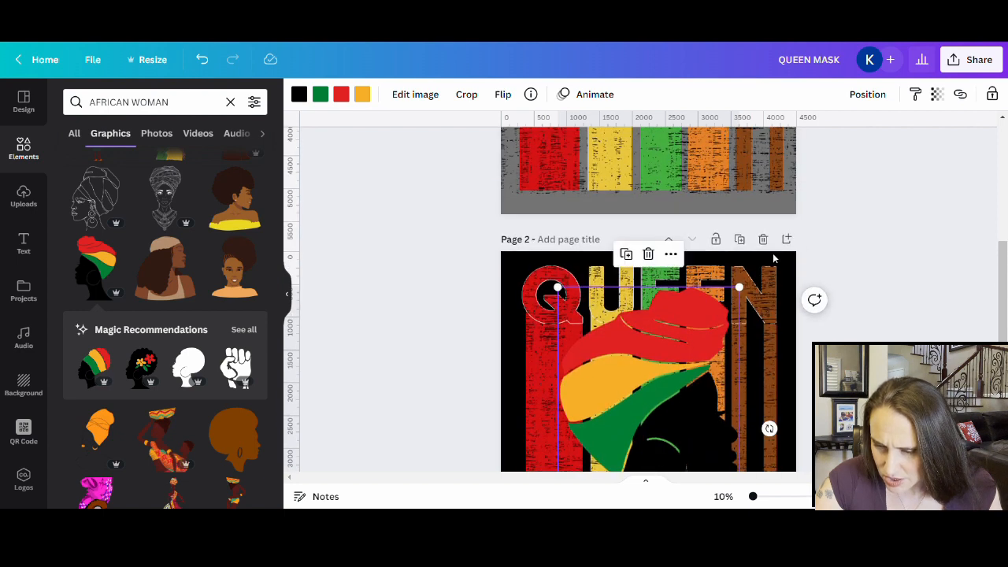
{"action": "left_click_drag", "start_coordinate": [739, 289], "coordinate": [742, 311]}
{"action": "scroll", "coordinate": [899, 314], "scroll_direction": "down", "scroll_amount": 5}
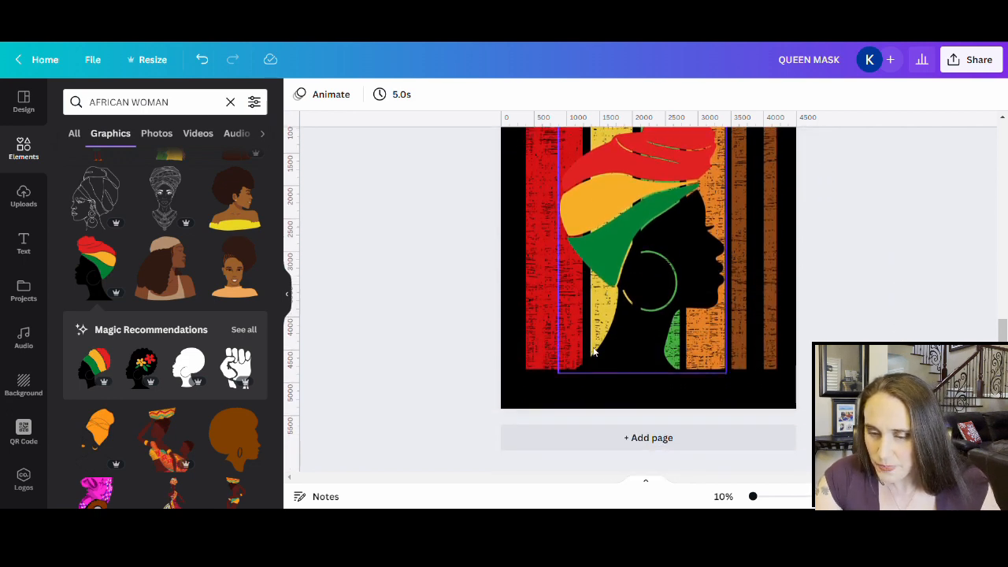
Center the woman silhouette horizontally on page 2, nudge it slightly upward over the stripes, and deselect it
{"action": "left_click", "coordinate": [594, 351]}
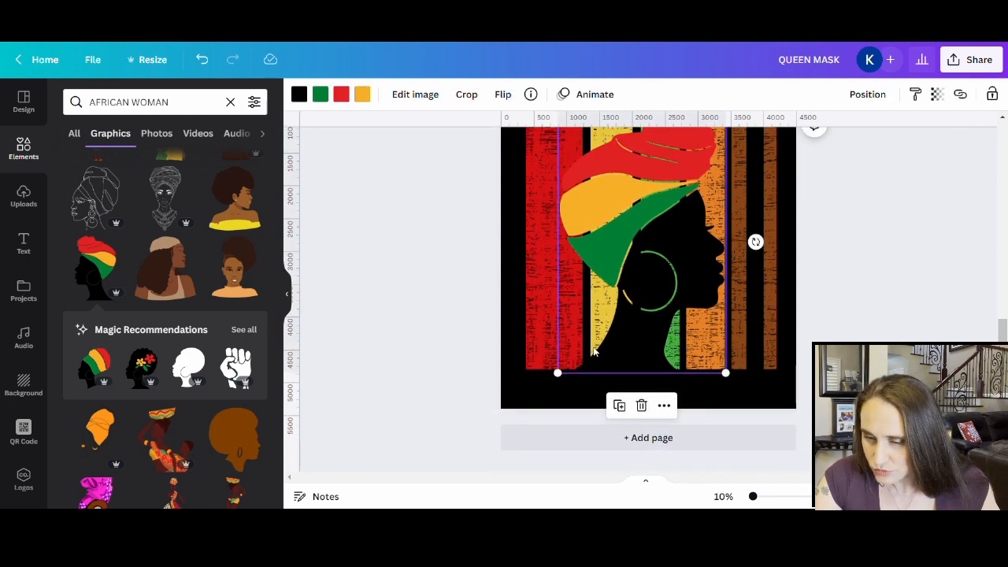
{"action": "left_click_drag", "start_coordinate": [595, 351], "coordinate": [597, 352]}
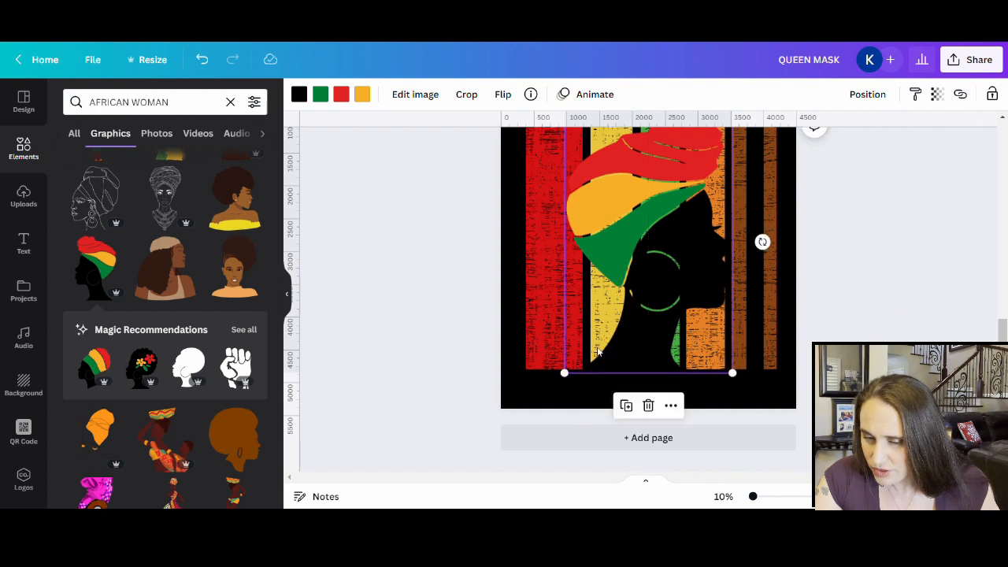
{"action": "key", "text": "Right"}
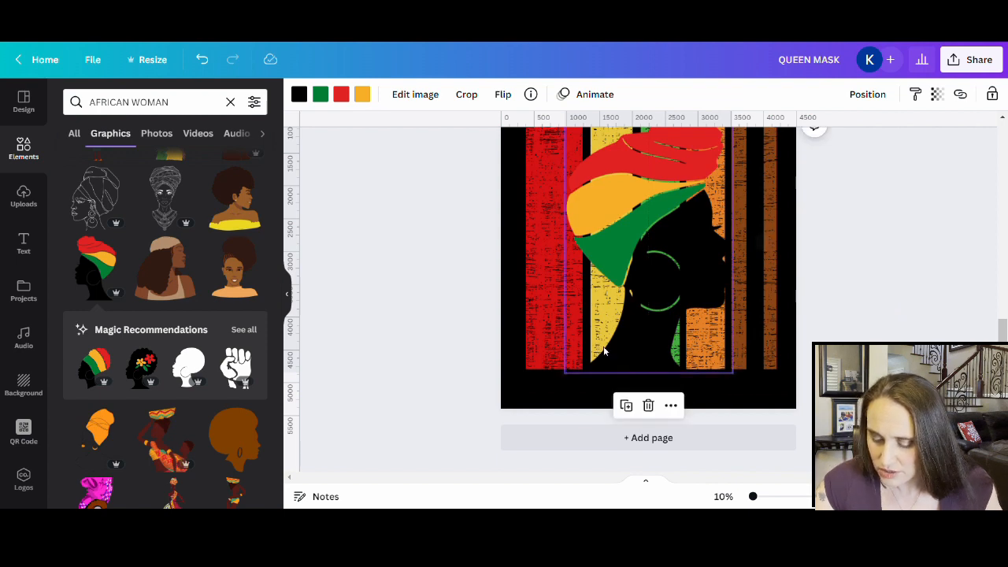
{"action": "key", "text": "Right"}
{"action": "key", "text": "Up"}
{"action": "key", "text": "Up"}
{"action": "key", "text": "Up"}
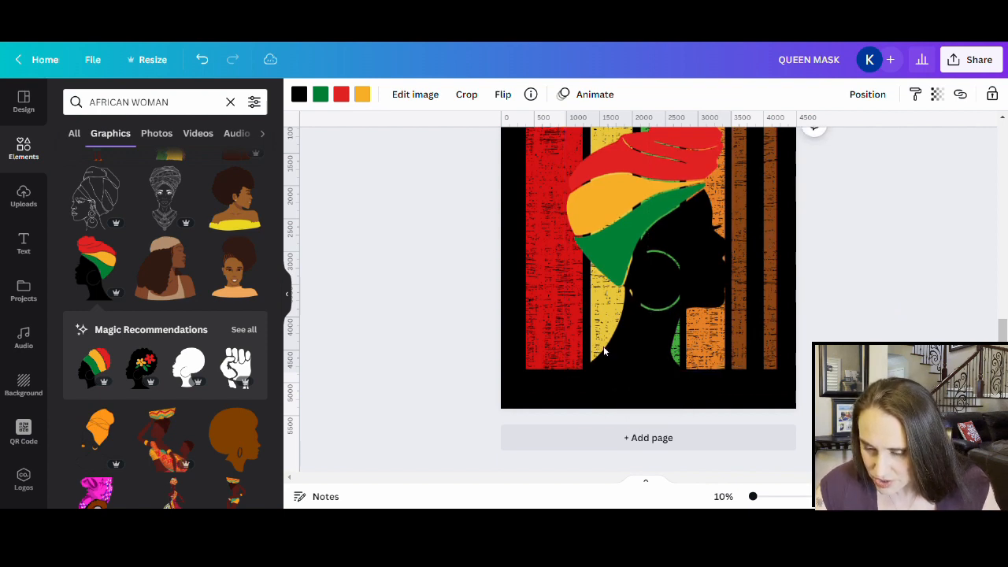
{"action": "key", "text": "Up"}
{"action": "key", "text": "Up"}
{"action": "key", "text": "Up"}
{"action": "key", "text": "Up"}
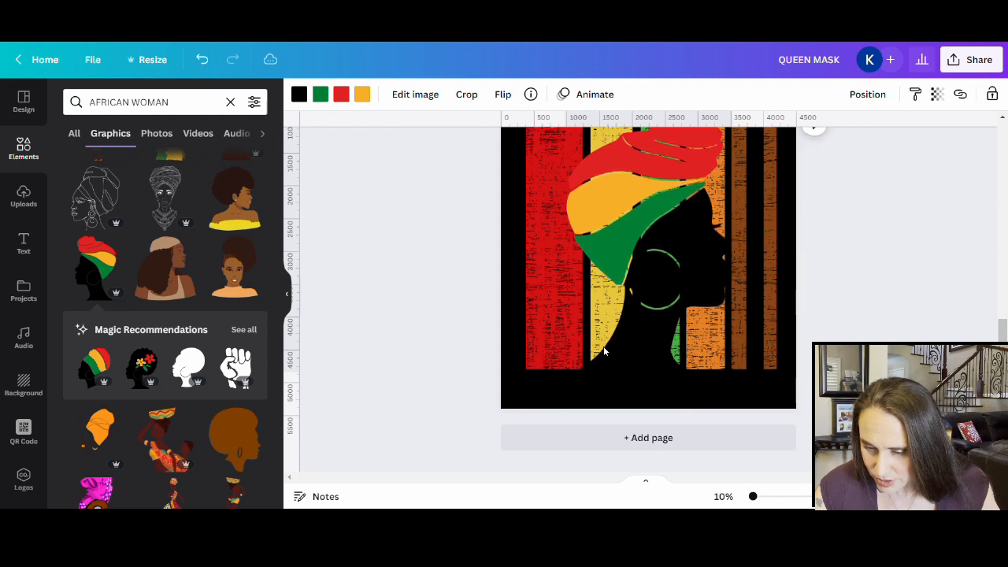
{"action": "key", "text": "Up"}
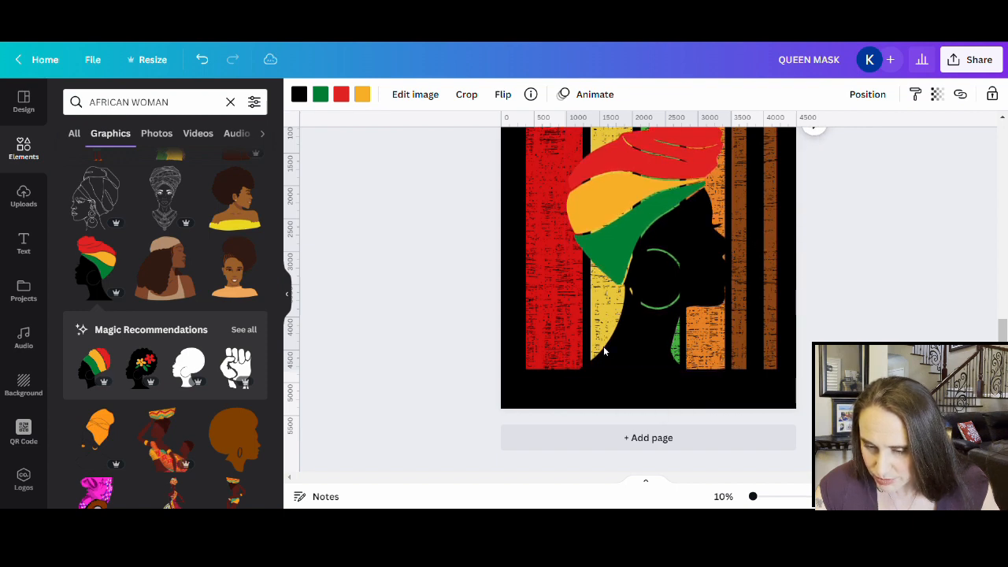
{"action": "left_click", "coordinate": [860, 337]}
{"action": "scroll", "coordinate": [872, 317], "scroll_direction": "down", "scroll_amount": 4}
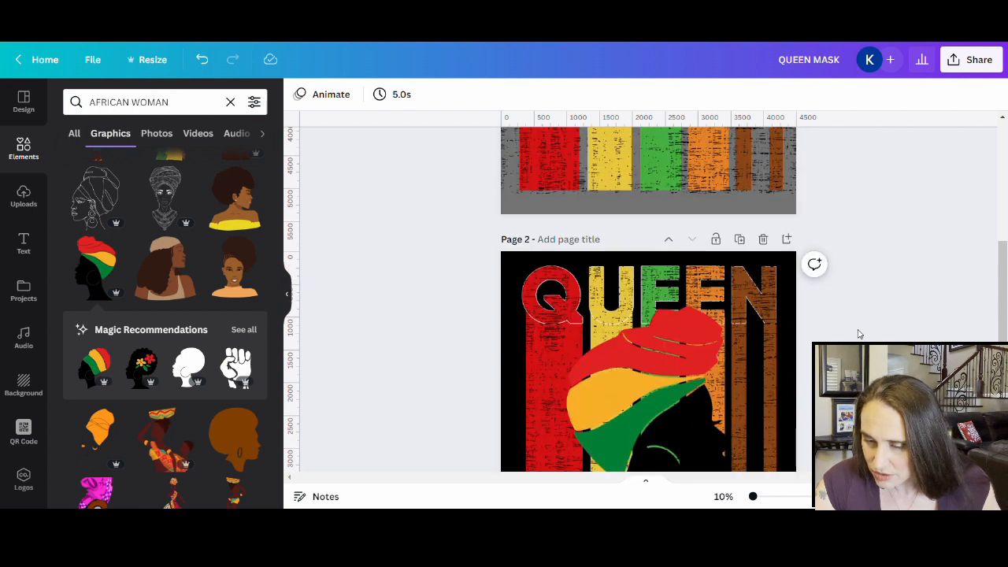
Recolor the red section of the woman's head wrap to #D31212, matching the red stripe
{"action": "left_click", "coordinate": [670, 260]}
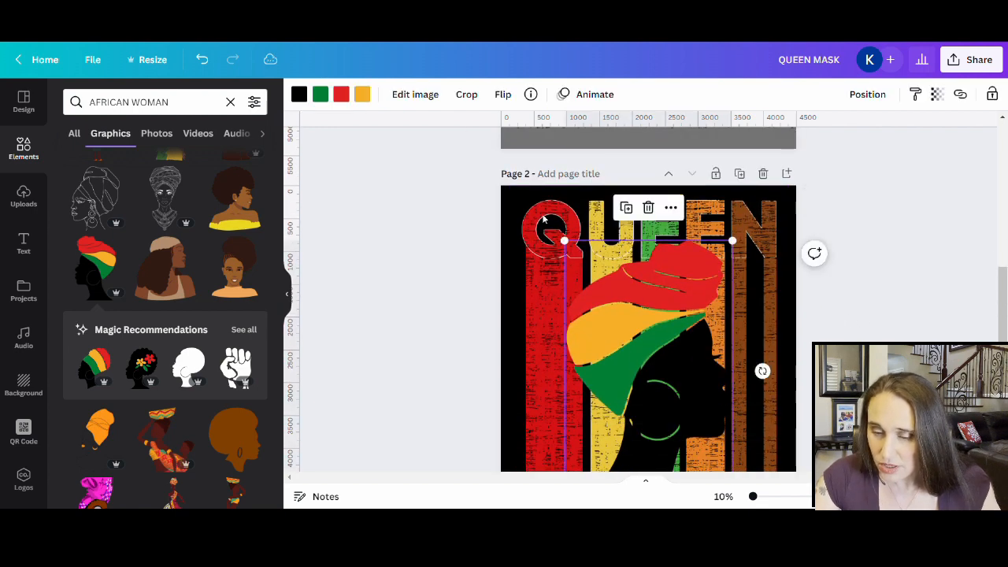
{"action": "left_click", "coordinate": [341, 94]}
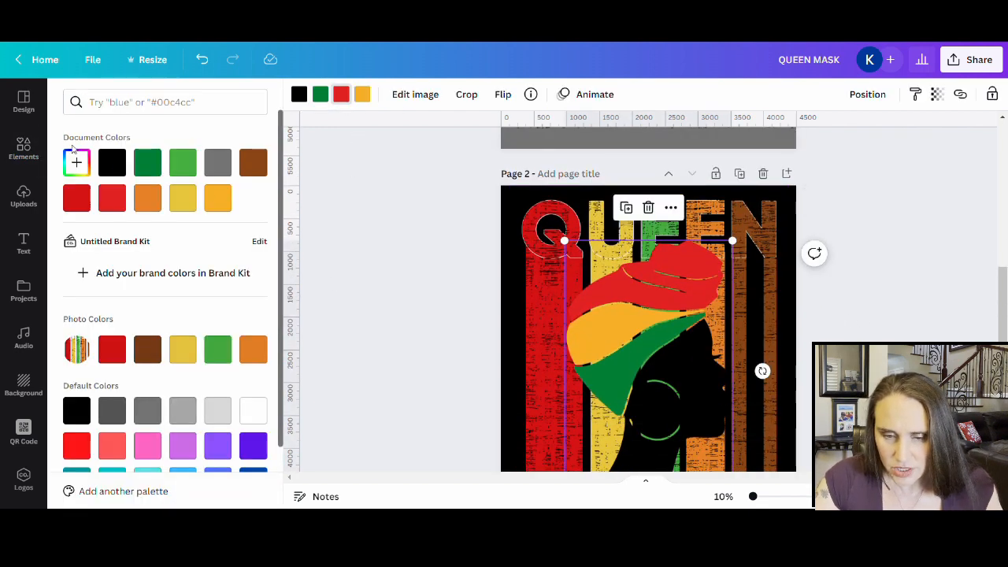
{"action": "left_click", "coordinate": [75, 162]}
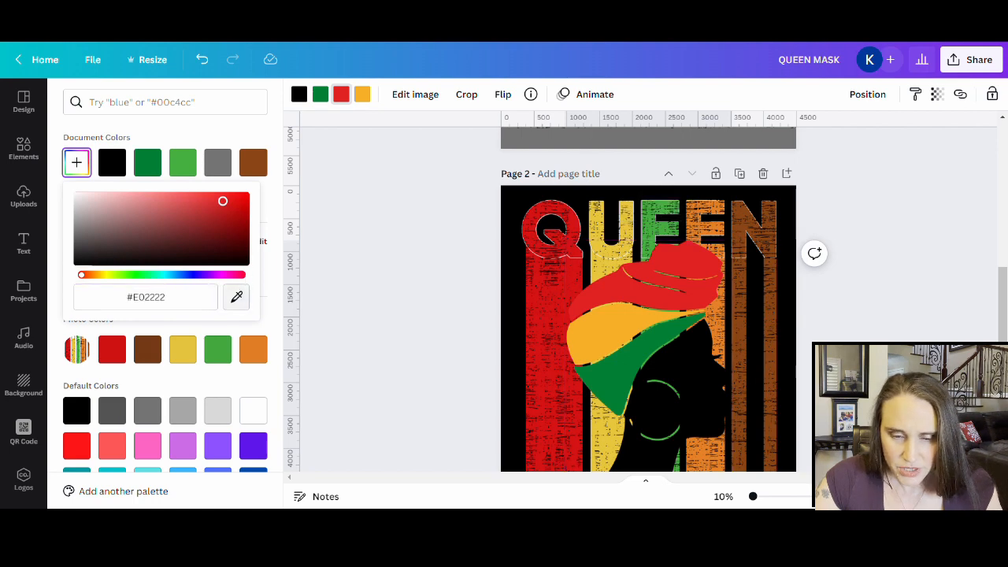
{"action": "left_click_drag", "start_coordinate": [222, 202], "coordinate": [234, 205]}
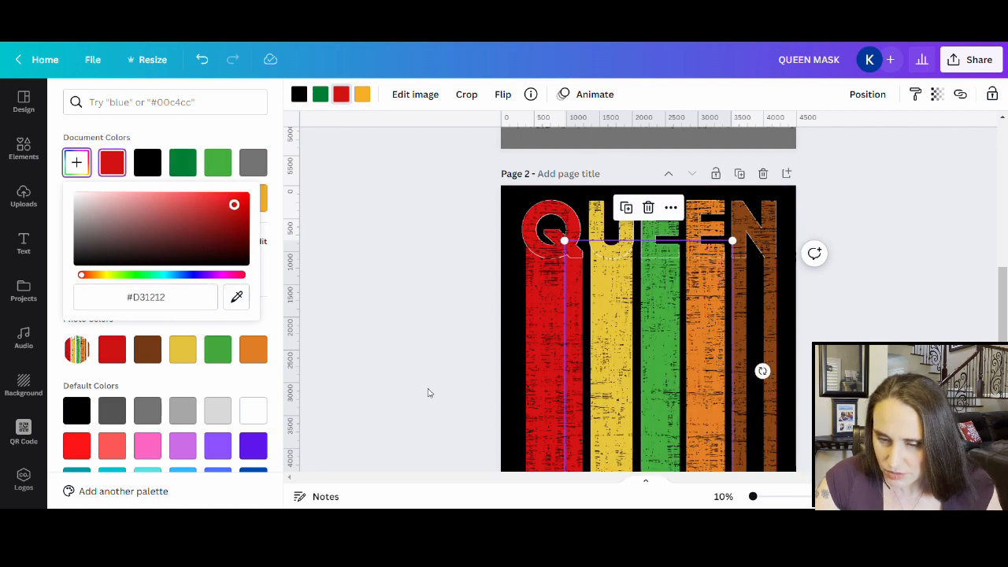
Recolor the yellow section of the head wrap with the yellow sampled from the design's stripe
{"action": "left_click", "coordinate": [362, 94]}
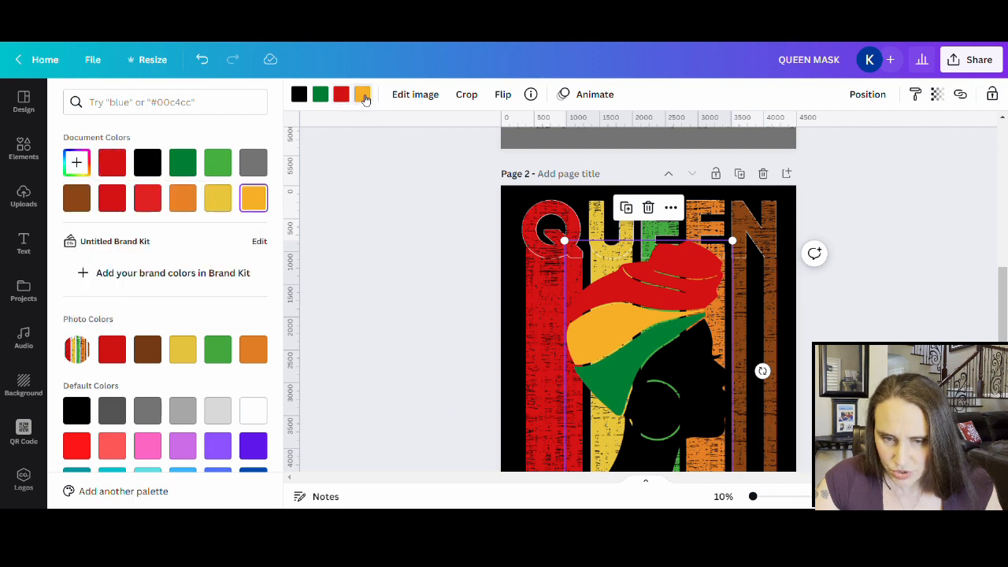
{"action": "left_click", "coordinate": [77, 162]}
{"action": "left_click", "coordinate": [236, 297]}
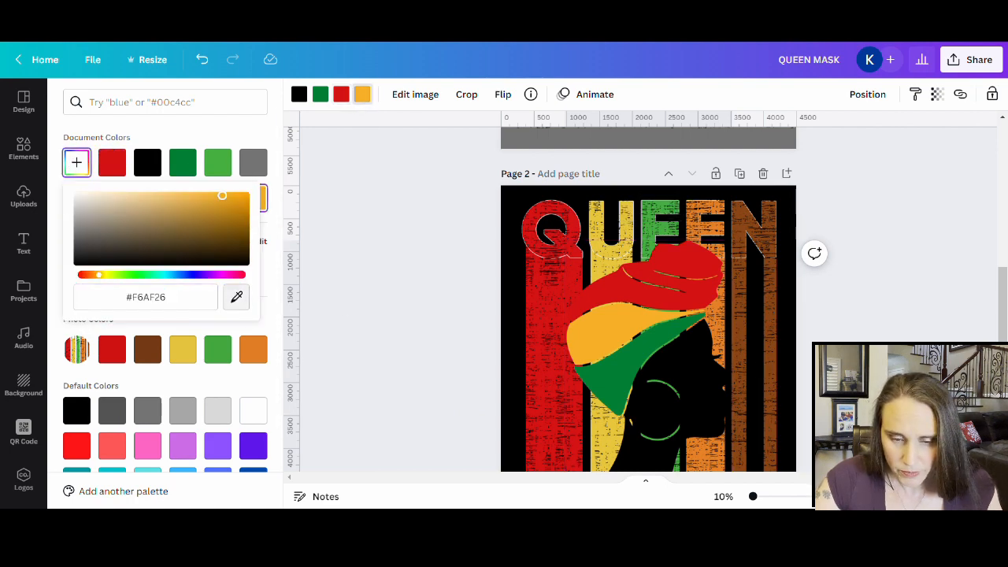
{"action": "left_click", "coordinate": [564, 302]}
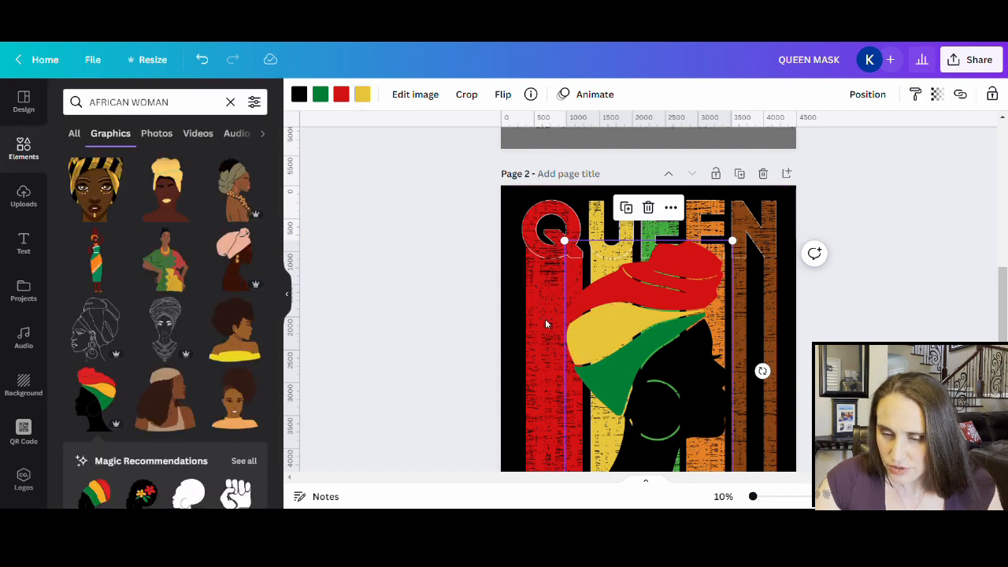
Recolor the green section of the head wrap and the earring with the lighter green sampled from the design's stripe
{"action": "left_click", "coordinate": [321, 95]}
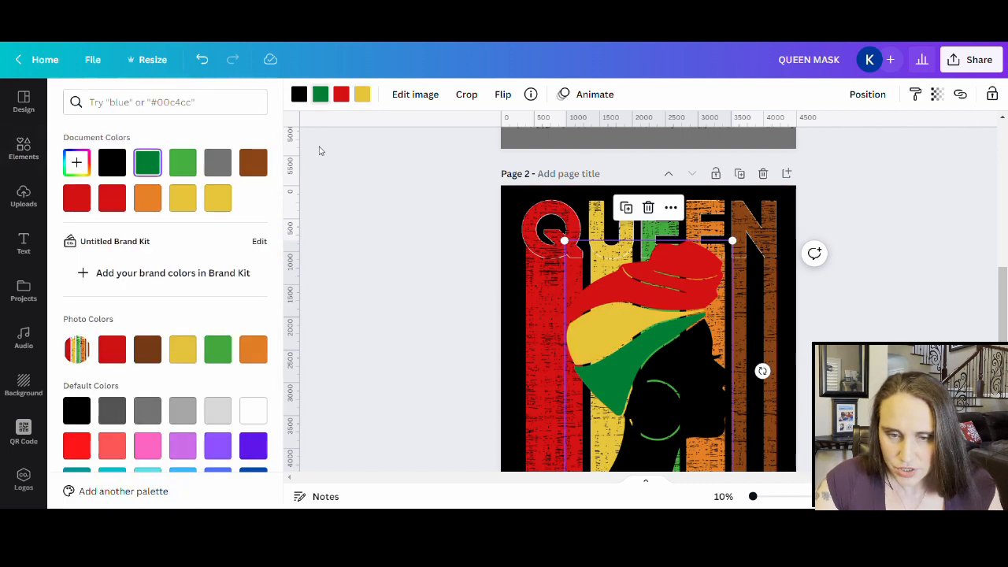
{"action": "left_click", "coordinate": [77, 162]}
{"action": "left_click", "coordinate": [237, 297]}
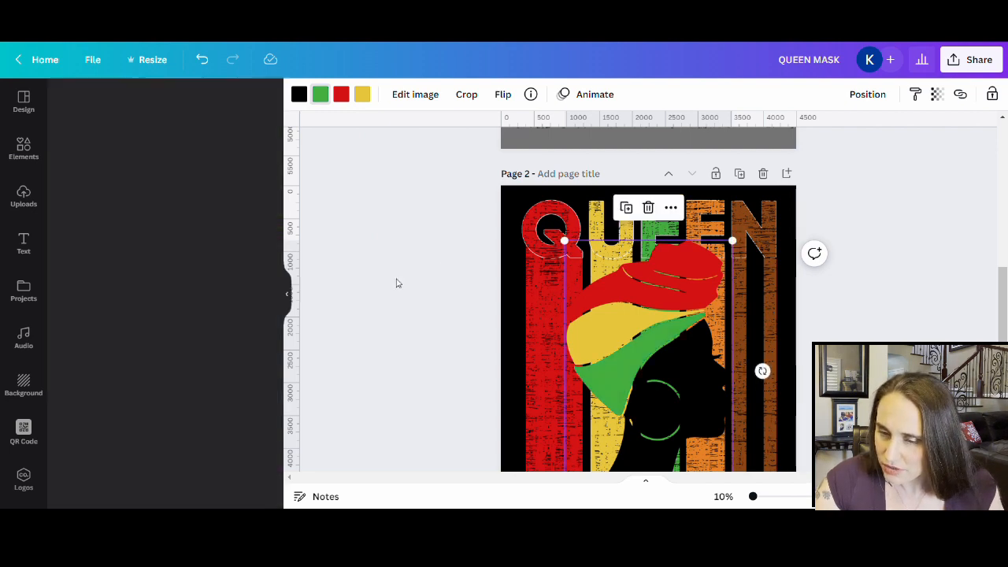
{"action": "left_click", "coordinate": [375, 158]}
{"action": "left_click", "coordinate": [732, 372]}
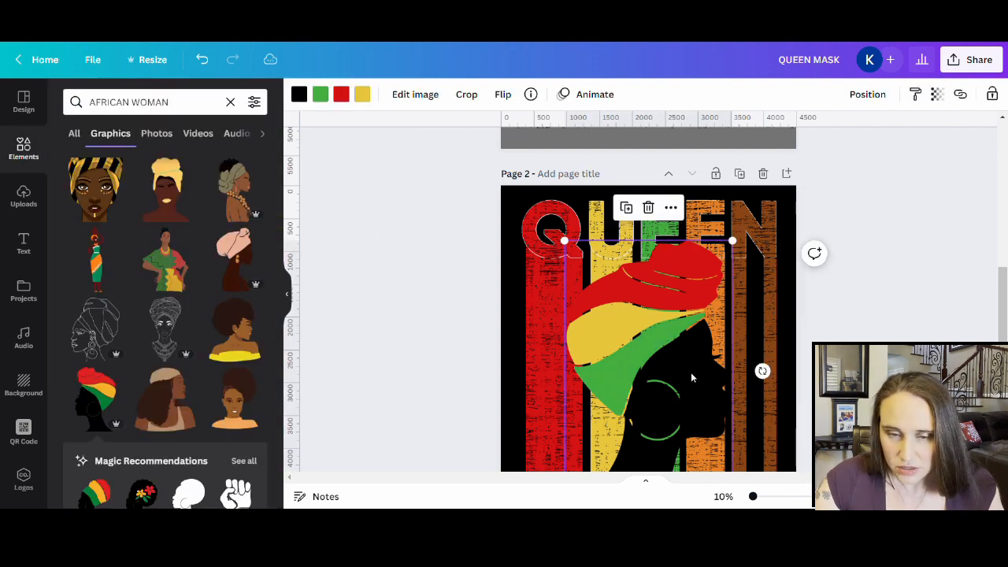
Try the document's medium brown as the woman's skin color, and return the skin to black
{"action": "left_click", "coordinate": [299, 94]}
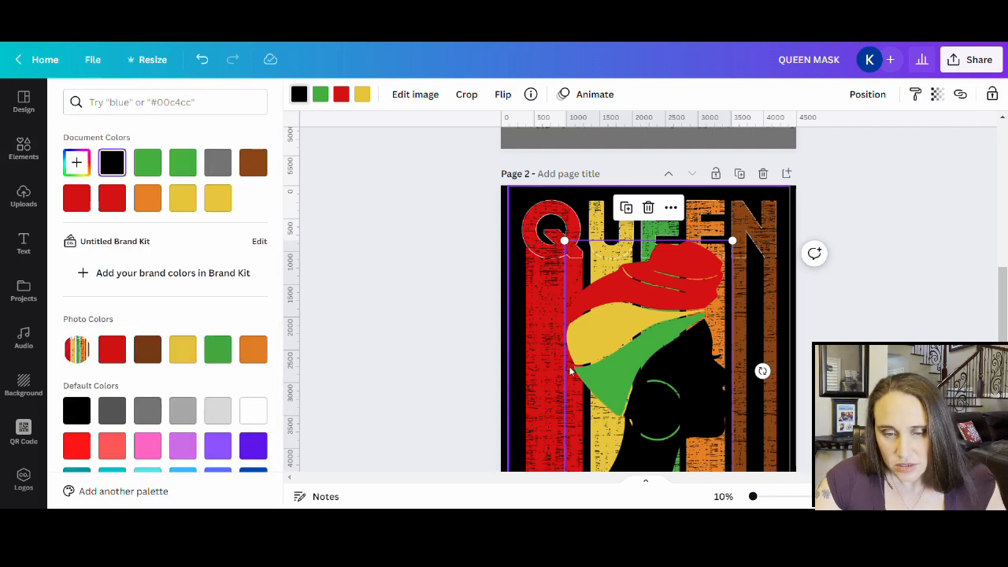
{"action": "scroll", "coordinate": [508, 305], "scroll_direction": "down", "scroll_amount": 1}
{"action": "left_click", "coordinate": [83, 411]}
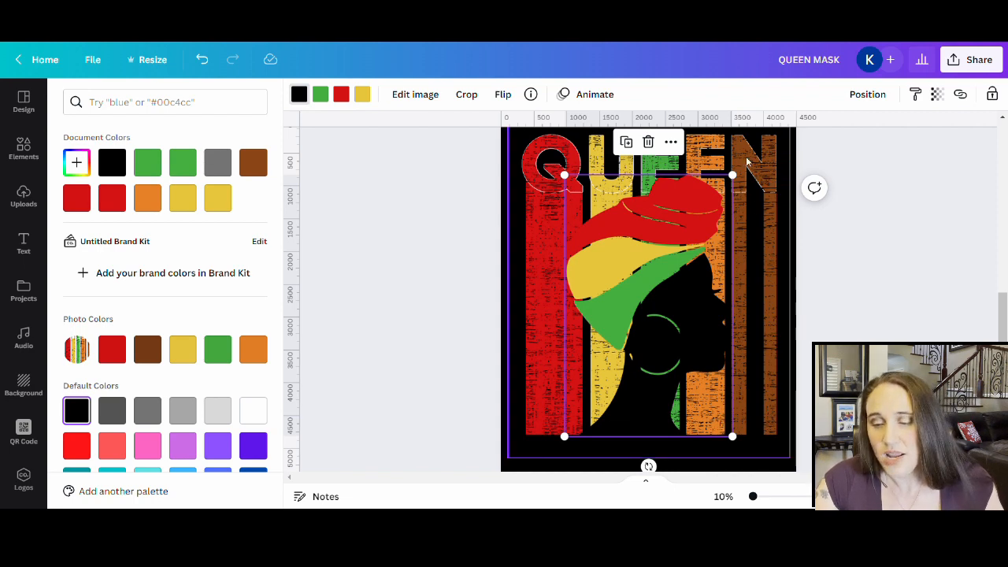
{"action": "left_click", "coordinate": [252, 163]}
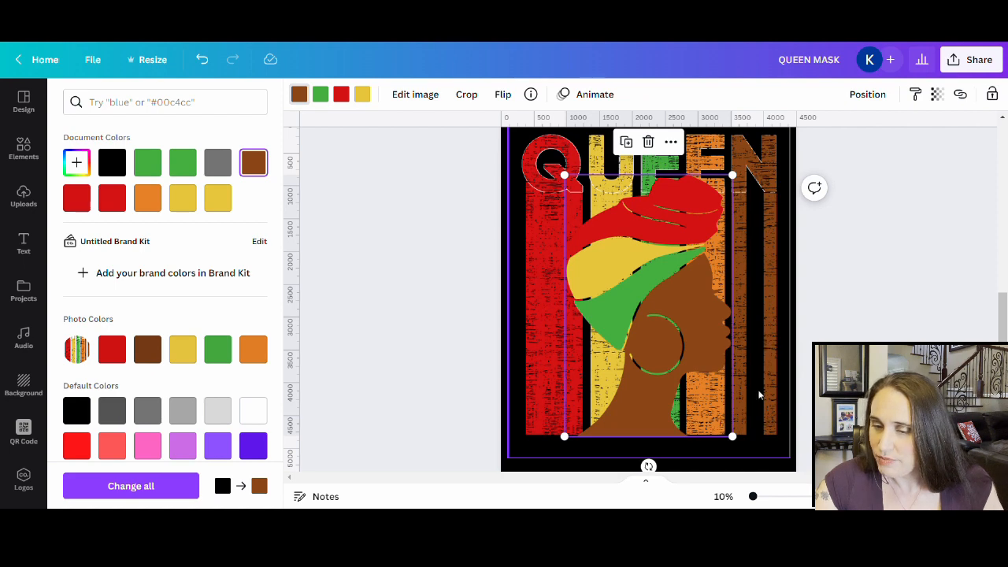
{"action": "scroll", "coordinate": [759, 393], "scroll_direction": "up", "scroll_amount": 1}
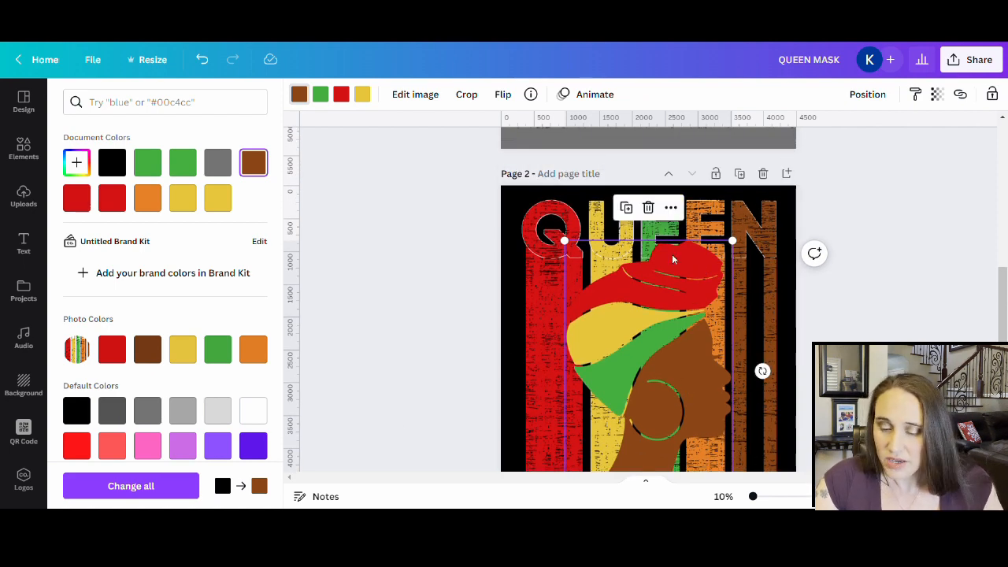
{"action": "left_click", "coordinate": [114, 165]}
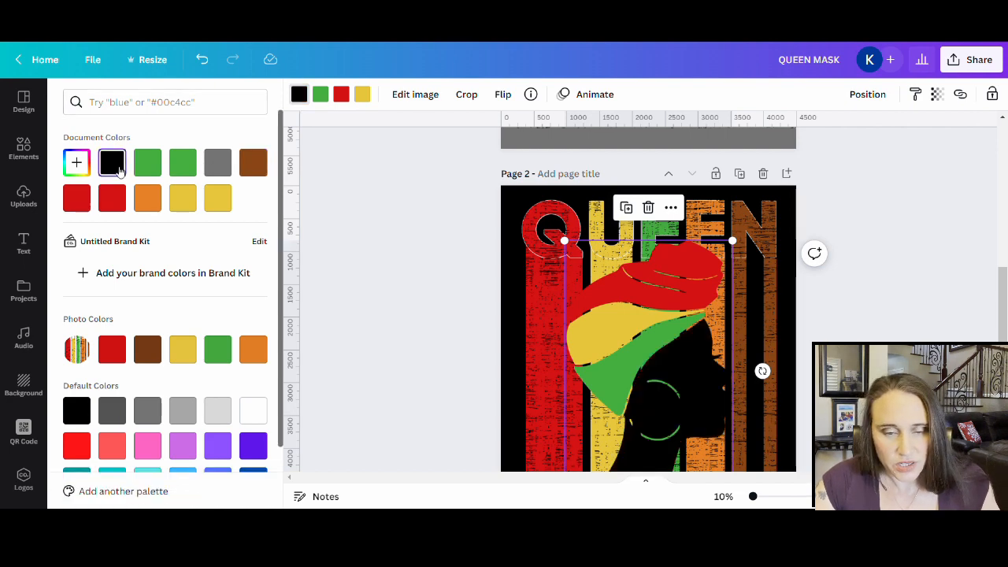
Set the woman's skin to the photo's brown #733A14, darken it to a deeper brown, and deselect the graphic
{"action": "left_click", "coordinate": [151, 356]}
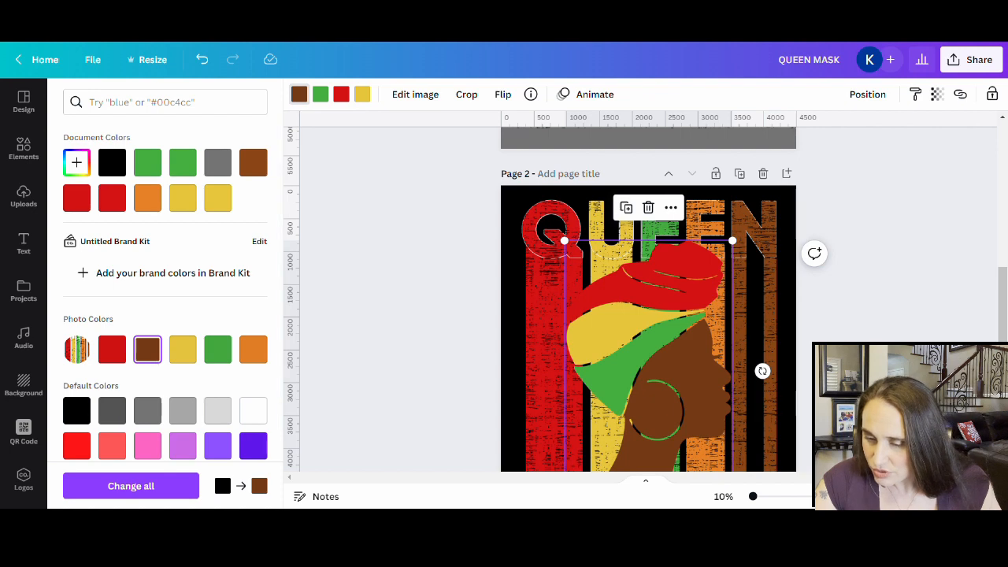
{"action": "left_click", "coordinate": [76, 162]}
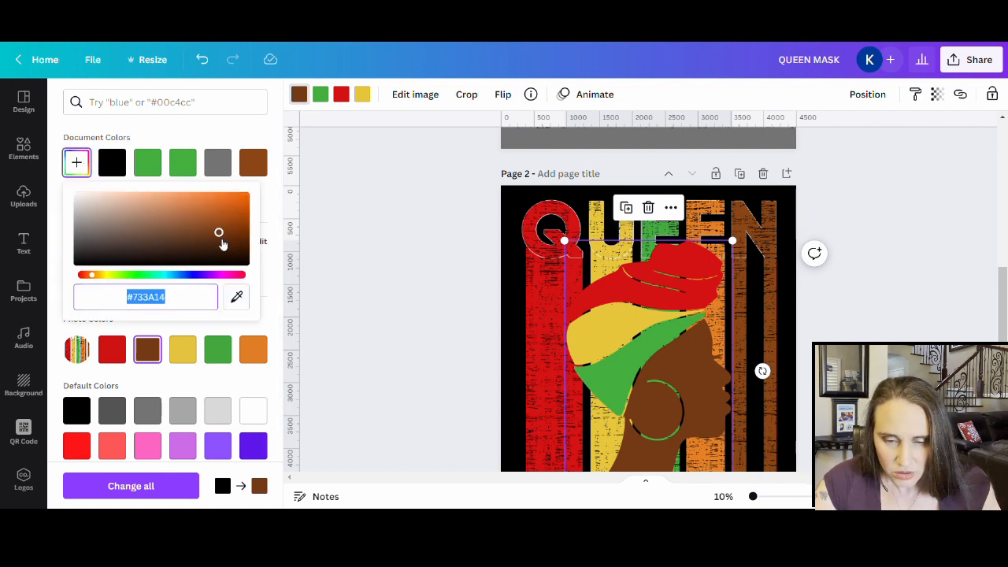
{"action": "left_click", "coordinate": [412, 298]}
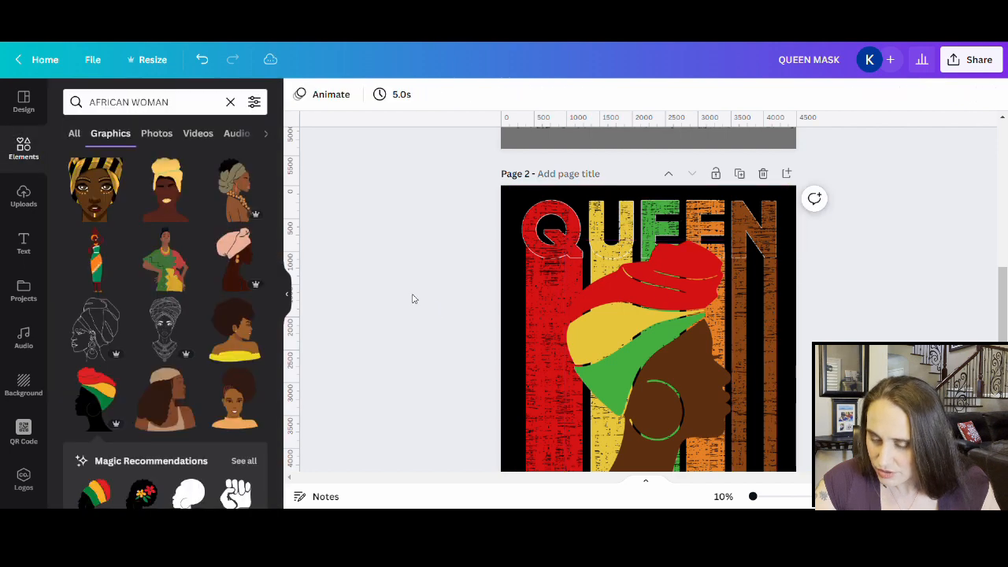
Nudge the woman silhouette left until her face ends at the right edge of the orange stripe, and deselect it
{"action": "left_click", "coordinate": [671, 302]}
{"action": "key", "text": "Left"}
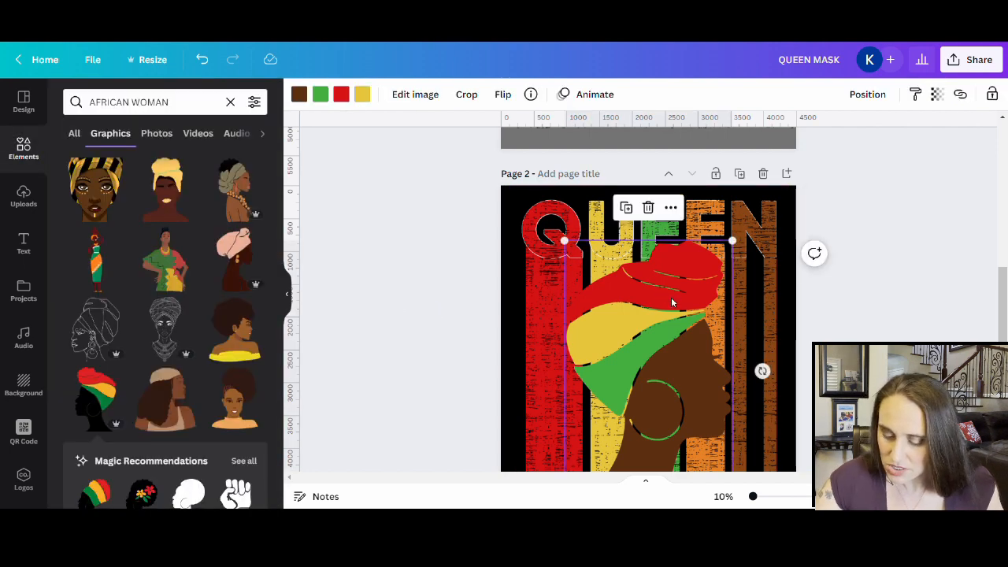
{"action": "key", "text": "Left"}
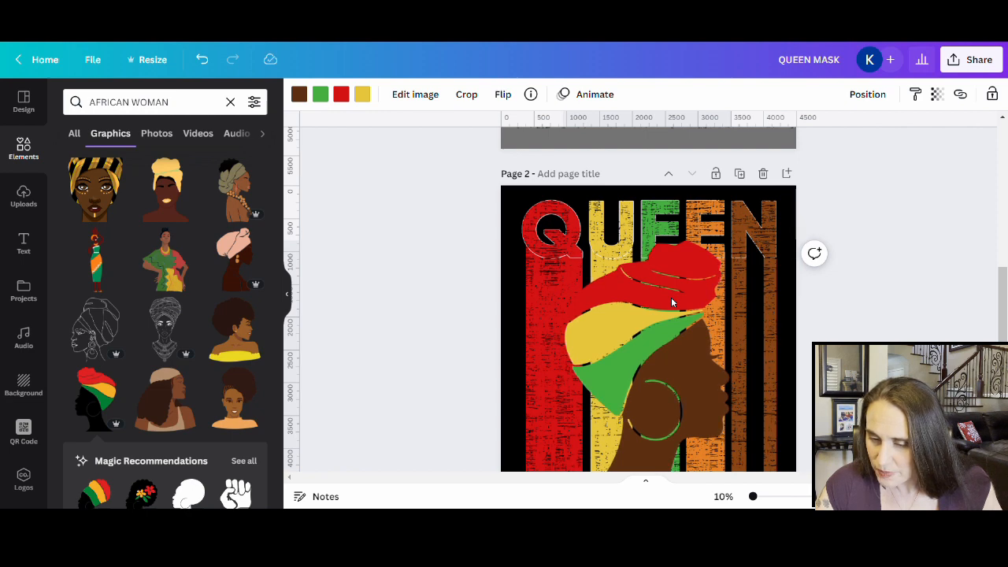
{"action": "left_click", "coordinate": [898, 229]}
{"action": "scroll", "coordinate": [900, 234], "scroll_direction": "down", "scroll_amount": 1}
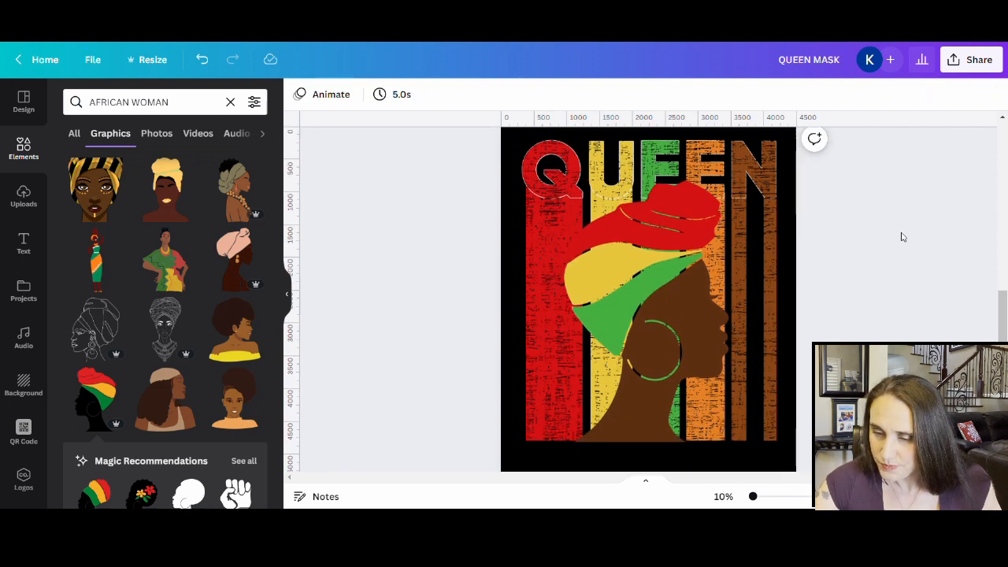
{"action": "left_click", "coordinate": [699, 317]}
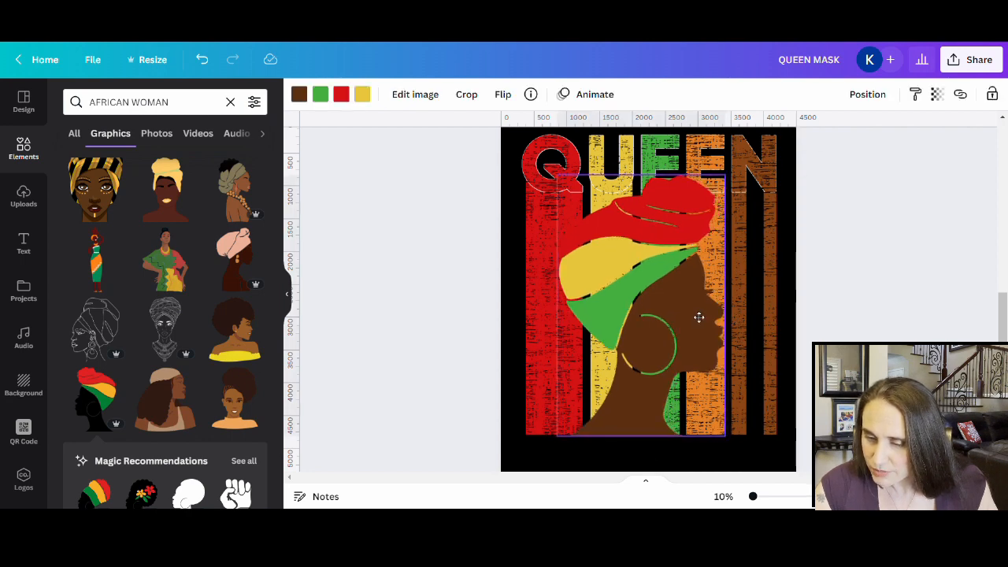
{"action": "key", "text": "Escape"}
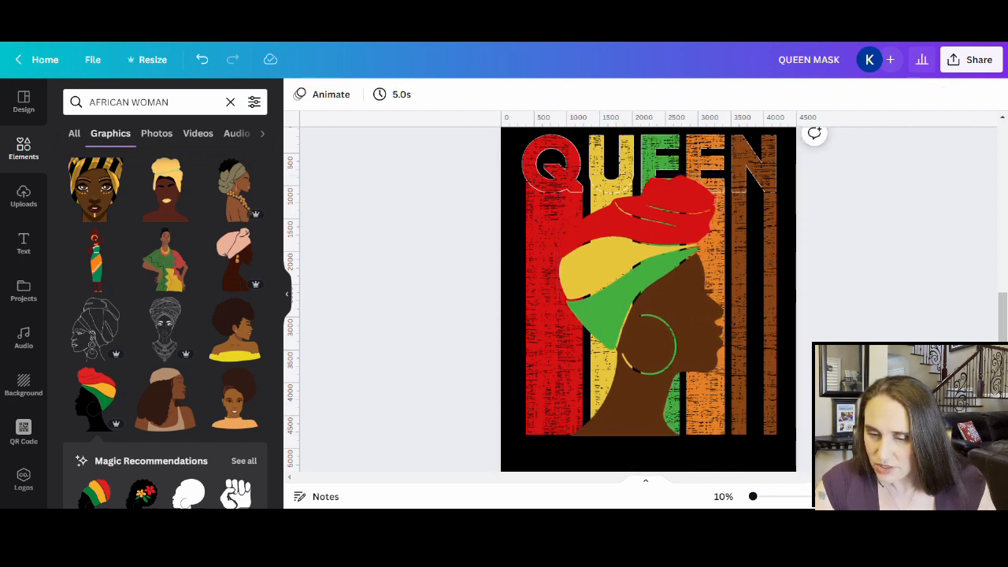
Examine the recolored woman against the QUEEN lettering and the stripes over the full height of page 2
{"action": "scroll", "coordinate": [648, 299], "scroll_direction": "up", "scroll_amount": 2}
{"action": "scroll", "coordinate": [648, 299], "scroll_direction": "down", "scroll_amount": 2}
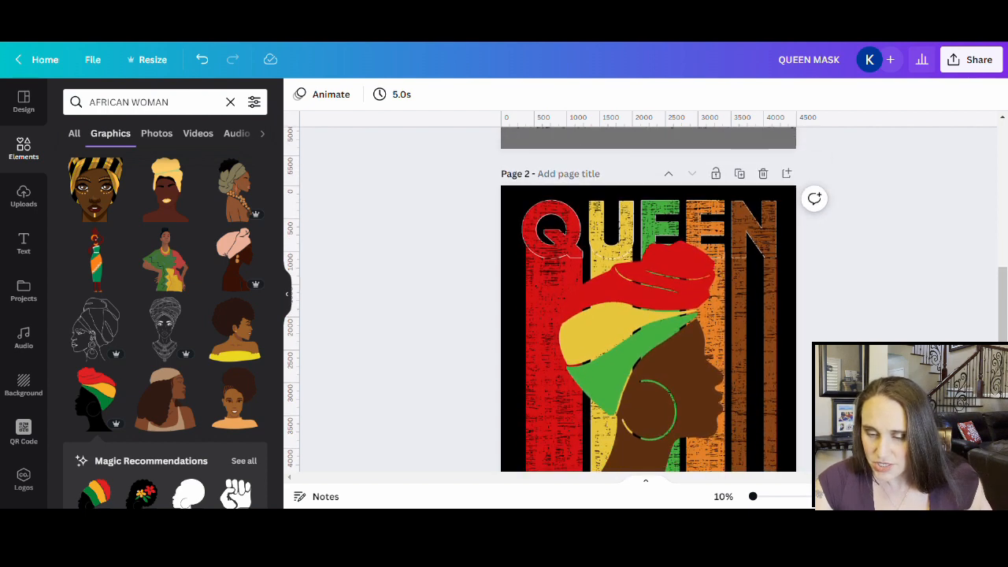
{"action": "scroll", "coordinate": [648, 299], "scroll_direction": "up", "scroll_amount": 2}
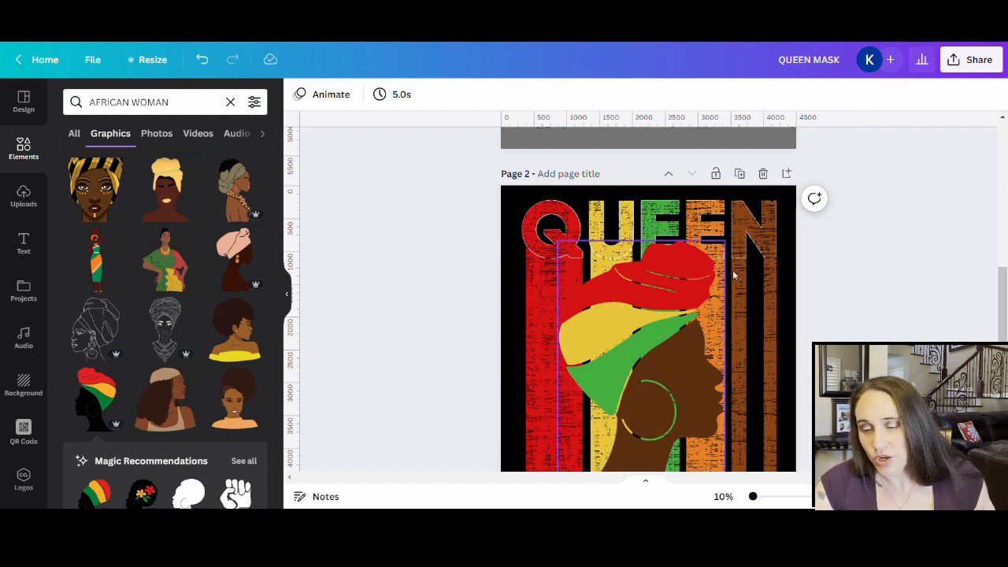
{"action": "scroll", "coordinate": [788, 254], "scroll_direction": "down", "scroll_amount": 2}
{"action": "left_click", "coordinate": [657, 308]}
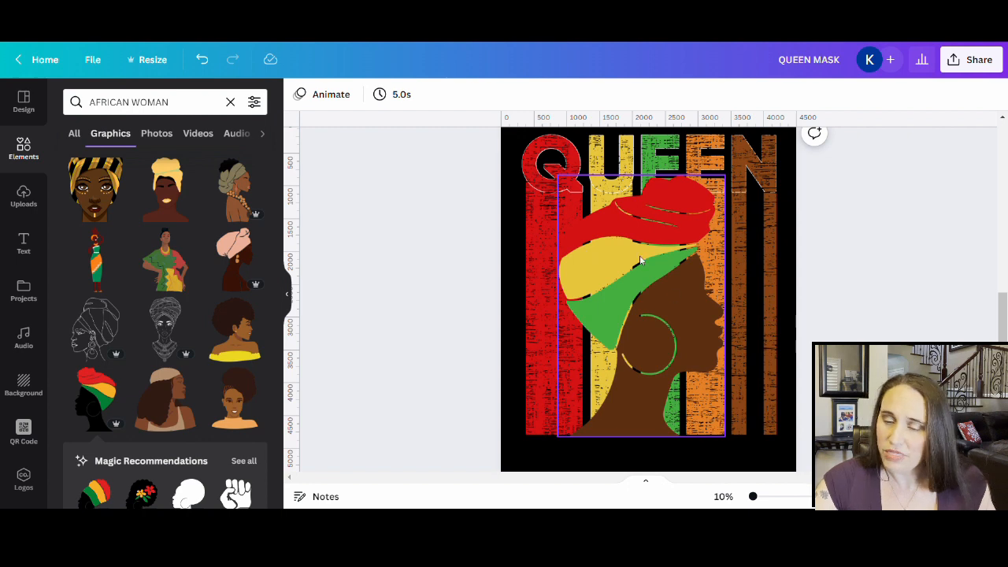
{"action": "scroll", "coordinate": [661, 217], "scroll_direction": "up", "scroll_amount": 3}
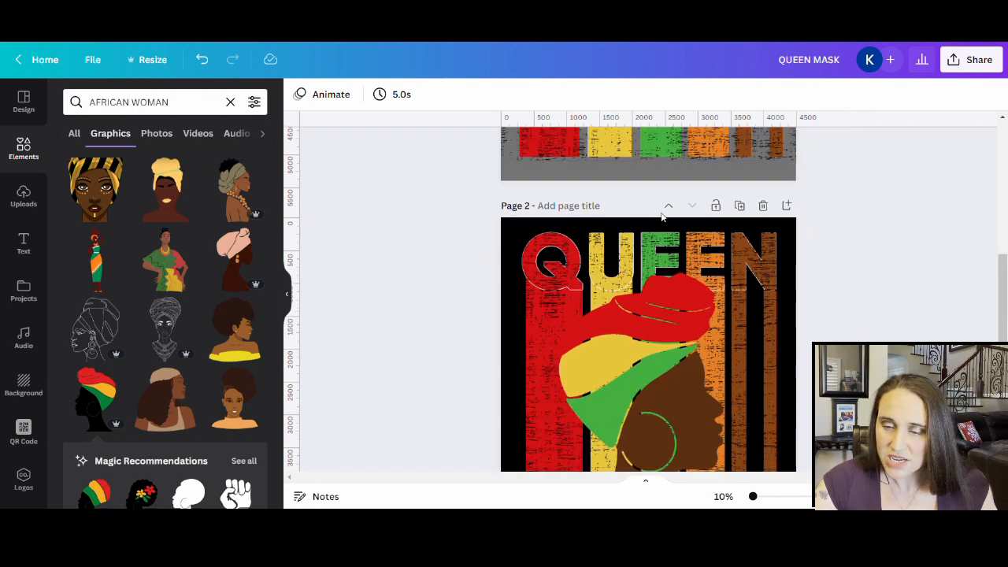
{"action": "scroll", "coordinate": [661, 216], "scroll_direction": "down", "scroll_amount": 1}
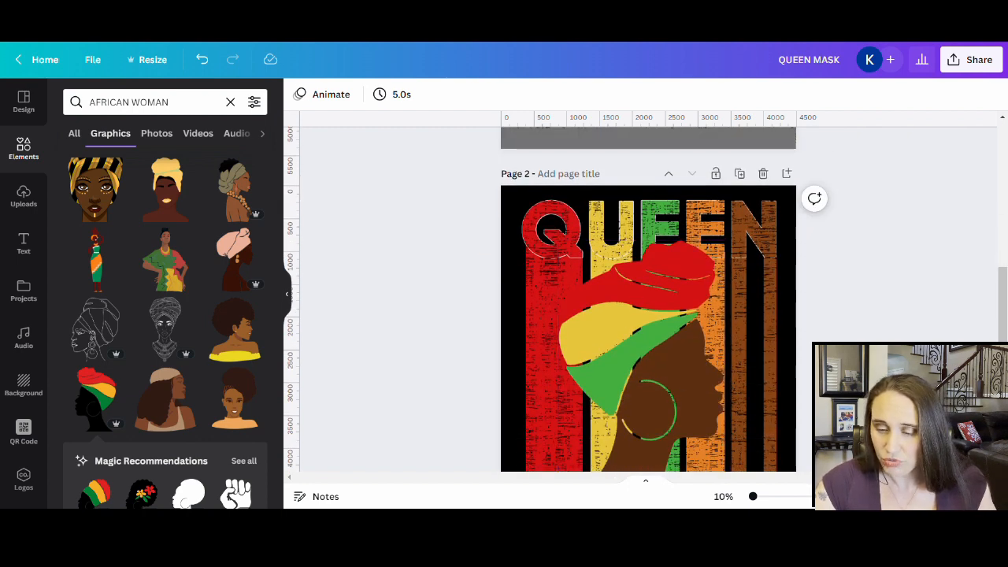
{"action": "scroll", "coordinate": [829, 277], "scroll_direction": "down", "scroll_amount": 4}
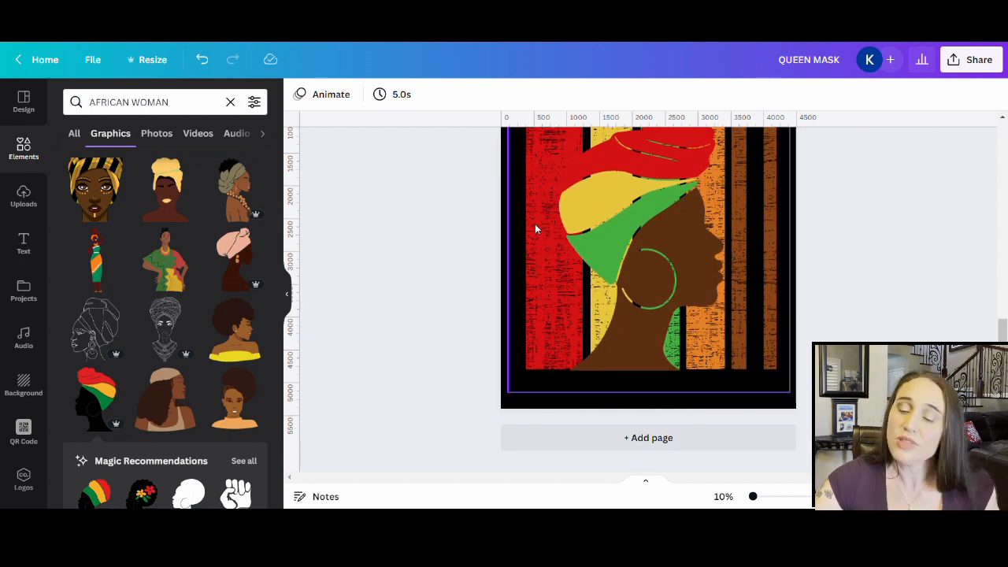
{"action": "scroll", "coordinate": [886, 173], "scroll_direction": "up", "scroll_amount": 2}
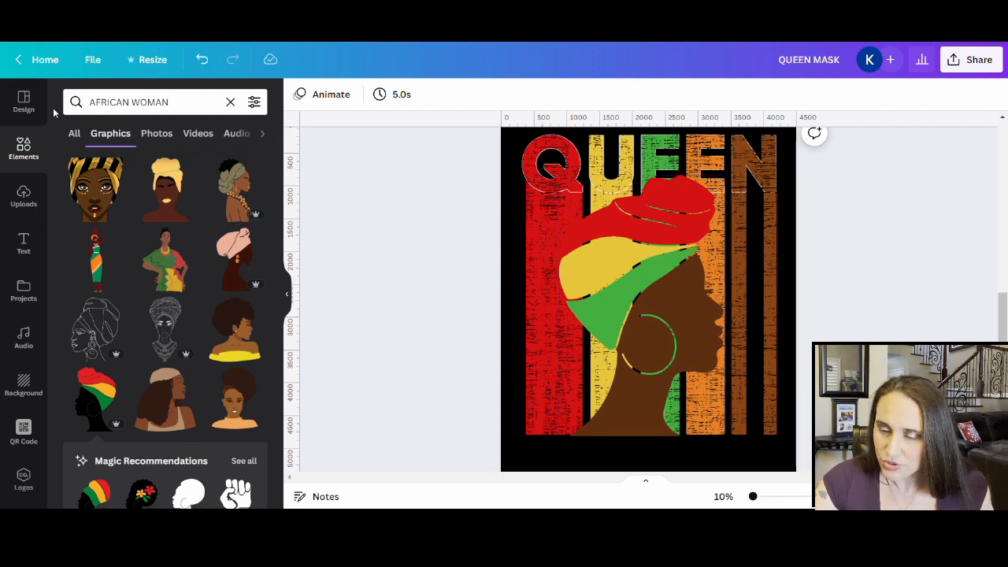
Replace the head-wrapped woman with the black afro silhouette wearing a red and a yellow flower, found among the AFRICAN WOMAN graphics
{"action": "scroll", "coordinate": [267, 322], "scroll_direction": "down", "scroll_amount": 2}
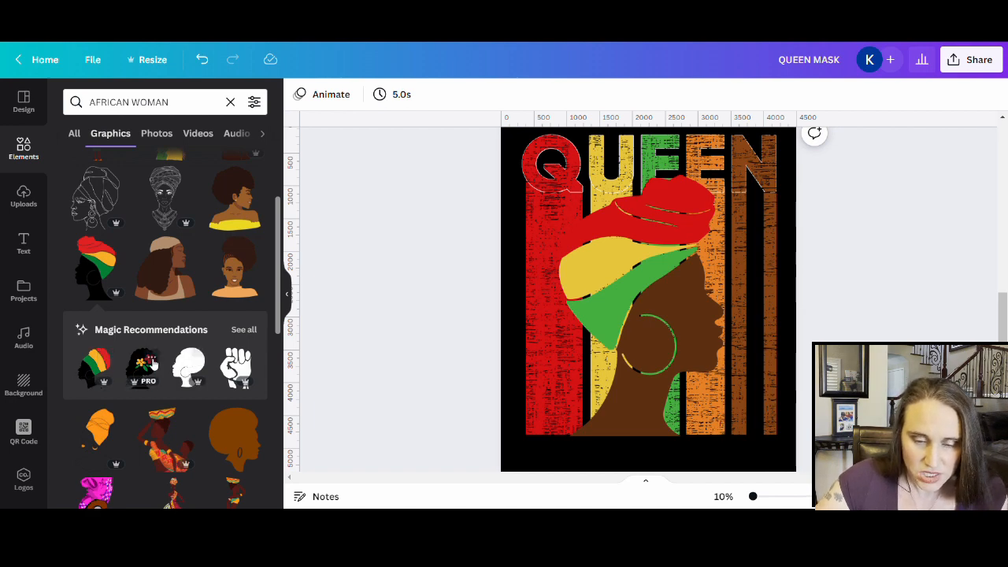
{"action": "scroll", "coordinate": [189, 362], "scroll_direction": "down", "scroll_amount": 4}
{"action": "scroll", "coordinate": [211, 229], "scroll_direction": "down", "scroll_amount": 4}
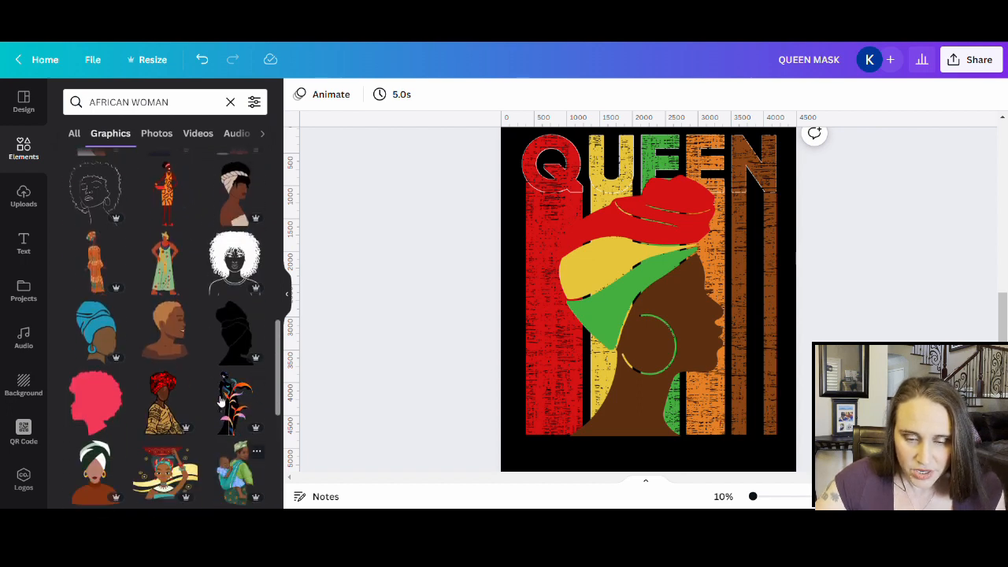
{"action": "scroll", "coordinate": [221, 389], "scroll_direction": "down", "scroll_amount": 2}
{"action": "scroll", "coordinate": [197, 287], "scroll_direction": "down", "scroll_amount": 3}
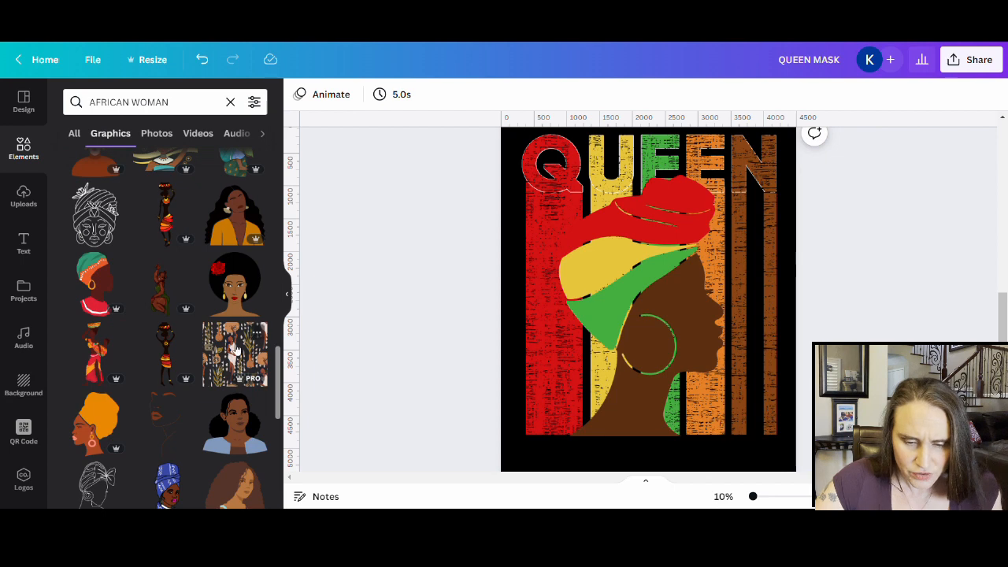
{"action": "scroll", "coordinate": [207, 332], "scroll_direction": "down", "scroll_amount": 4}
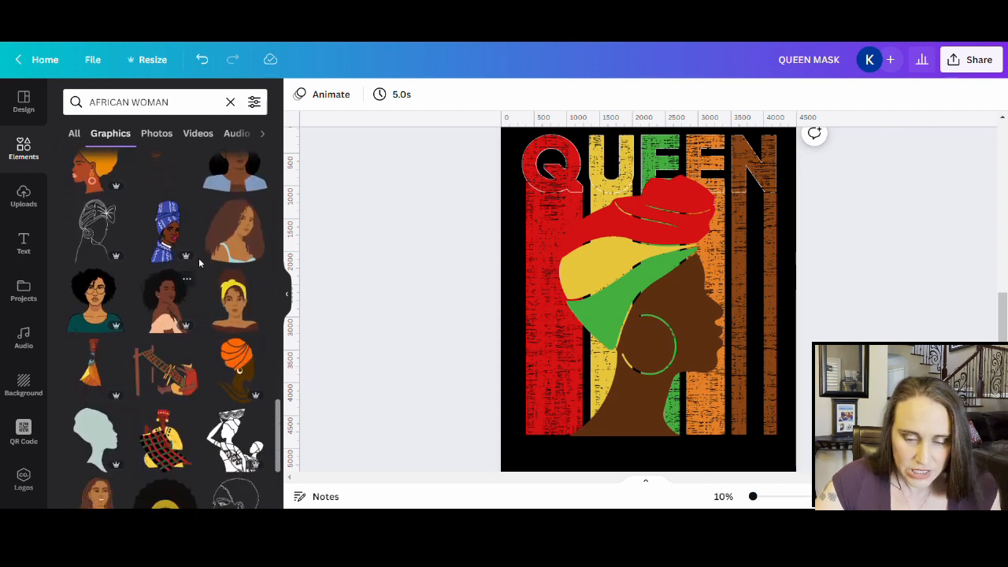
{"action": "scroll", "coordinate": [201, 299], "scroll_direction": "down", "scroll_amount": 3}
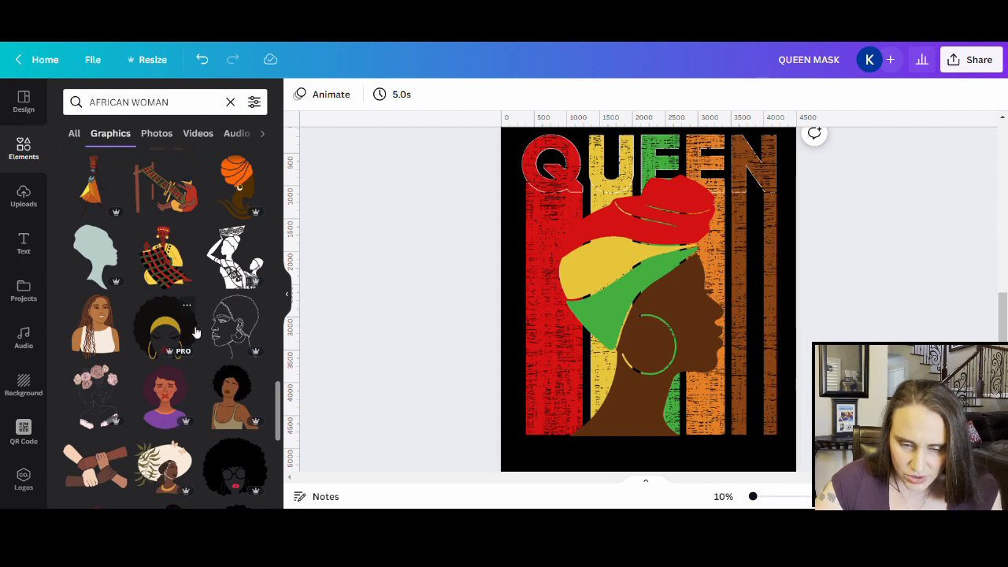
{"action": "scroll", "coordinate": [229, 384], "scroll_direction": "down", "scroll_amount": 1}
{"action": "scroll", "coordinate": [228, 383], "scroll_direction": "down", "scroll_amount": 2}
{"action": "scroll", "coordinate": [225, 347], "scroll_direction": "down", "scroll_amount": 2}
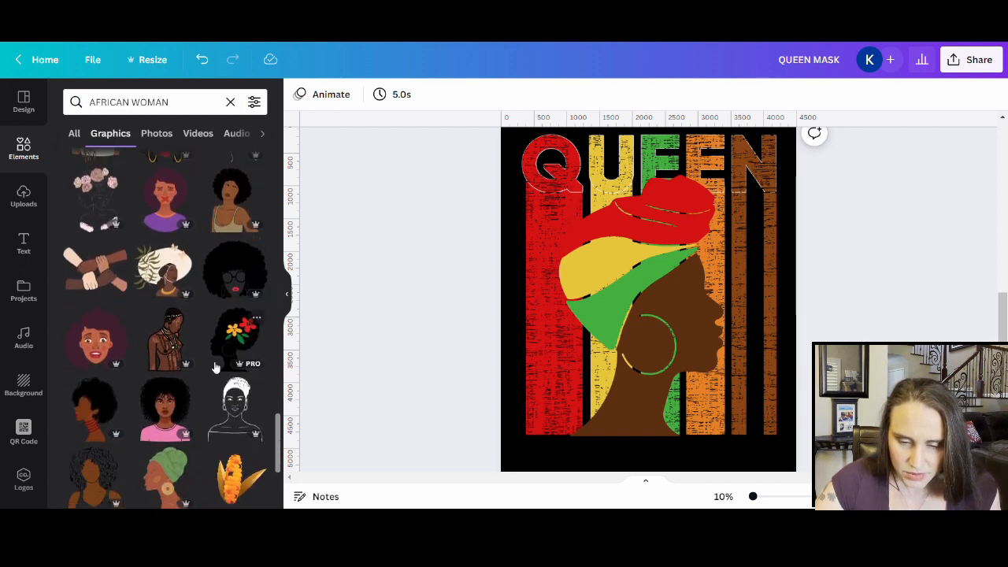
{"action": "left_click", "coordinate": [680, 363]}
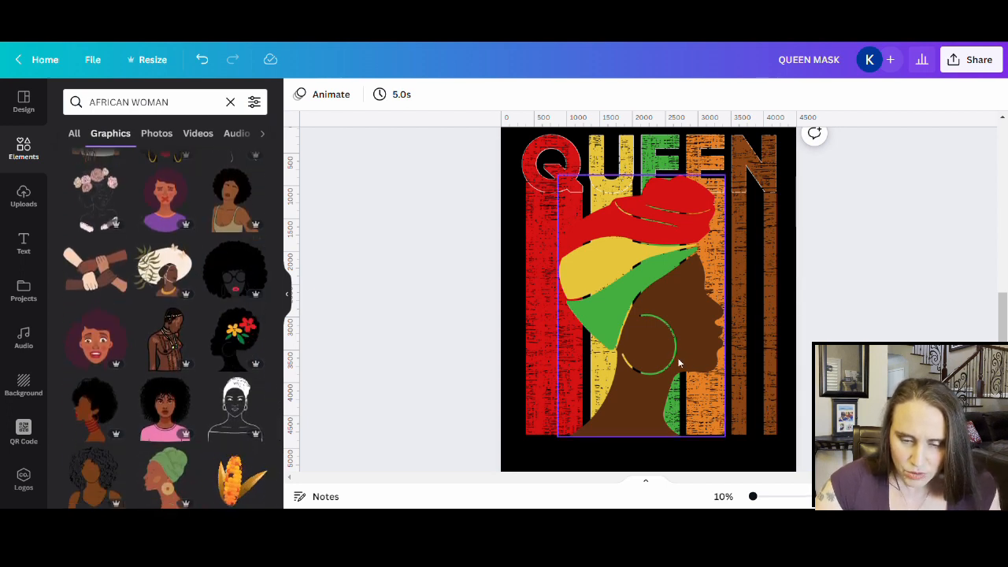
{"action": "key", "text": "Delete"}
{"action": "left_click", "coordinate": [235, 339]}
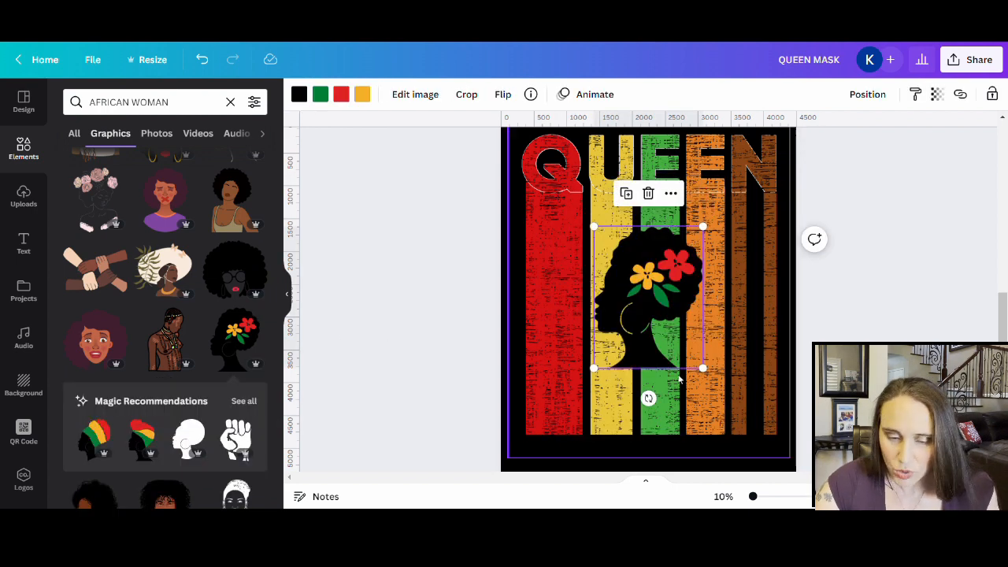
Enlarge the afro silhouette over the stripes to about 3,100 × 4,025, with its base on the stripes' lower ends, and deselect it
{"action": "left_click_drag", "start_coordinate": [702, 367], "coordinate": [754, 433]}
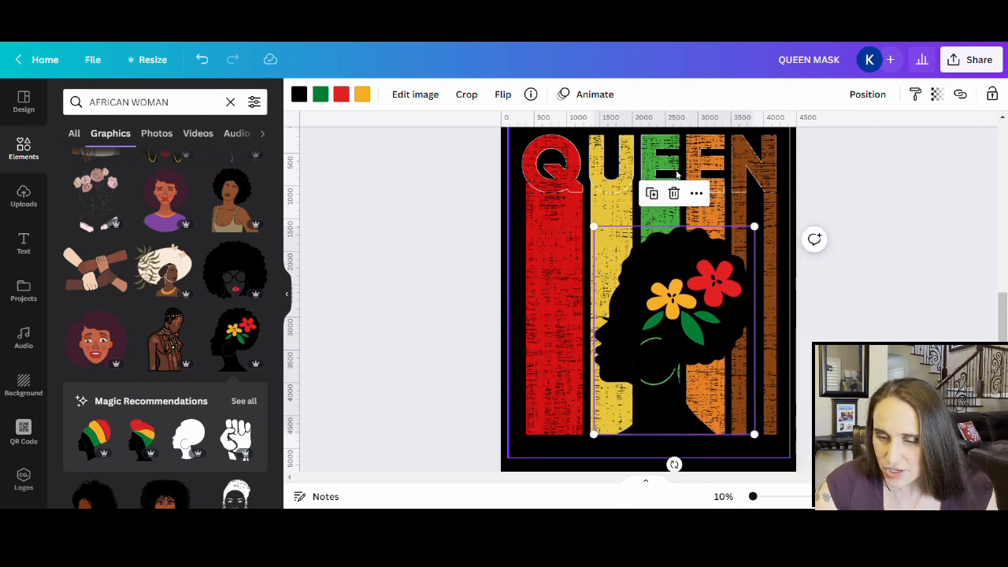
{"action": "mouse_move", "coordinate": [698, 341]}
{"action": "left_mouse_down"}
{"action": "mouse_move", "coordinate": [708, 330]}
{"action": "mouse_move", "coordinate": [704, 342]}
{"action": "left_mouse_up"}
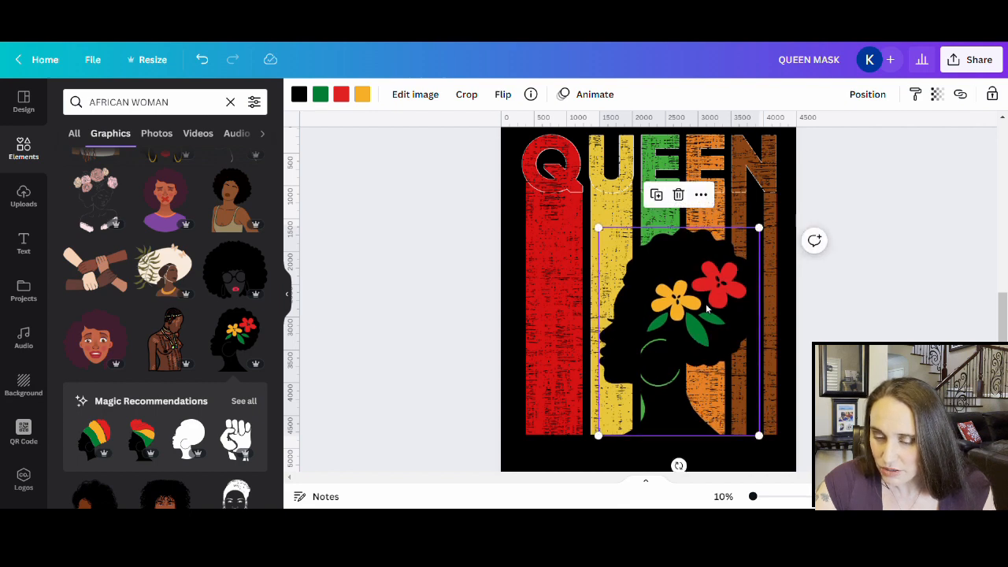
{"action": "left_click_drag", "start_coordinate": [600, 229], "coordinate": [552, 189]}
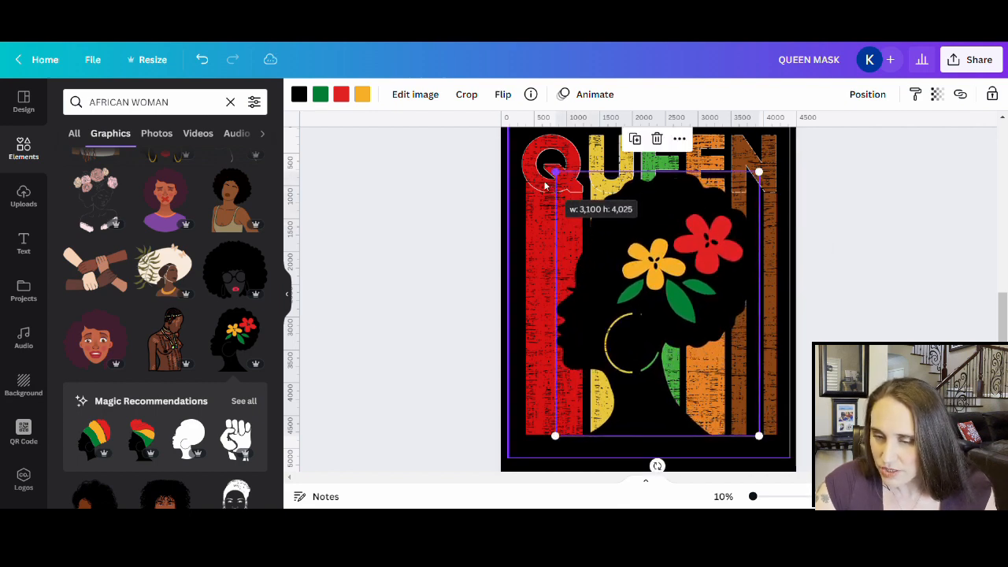
{"action": "left_click", "coordinate": [909, 337]}
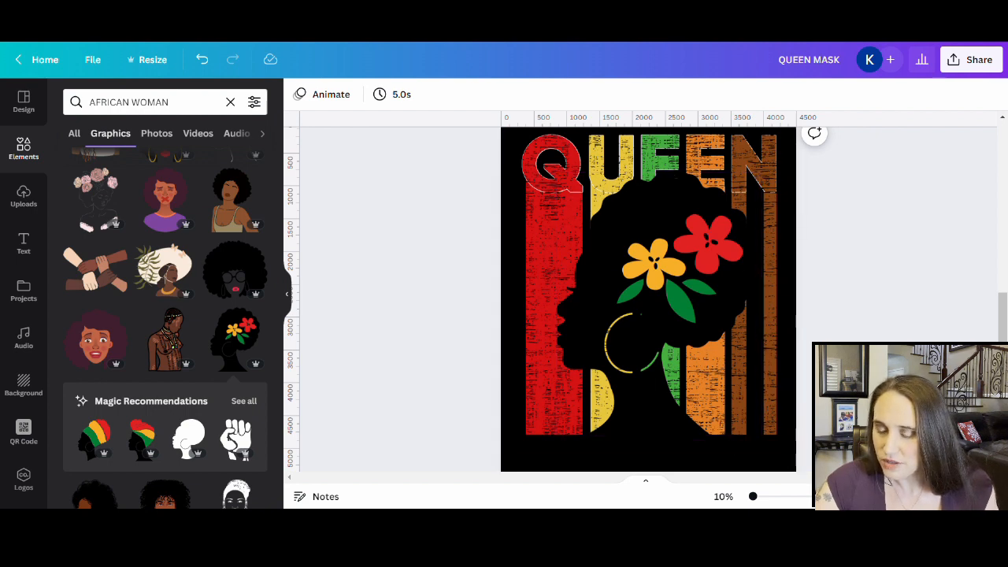
Shrink the afro silhouette slightly to uncover more of the QUEEN lettering, nudge it left over the red stripe, and deselect it
{"action": "left_click", "coordinate": [599, 265]}
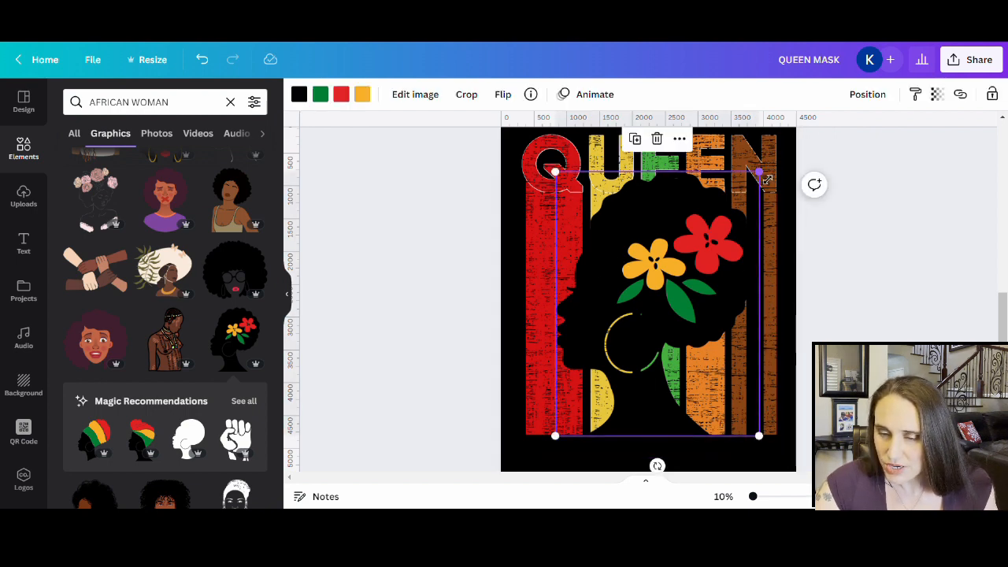
{"action": "left_click_drag", "start_coordinate": [765, 178], "coordinate": [757, 189]}
{"action": "left_click_drag", "start_coordinate": [626, 343], "coordinate": [623, 343]}
{"action": "left_click", "coordinate": [808, 235]}
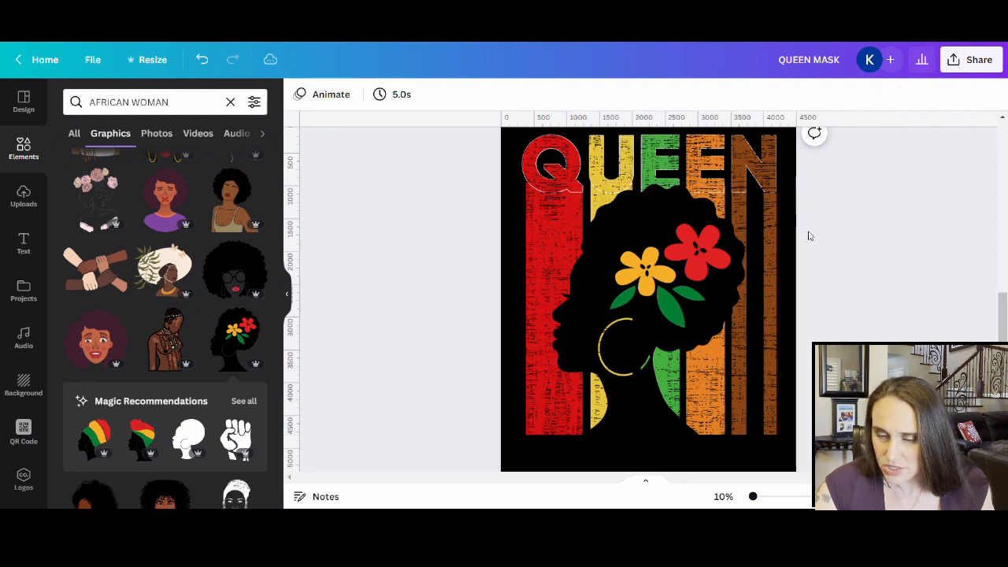
Recolor the silhouette's red flower to #D41313, sampled from the red stripe
{"action": "left_click", "coordinate": [680, 258]}
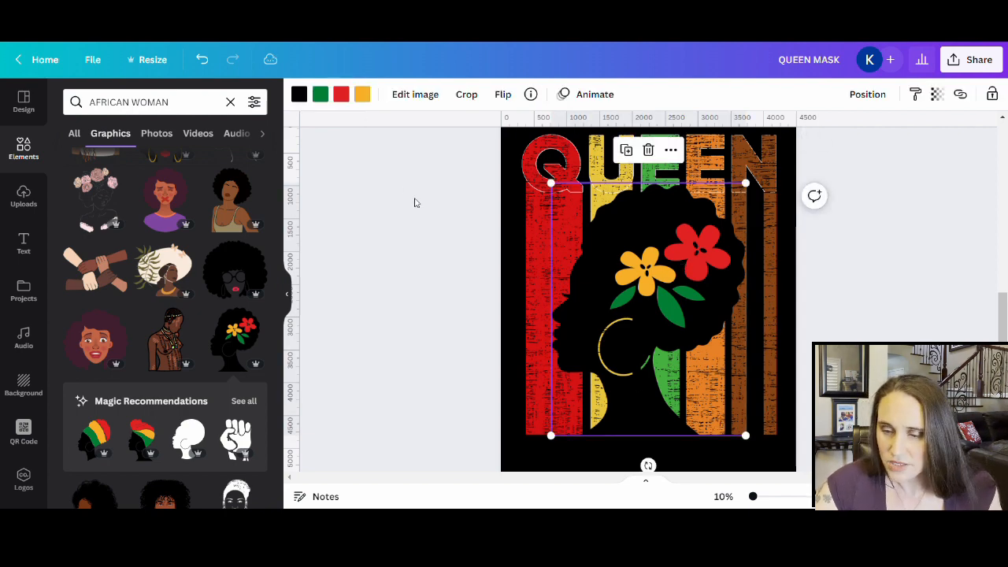
{"action": "left_click", "coordinate": [340, 94]}
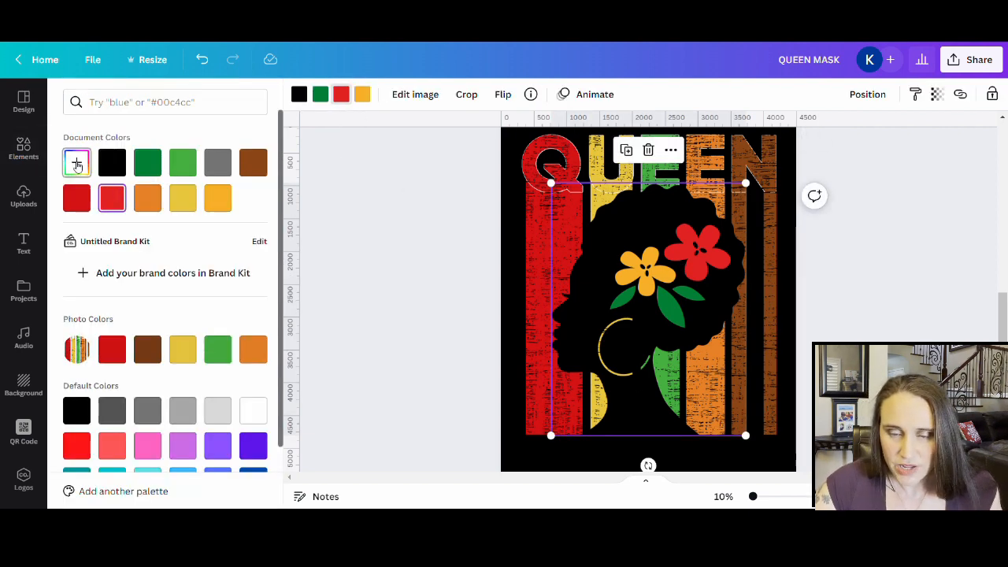
{"action": "left_click", "coordinate": [76, 162]}
{"action": "left_click", "coordinate": [238, 299]}
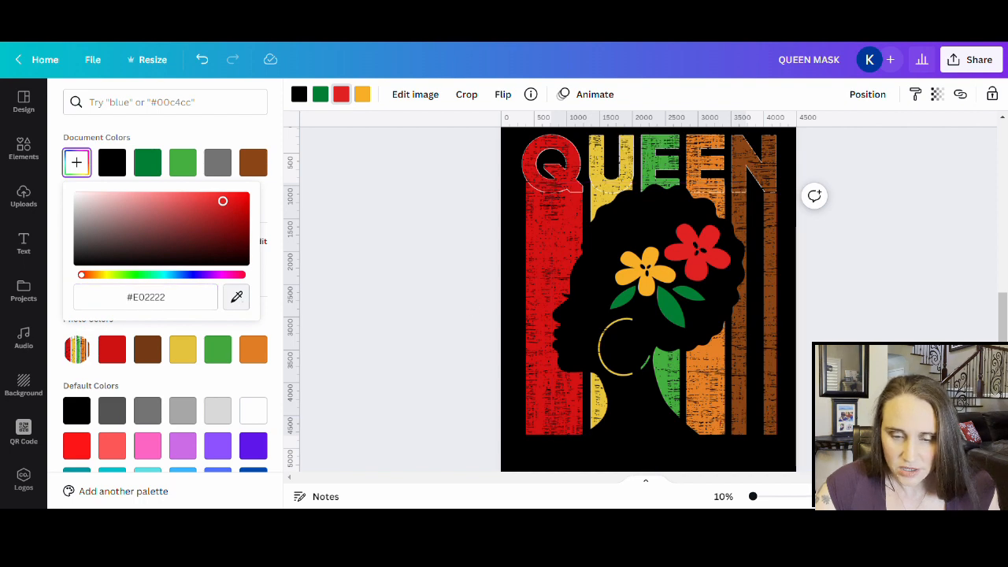
{"action": "left_click", "coordinate": [540, 261]}
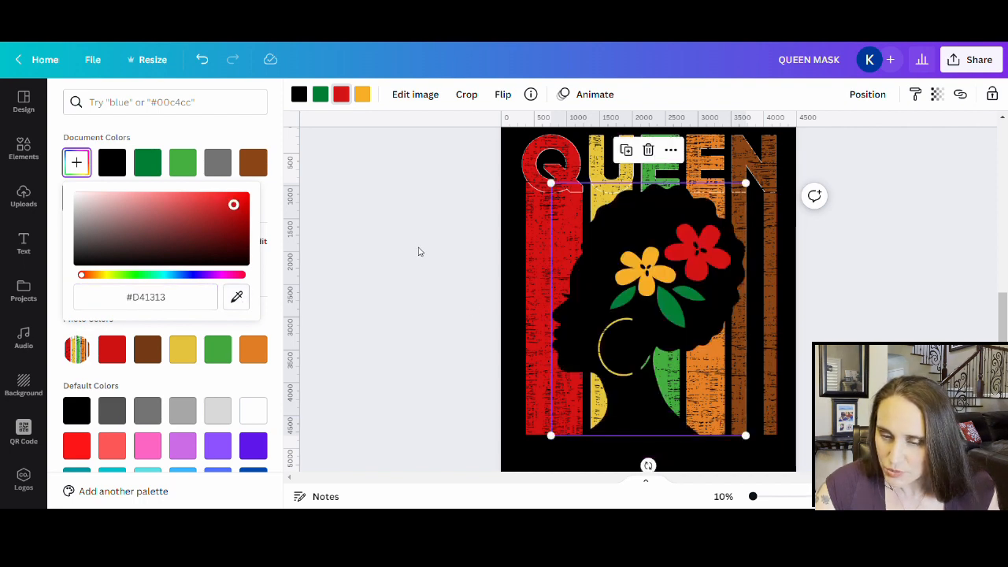
{"action": "left_click", "coordinate": [418, 247]}
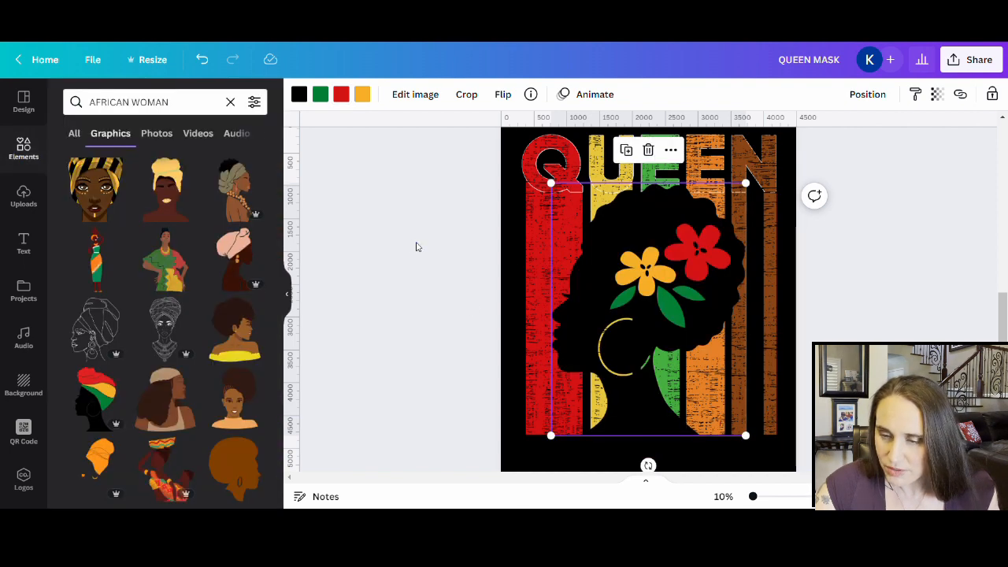
Recolor the leaves with the photo's green and the yellow-orange flower with the document's mustard yellow, and deselect the silhouette
{"action": "left_click", "coordinate": [321, 95]}
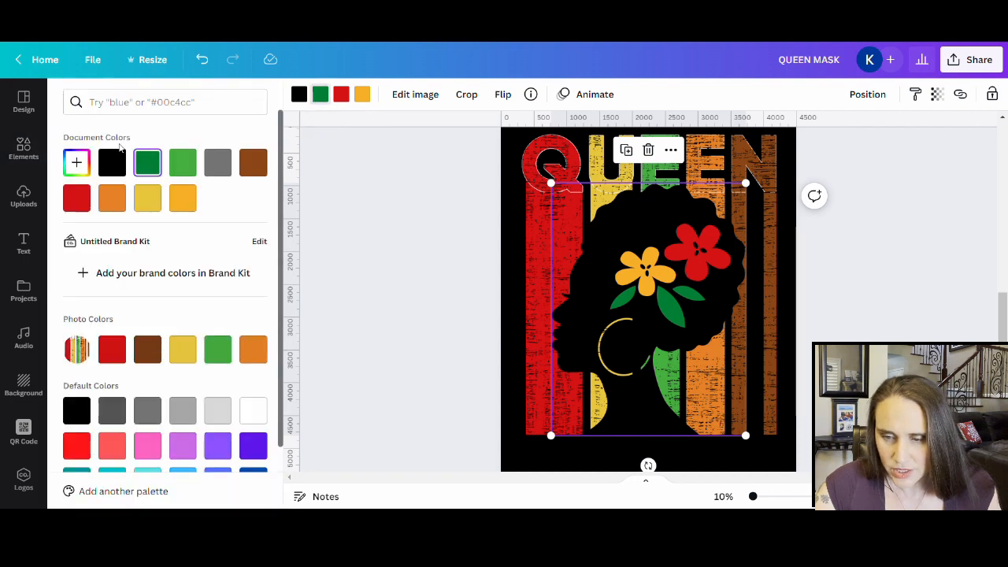
{"action": "left_click", "coordinate": [183, 164]}
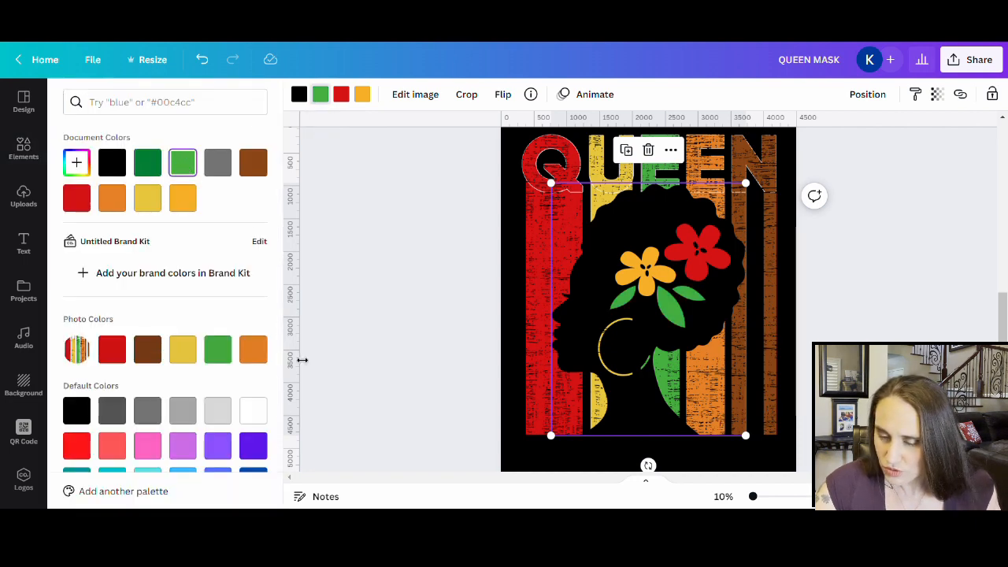
{"action": "left_click", "coordinate": [220, 355]}
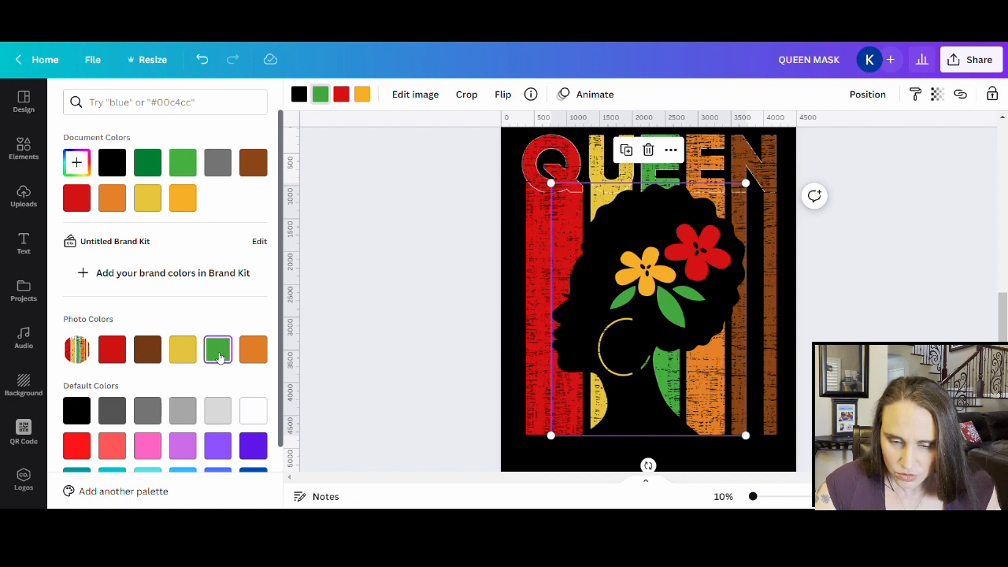
{"action": "left_click", "coordinate": [370, 96]}
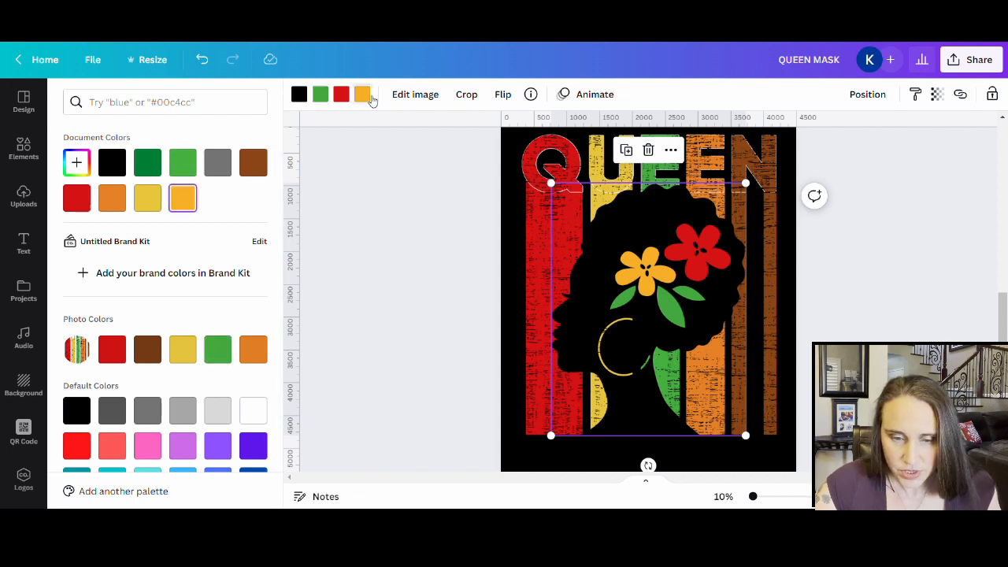
{"action": "left_click", "coordinate": [149, 202]}
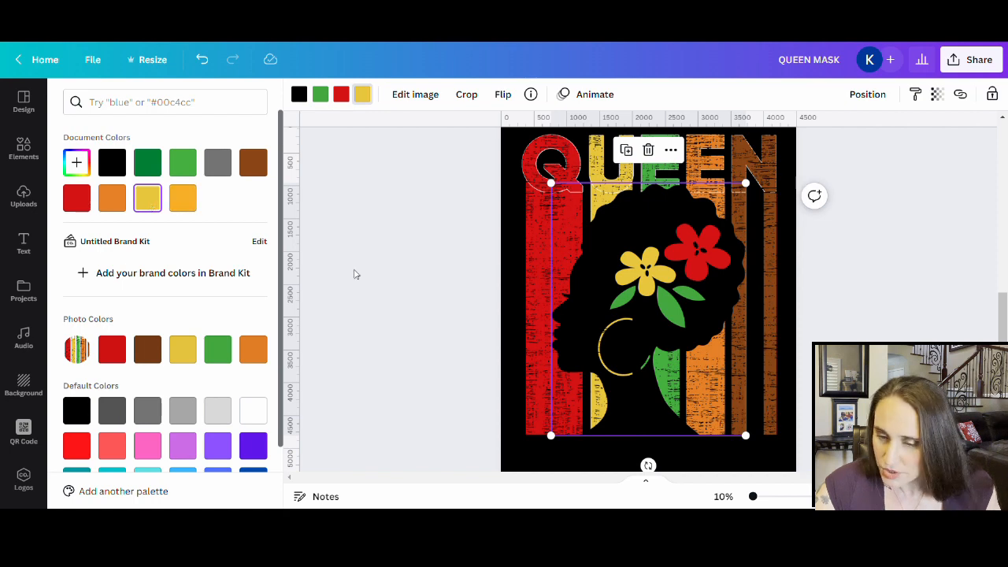
{"action": "left_click", "coordinate": [408, 315]}
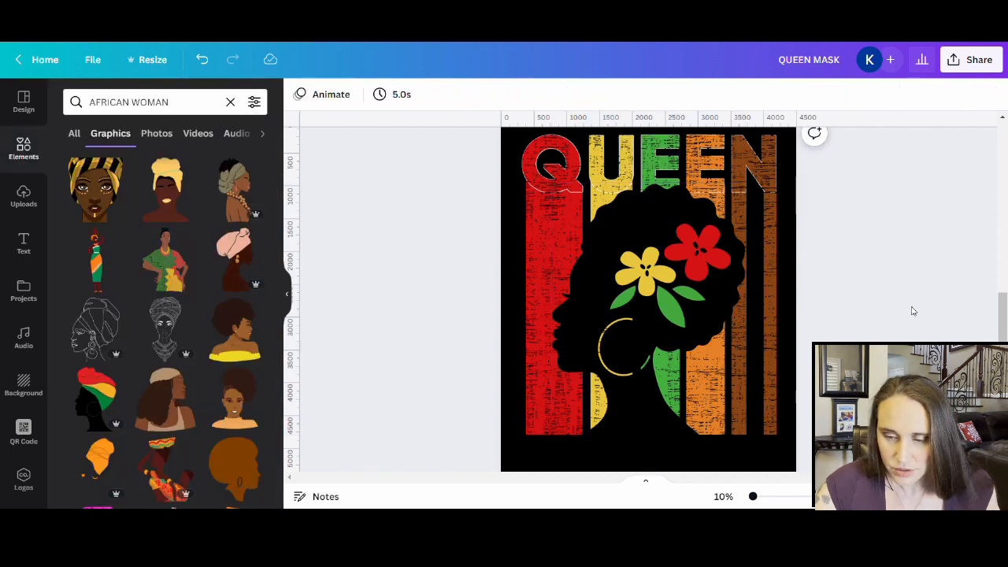
Browse the AFRICAN WOMAN graphics for further silhouettes that would suit the striped design
{"action": "scroll", "coordinate": [922, 329], "scroll_direction": "up", "scroll_amount": 2}
{"action": "scroll", "coordinate": [928, 330], "scroll_direction": "down", "scroll_amount": 2}
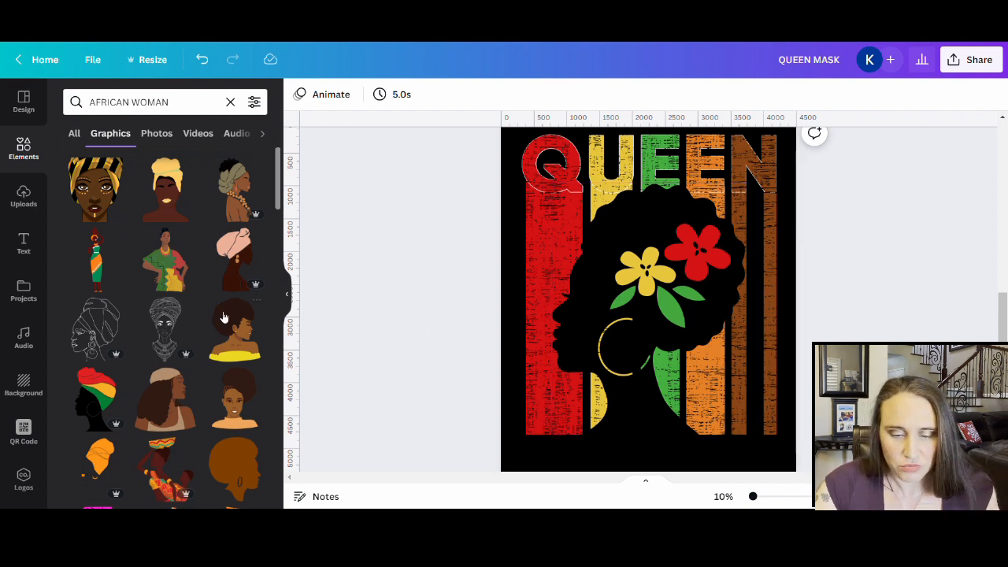
{"action": "scroll", "coordinate": [185, 306], "scroll_direction": "down", "scroll_amount": 3}
{"action": "scroll", "coordinate": [187, 304], "scroll_direction": "down", "scroll_amount": 2}
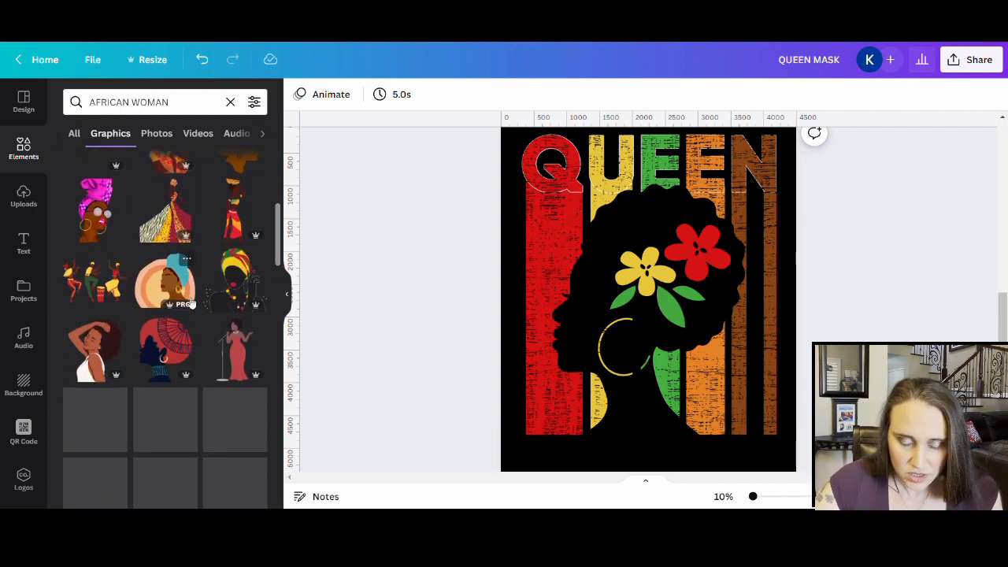
{"action": "scroll", "coordinate": [181, 308], "scroll_direction": "down", "scroll_amount": 2}
{"action": "scroll", "coordinate": [181, 308], "scroll_direction": "down", "scroll_amount": 5}
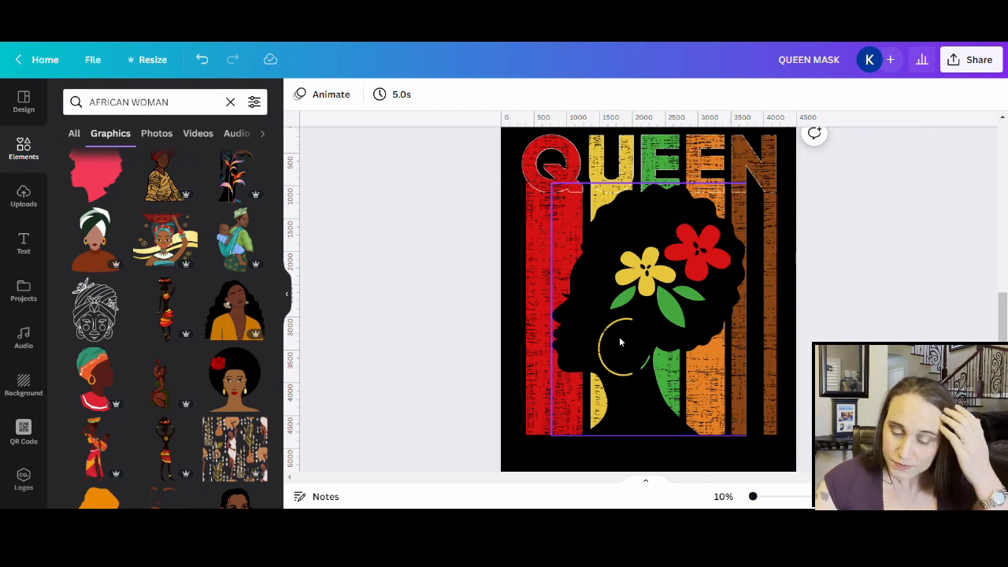
Add a green rectangle, reshape it into a narrow upright block, position it over the opening of the woman's hoop earring, and deselect it
{"action": "key", "text": "r"}
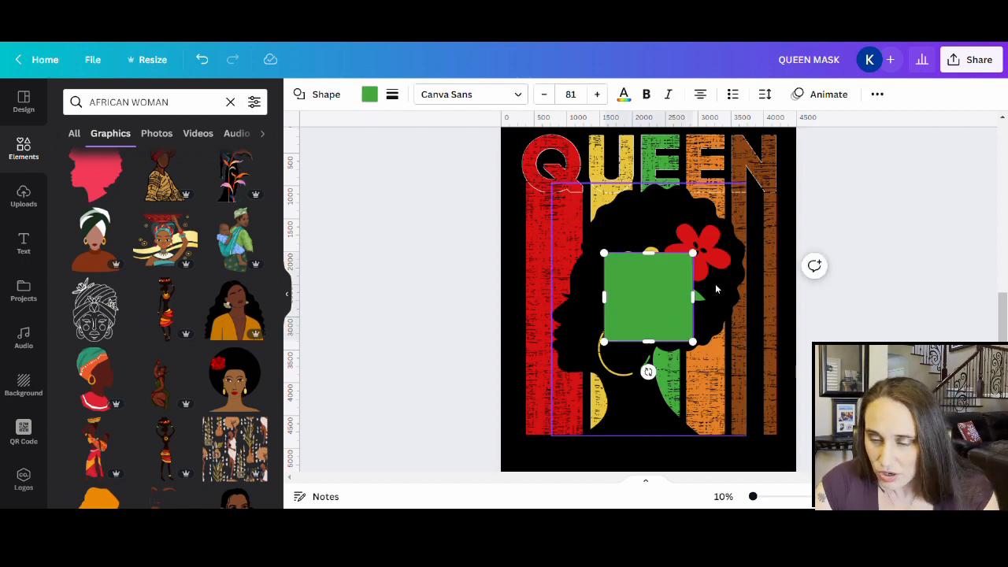
{"action": "left_click_drag", "start_coordinate": [699, 256], "coordinate": [648, 289]}
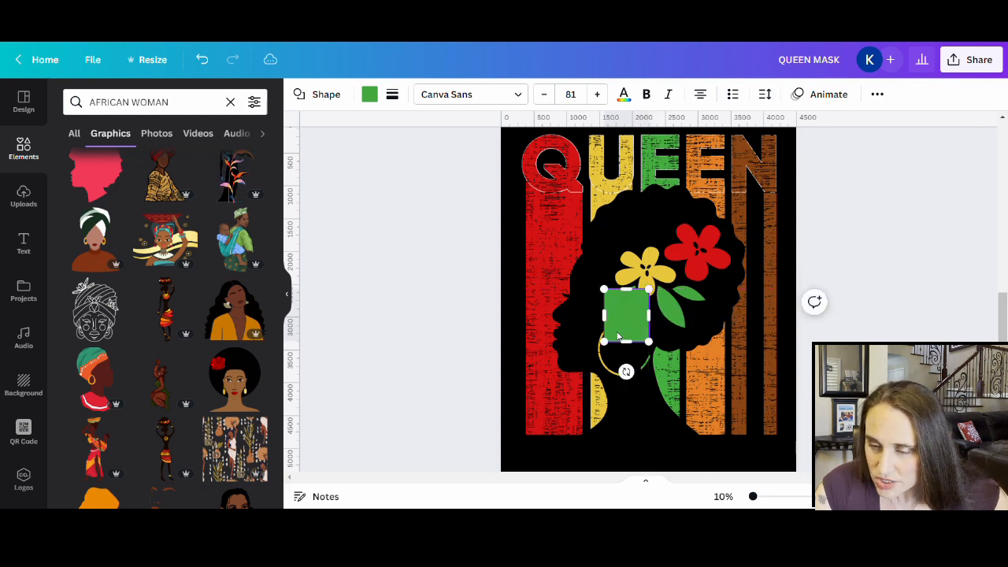
{"action": "left_click_drag", "start_coordinate": [632, 347], "coordinate": [636, 379]}
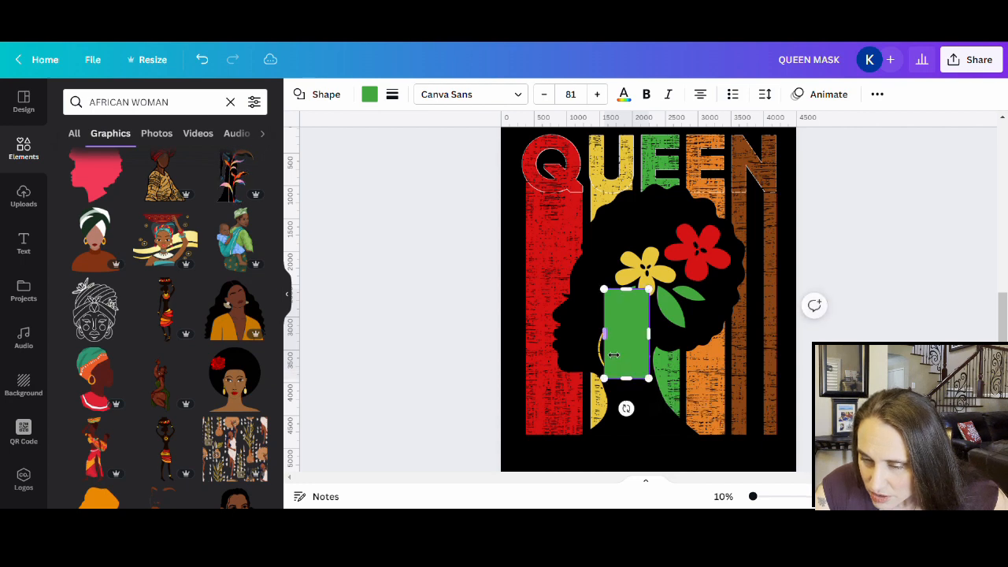
{"action": "left_click_drag", "start_coordinate": [608, 341], "coordinate": [634, 356]}
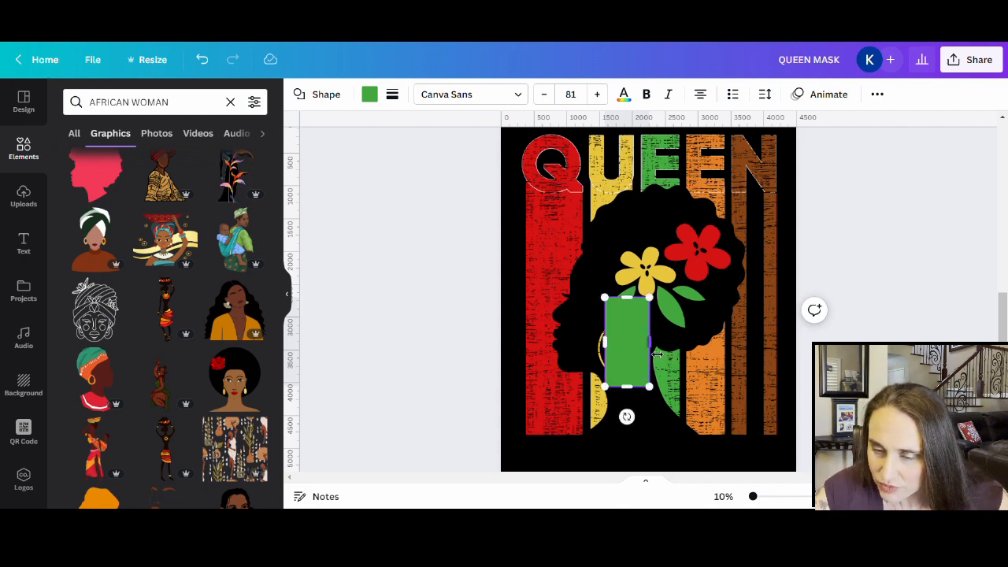
{"action": "left_click_drag", "start_coordinate": [658, 354], "coordinate": [657, 354]}
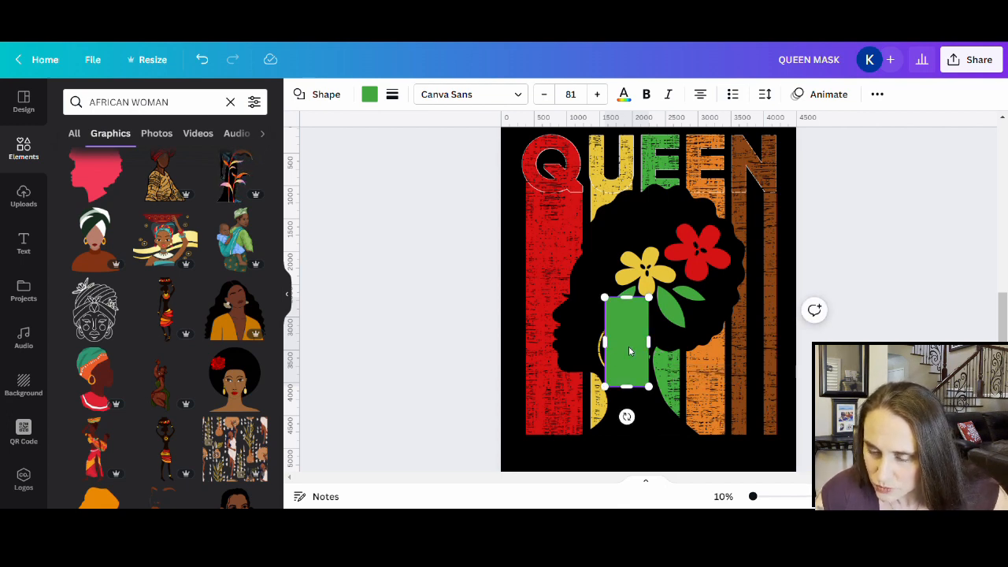
{"action": "left_click_drag", "start_coordinate": [629, 351], "coordinate": [631, 350]}
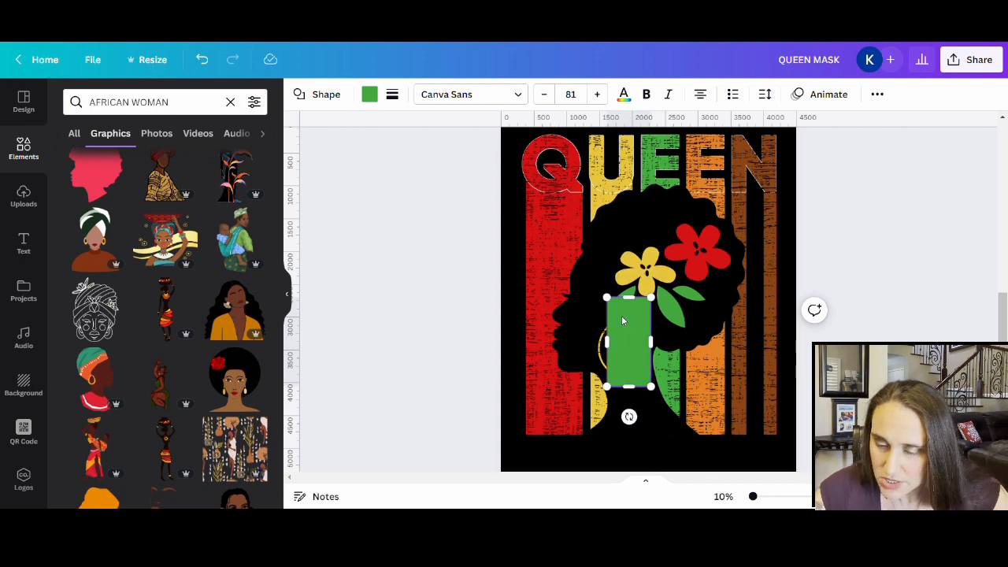
{"action": "left_click", "coordinate": [432, 328]}
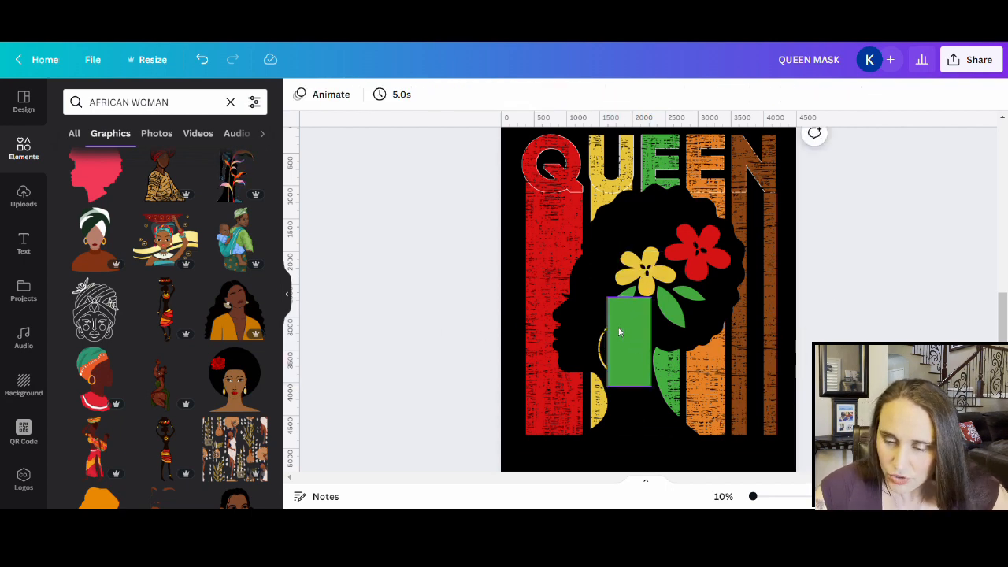
Add a second green rectangle and move it over the hoop earring's uncovered outer edge, beside the tall block, and deselect it
{"action": "key", "text": "r"}
{"action": "left_click_drag", "start_coordinate": [692, 254], "coordinate": [649, 305]}
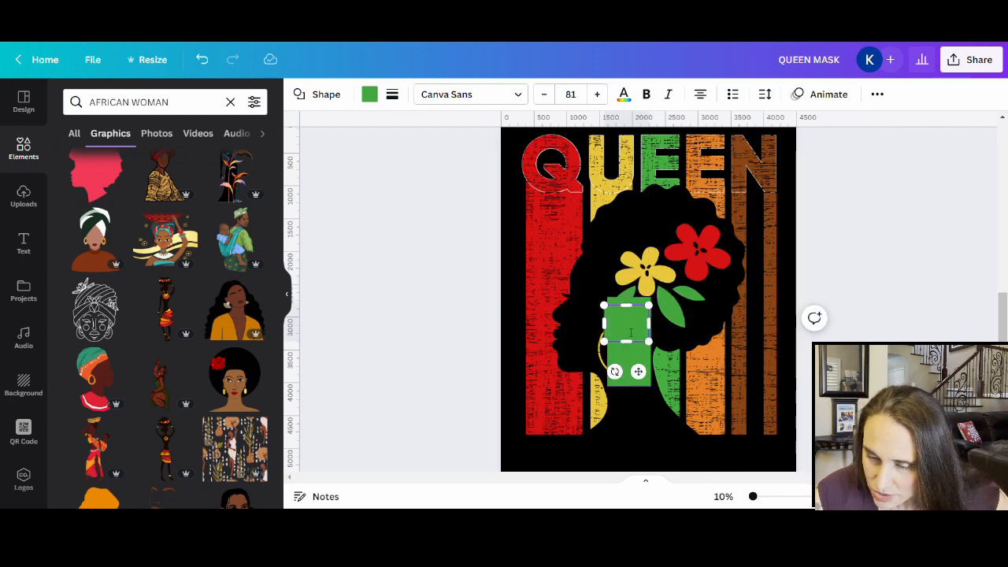
{"action": "key", "text": "Escape"}
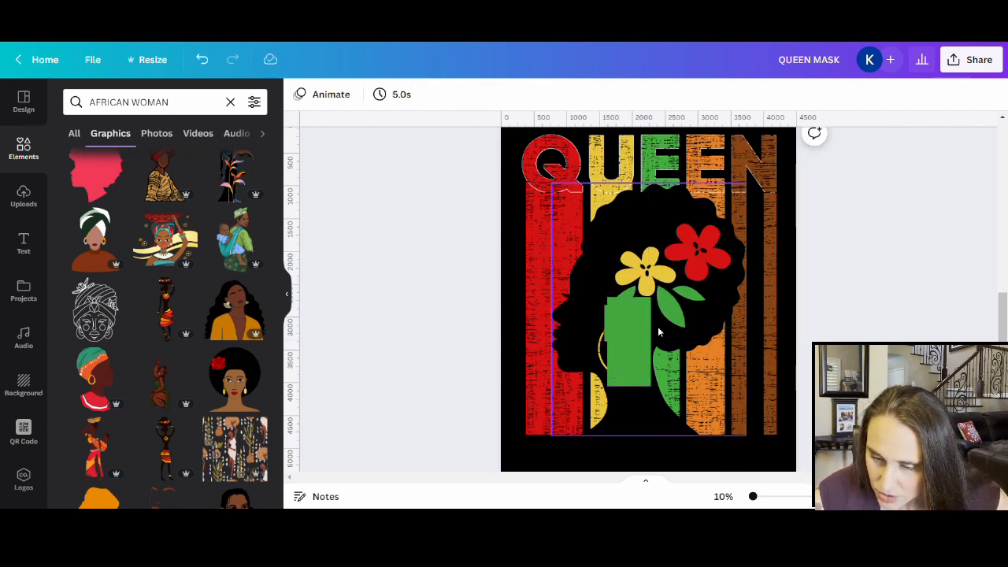
{"action": "left_click_drag", "start_coordinate": [626, 323], "coordinate": [619, 346]}
{"action": "key", "text": "Escape"}
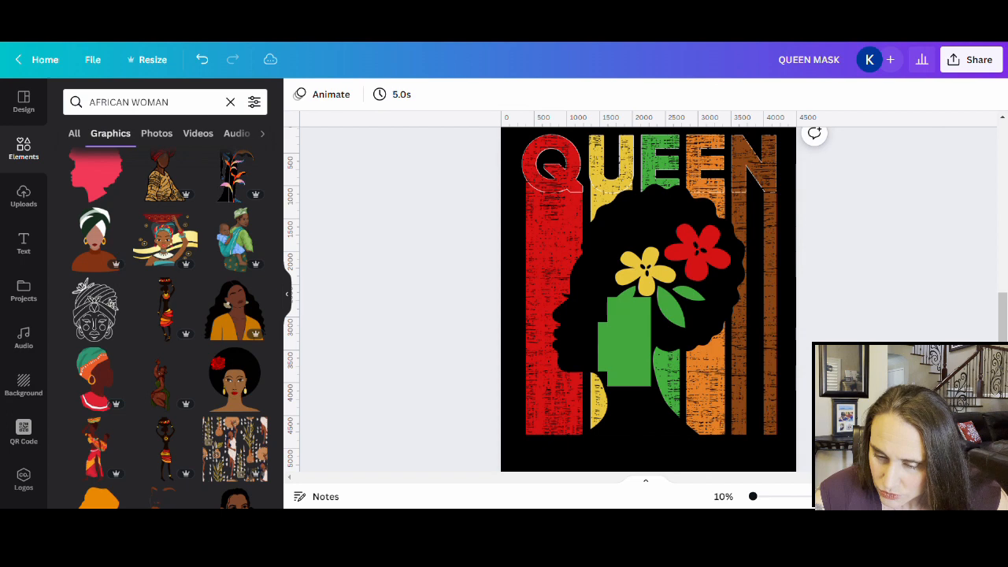
Recolor the smaller green rectangle black and send it one layer backward
{"action": "left_click", "coordinate": [619, 347]}
{"action": "left_click", "coordinate": [370, 93]}
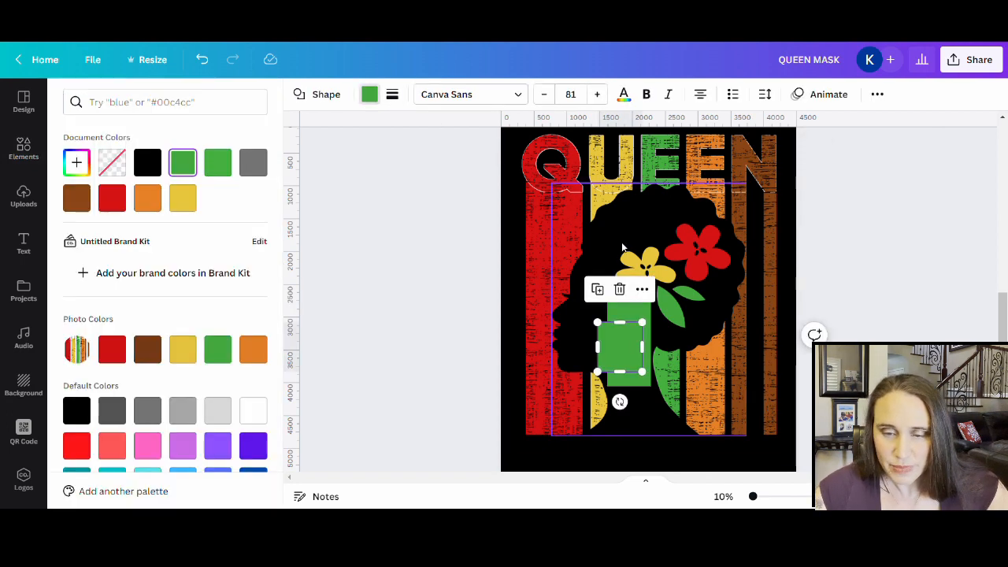
{"action": "left_click", "coordinate": [76, 409]}
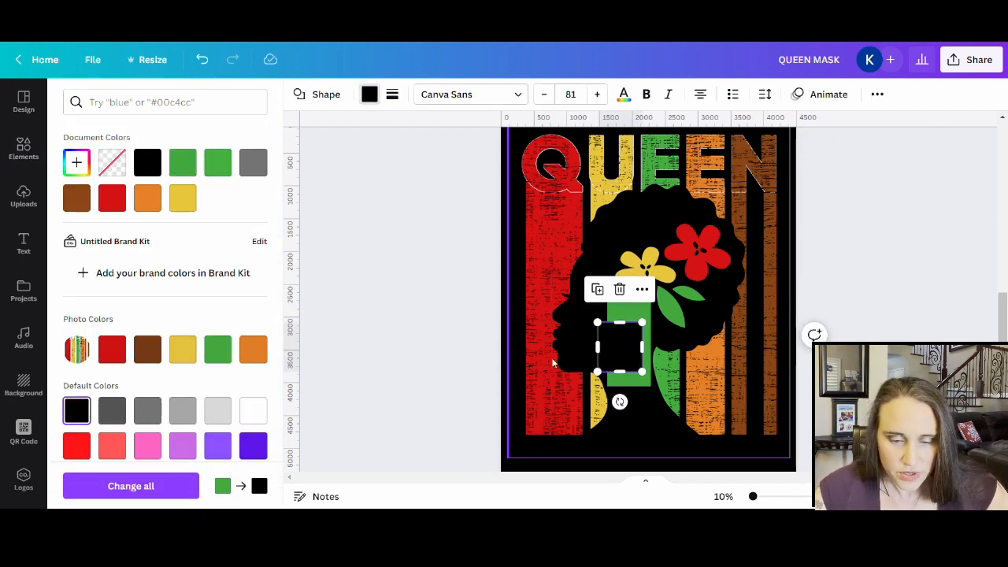
{"action": "right_click", "coordinate": [639, 347]}
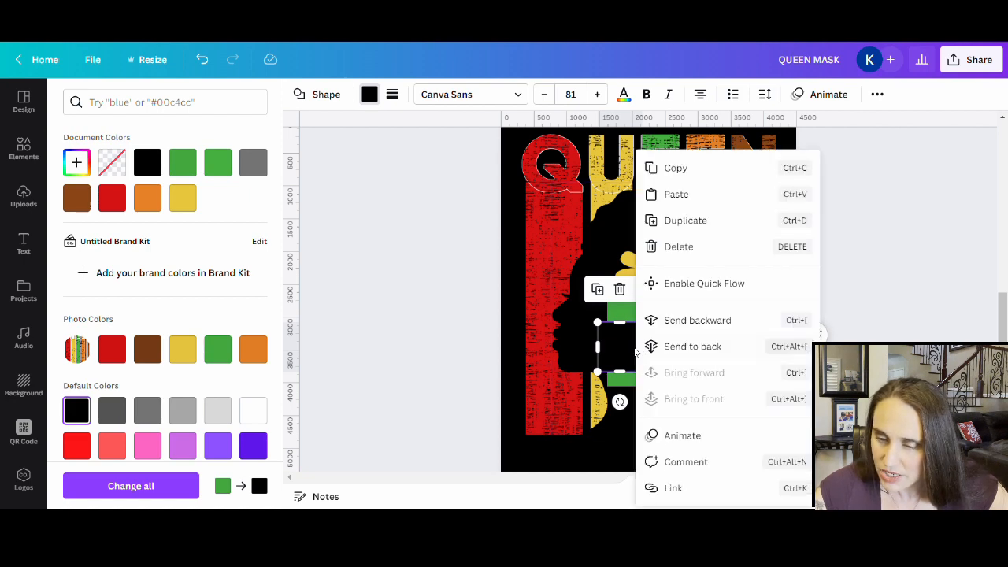
{"action": "left_click", "coordinate": [697, 319]}
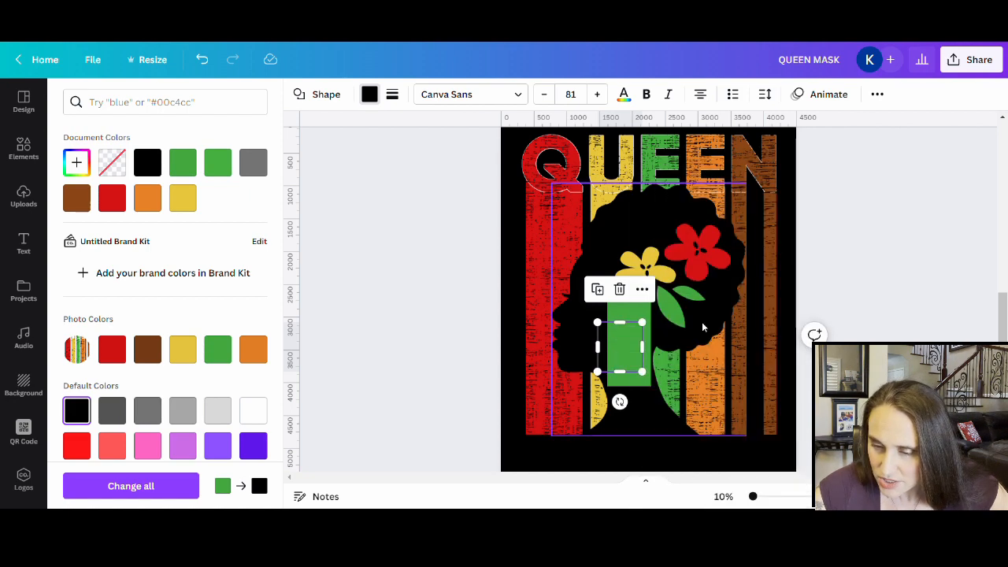
Recolor the tall green block over the earring black, send it one layer backward, and deselect it
{"action": "left_click", "coordinate": [626, 330]}
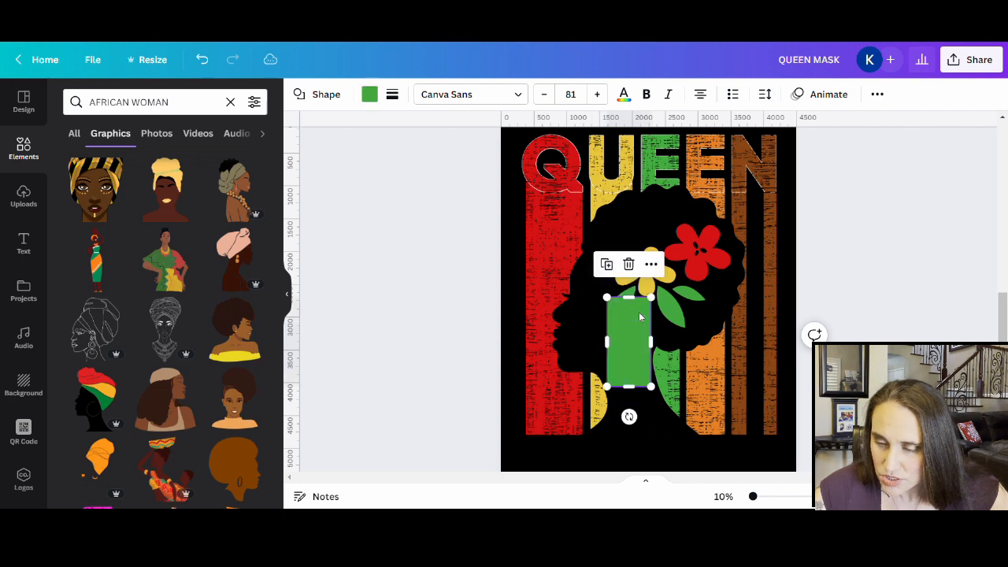
{"action": "left_click", "coordinate": [369, 95]}
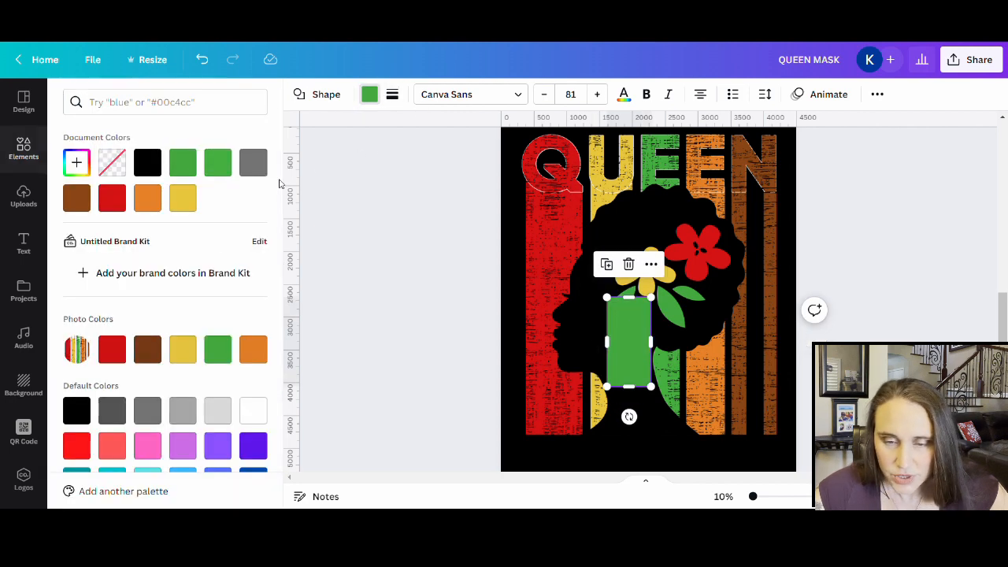
{"action": "left_click", "coordinate": [77, 410]}
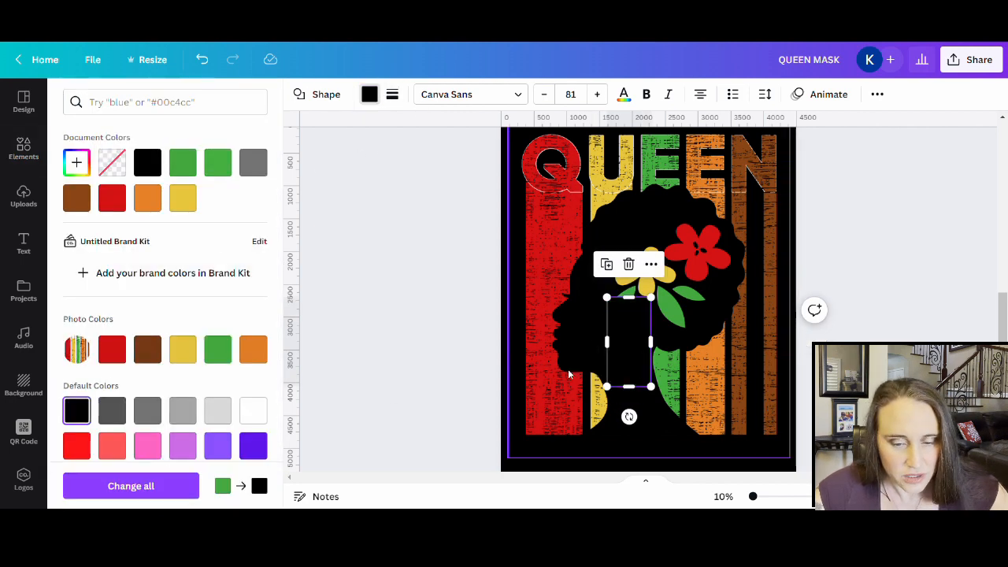
{"action": "right_click", "coordinate": [620, 361]}
{"action": "left_click", "coordinate": [706, 325]}
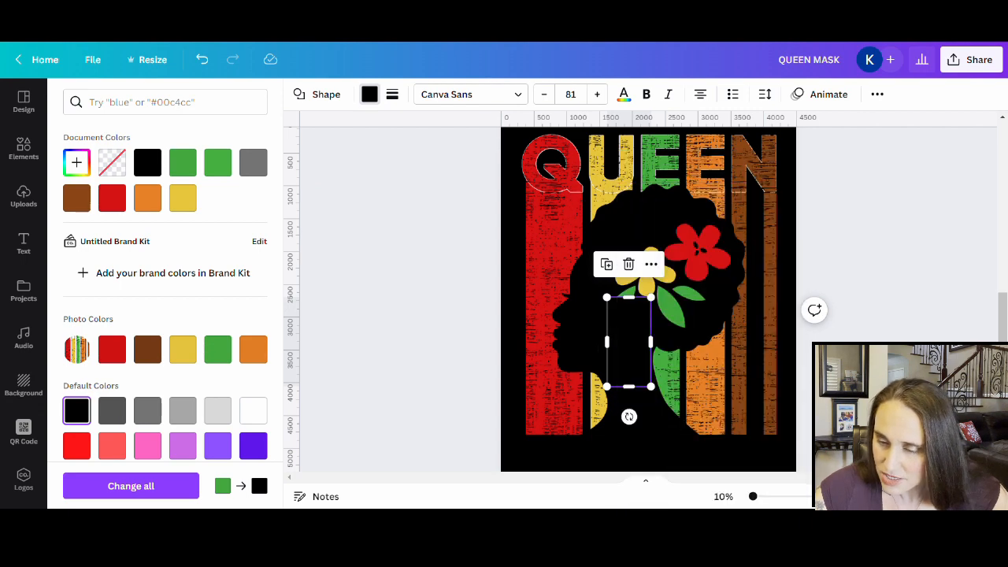
{"action": "left_click", "coordinate": [826, 354]}
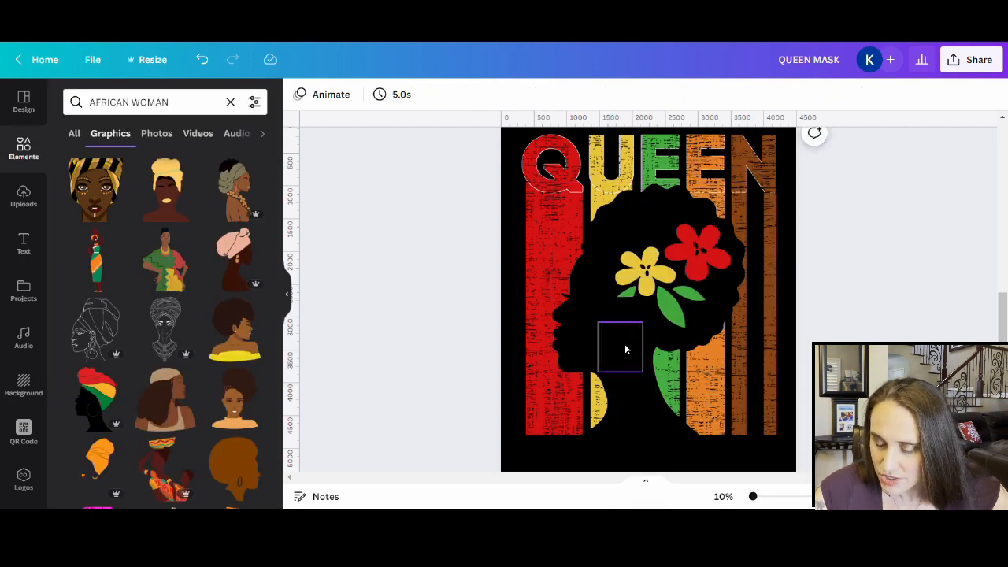
Send the tall black block another layer backward to uncover the leaf beneath the yellow flower, and deselect it
{"action": "left_click", "coordinate": [631, 313]}
{"action": "right_click", "coordinate": [630, 312]}
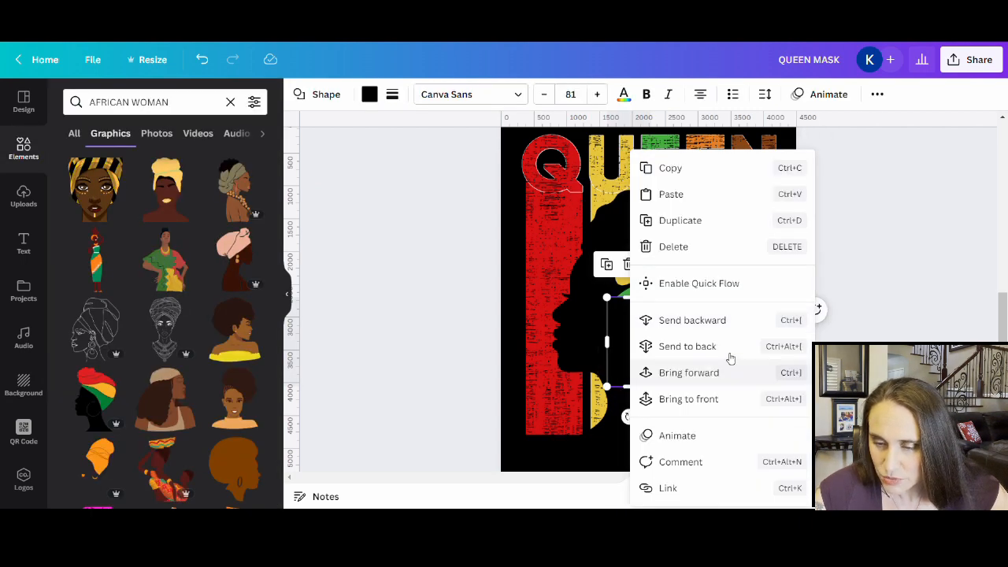
{"action": "left_click", "coordinate": [705, 320]}
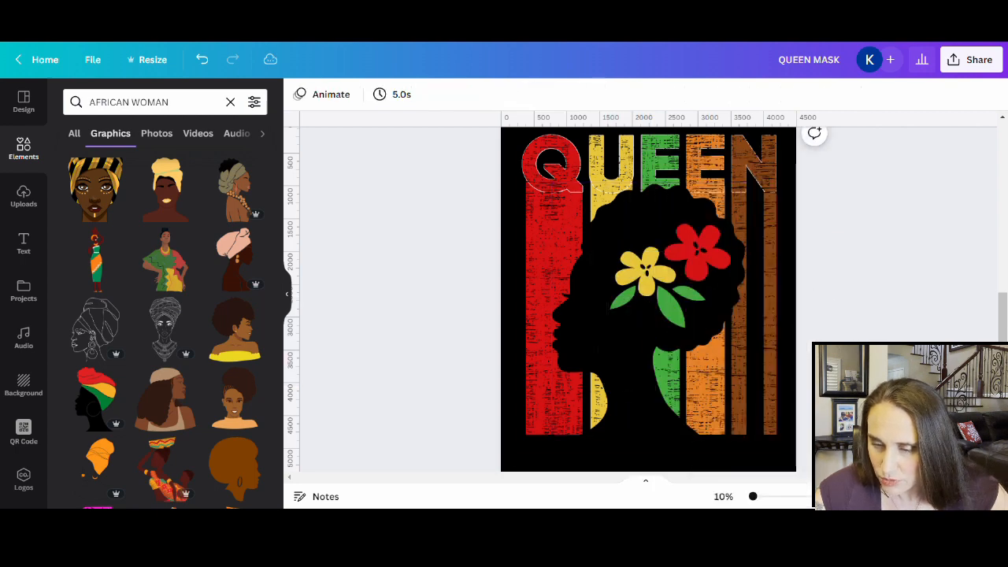
{"action": "left_click", "coordinate": [832, 328]}
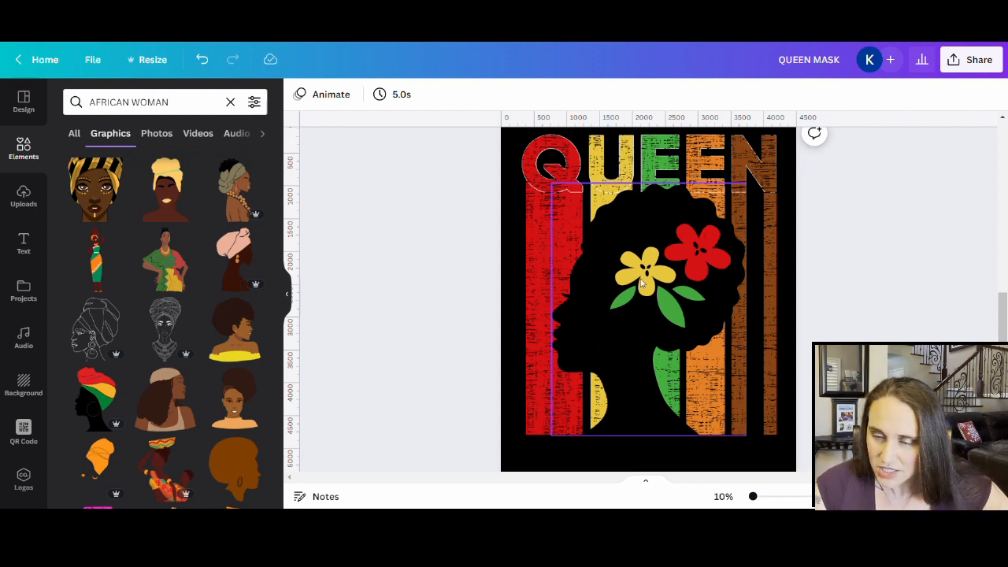
Clear the element search, add the recently used distressed texture to the design, and recolor it black
{"action": "left_click", "coordinate": [230, 102]}
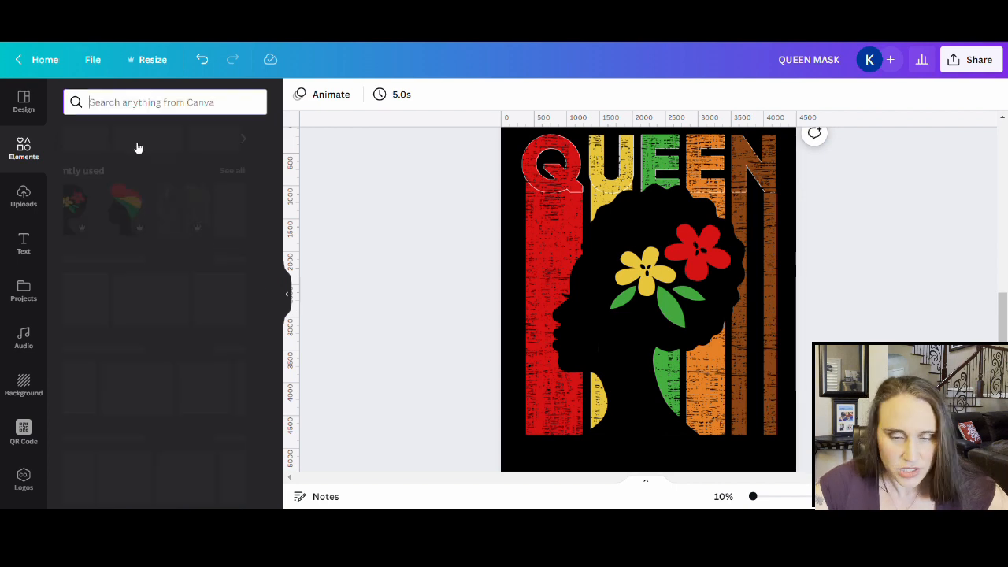
{"action": "left_click", "coordinate": [194, 234]}
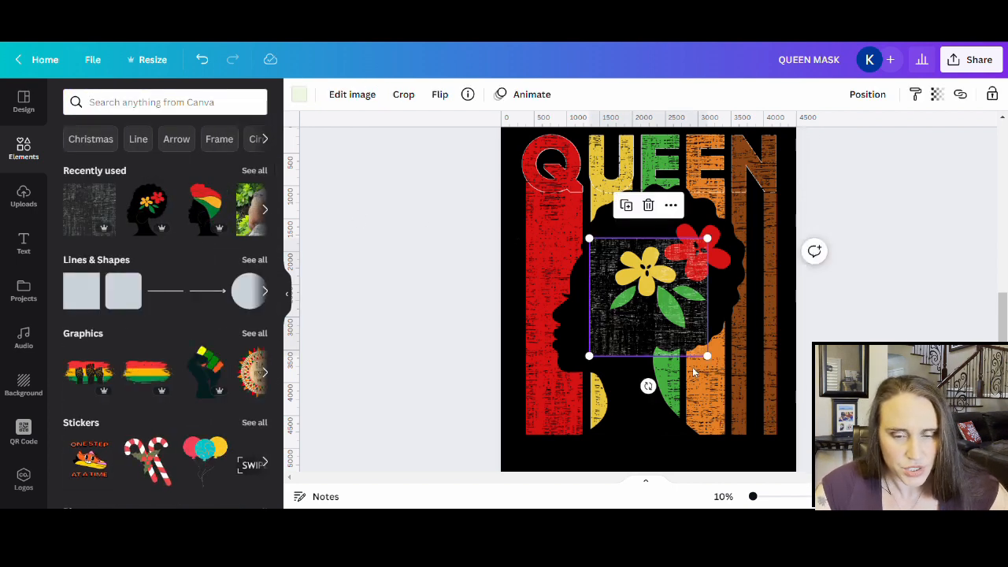
{"action": "left_click", "coordinate": [299, 94]}
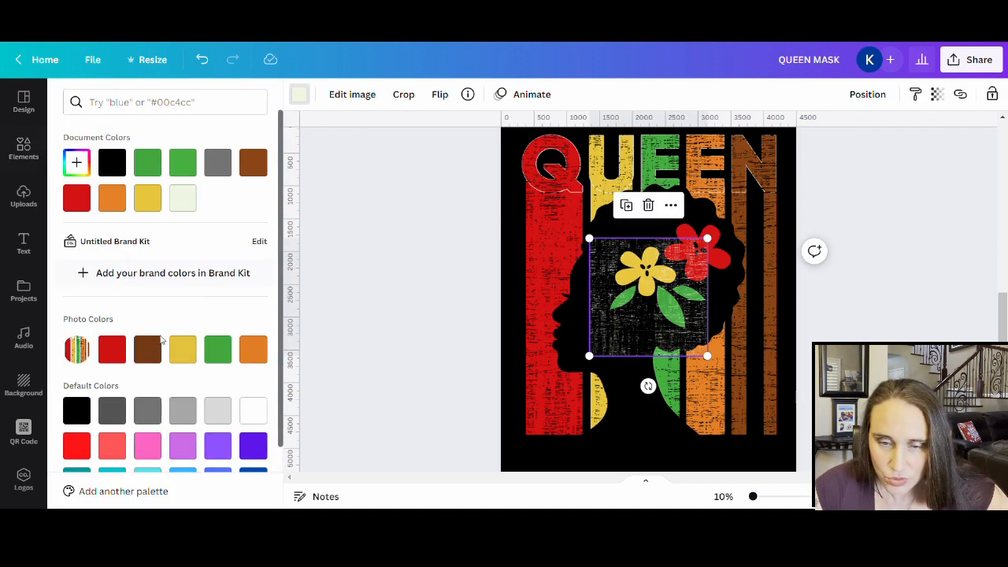
{"action": "left_click", "coordinate": [77, 408]}
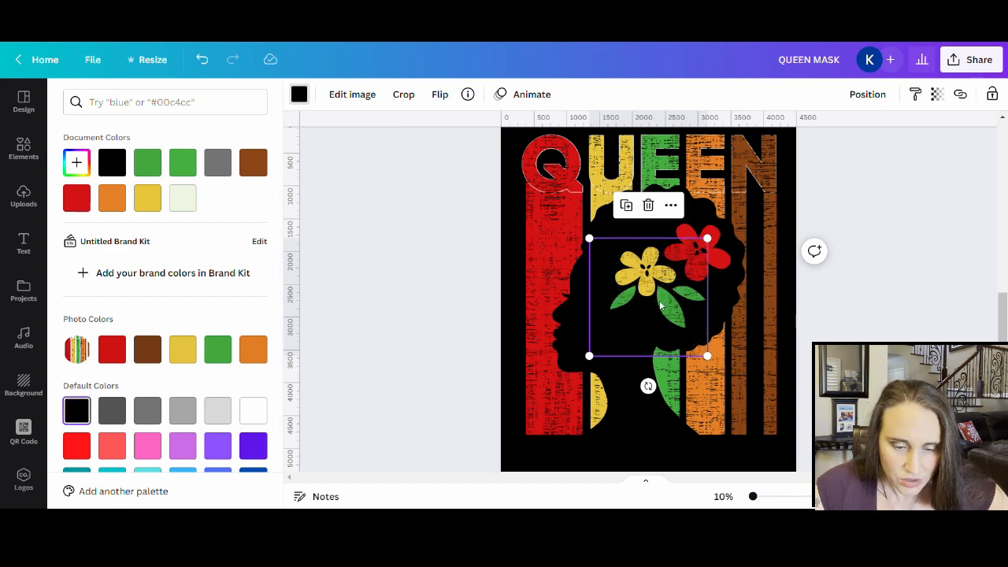
Move the black texture over the silhouette's flowers and leaves, shrink it to fit them, and deselect it
{"action": "left_click_drag", "start_coordinate": [662, 305], "coordinate": [692, 273]}
{"action": "left_click_drag", "start_coordinate": [738, 204], "coordinate": [726, 224]}
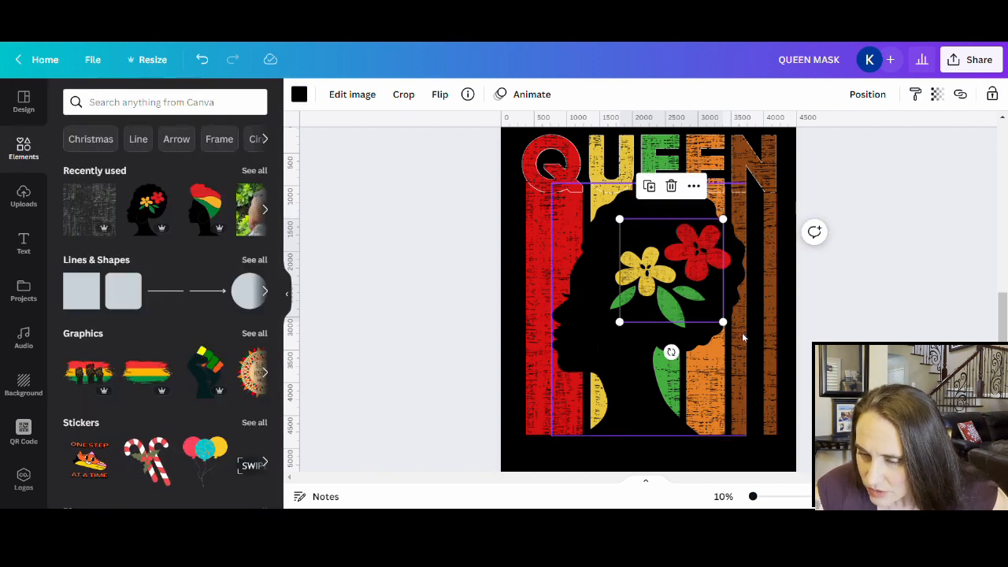
{"action": "left_click", "coordinate": [888, 326]}
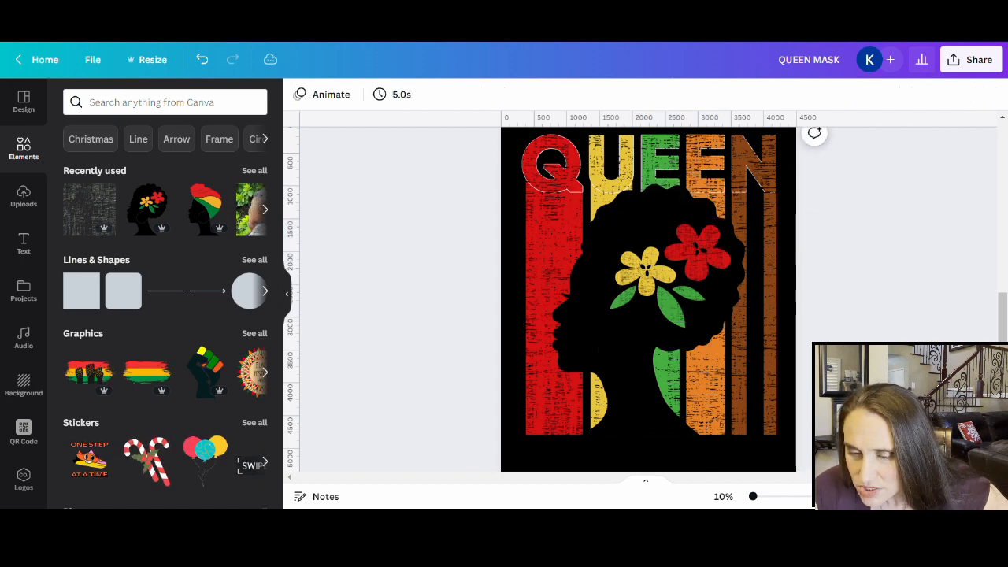
Refine the black texture's coverage across the yellow flower, red flower and leaves, and deselect it
{"action": "left_click", "coordinate": [648, 268]}
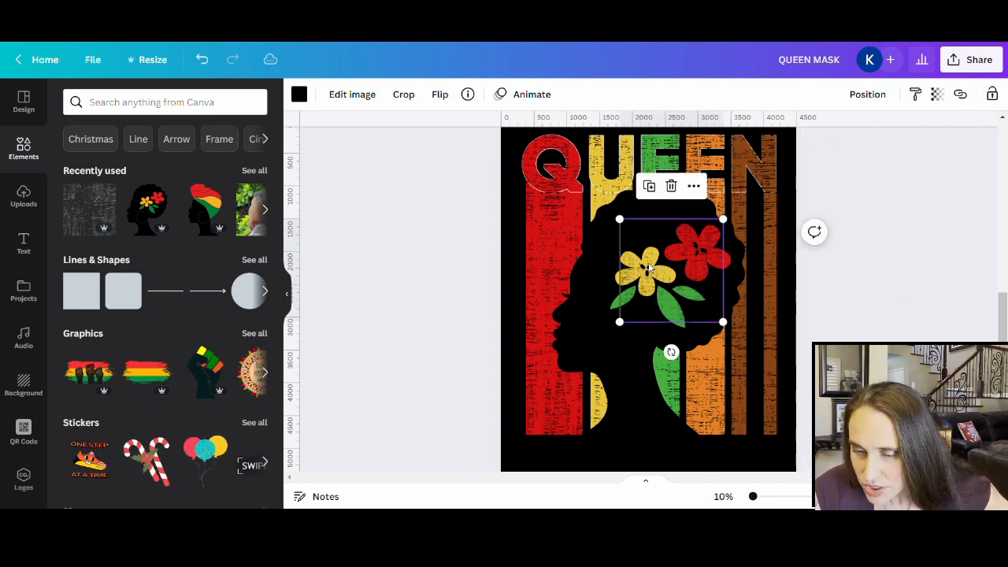
{"action": "left_click_drag", "start_coordinate": [663, 263], "coordinate": [633, 285]}
{"action": "left_click", "coordinate": [894, 331]}
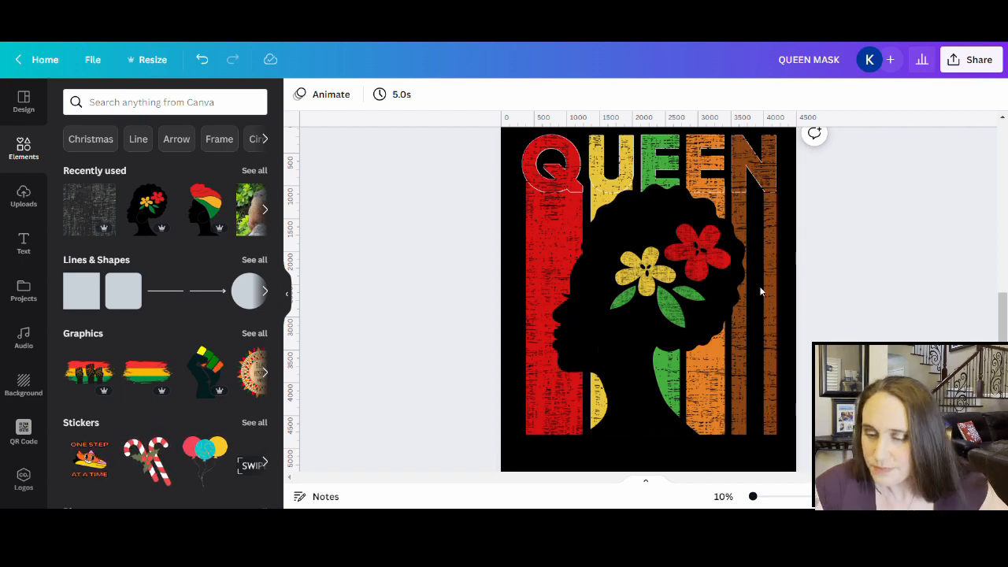
{"action": "left_click", "coordinate": [709, 255]}
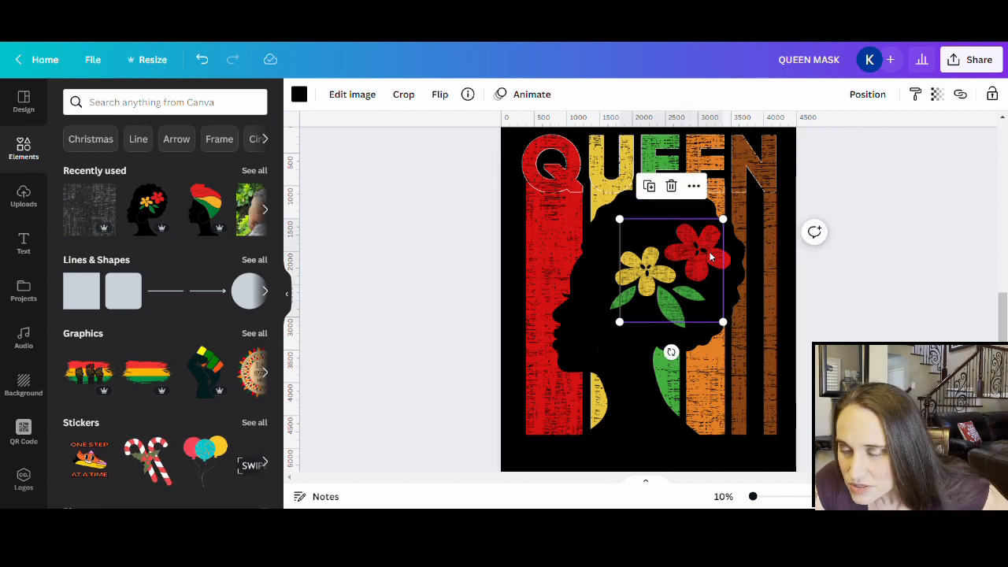
{"action": "key", "text": "Delete"}
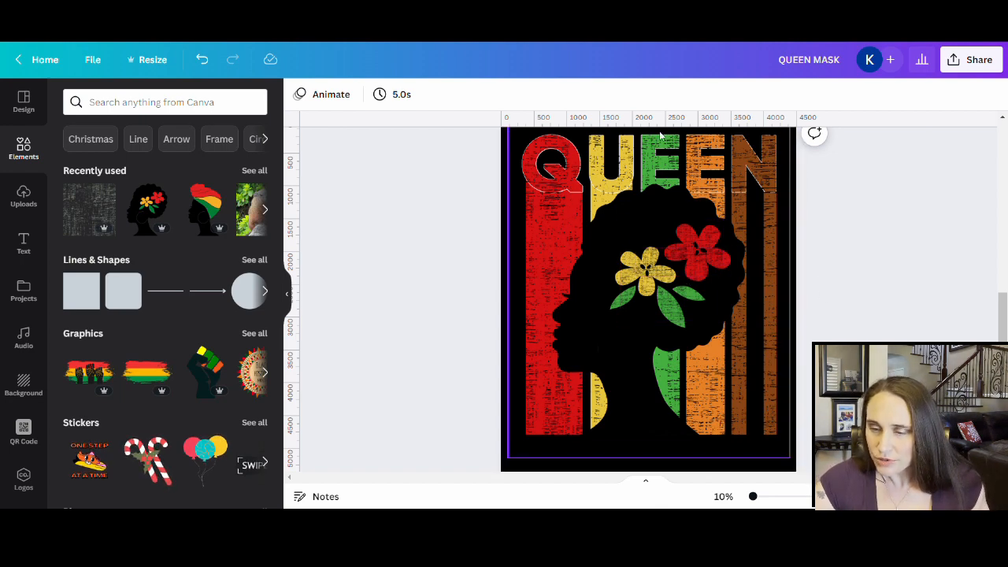
Set the page background to light grey and check the whole design against it
{"action": "scroll", "coordinate": [708, 276], "scroll_direction": "down", "scroll_amount": 2}
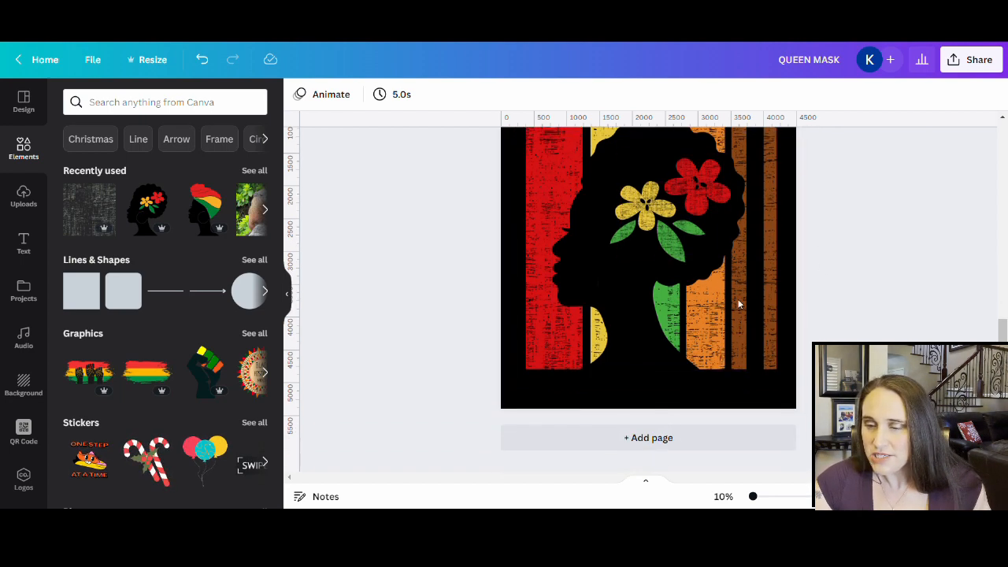
{"action": "left_click", "coordinate": [784, 405]}
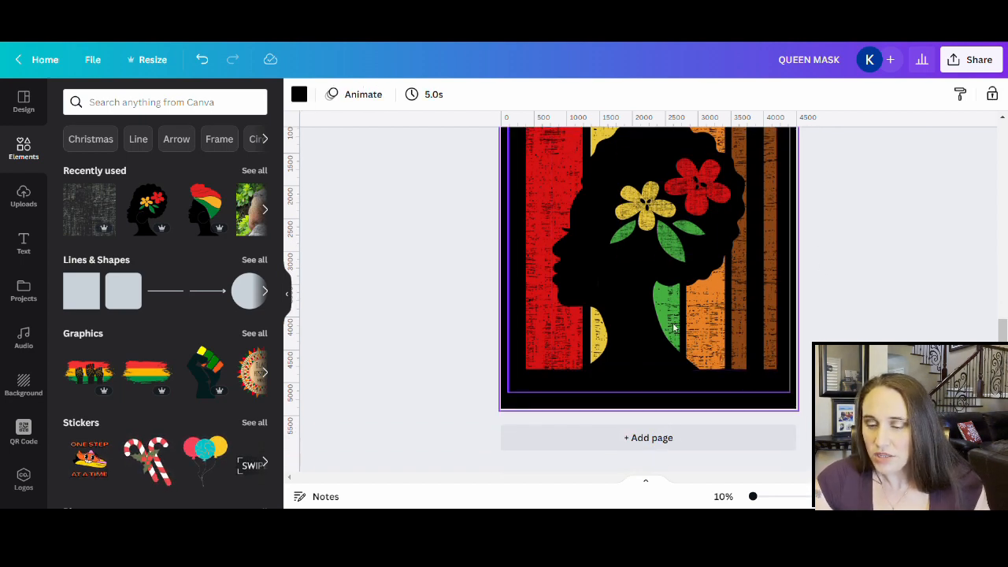
{"action": "left_click", "coordinate": [301, 94]}
{"action": "left_click", "coordinate": [214, 407]}
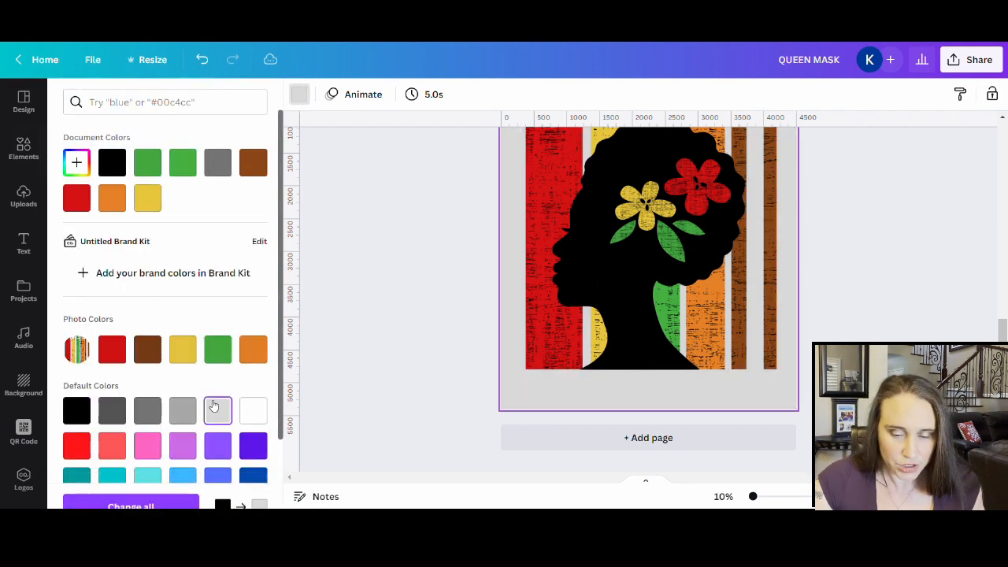
{"action": "left_click", "coordinate": [888, 326]}
{"action": "scroll", "coordinate": [935, 336], "scroll_direction": "up", "scroll_amount": 3}
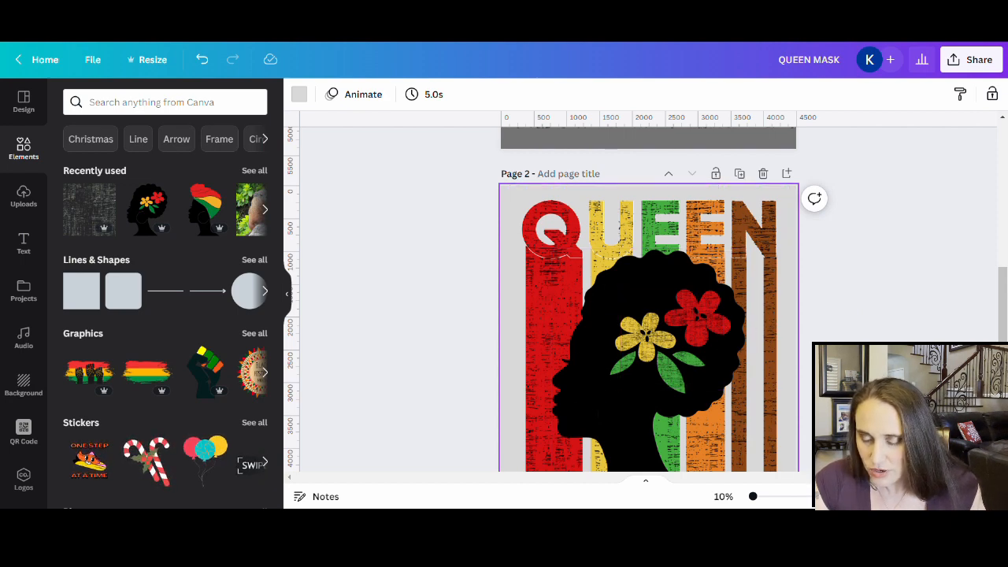
{"action": "scroll", "coordinate": [747, 378], "scroll_direction": "down", "scroll_amount": 1}
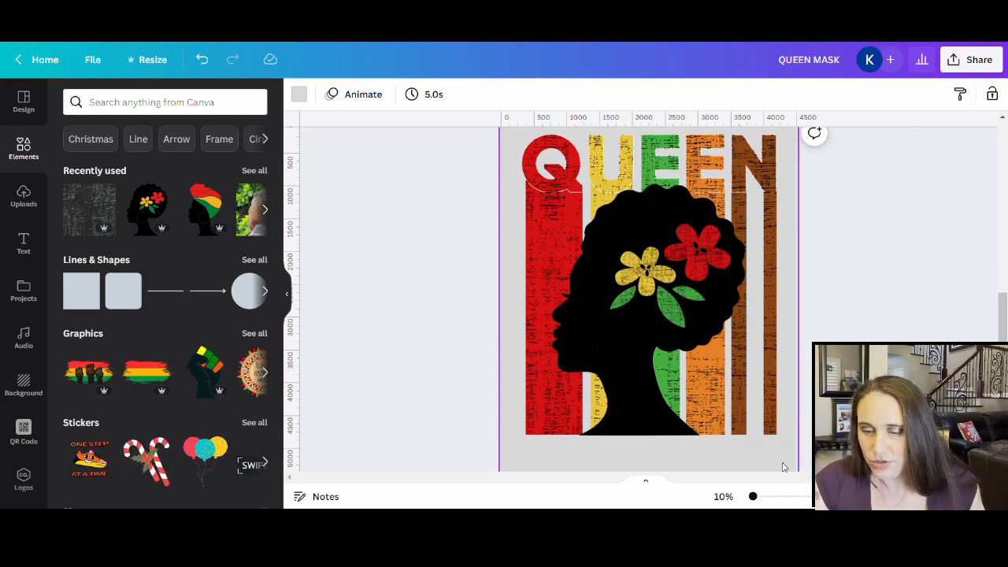
Set the page background to white, deselect the page, and review the design on it
{"action": "left_click", "coordinate": [299, 93]}
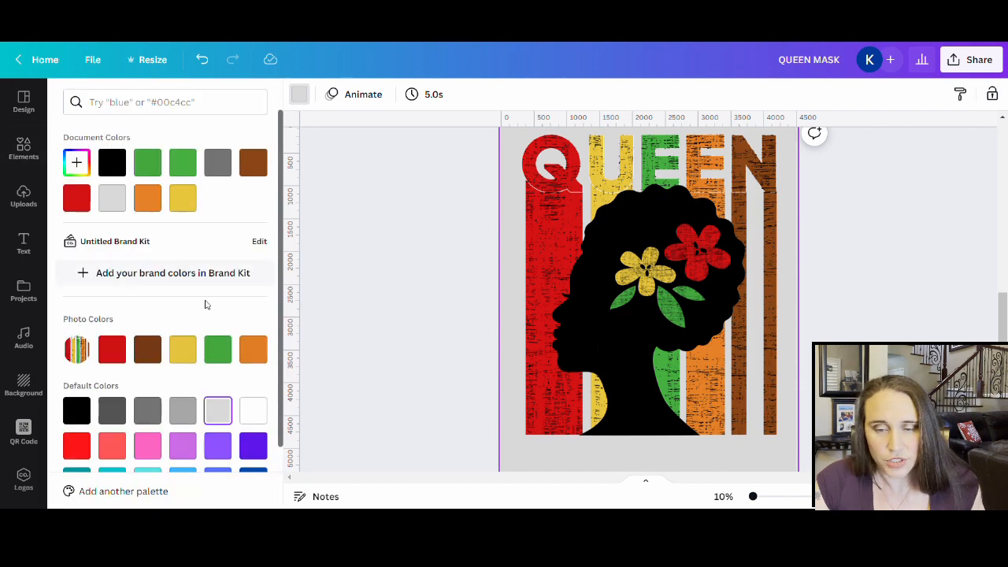
{"action": "left_click", "coordinate": [253, 412]}
{"action": "left_click", "coordinate": [386, 359]}
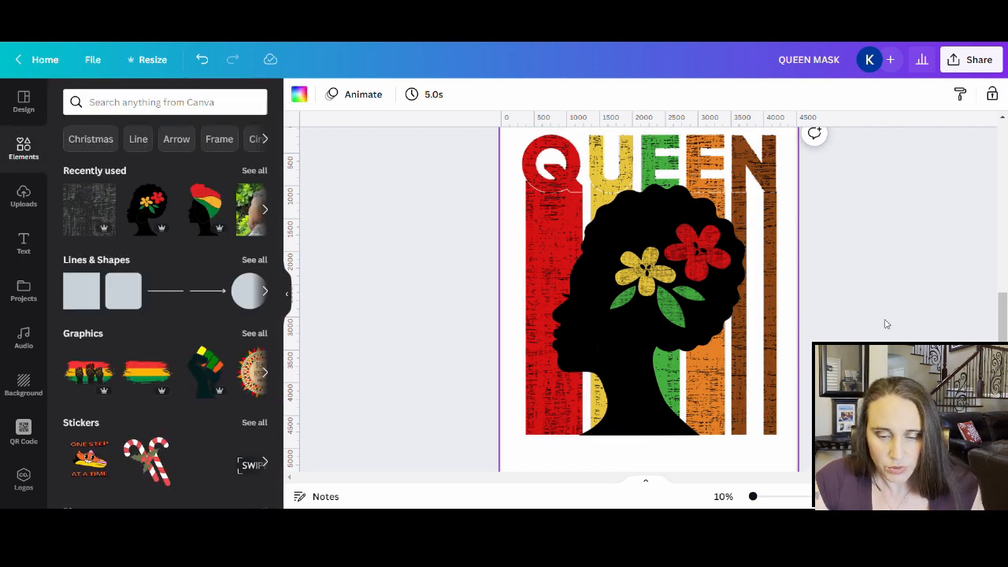
{"action": "scroll", "coordinate": [841, 303], "scroll_direction": "up", "scroll_amount": 2}
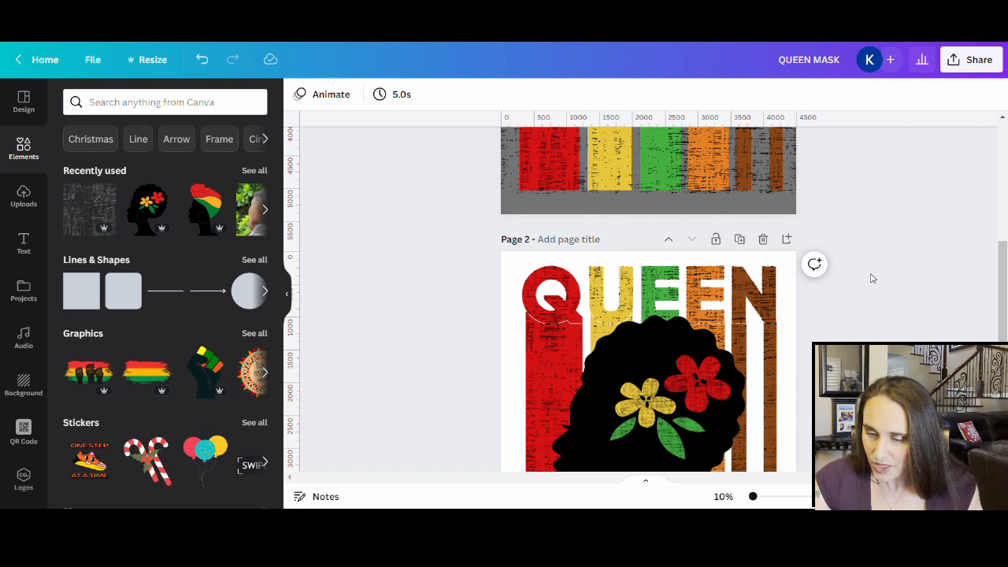
{"action": "scroll", "coordinate": [879, 275], "scroll_direction": "down", "scroll_amount": 3}
{"action": "scroll", "coordinate": [880, 270], "scroll_direction": "up", "scroll_amount": 2}
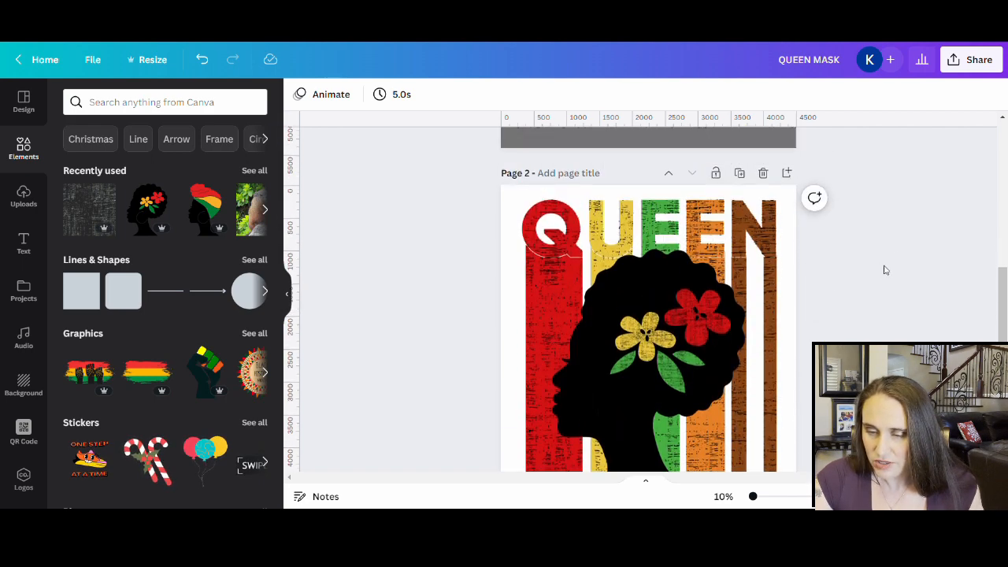
{"action": "scroll", "coordinate": [913, 253], "scroll_direction": "down", "scroll_amount": 2}
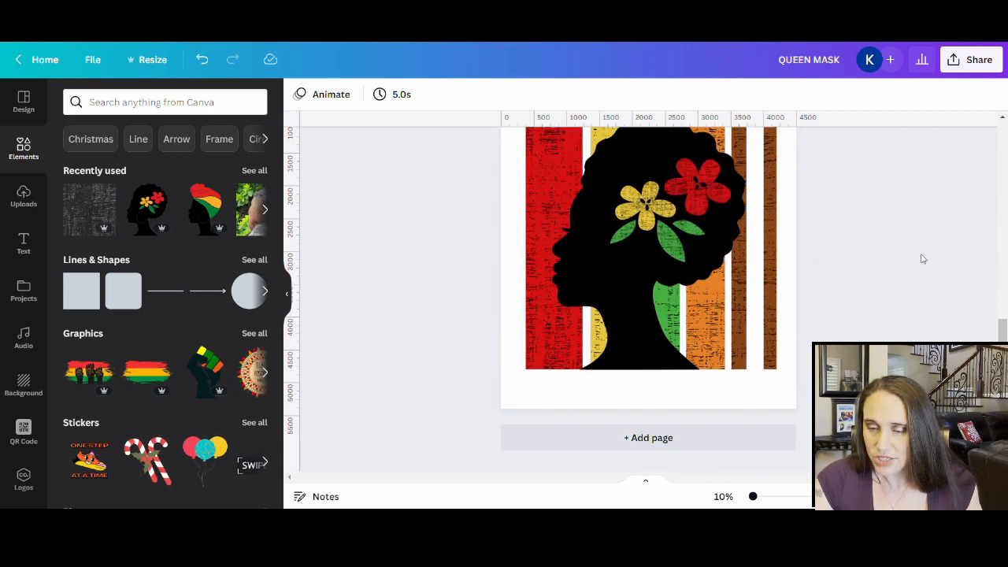
Set the background of page 2 to black, deselect the page, and review the whole design against it
{"action": "scroll", "coordinate": [923, 262], "scroll_direction": "up", "scroll_amount": 2}
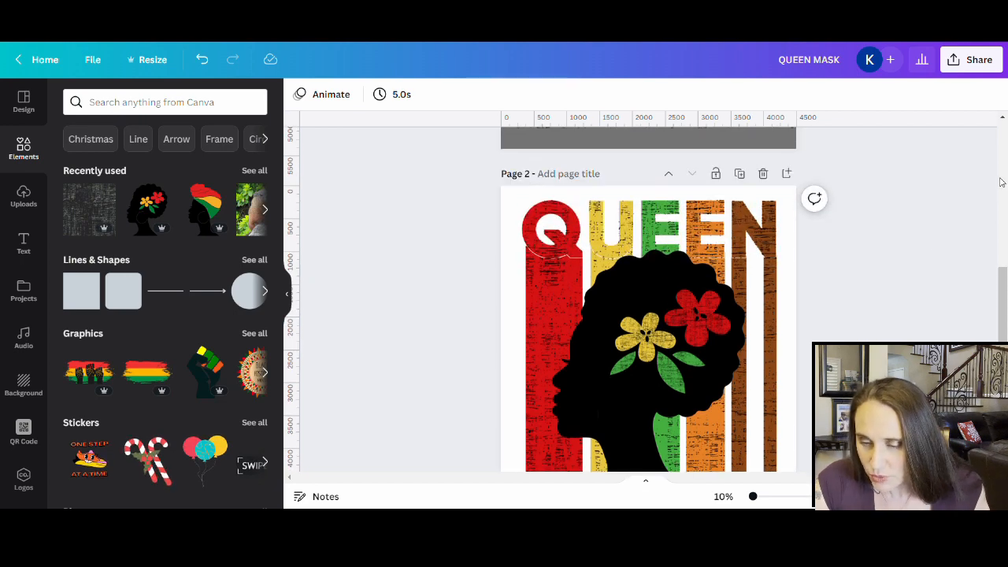
{"action": "scroll", "coordinate": [877, 283], "scroll_direction": "down", "scroll_amount": 1}
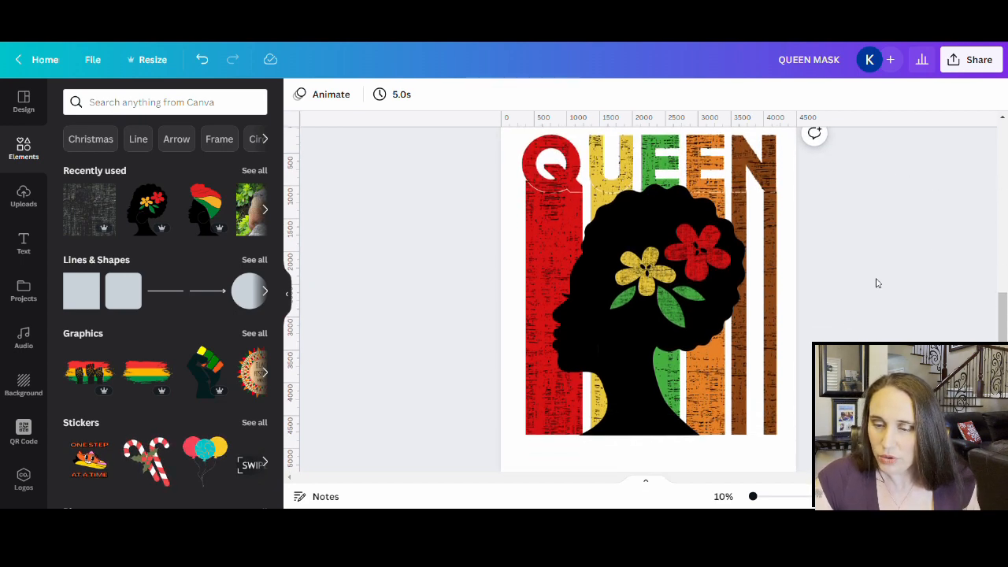
{"action": "left_click", "coordinate": [782, 464]}
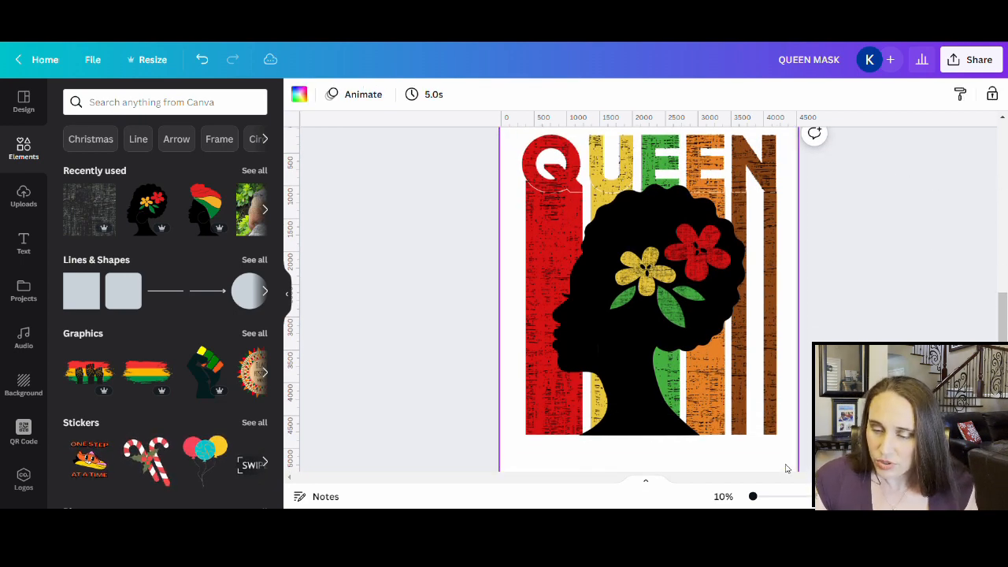
{"action": "left_click", "coordinate": [299, 94]}
{"action": "left_click", "coordinate": [77, 409]}
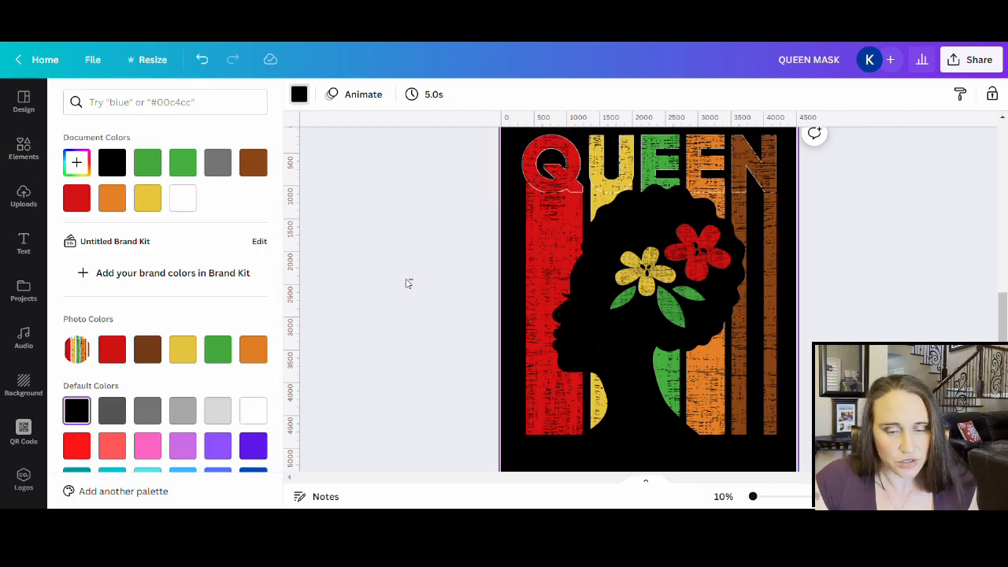
{"action": "left_click", "coordinate": [407, 281]}
{"action": "scroll", "coordinate": [1006, 248], "scroll_direction": "up", "scroll_amount": 1}
{"action": "scroll", "coordinate": [967, 241], "scroll_direction": "down", "scroll_amount": 3}
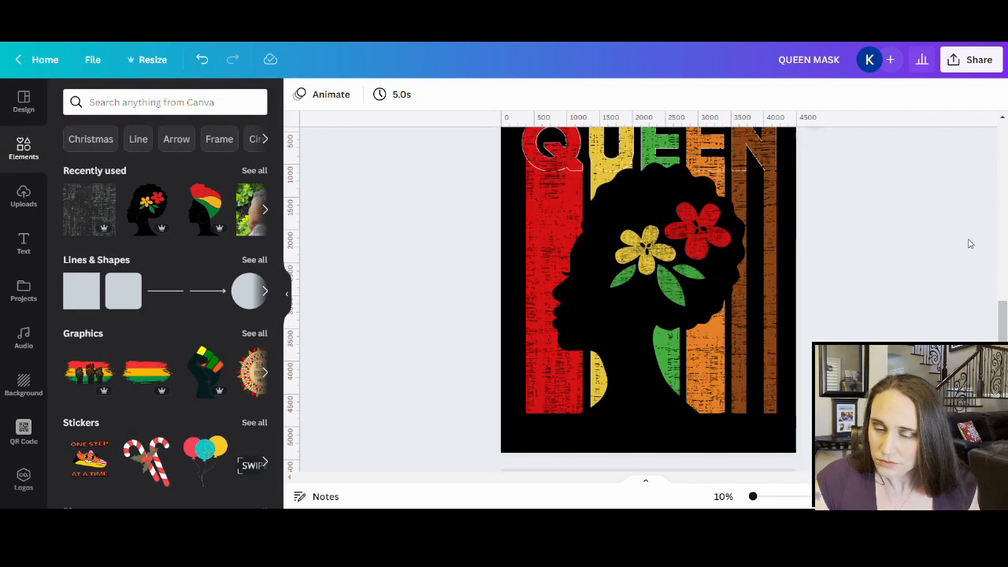
{"action": "scroll", "coordinate": [974, 221], "scroll_direction": "up", "scroll_amount": 2}
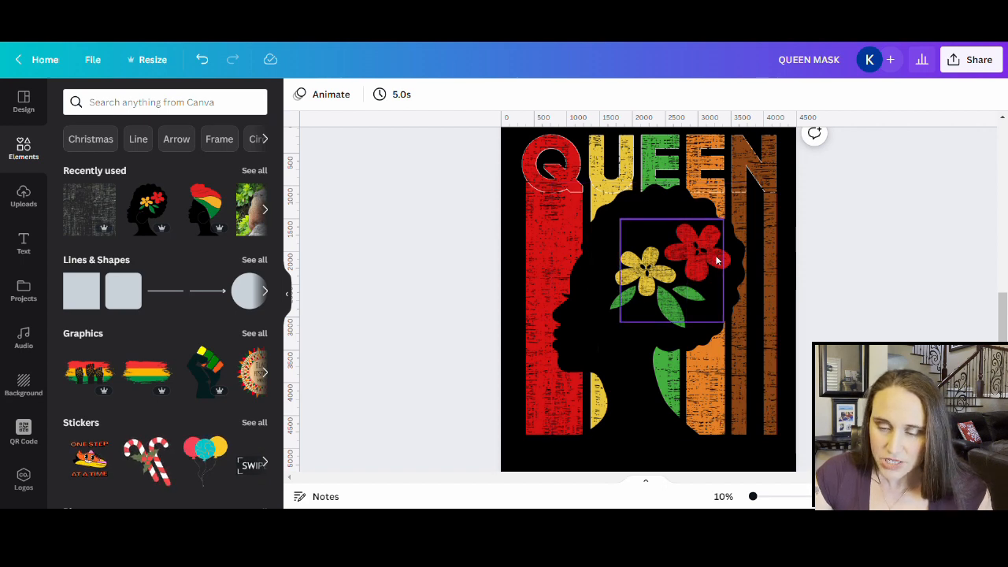
Rename the design from its current title to QUEEN GRUNGE
{"action": "left_click", "coordinate": [818, 70]}
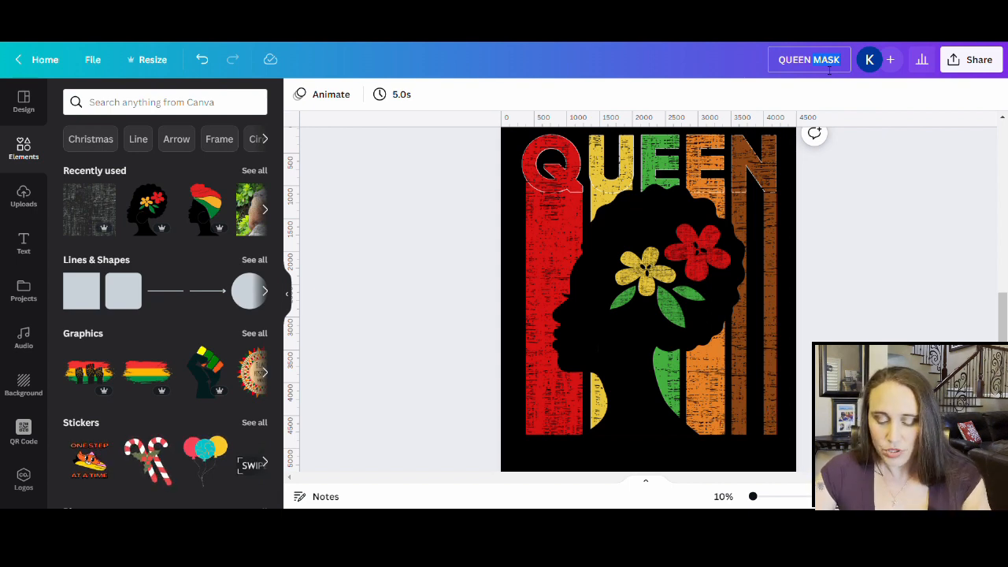
{"action": "type", "text": "GRUNGE"}
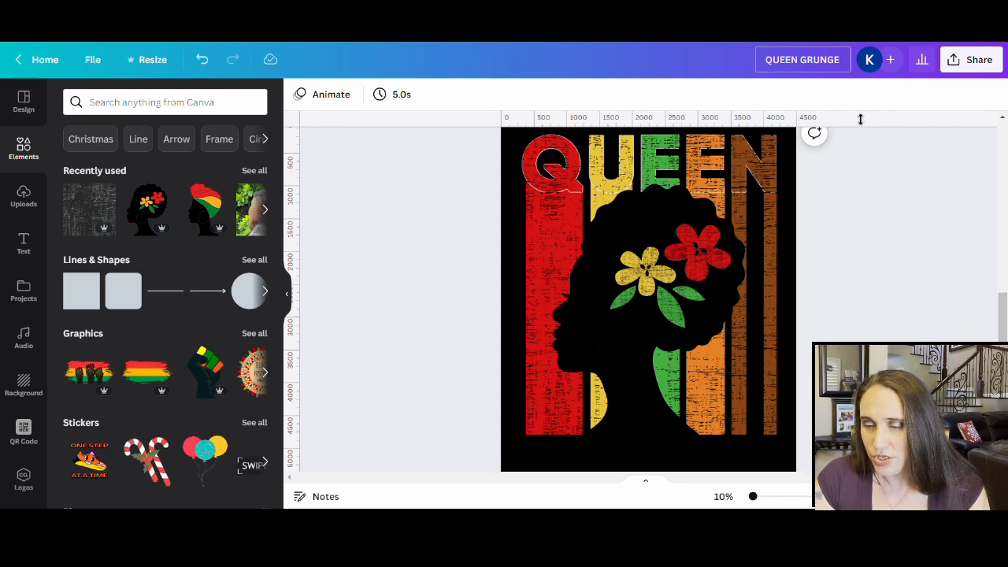
Download only page 2 of the design as a PNG with a transparent background
{"action": "left_click", "coordinate": [954, 69]}
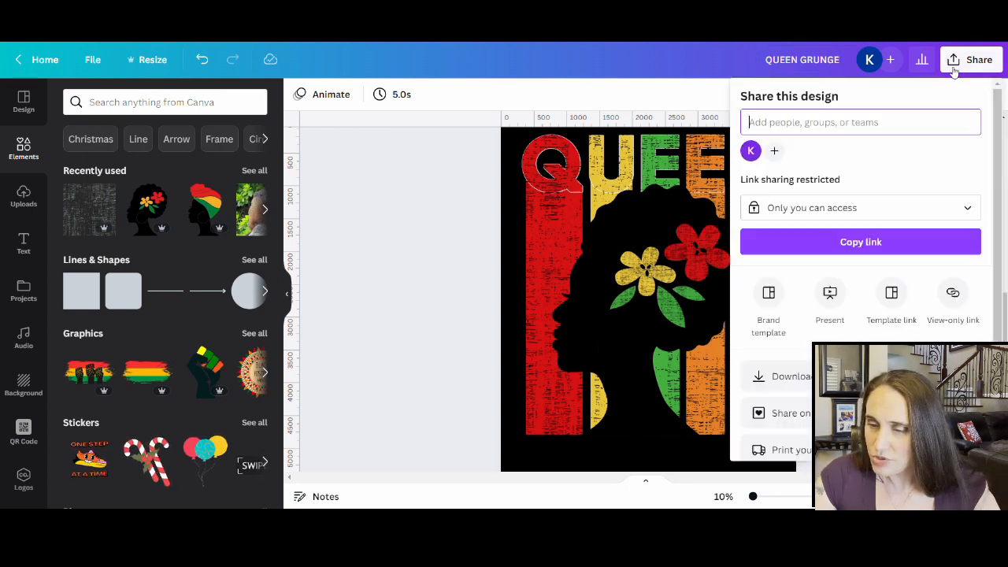
{"action": "left_click", "coordinate": [776, 375]}
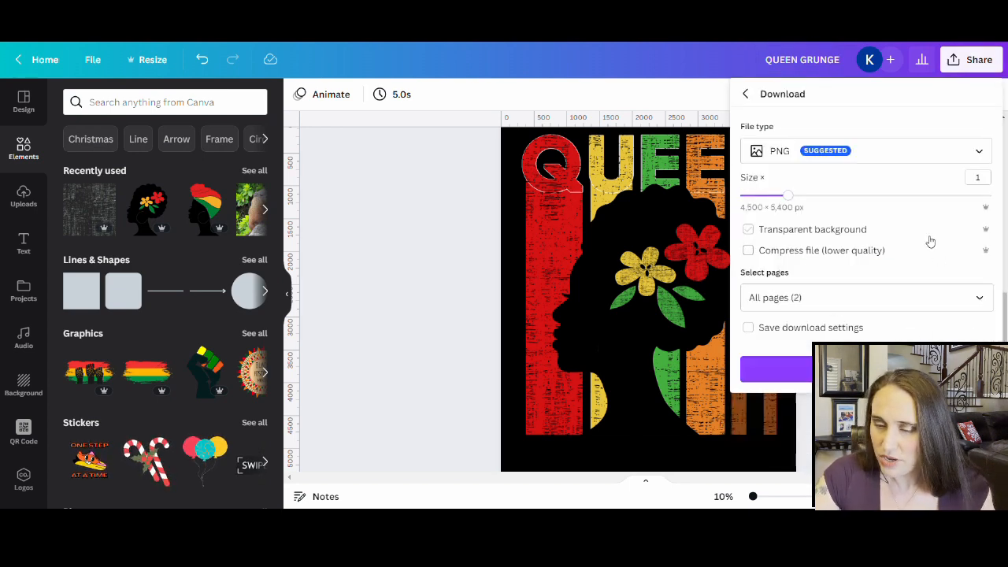
{"action": "left_click", "coordinate": [841, 230]}
{"action": "left_click", "coordinate": [985, 300]}
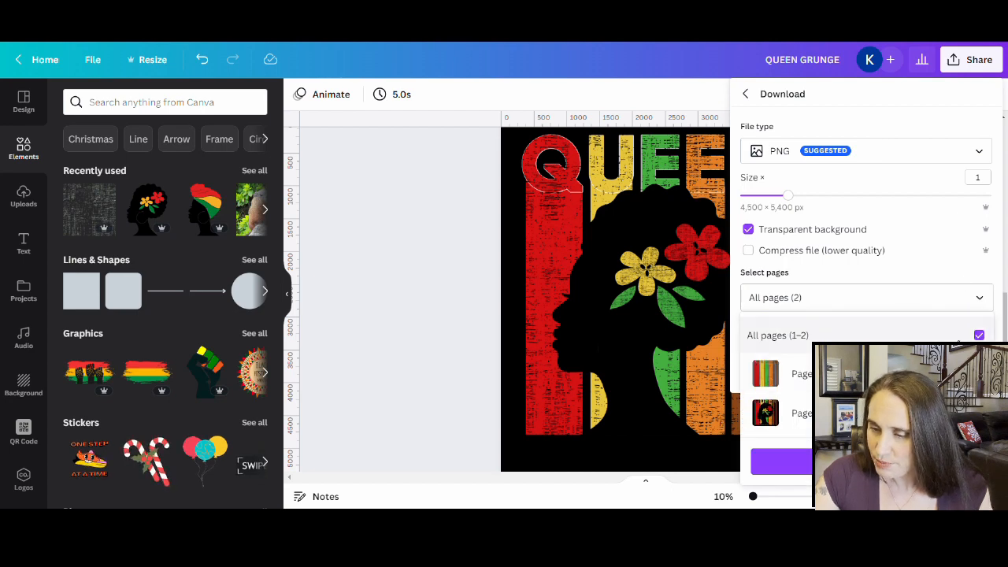
{"action": "left_click", "coordinate": [979, 335]}
{"action": "left_click", "coordinate": [978, 413]}
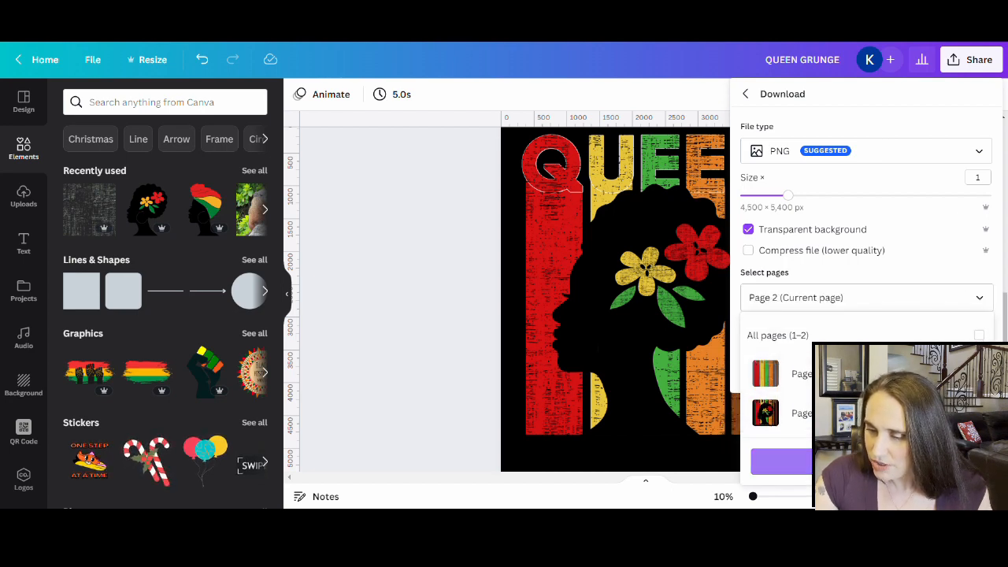
{"action": "left_click", "coordinate": [779, 460]}
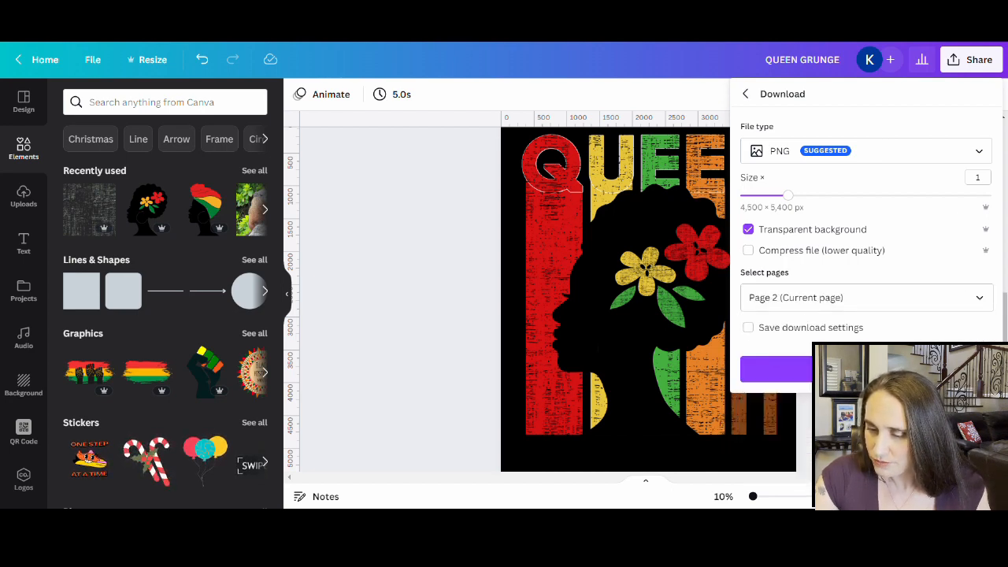
{"action": "left_click", "coordinate": [776, 368]}
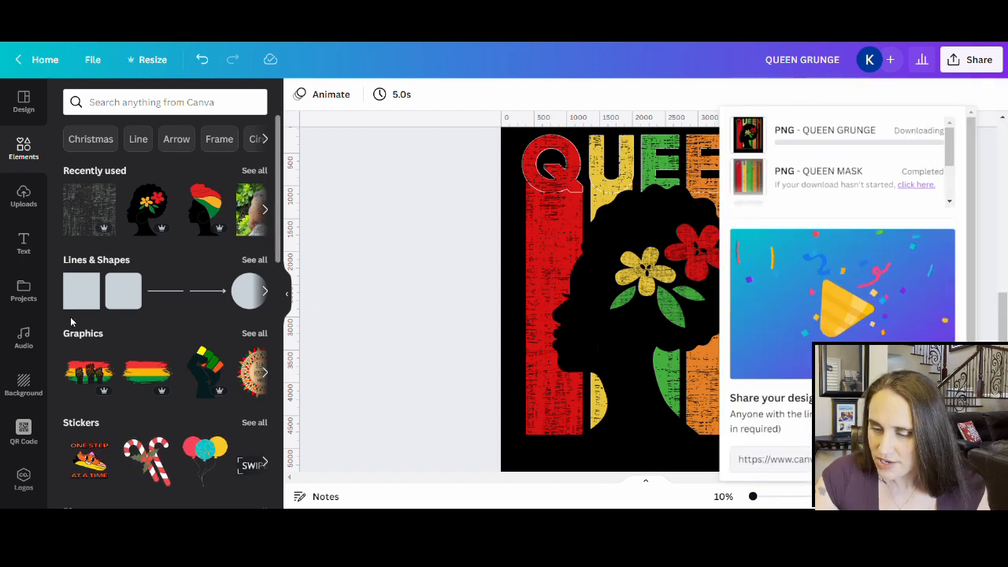